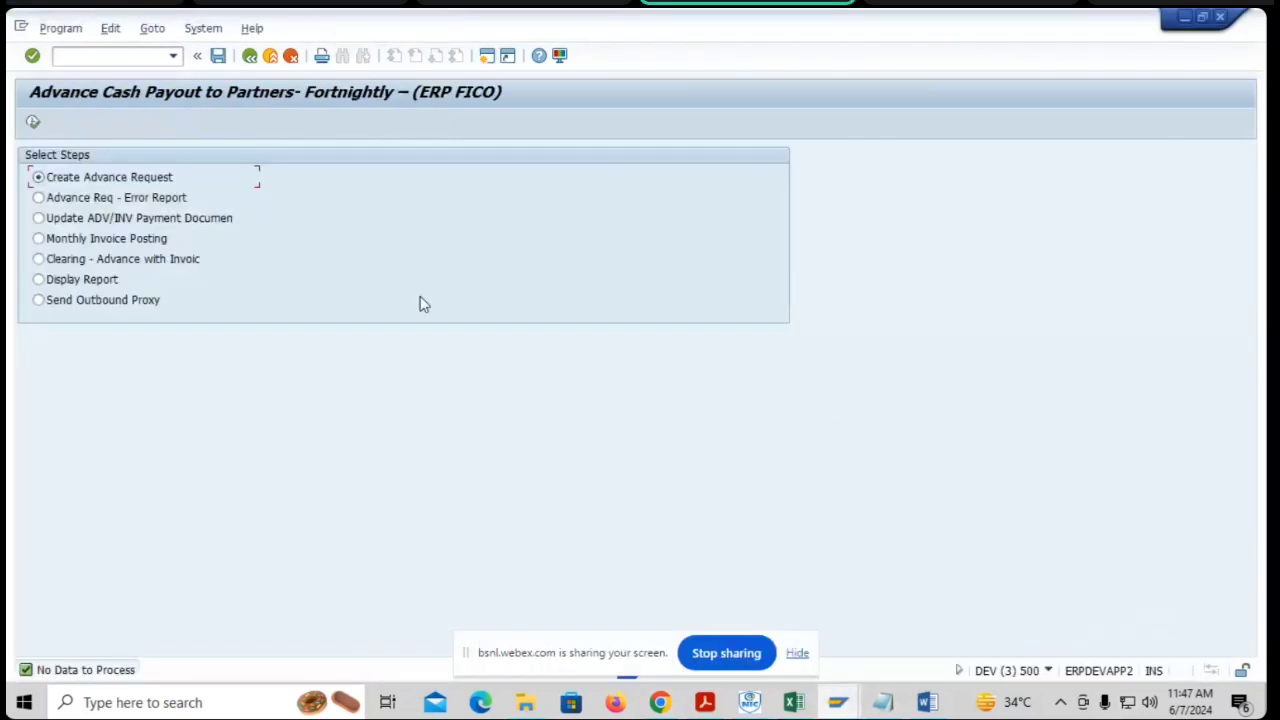
- Run the Create Advance Request step for ADV Invoice Date 07062024
click(33, 123)
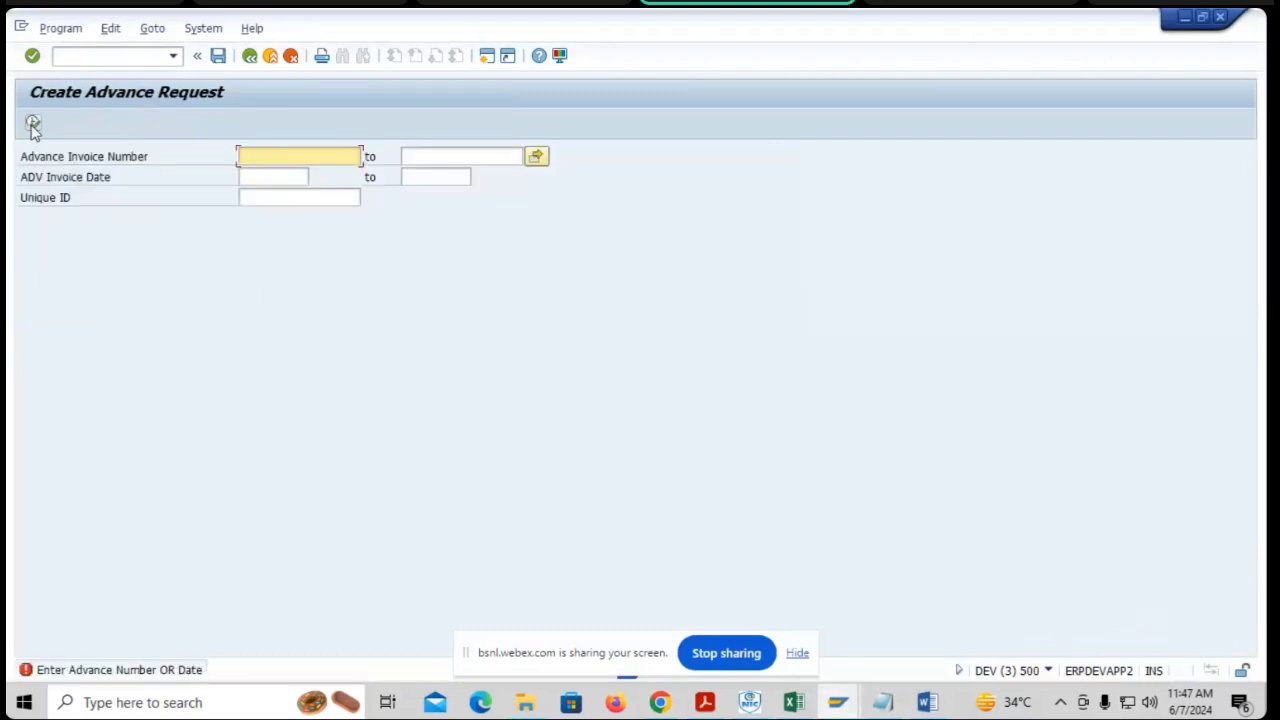
click(264, 178)
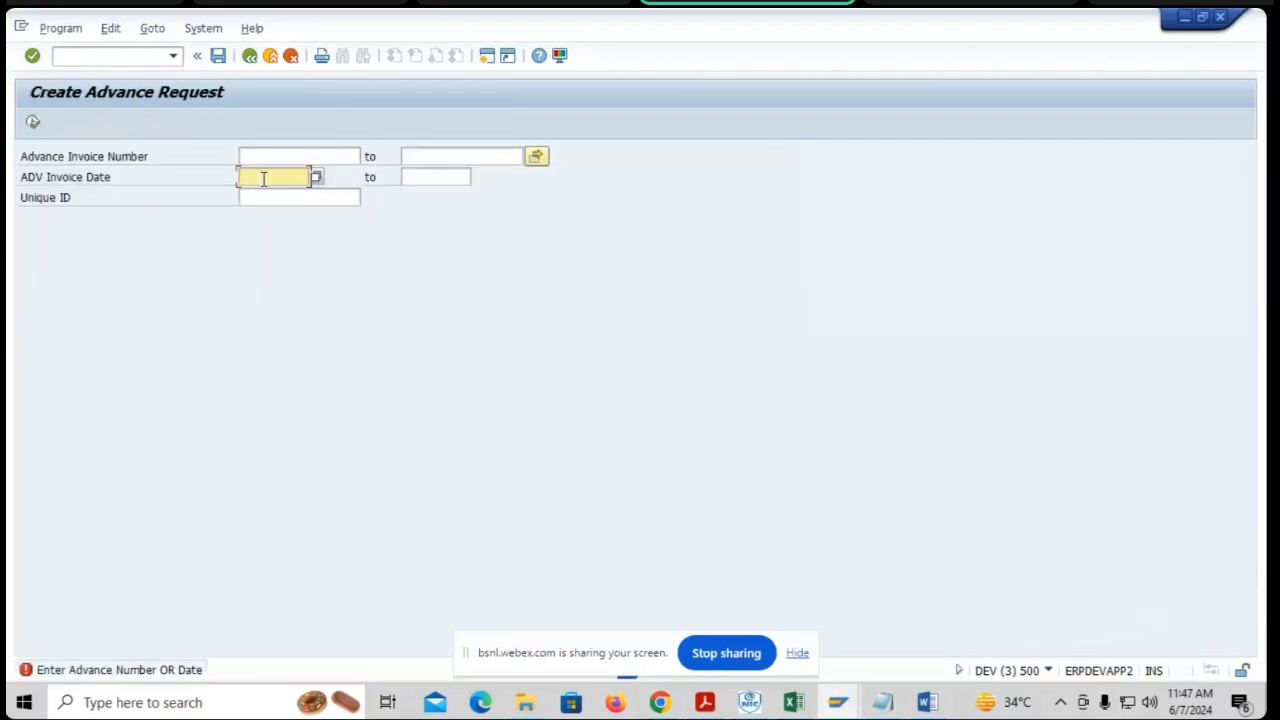
text(07072024)
key(Return)
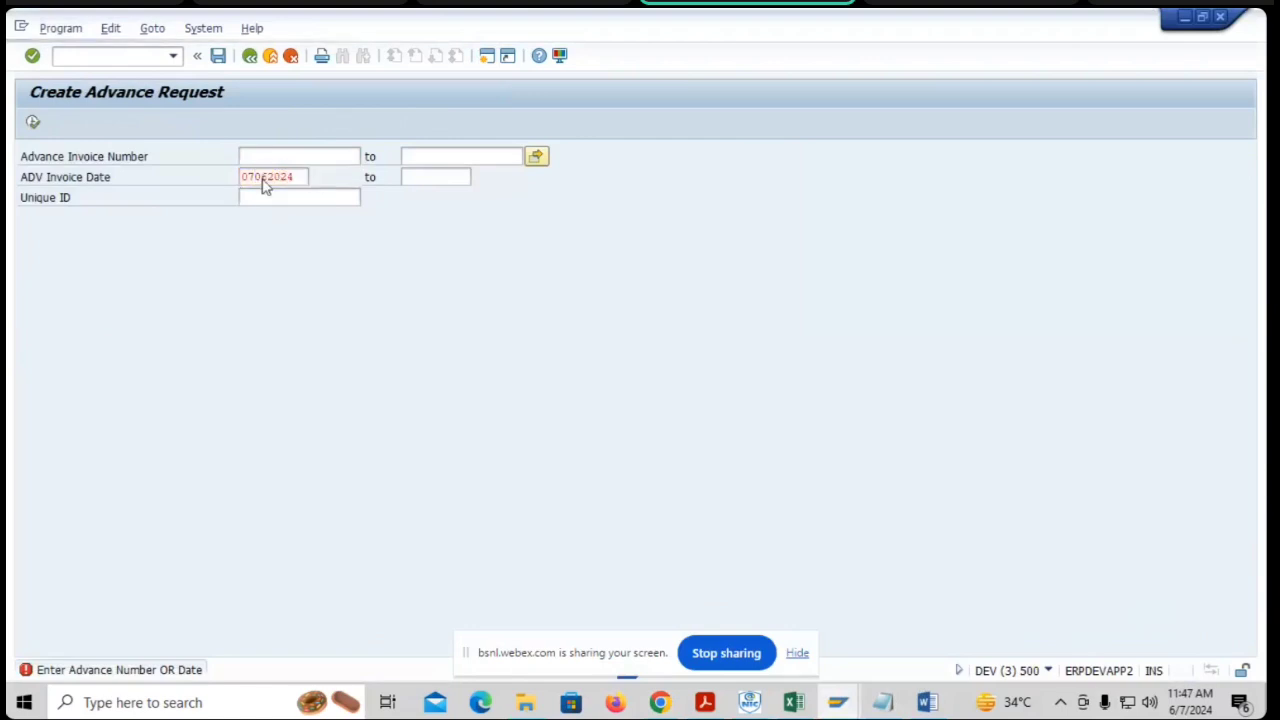
key(F8)
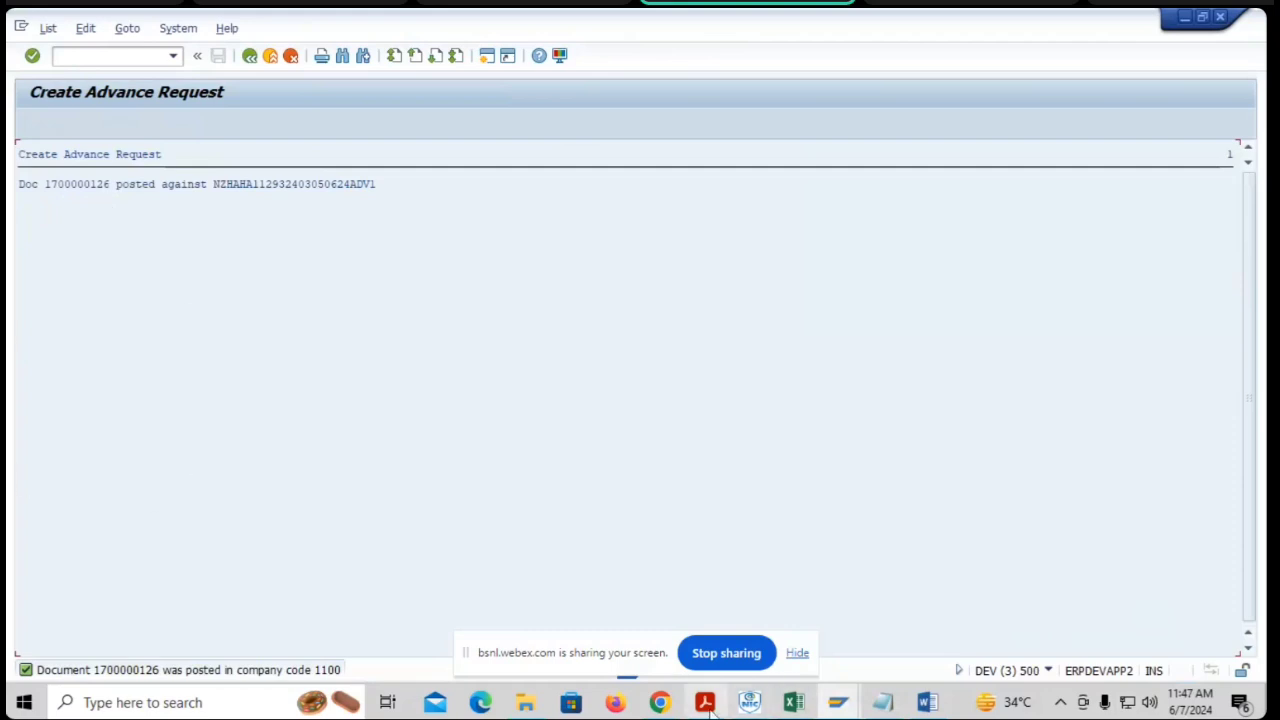
- Switch to the Cisco Webex meeting in Chrome, unmute the microphone, and return to the Create Advance Request session in SAP
mouse_move(660, 702)
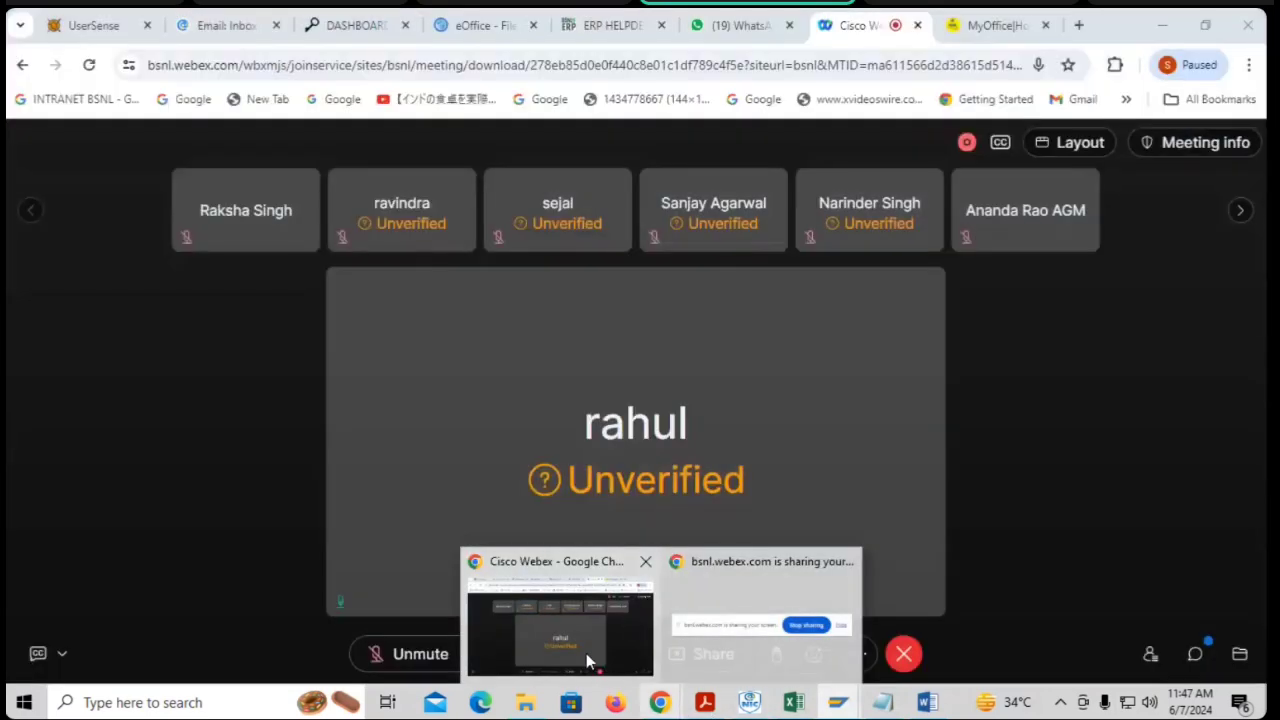
click(586, 655)
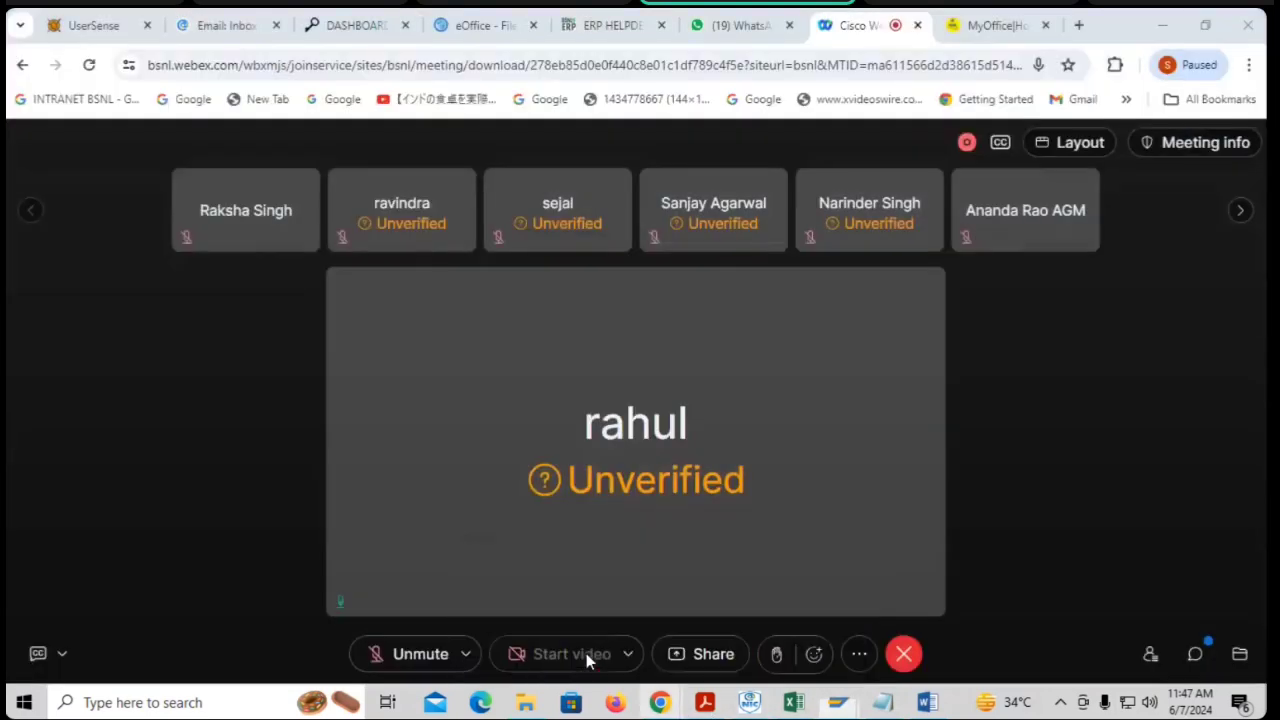
click(413, 665)
mouse_move(852, 712)
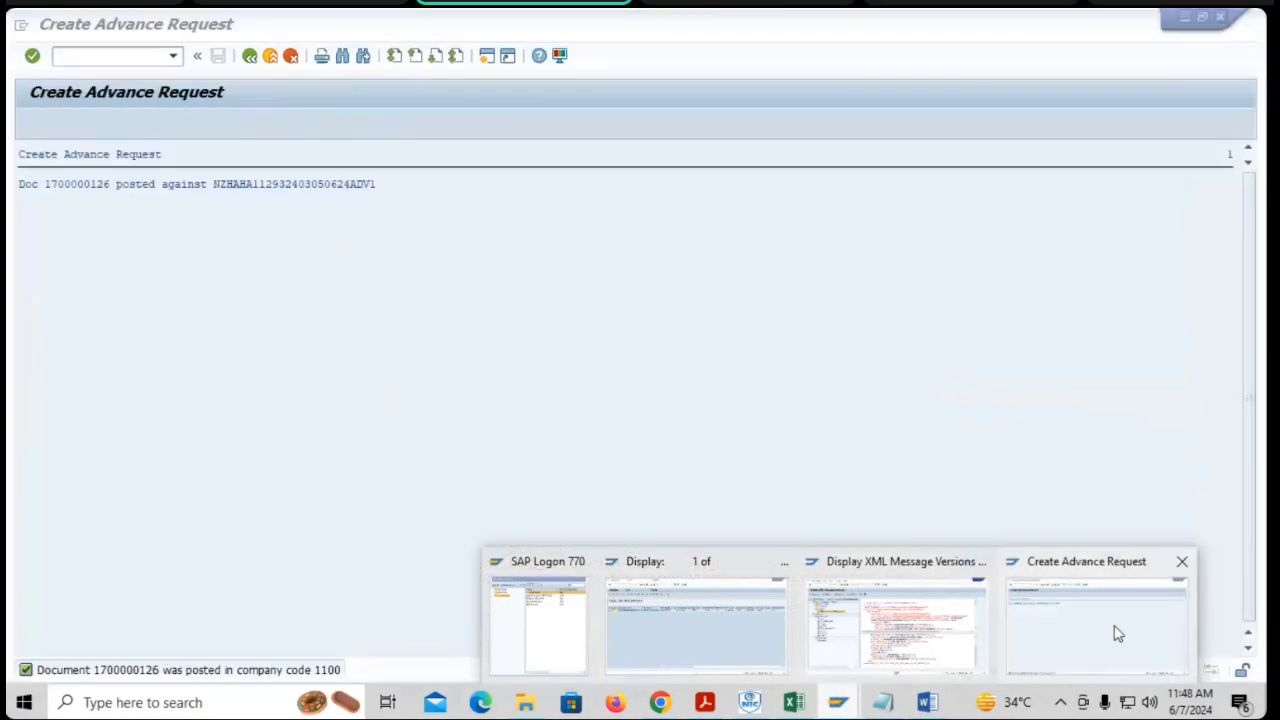
click(1114, 634)
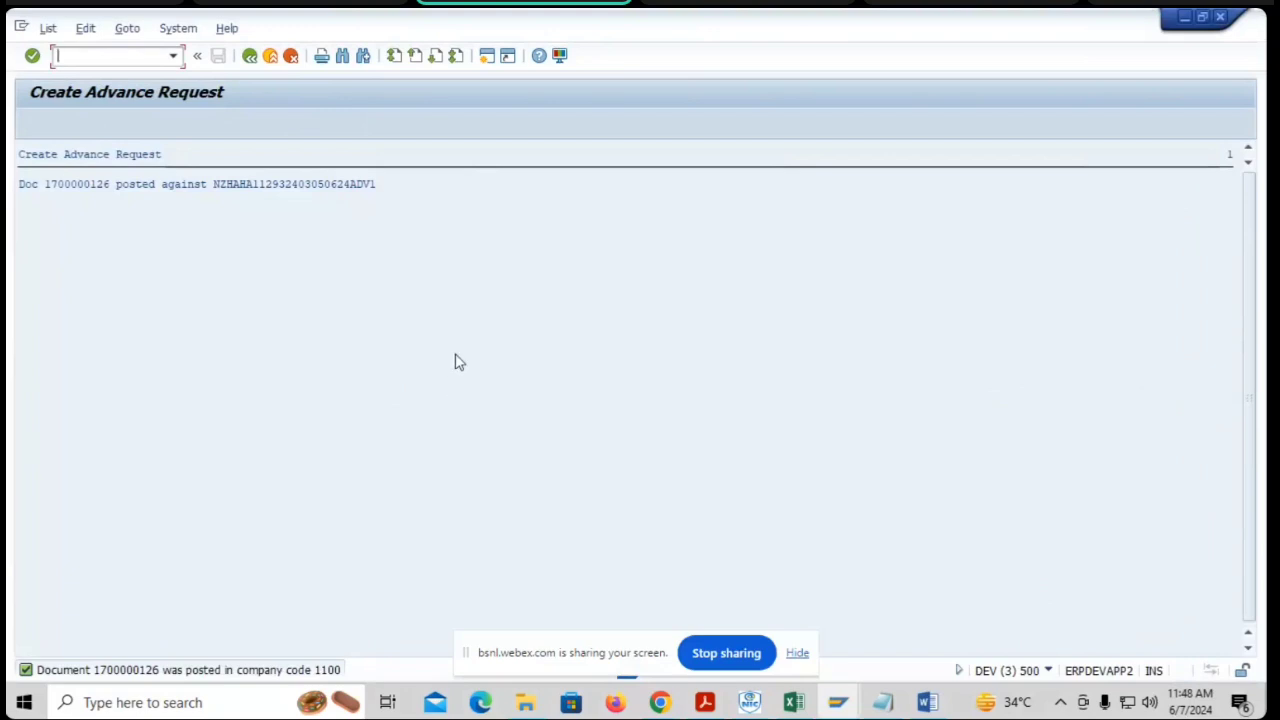
- Open a new SAP session and display the posted advance document with FB03 for company code 1100 and year 2024
click(488, 58)
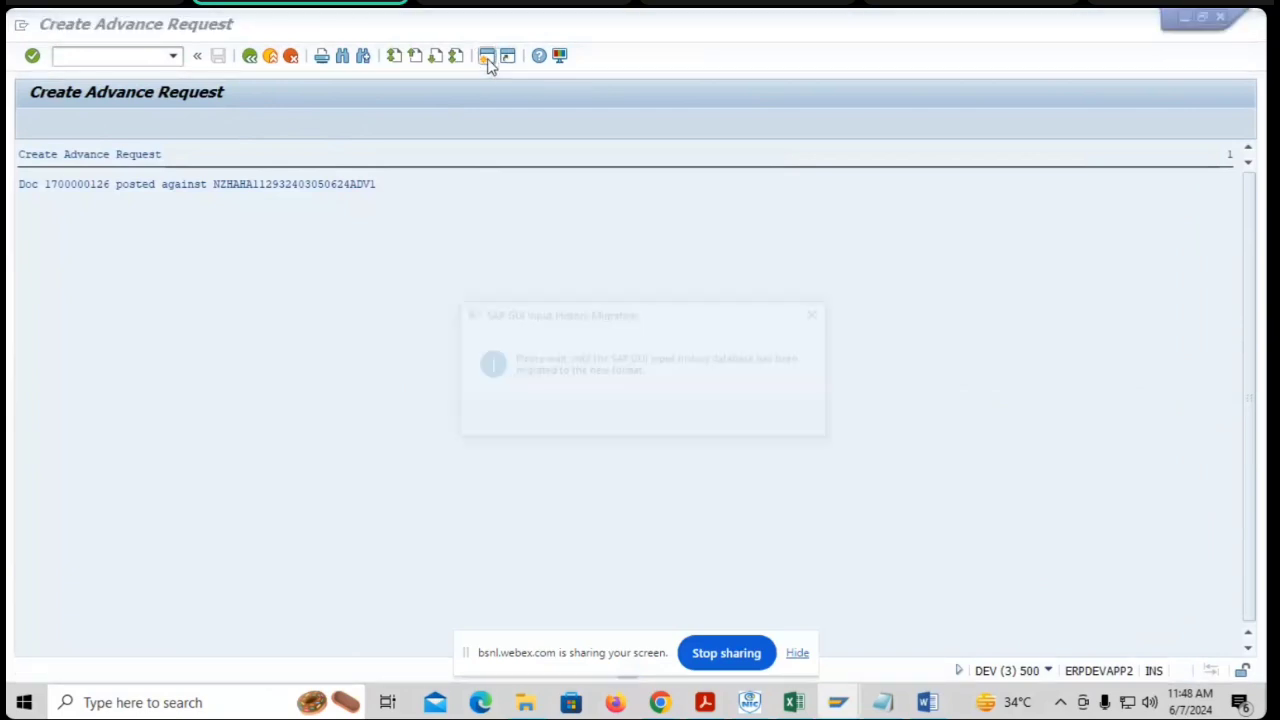
text(FB)
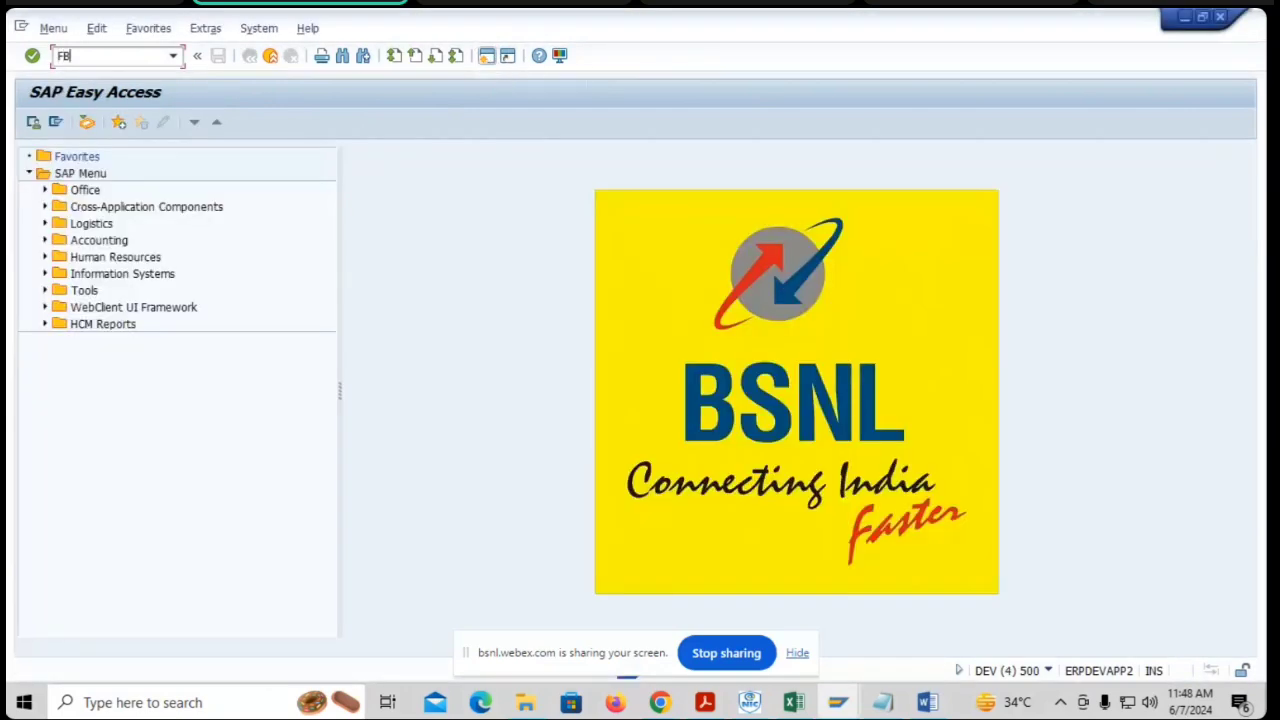
text(03)
key(Return)
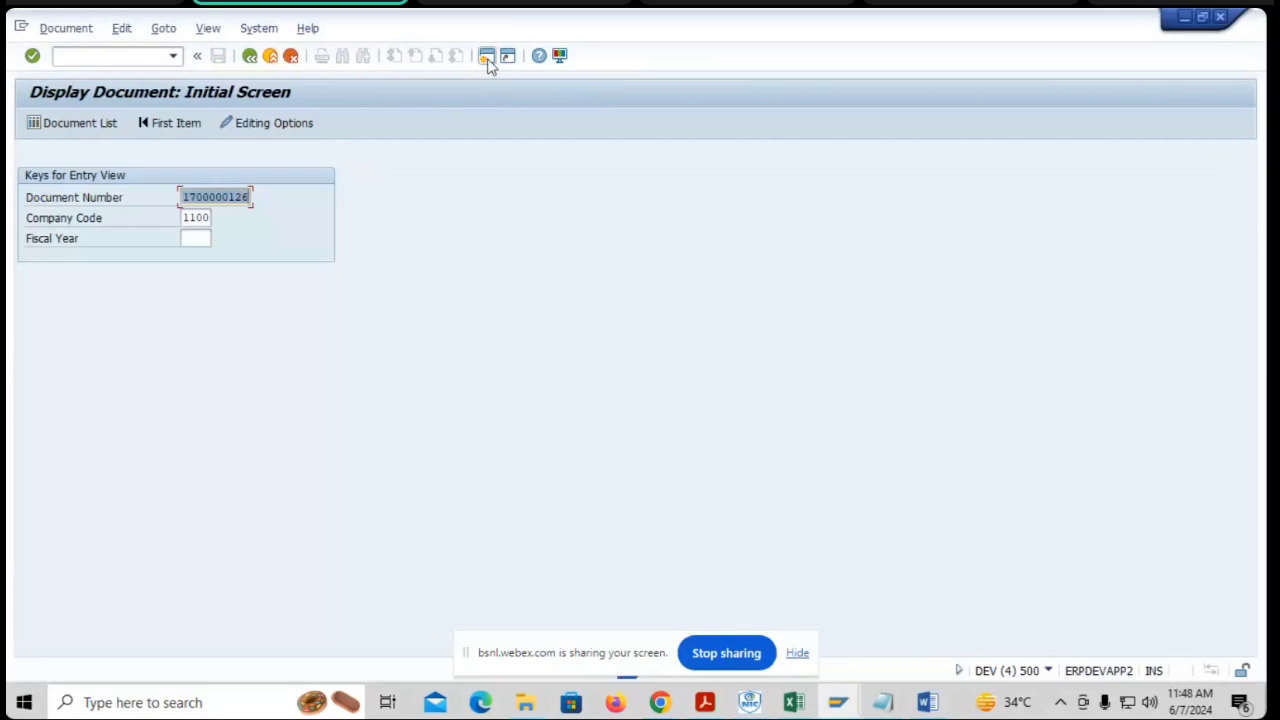
click(32, 55)
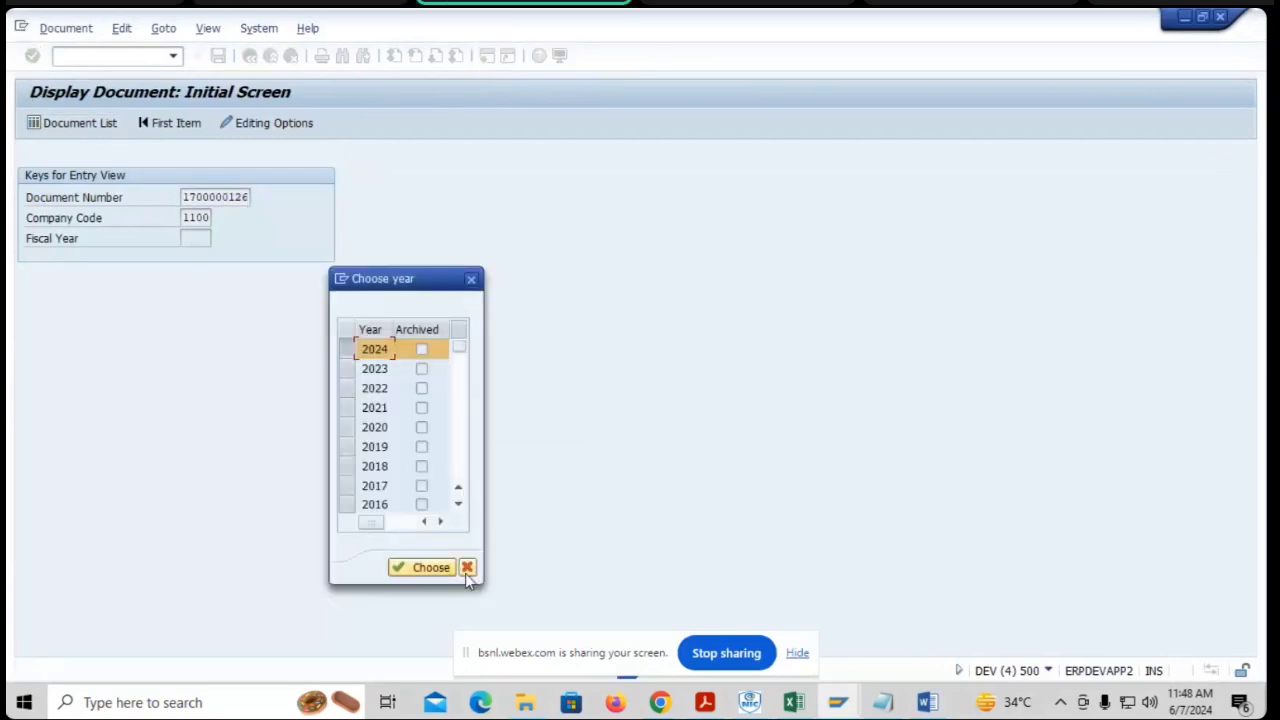
click(420, 568)
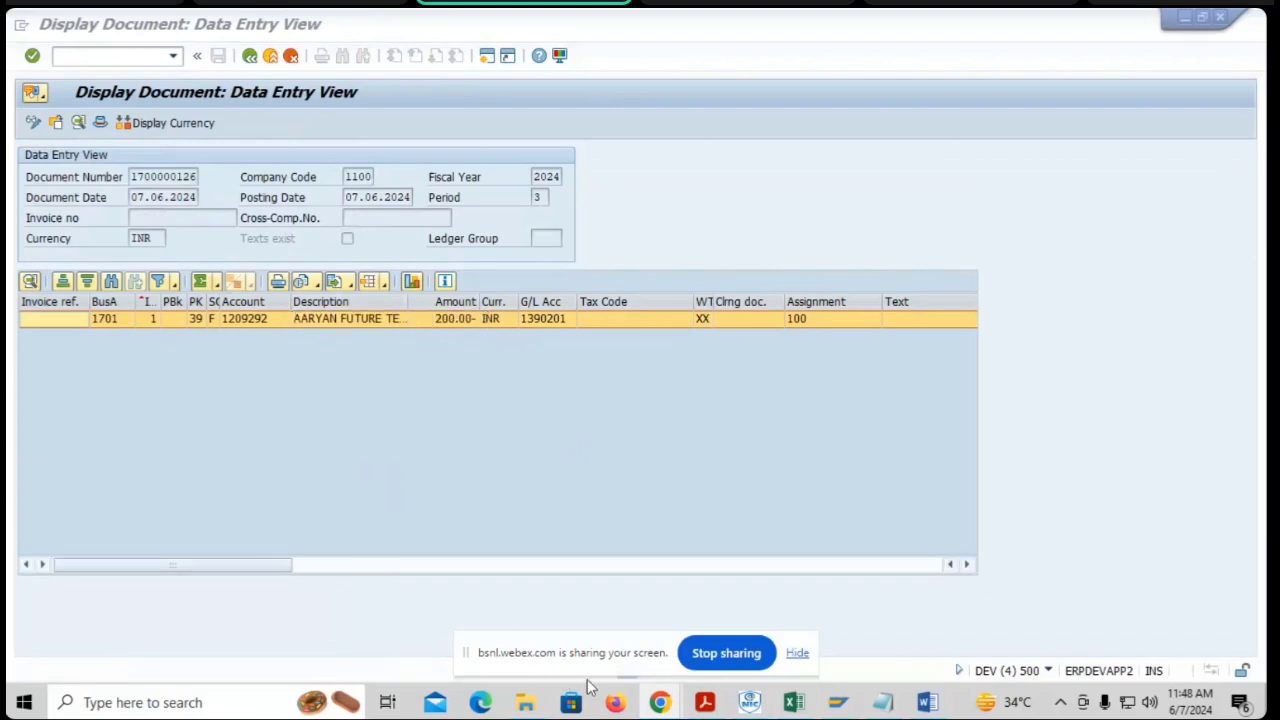
- Return to the Create Advance Request session, go back to the step selection, and open Display Report
mouse_move(848, 705)
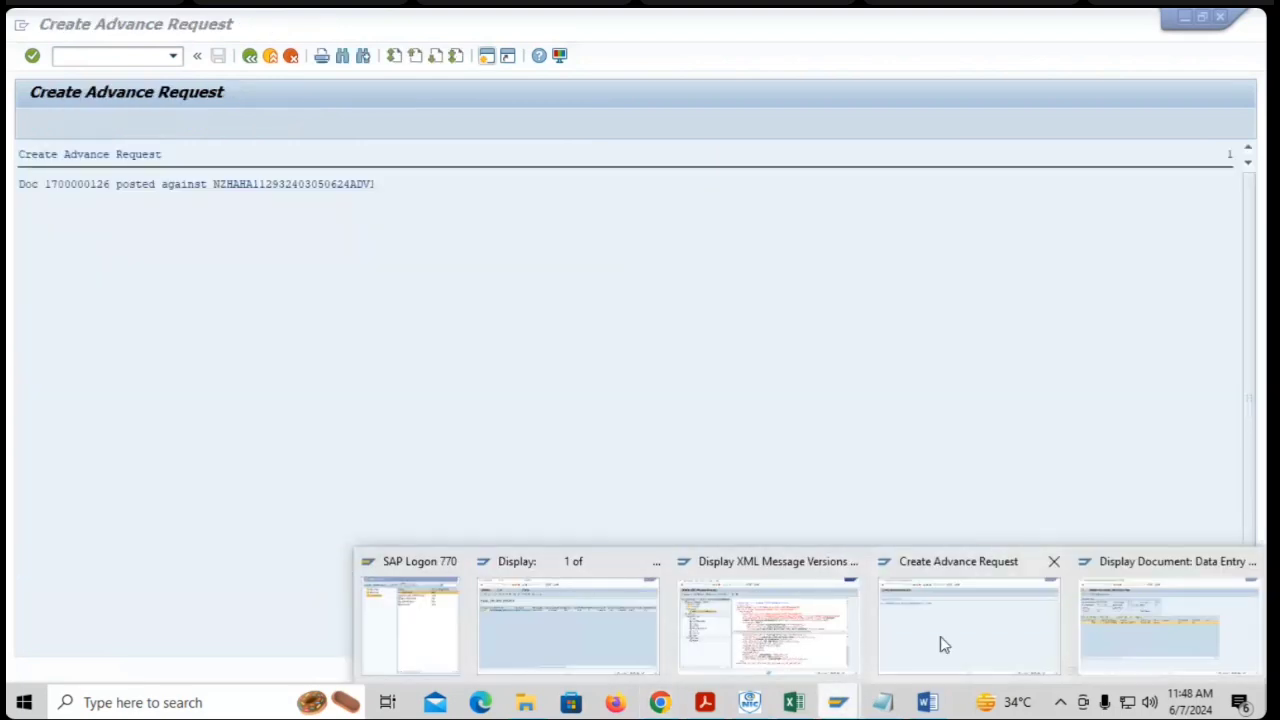
click(940, 638)
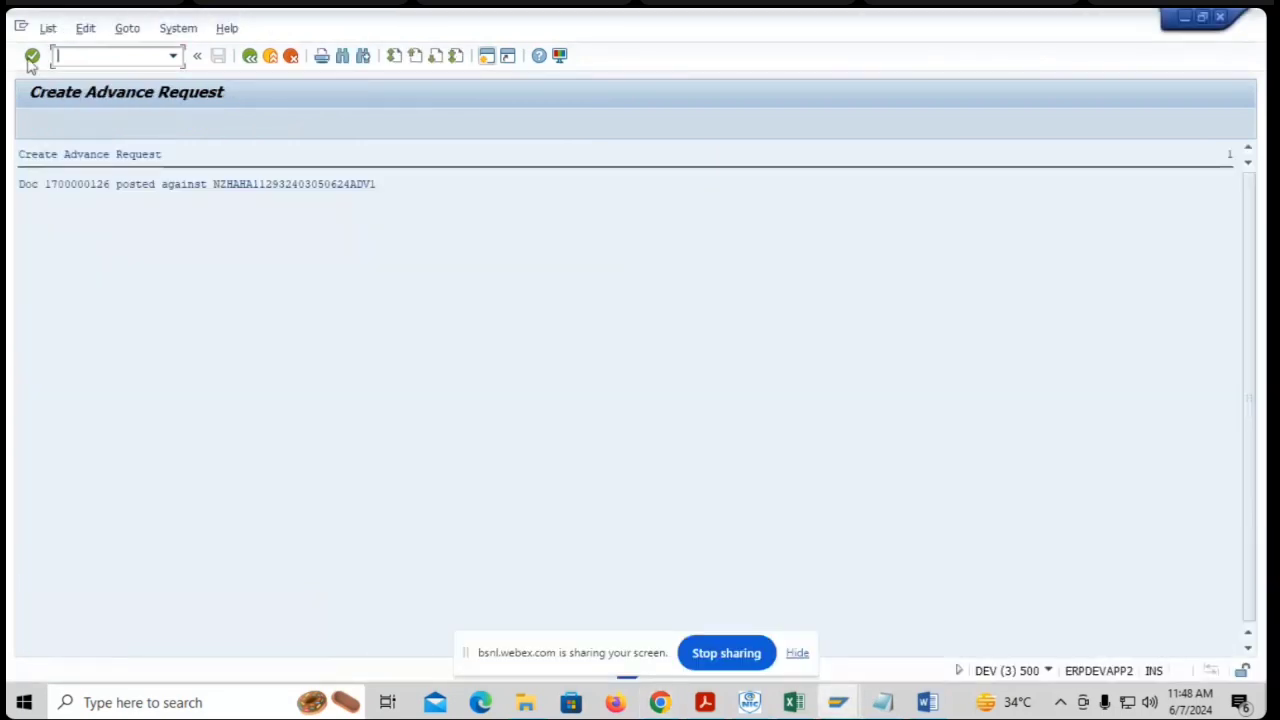
click(249, 55)
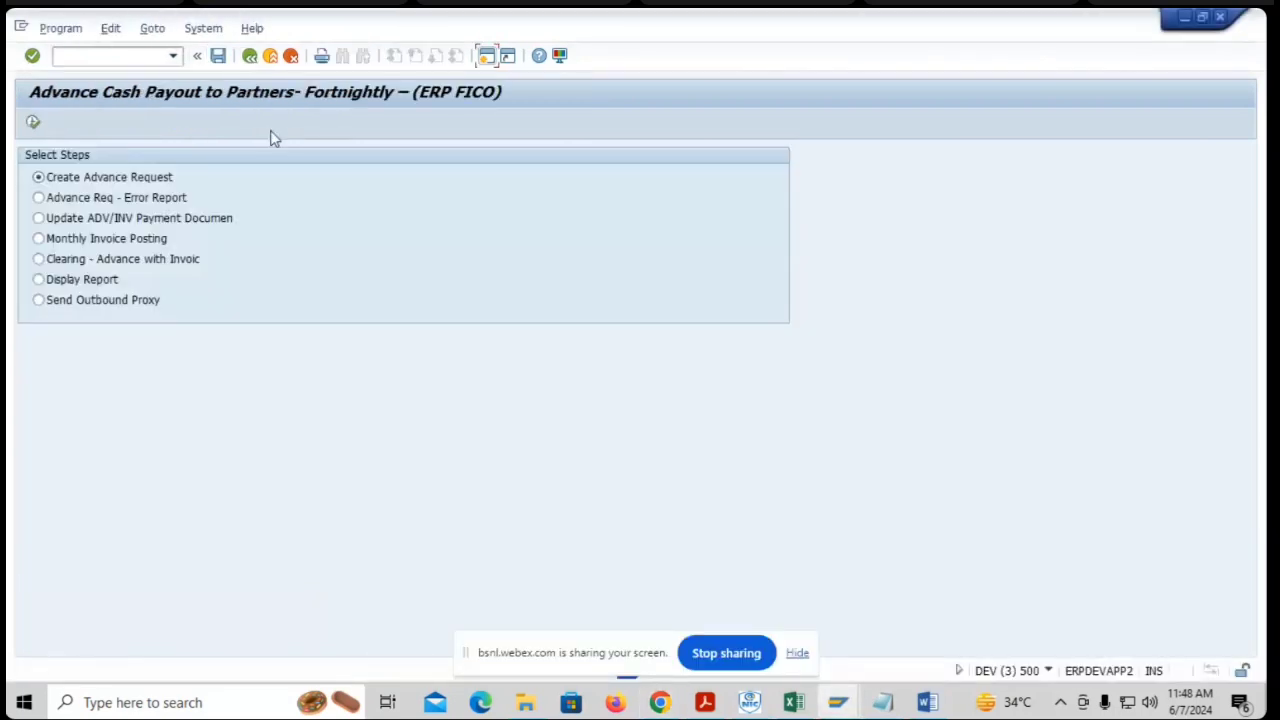
click(62, 283)
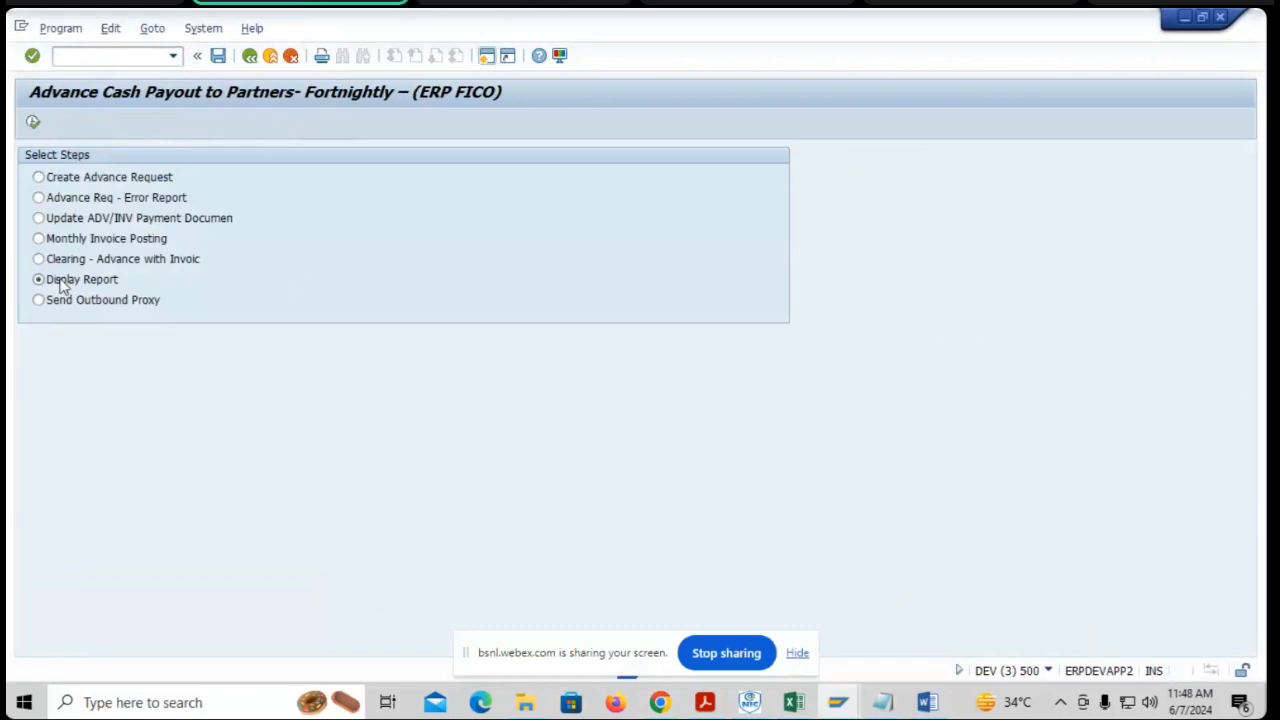
click(32, 130)
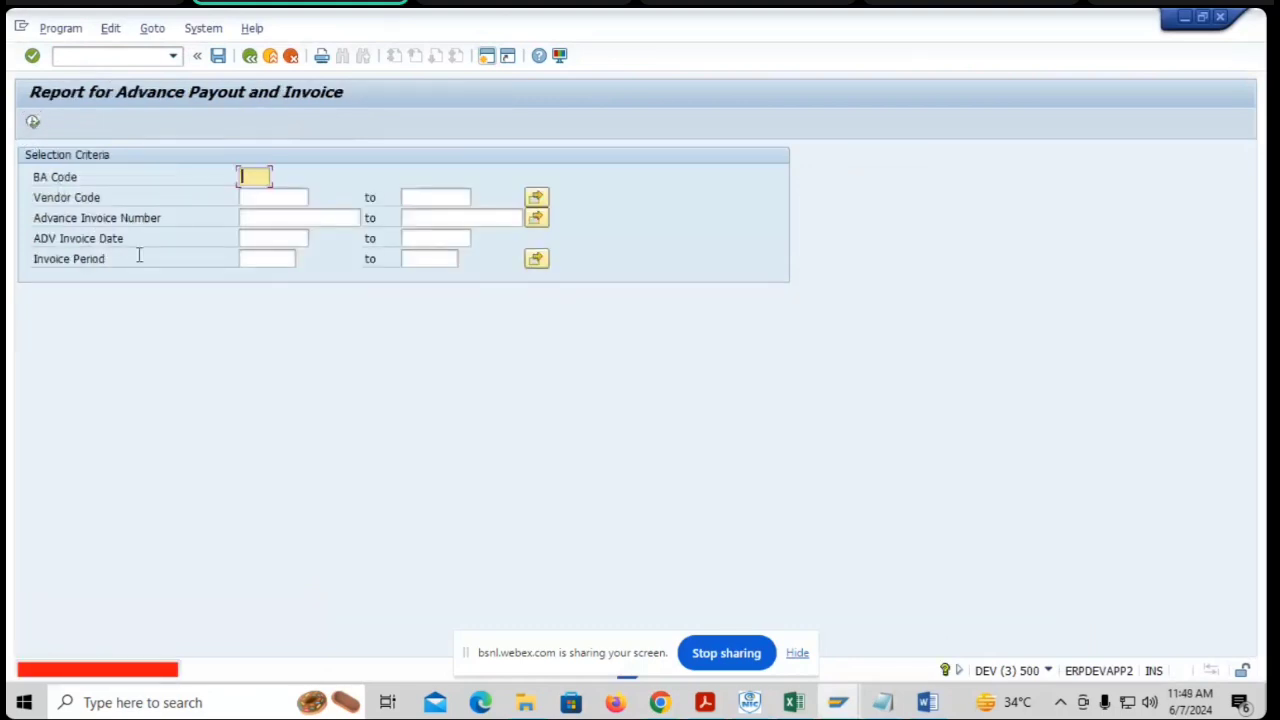
- Set the report's ADV Invoice Date to 07062024 and begin the BA Code with 17
click(241, 240)
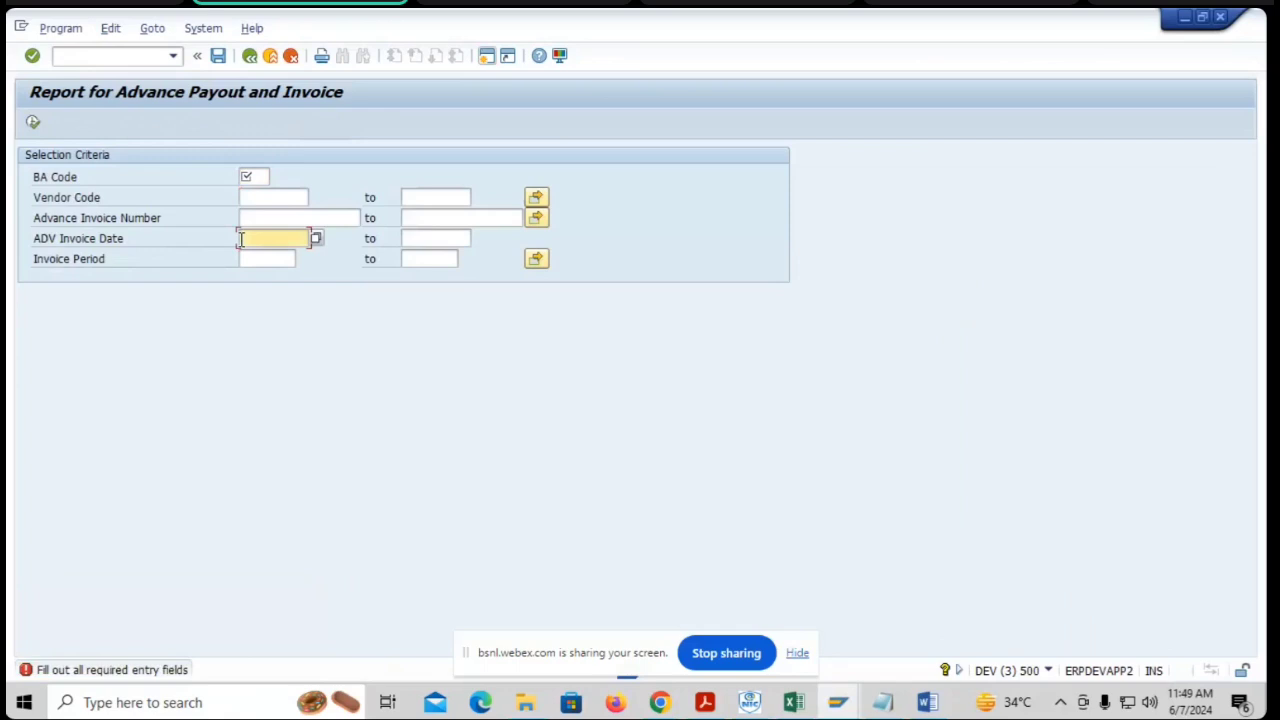
text(0706)
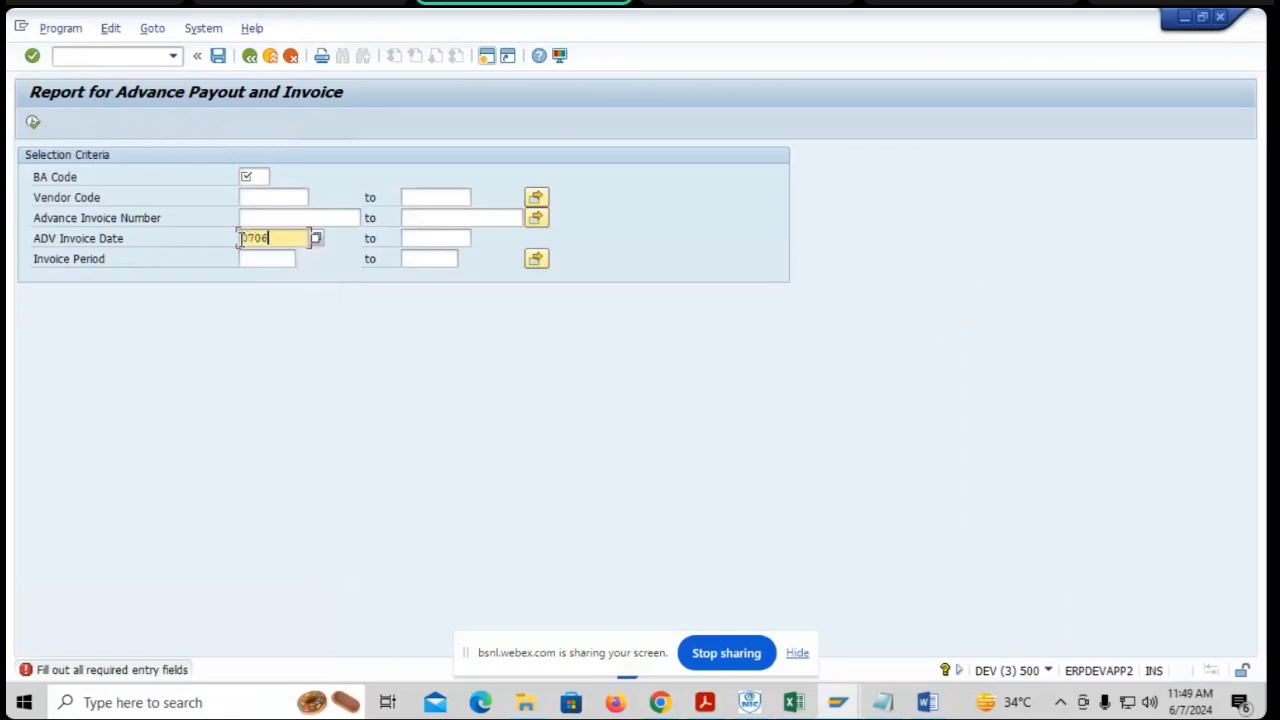
text(2024)
key(Return)
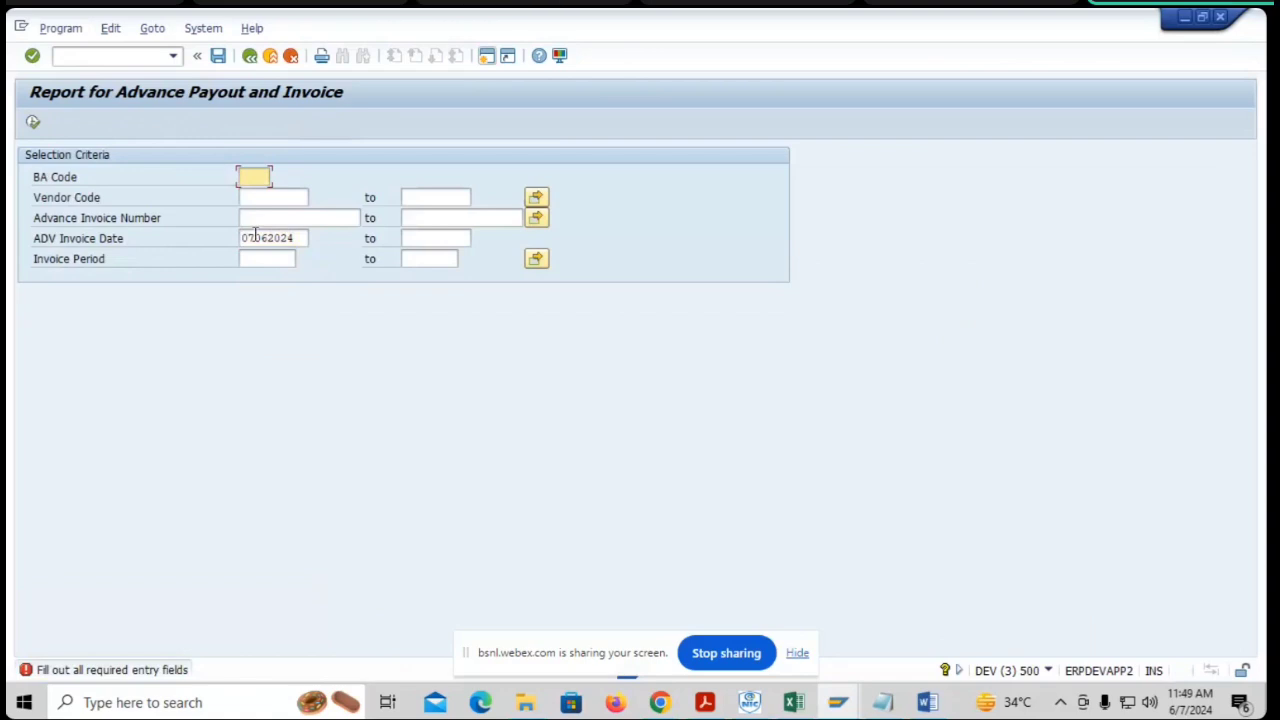
text(17)
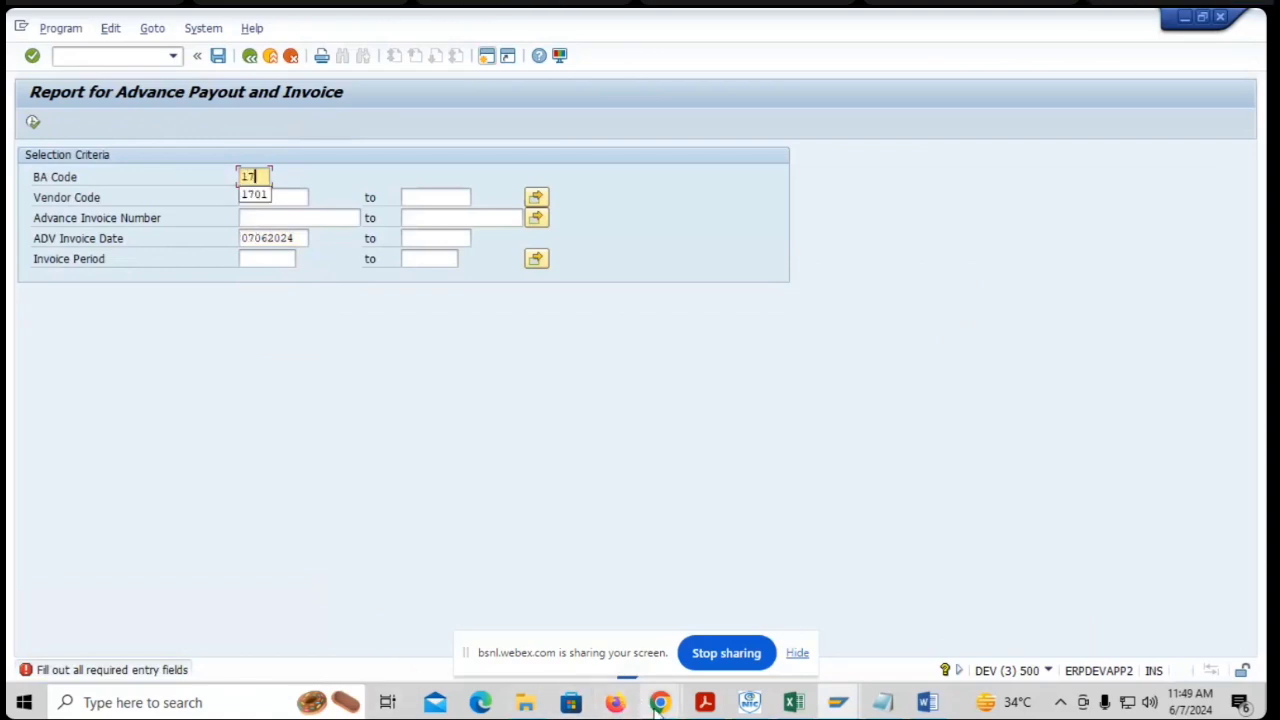
- Switch to the Cisco Webex meeting, mute the microphone, and return to the advance payout report session in SAP
mouse_move(659, 703)
click(545, 652)
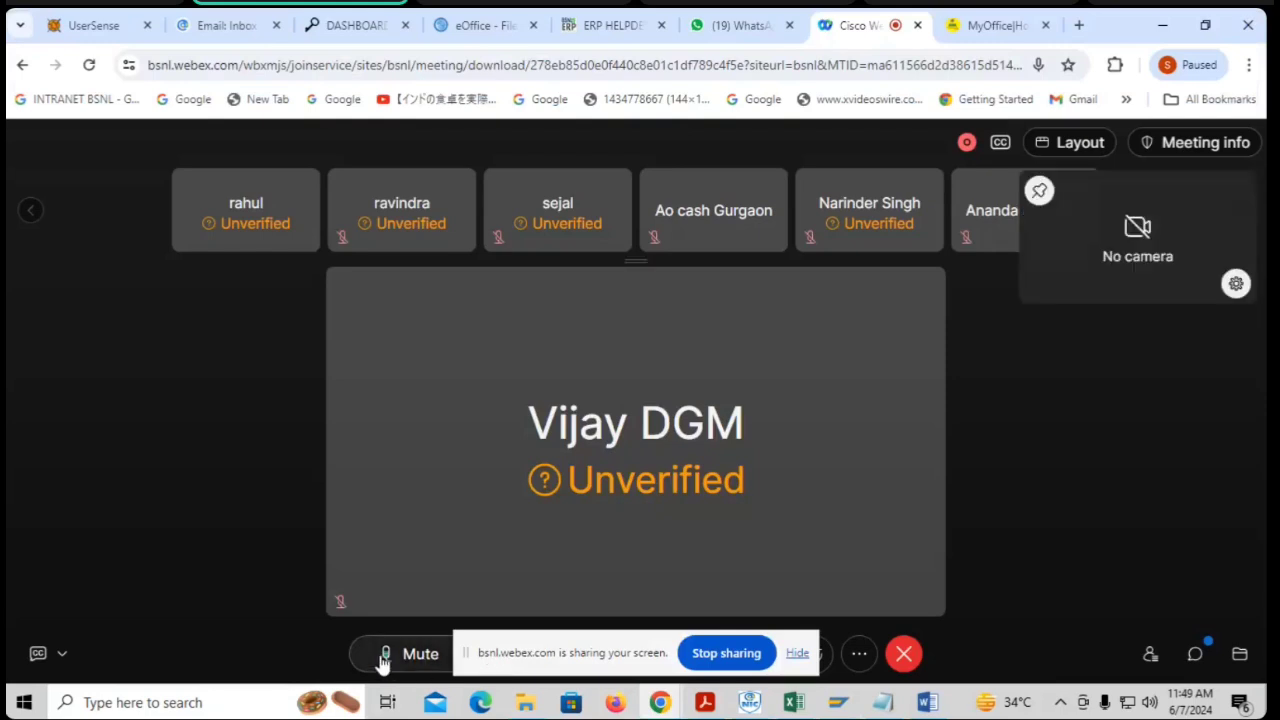
click(415, 662)
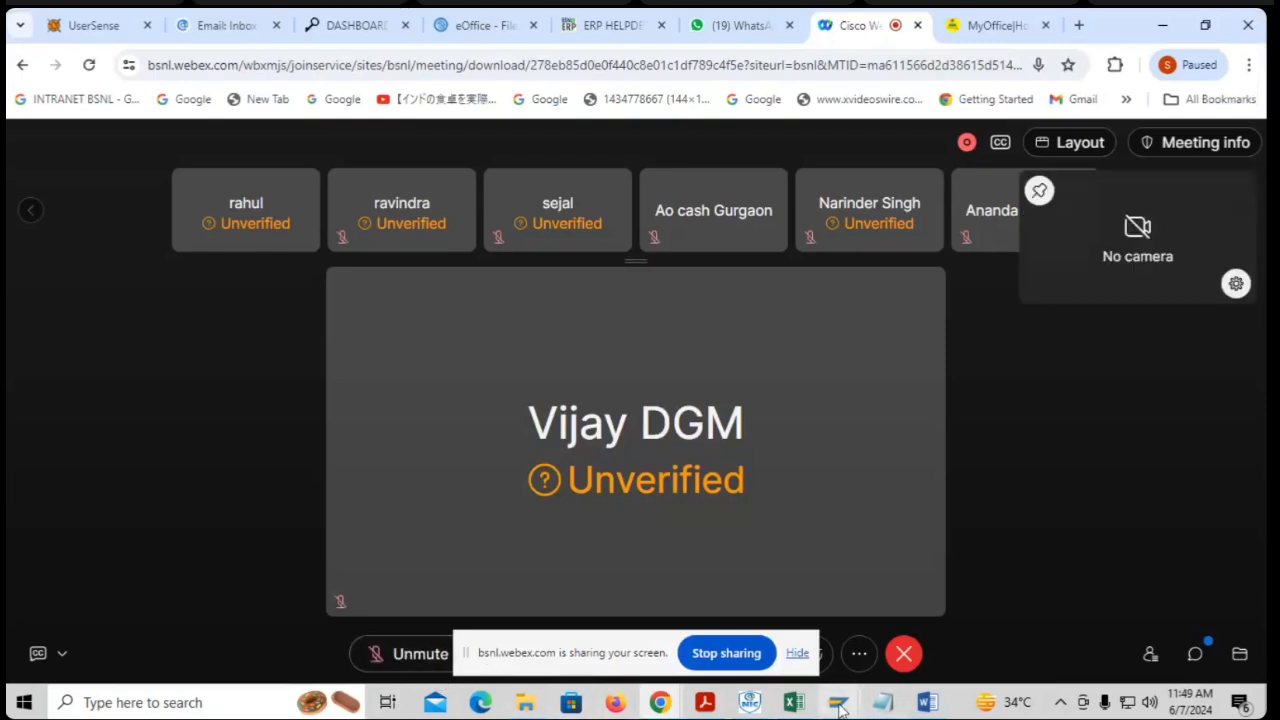
mouse_move(838, 702)
click(951, 632)
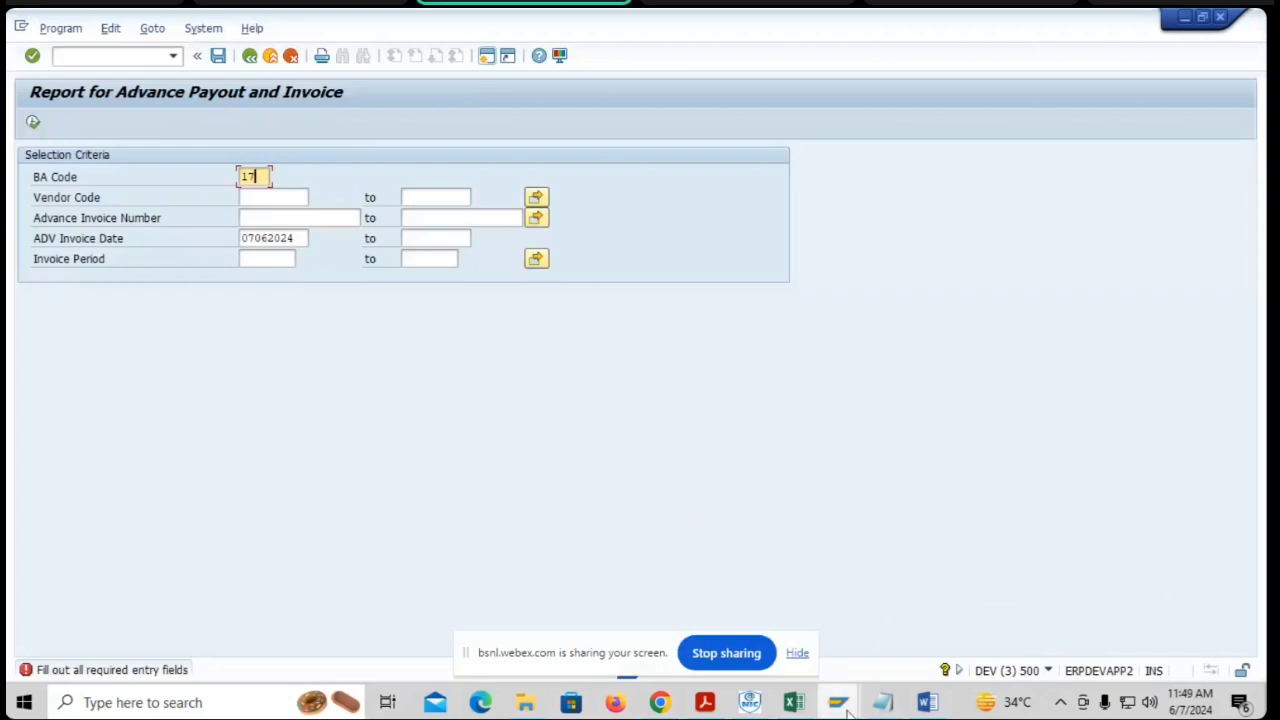
- Check the advance invoice record in the ZFI_ADV_PAYOUT table session, and return to the report selection
mouse_move(848, 710)
click(749, 662)
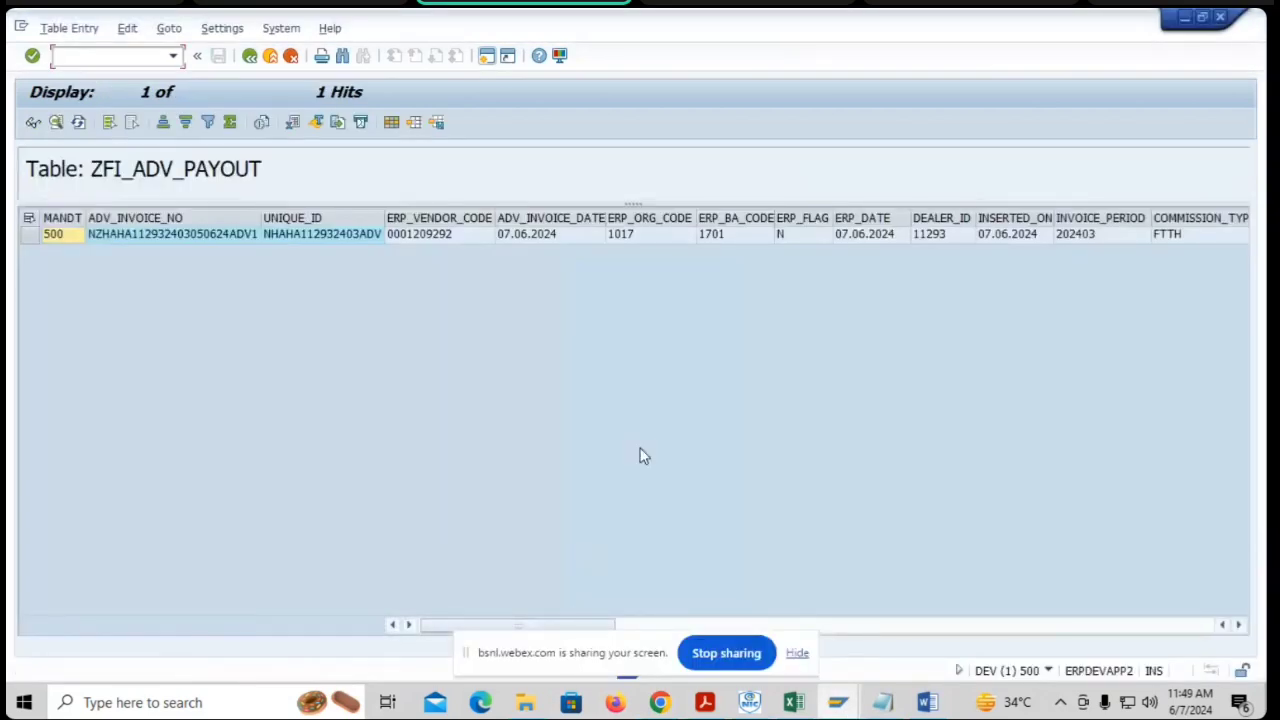
mouse_move(840, 702)
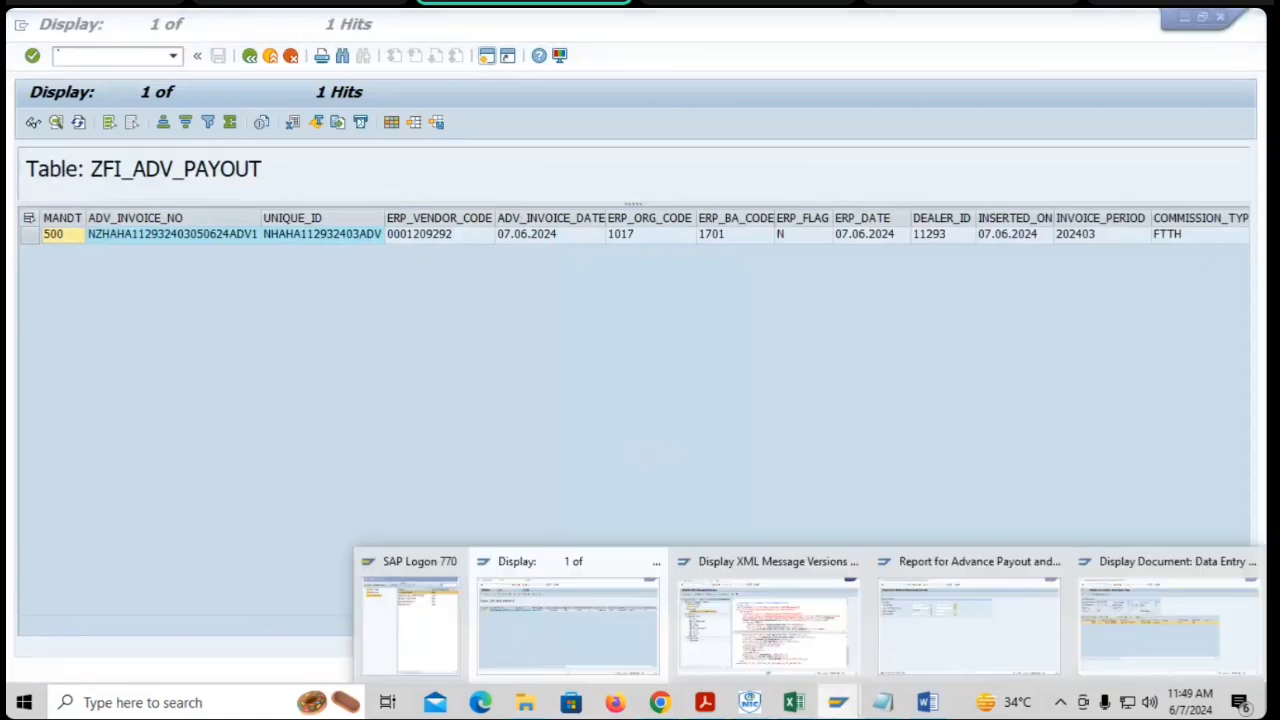
click(966, 654)
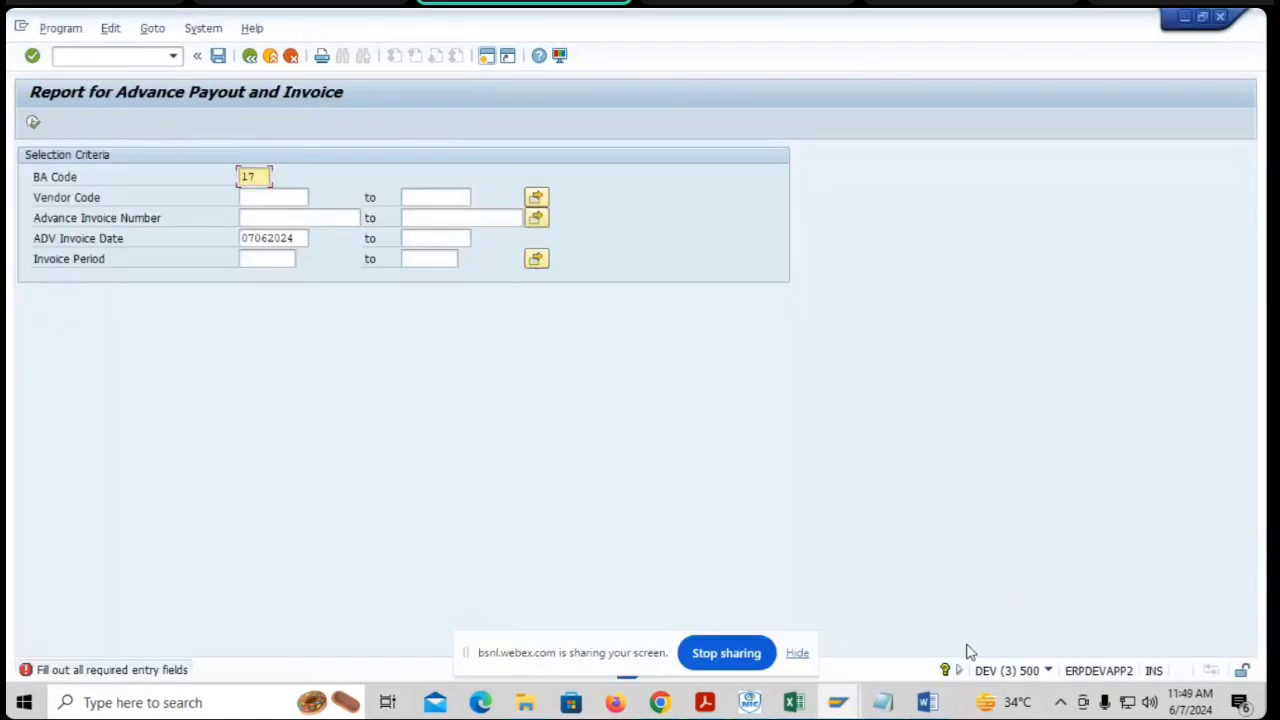
- Run the advance payout report for BA Code 1701 and examine the record's Adv Doc and Status fields
key(Return)
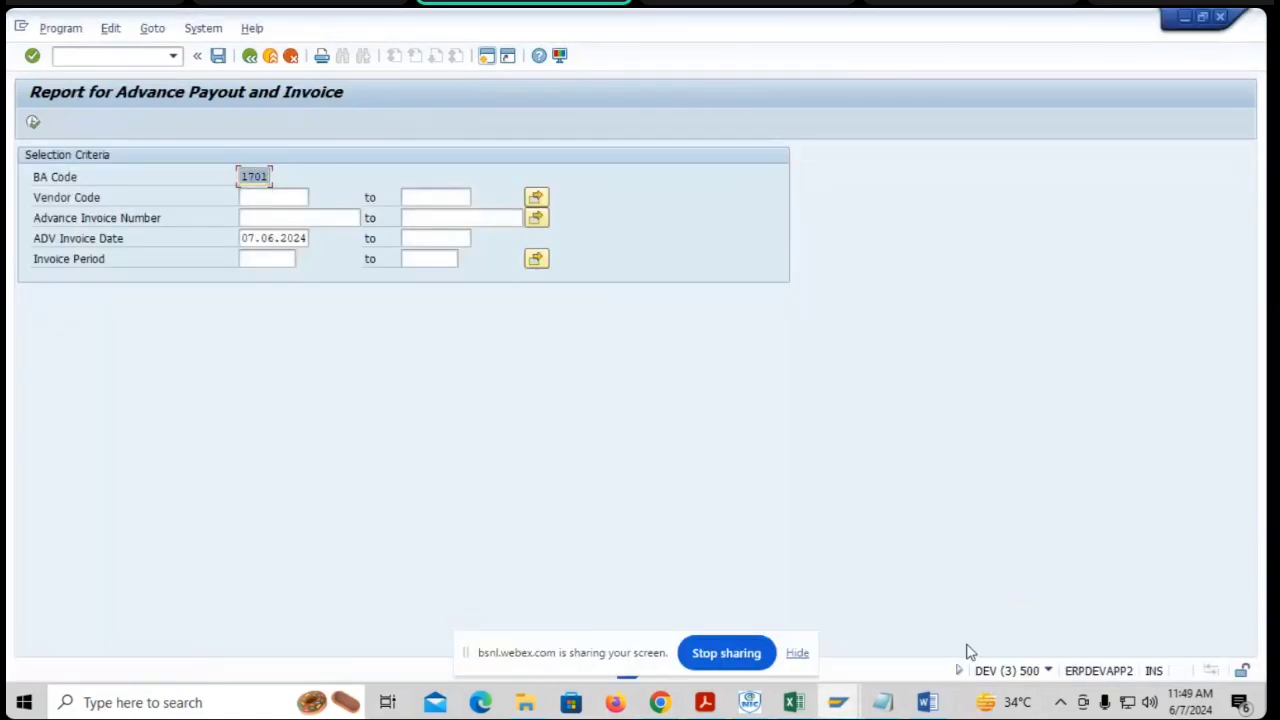
click(33, 122)
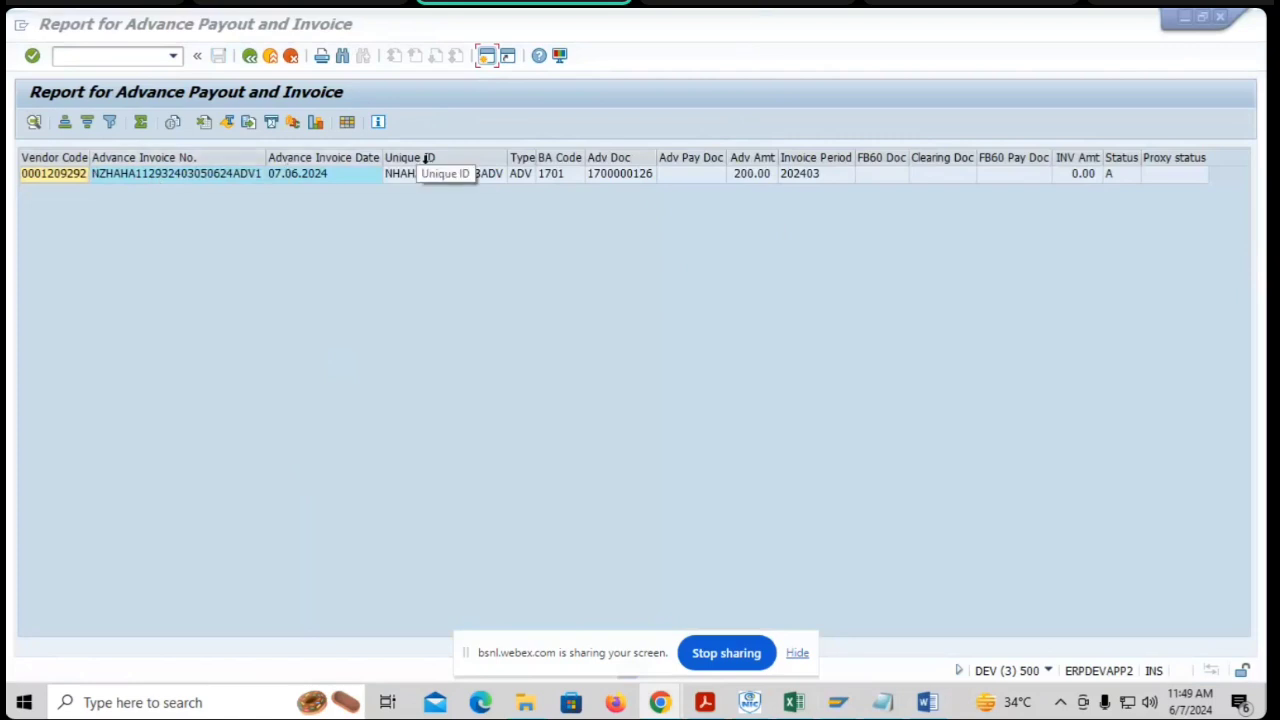
click(627, 176)
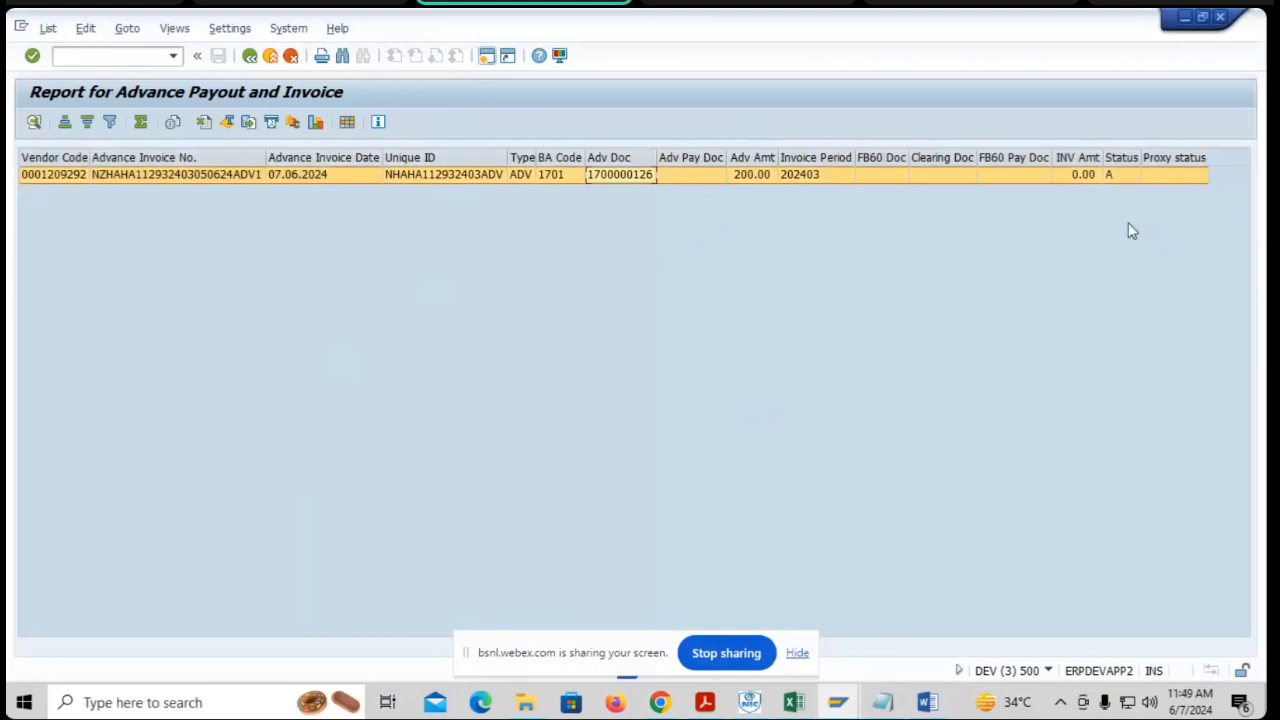
click(1123, 175)
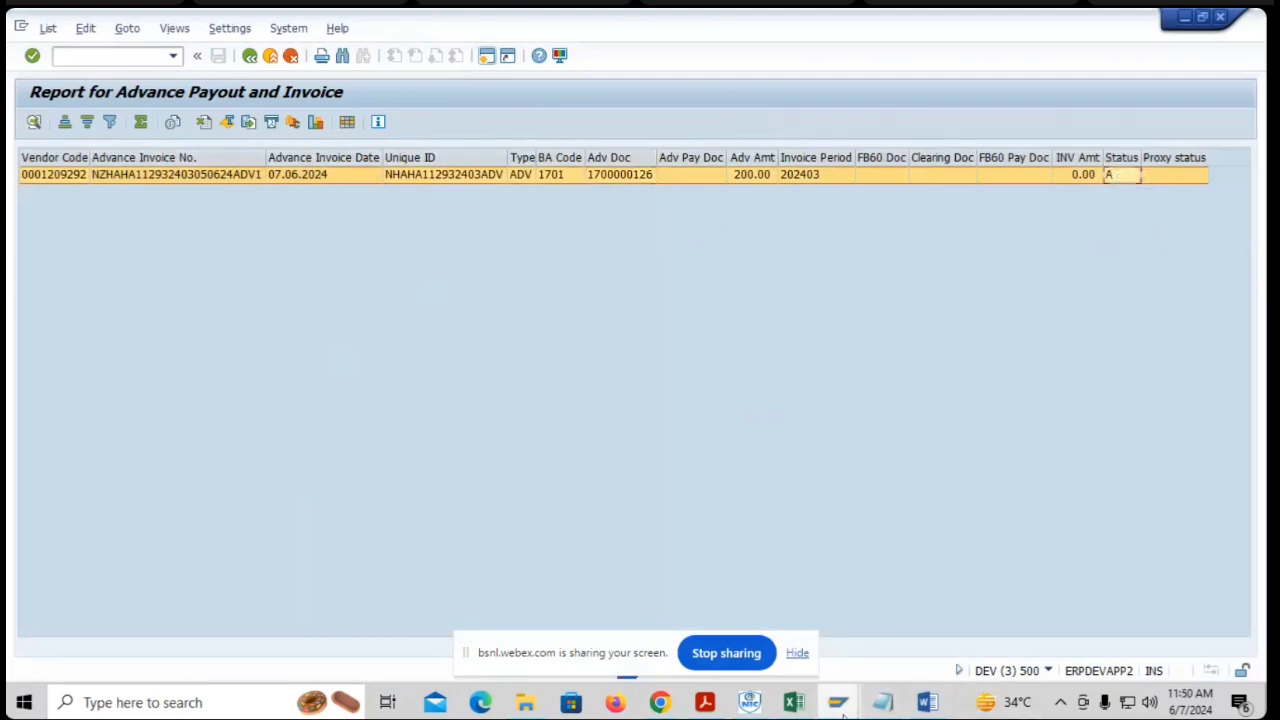
- Switch to the Display Document session and open the automatic payment transaction with /NF110
mouse_move(840, 704)
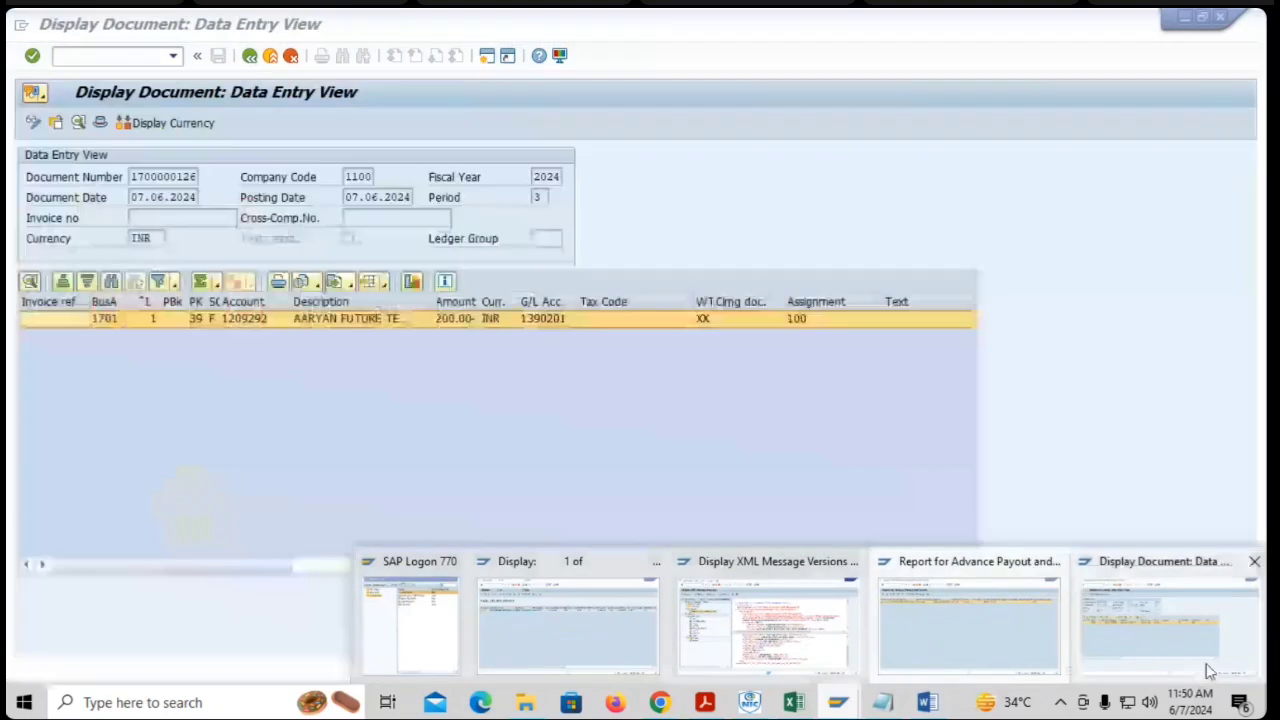
click(1183, 622)
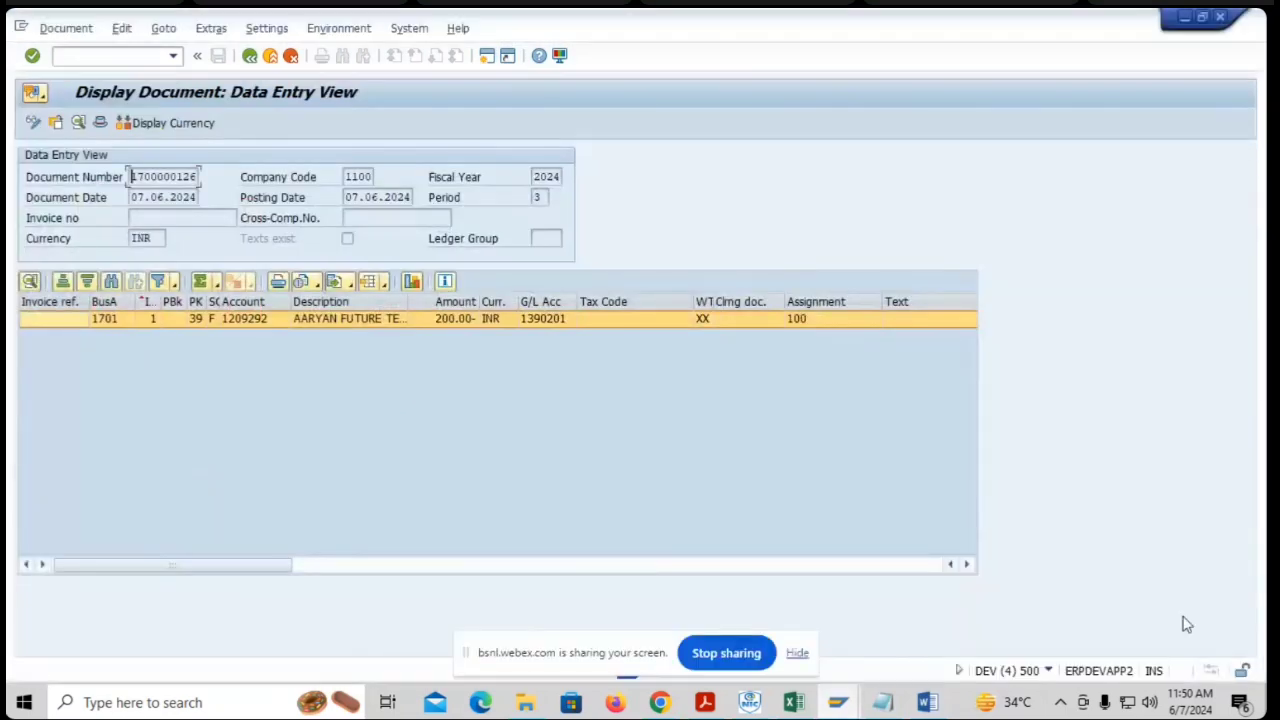
click(116, 55)
text(/NF110)
key(Return)
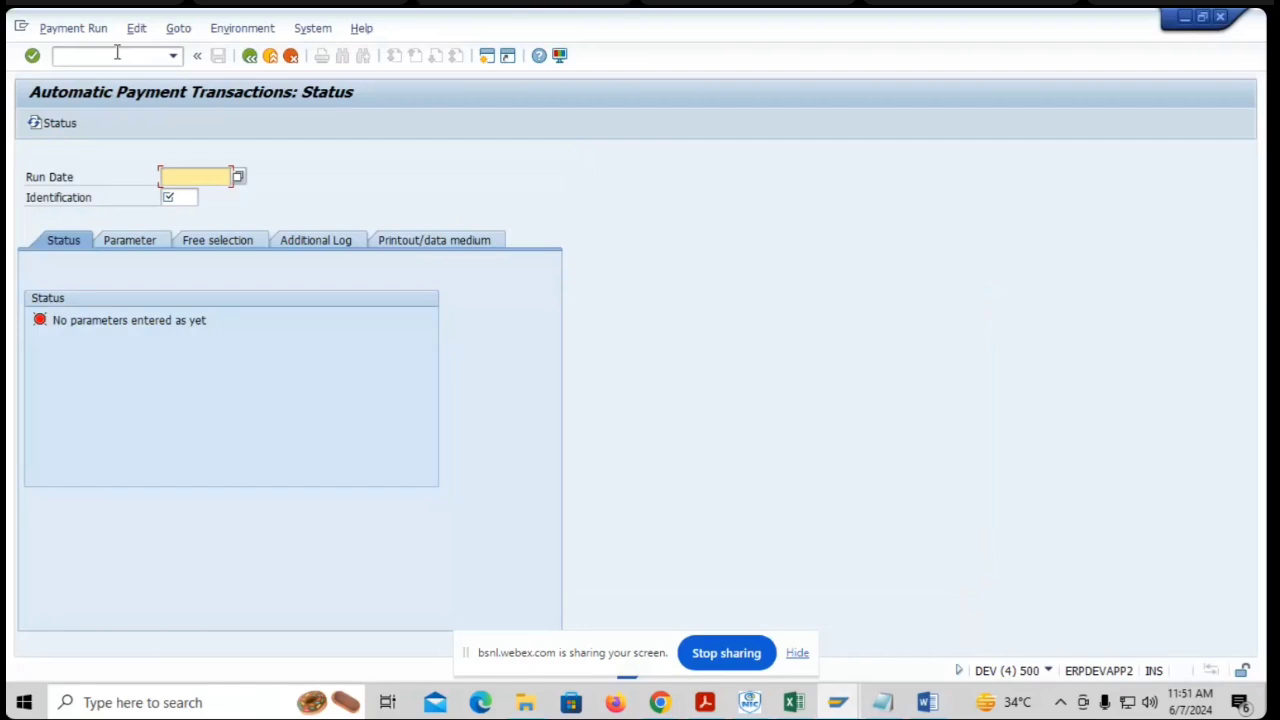
- Identify the payment run with run date 07.06.2024 and identification FTT35
text(07062024)
key(Tab)
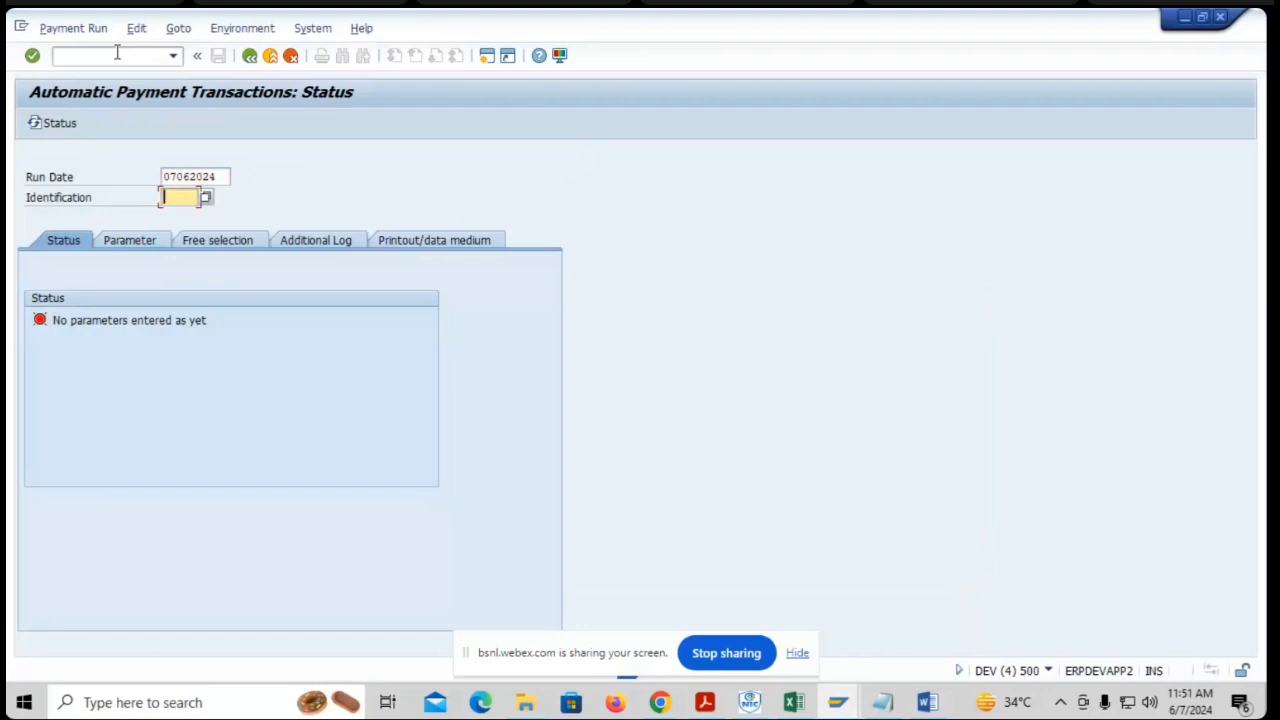
text(ftt)
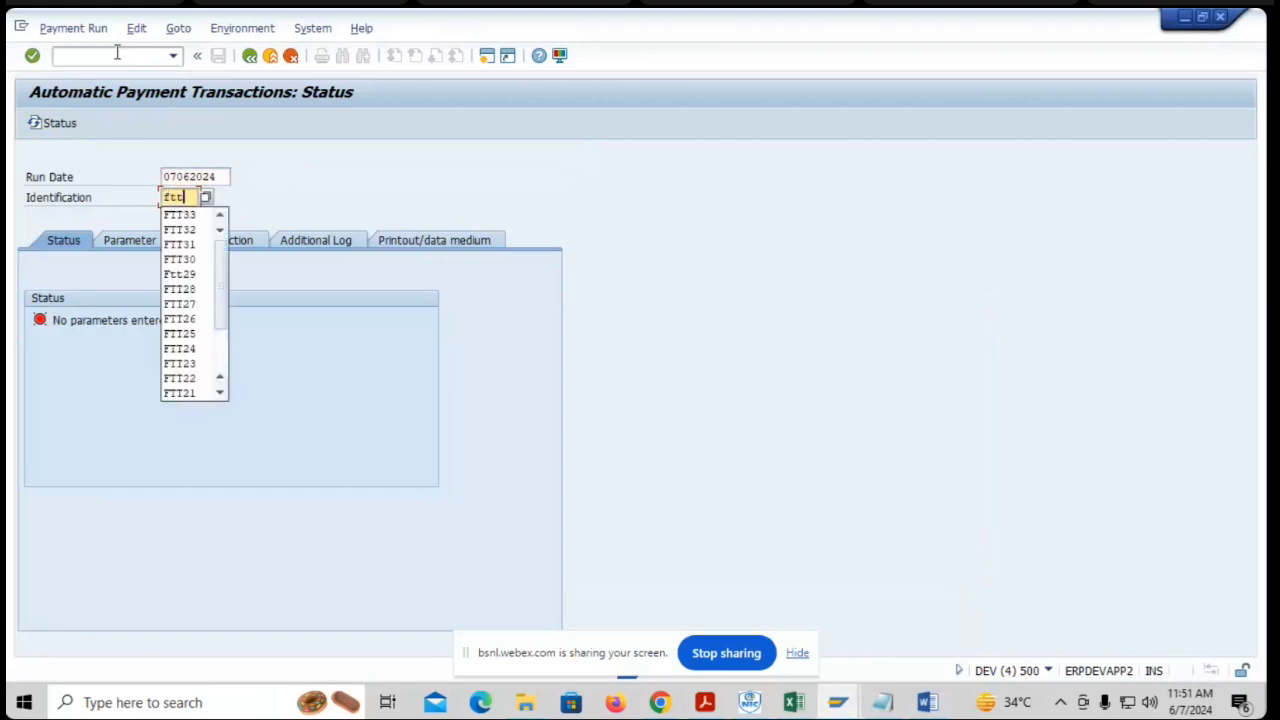
text(35)
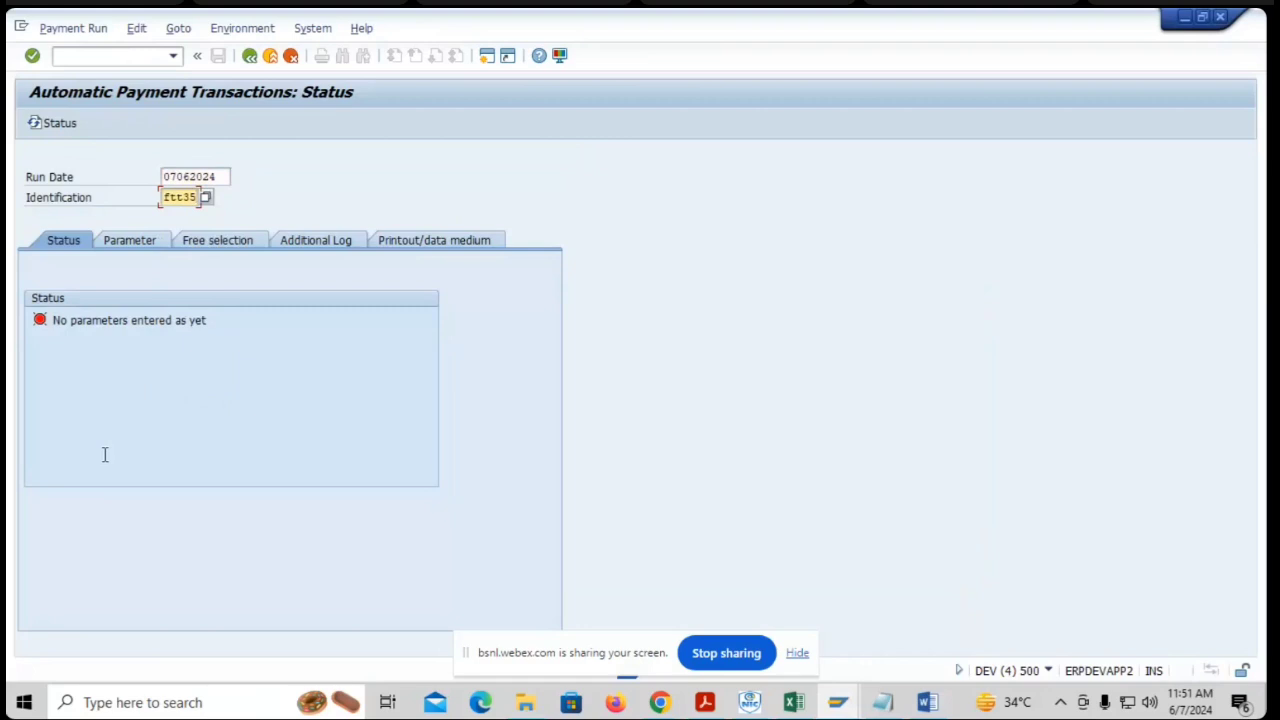
key(Return)
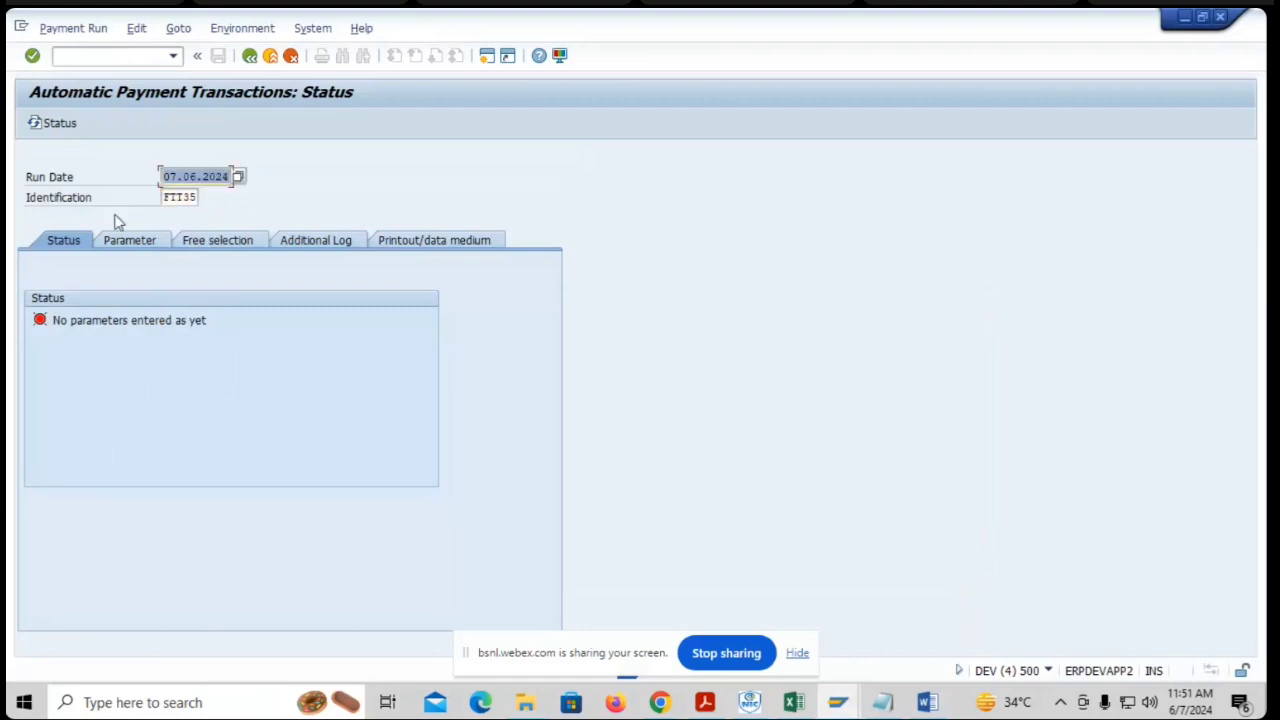
- Set the payment run parameters to company code 1100, payment method T and next payment date 08062024
click(133, 242)
click(86, 362)
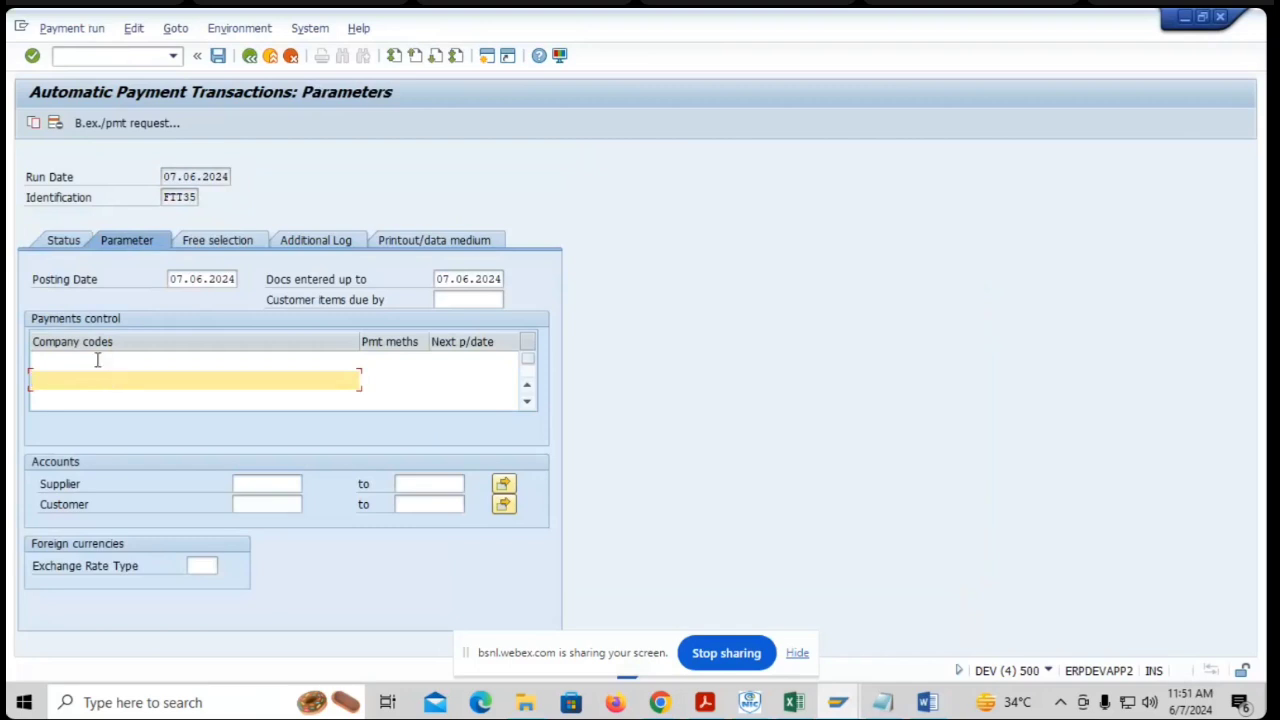
click(97, 360)
click(64, 381)
key(Tab)
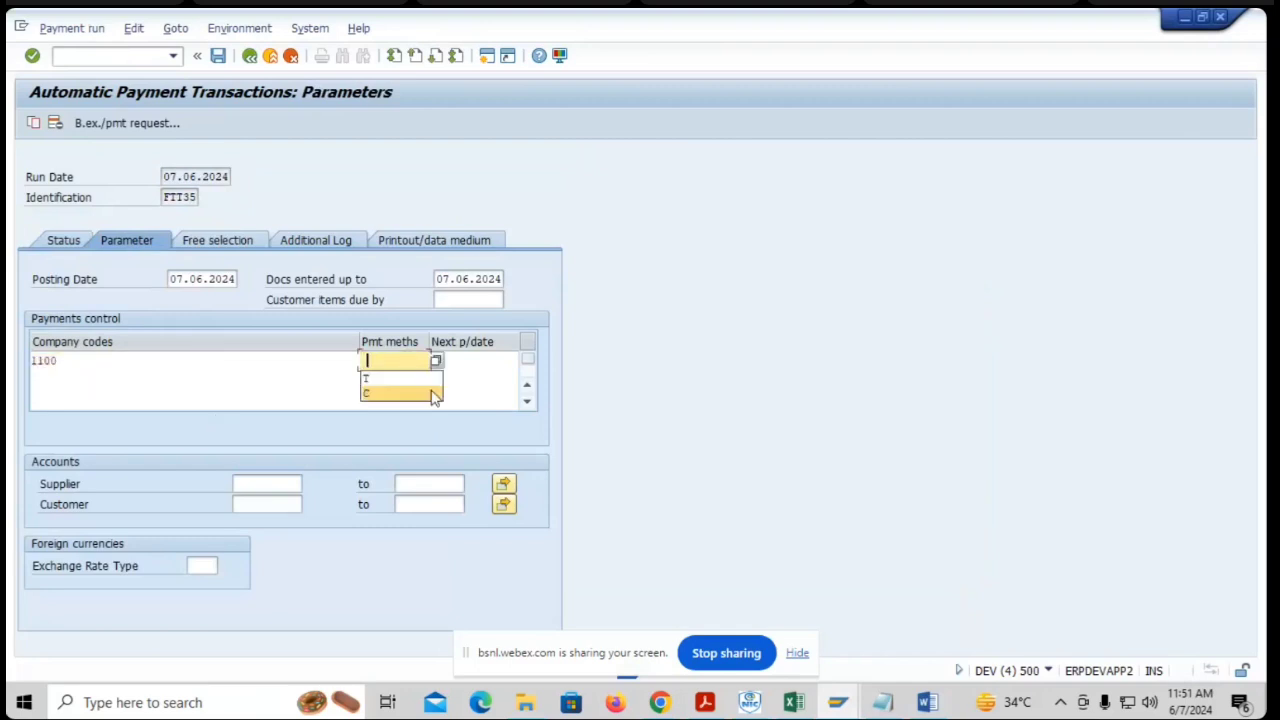
click(431, 395)
key(Tab)
text(08)
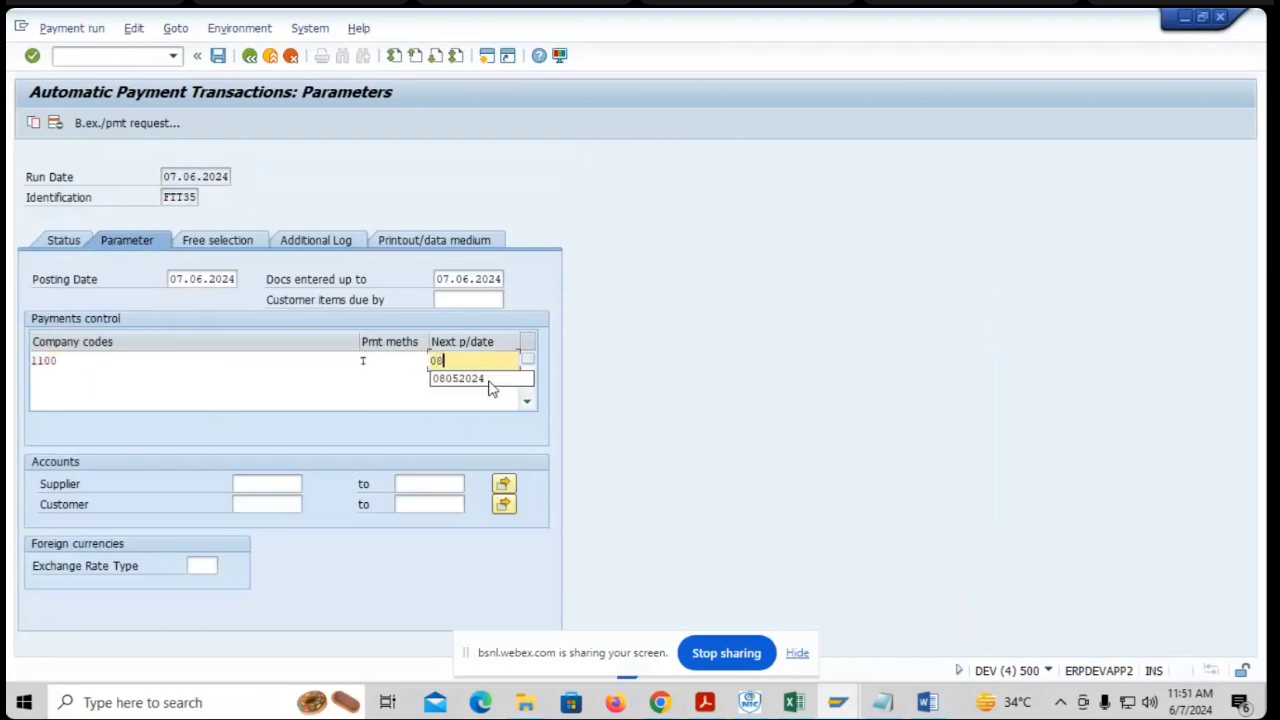
text(062024)
- Copy the ERP_VENDOR_CODE value from the ZFI_ADV_PAYOUT table session into the payment run's Supplier field
click(243, 483)
mouse_move(892, 695)
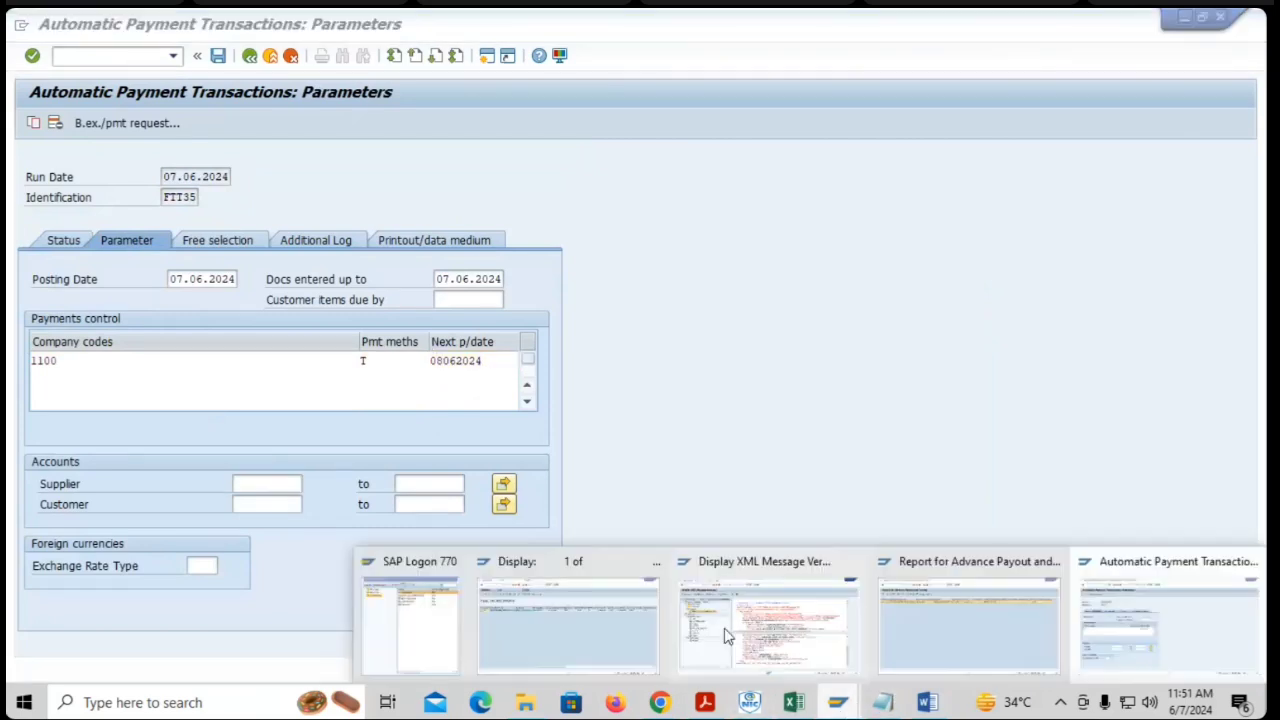
click(596, 596)
click(424, 235)
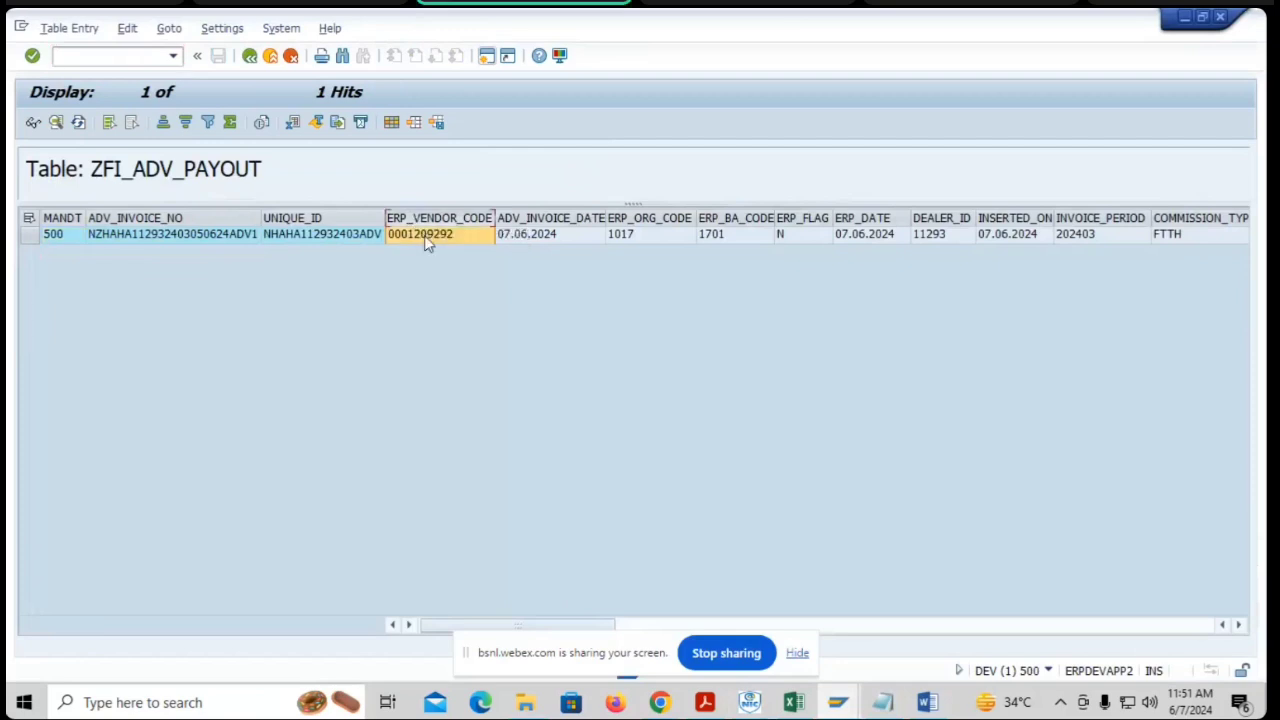
click(435, 239)
key(alt+Tab)
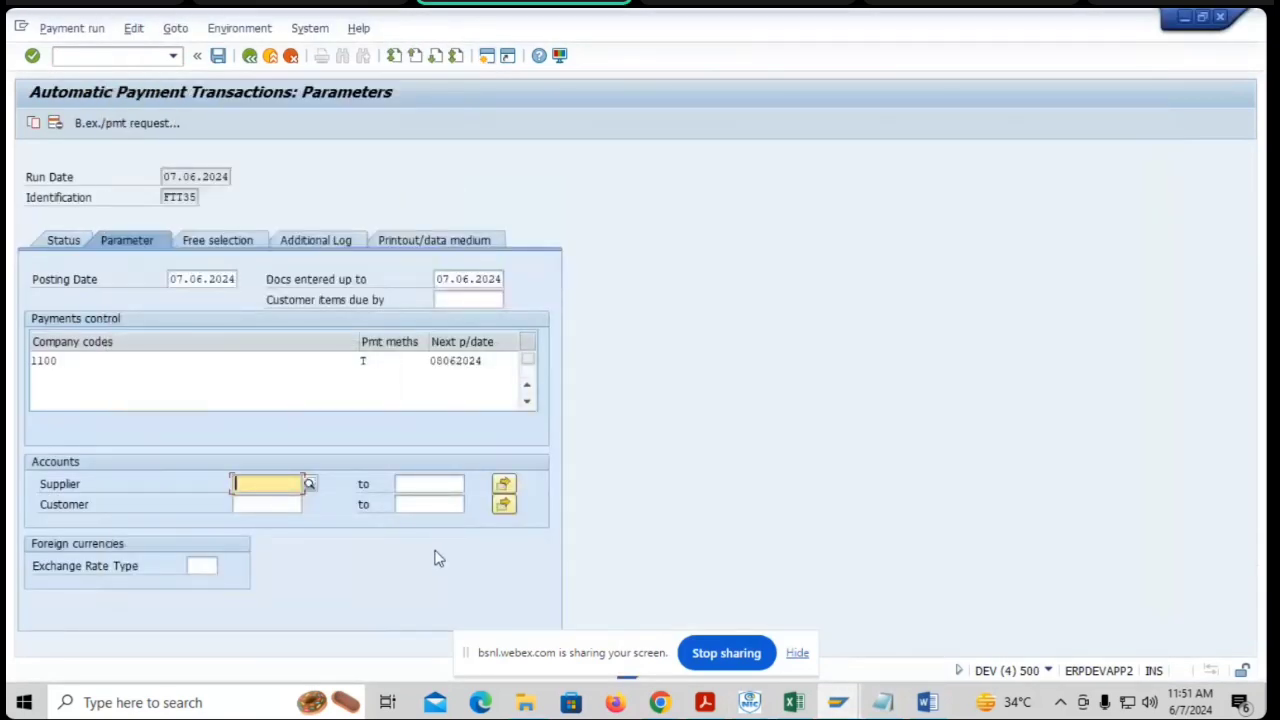
key(ctrl+v)
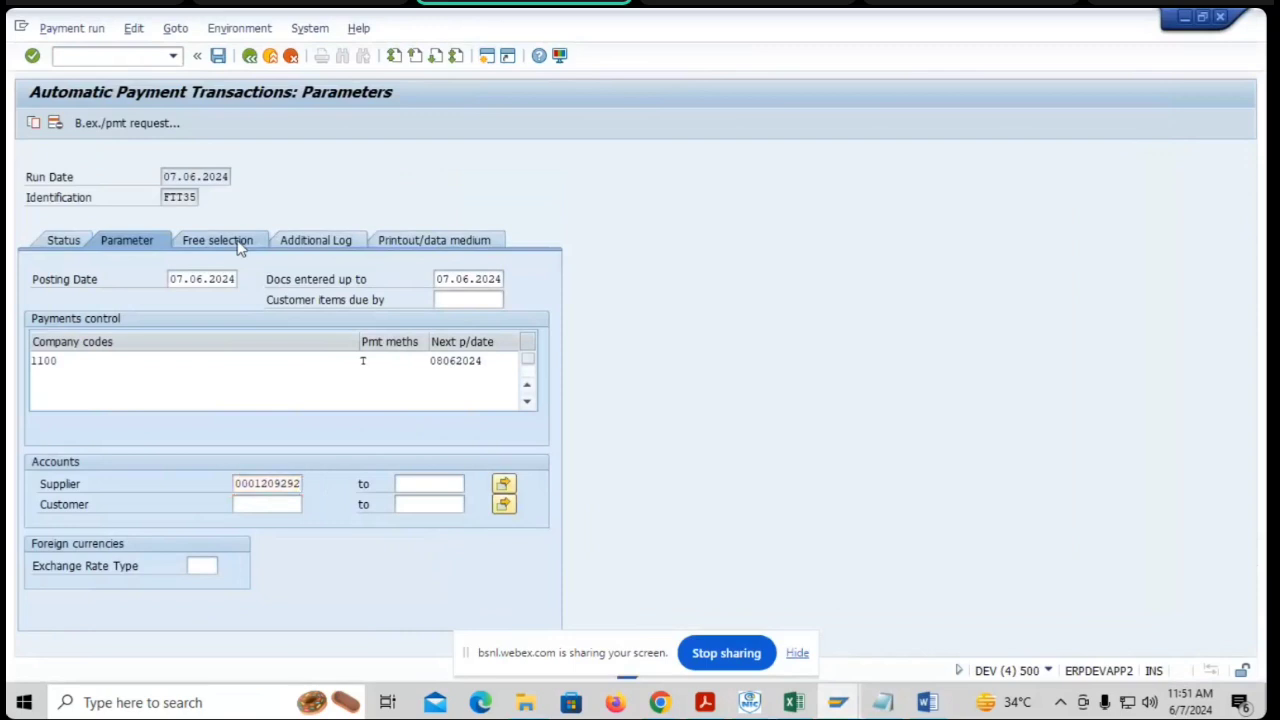
- Add a Document Number free selection using the ADV_DOC_NO value copied from the refreshed ZFI_ADV_PAYOUT table
click(240, 248)
click(315, 321)
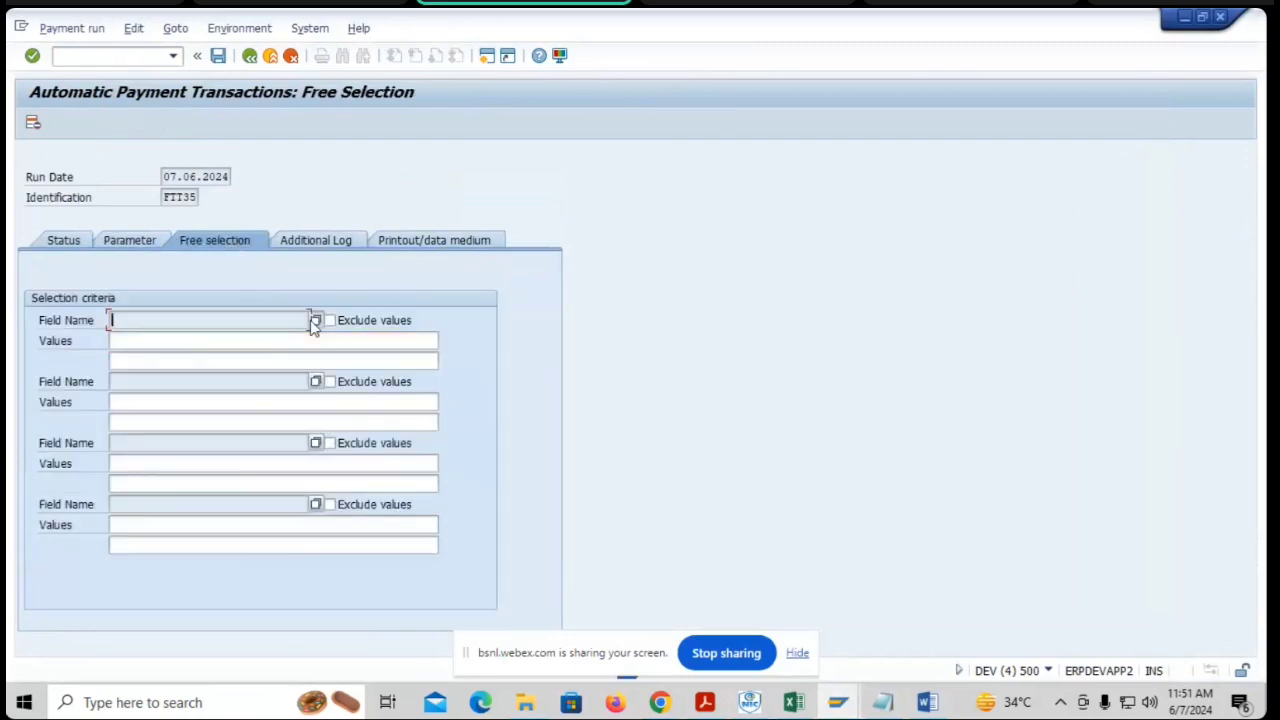
double_click(221, 289)
click(177, 343)
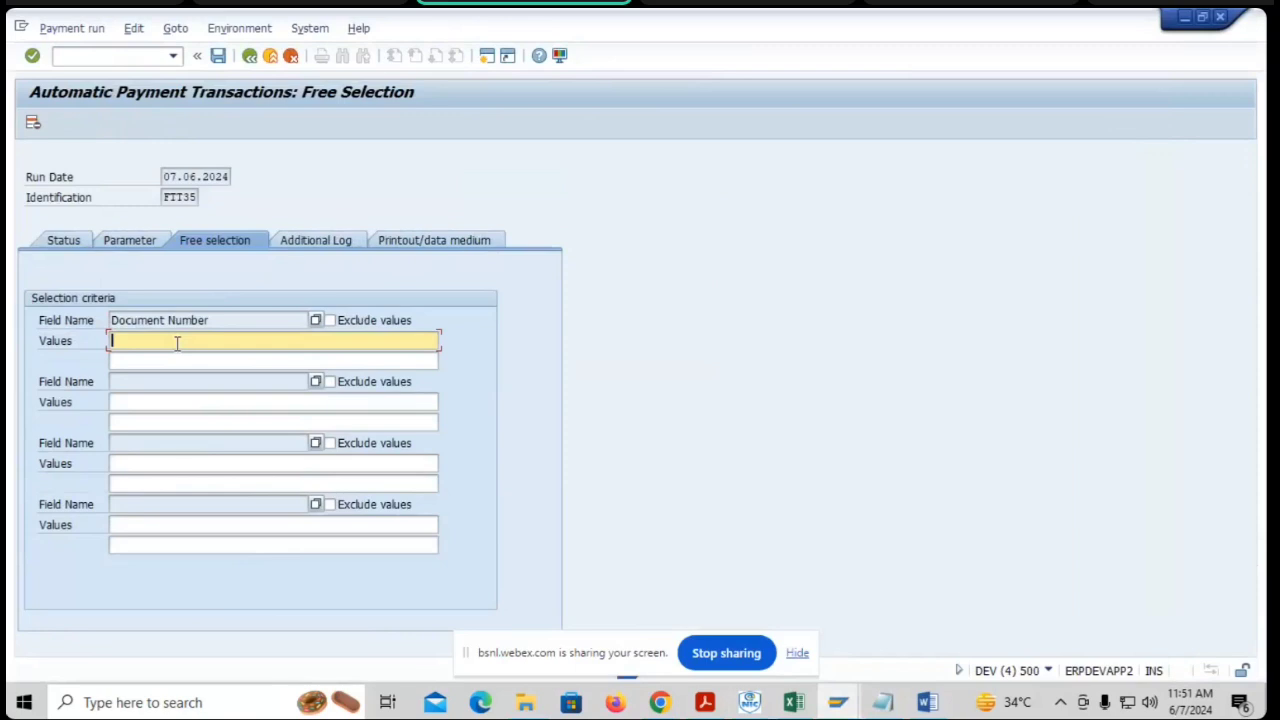
key(alt+Tab)
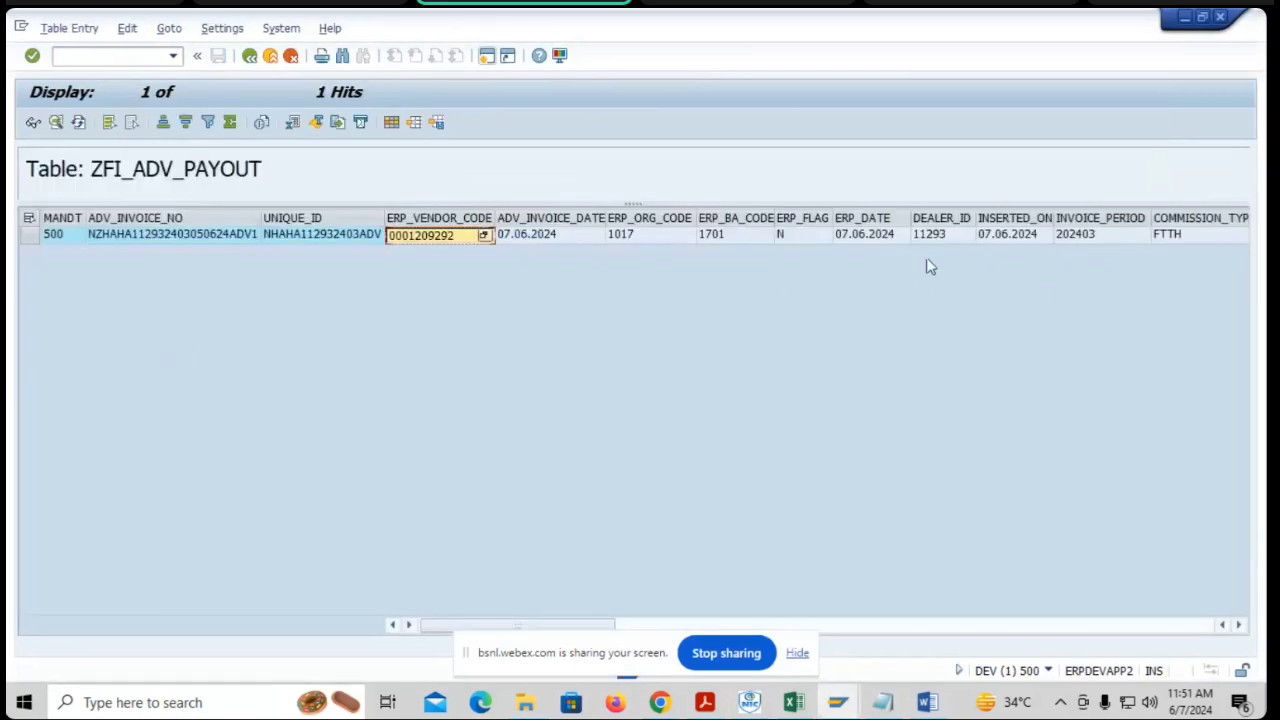
scroll(785, 305, right, 6)
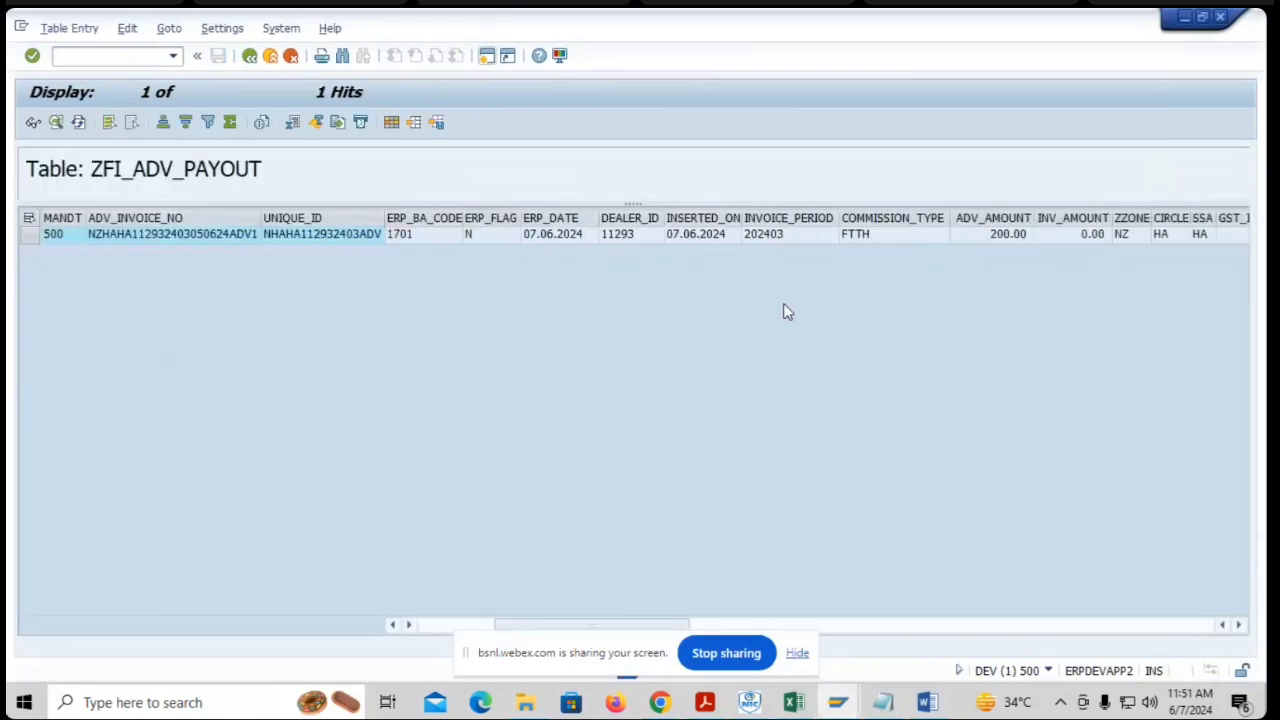
scroll(819, 295, left, 3)
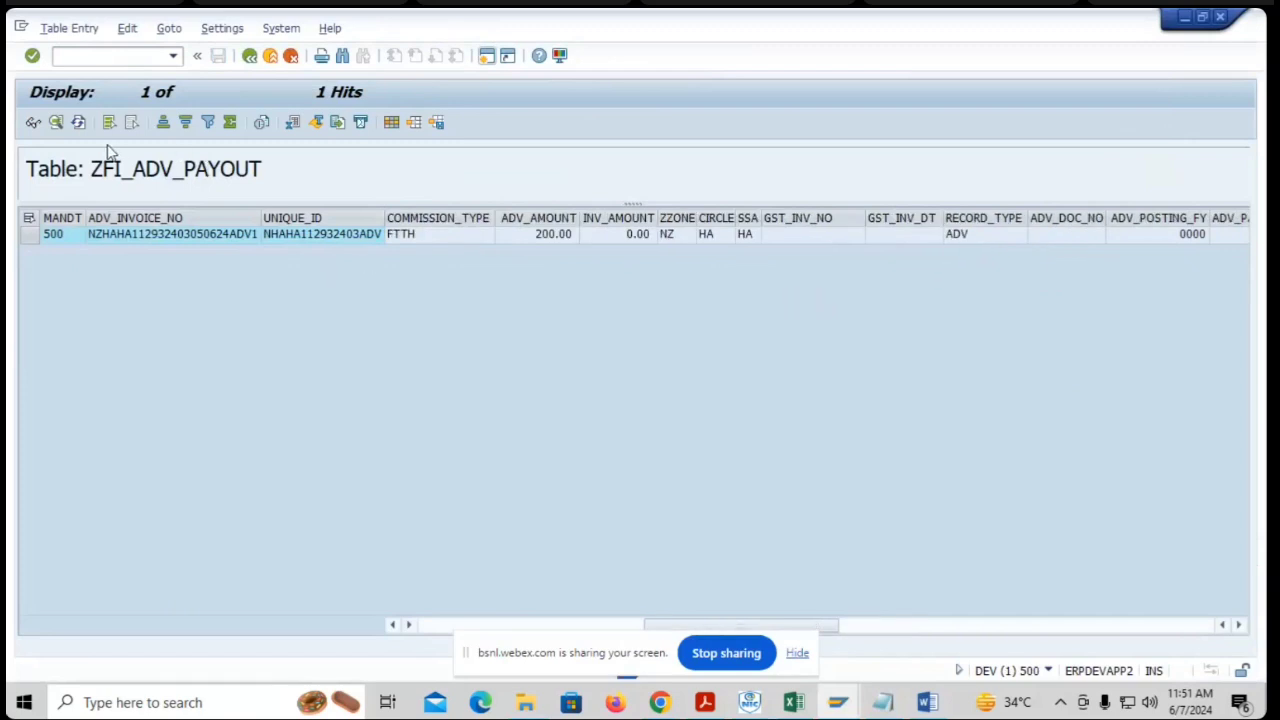
click(78, 122)
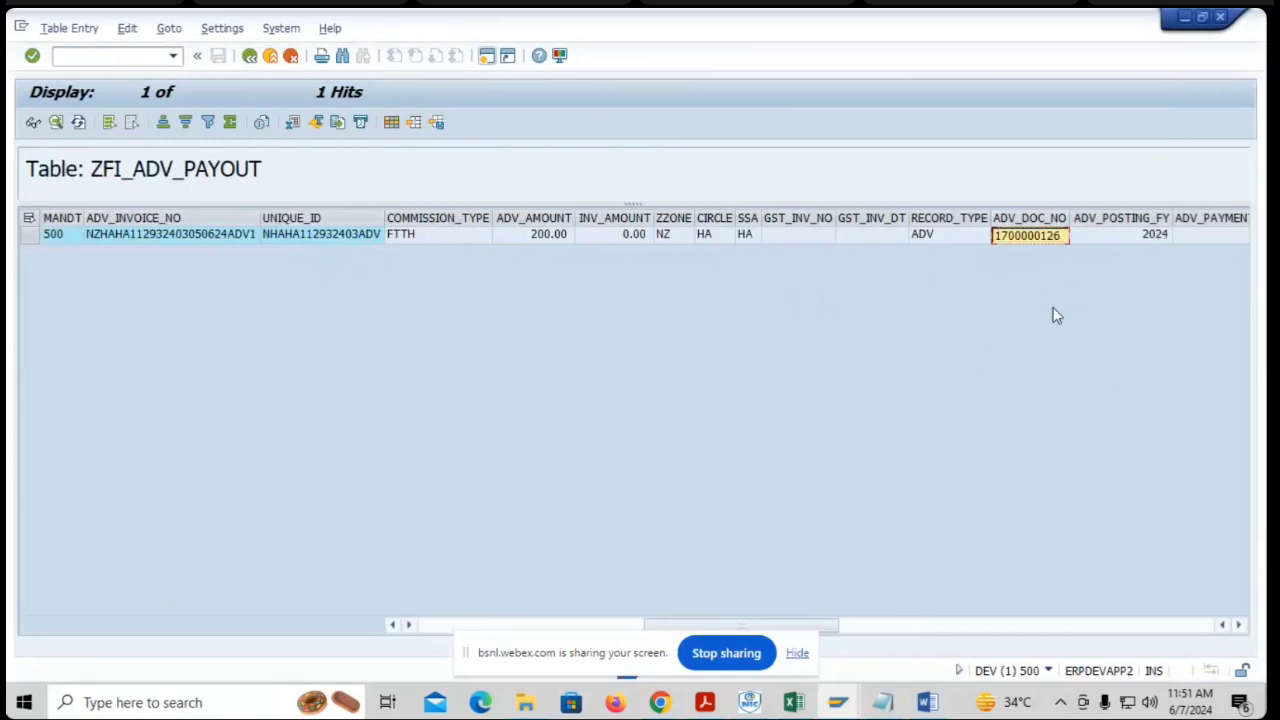
key(alt+Tab)
key(ctrl+v)
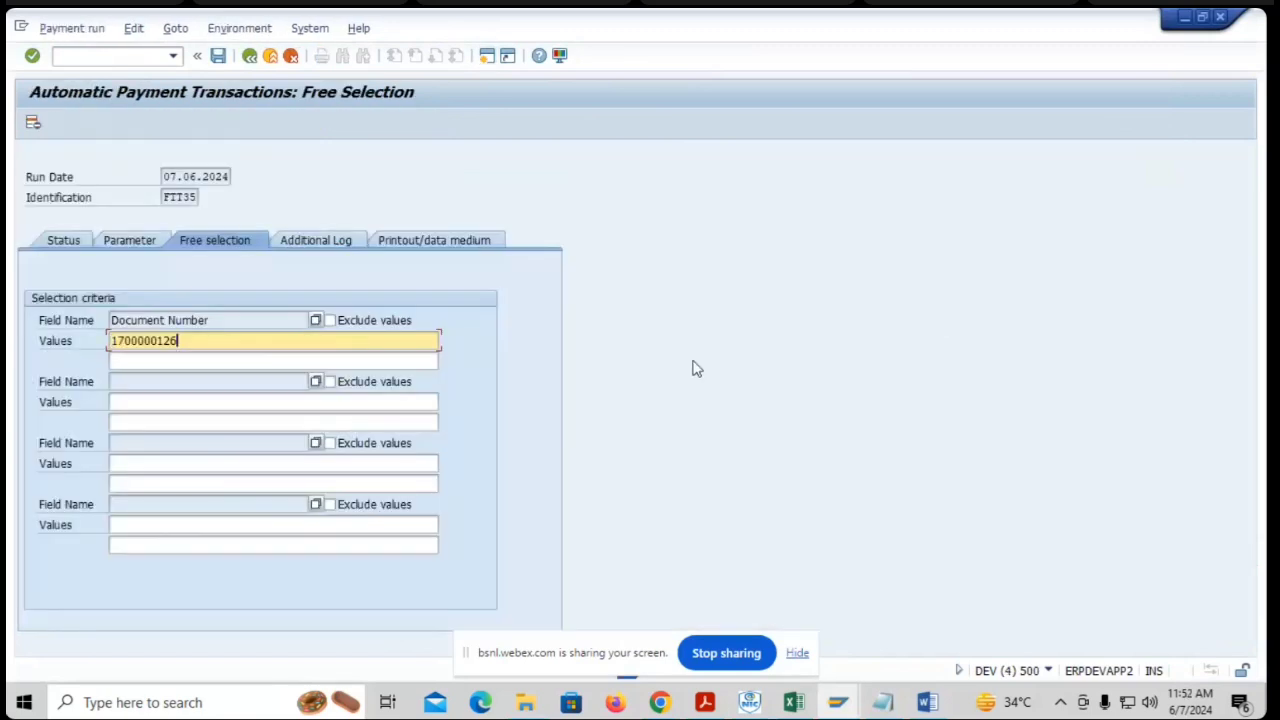
- Add a second free selection criterion for Pmt Meth. Supplement with the value 10
click(316, 382)
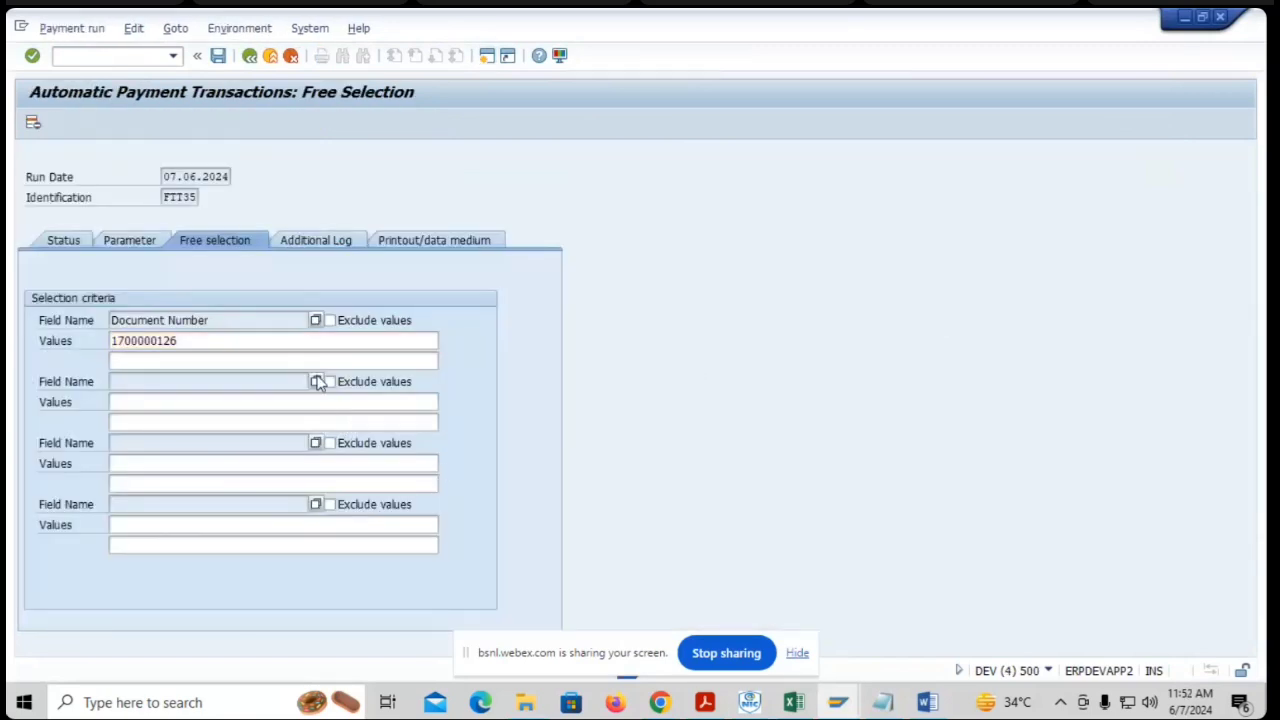
double_click(217, 380)
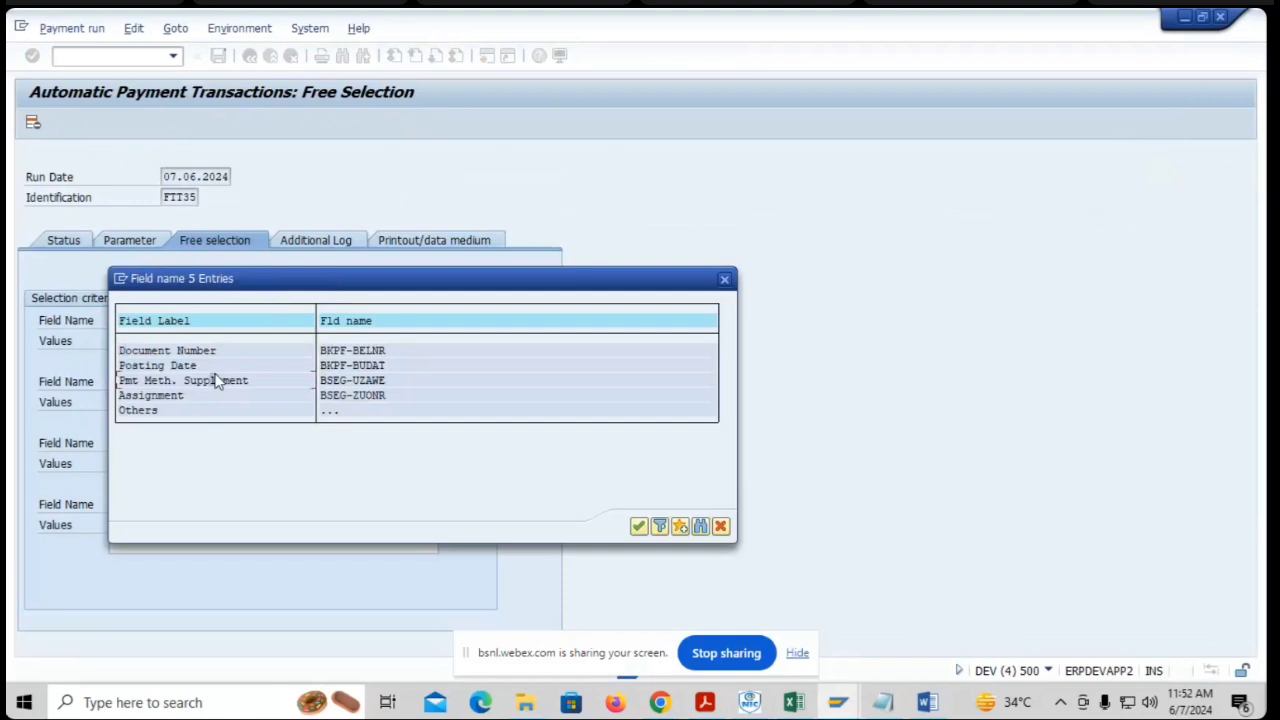
click(227, 402)
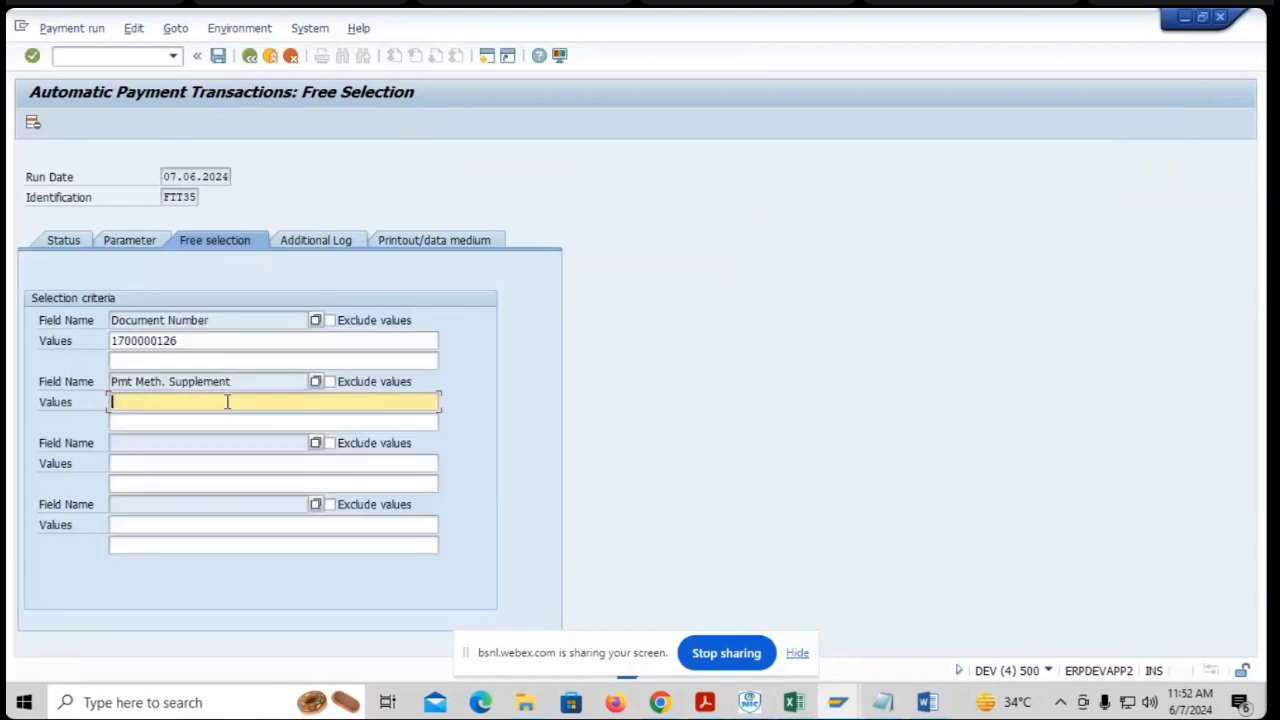
text(10)
- Enable logging of due date check, payment method selection in all cases and payment document line items, and save the run parameters
click(291, 246)
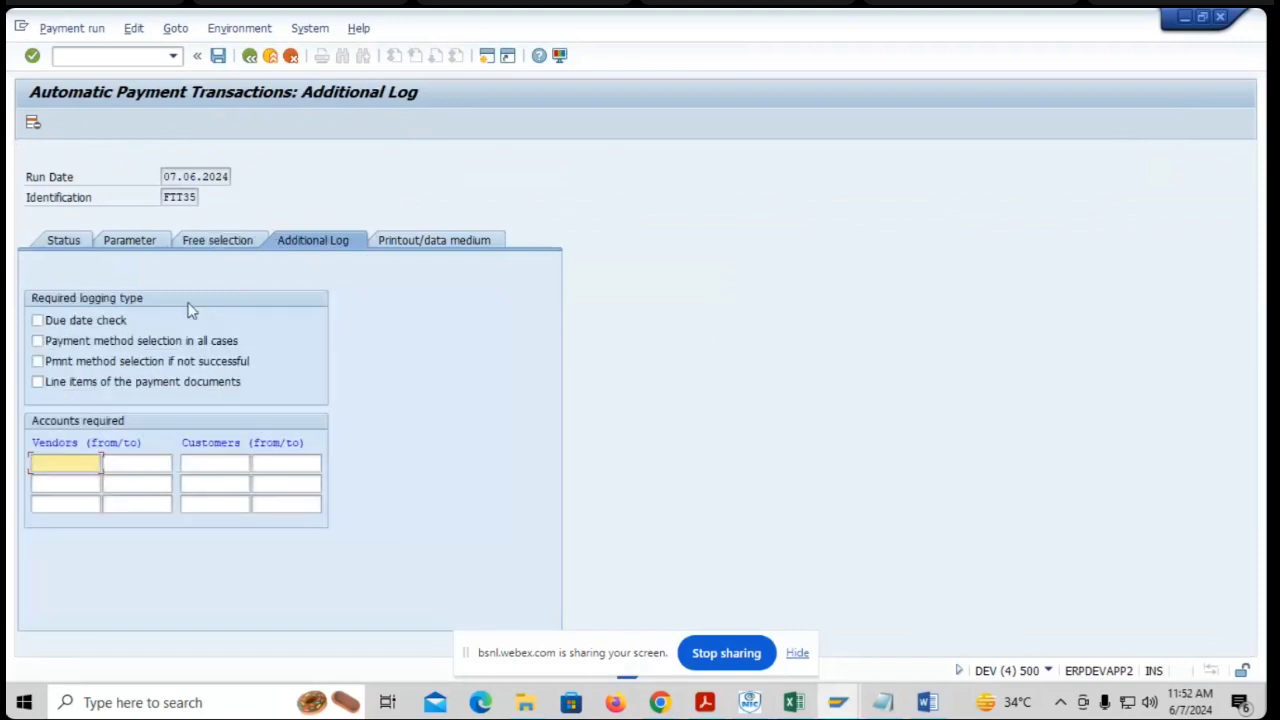
click(120, 323)
click(90, 342)
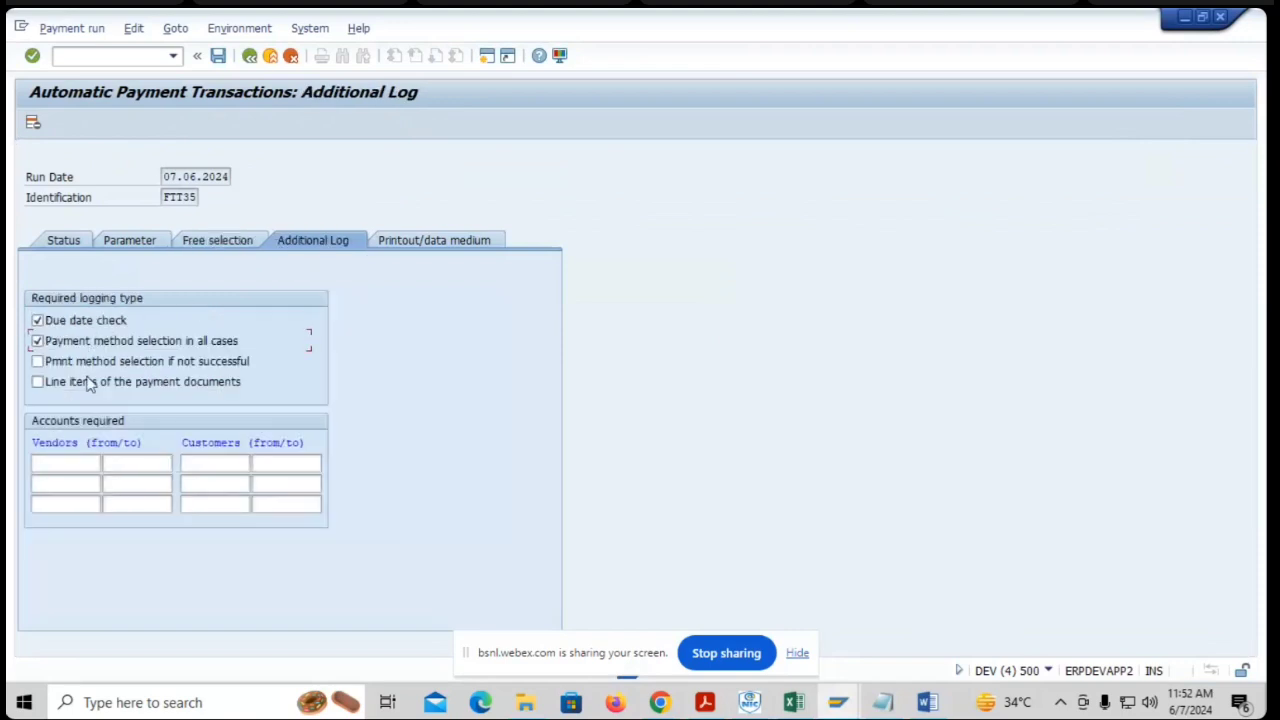
click(90, 388)
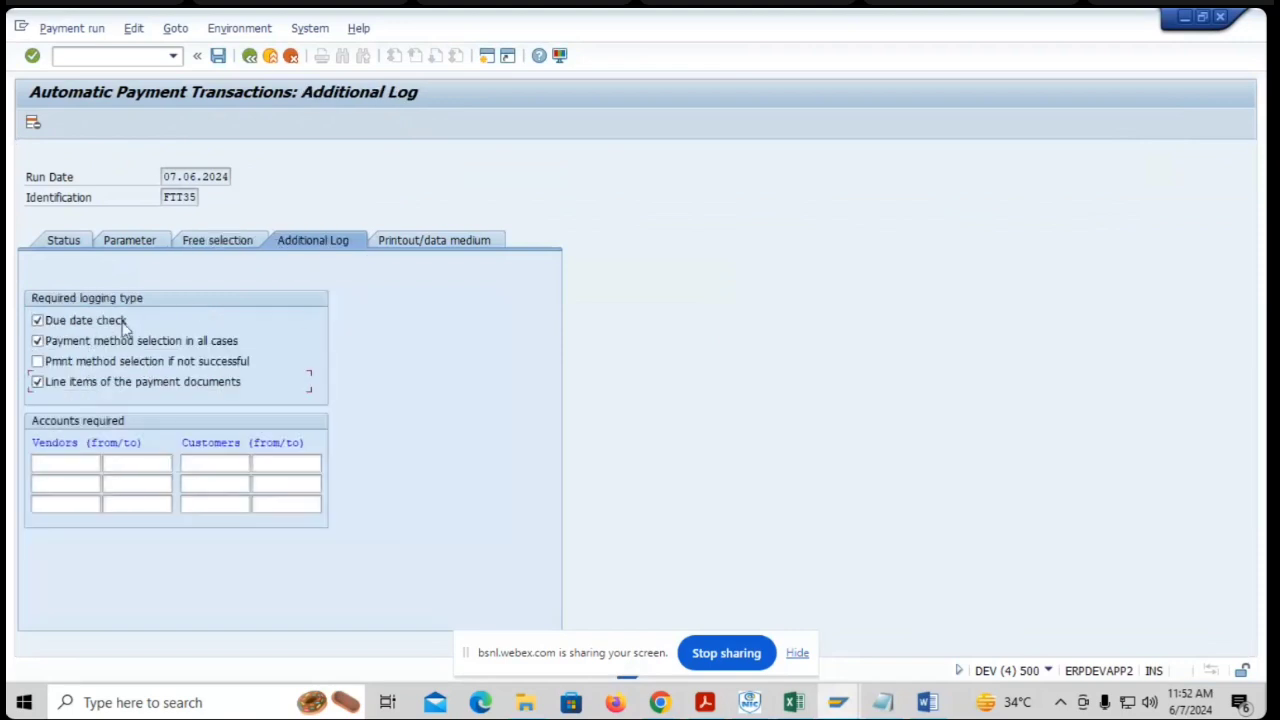
click(218, 56)
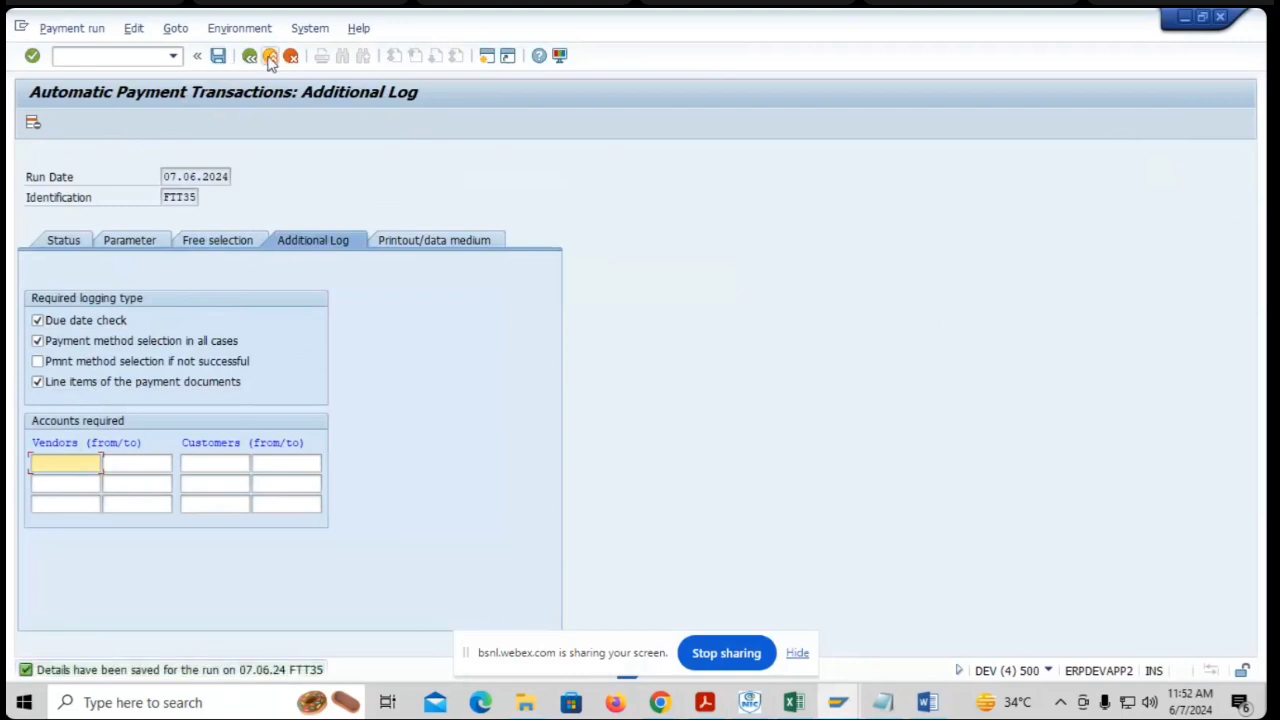
click(249, 57)
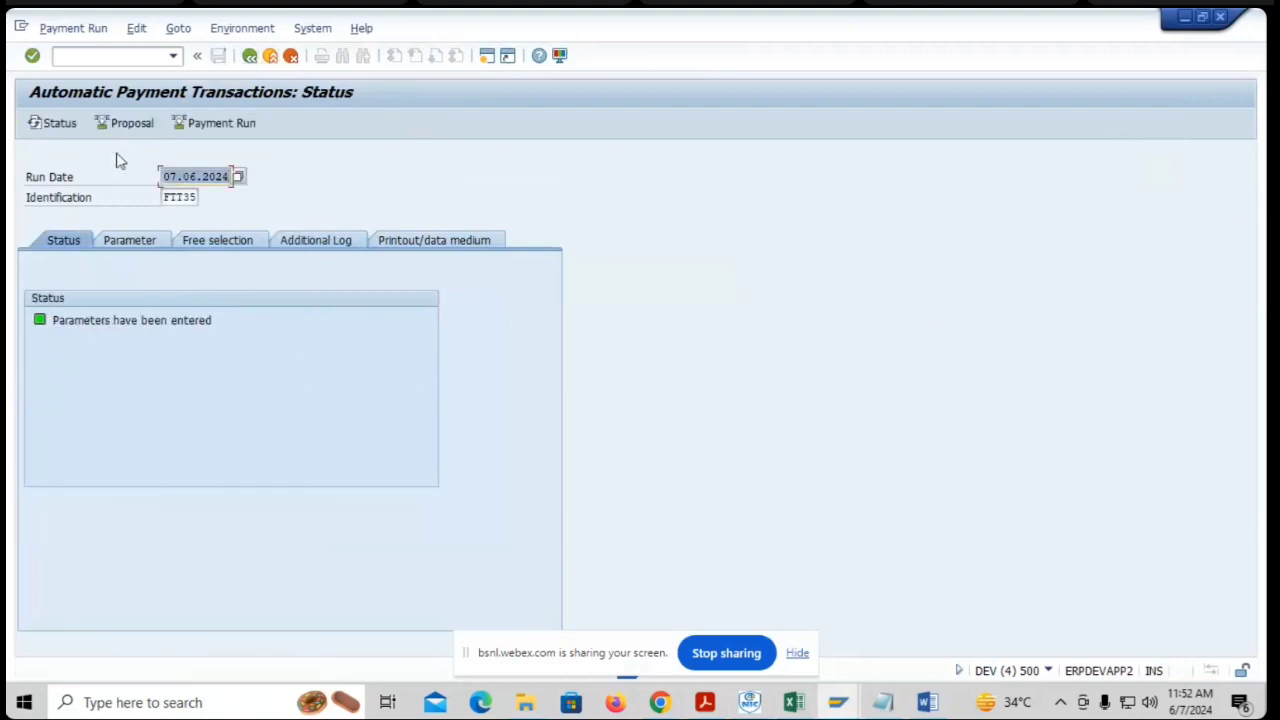
- Schedule the payment proposal for the run to start immediately
click(130, 123)
click(293, 349)
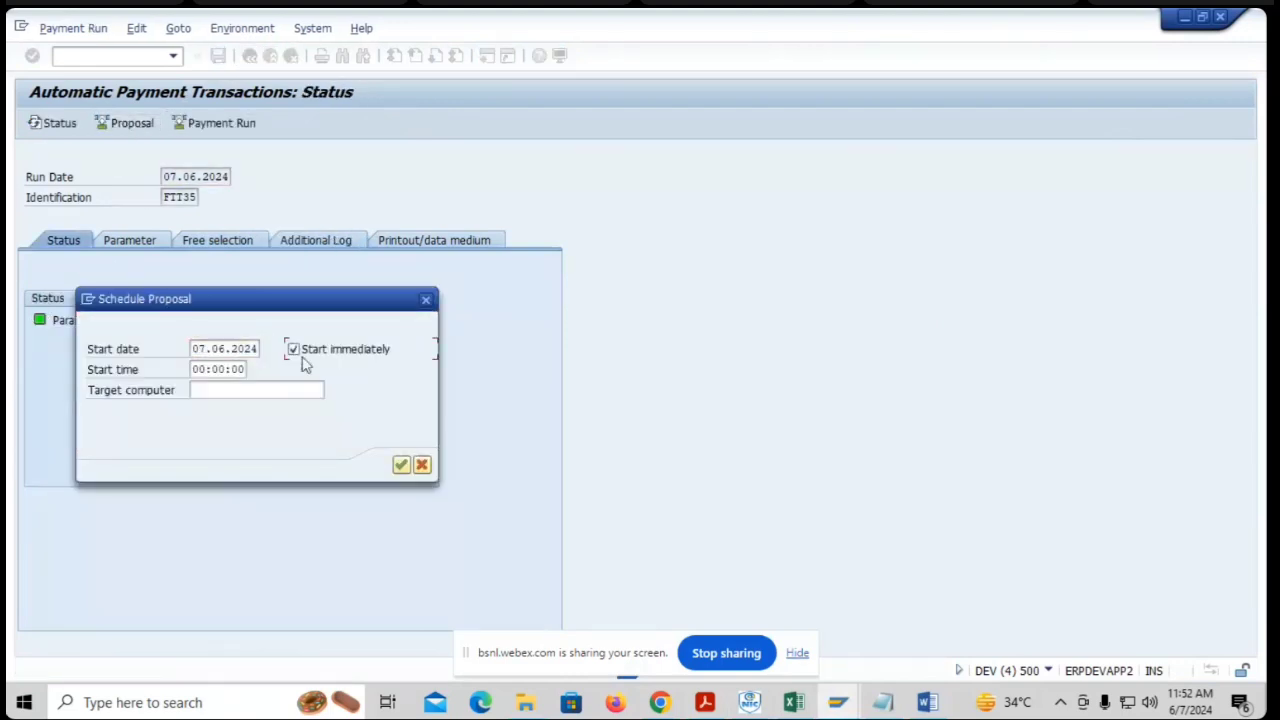
click(400, 464)
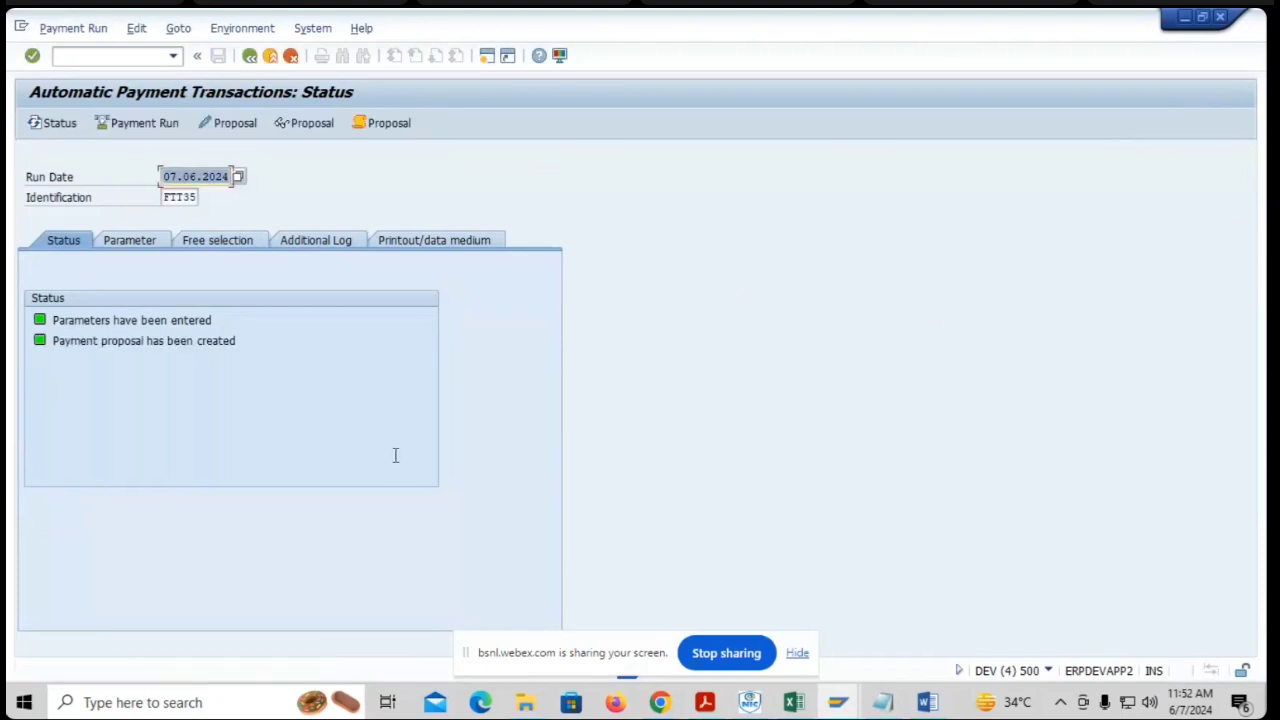
- Compare the payment proposal's payment line with ADV_AMOUNT in the ZFI_ADV_PAYOUT table, and open that line's paid items
click(313, 126)
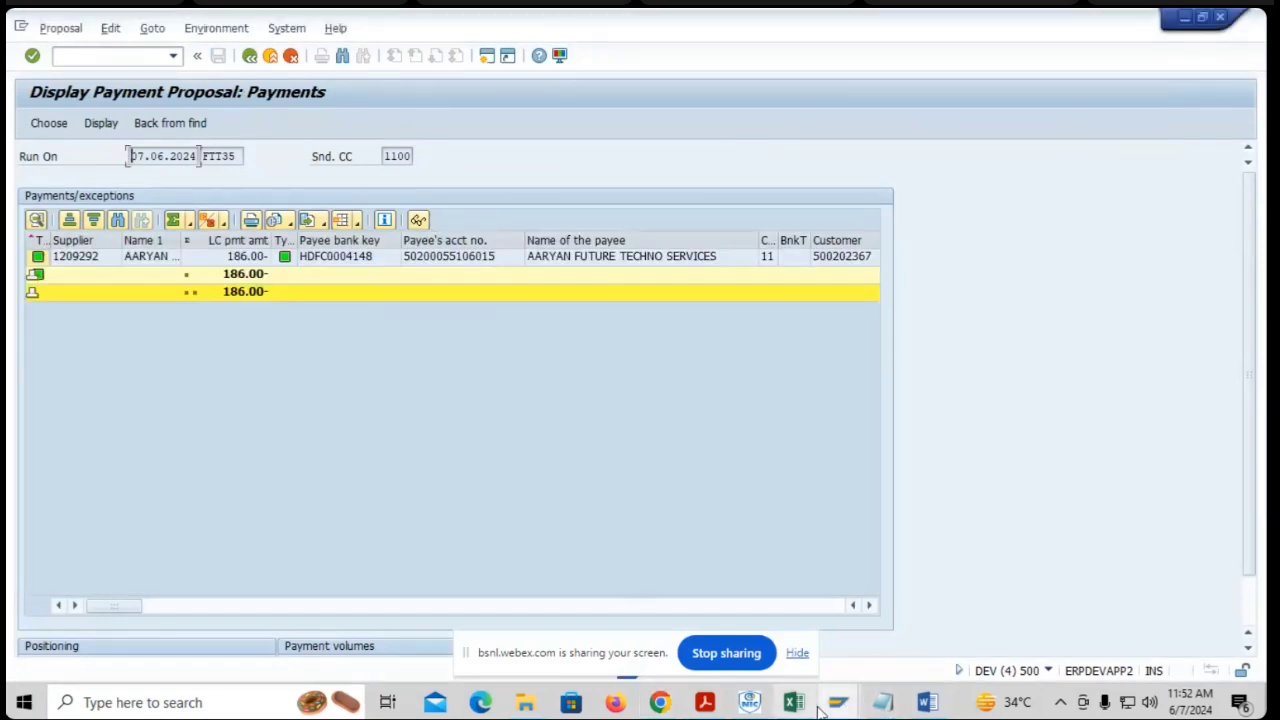
mouse_move(838, 706)
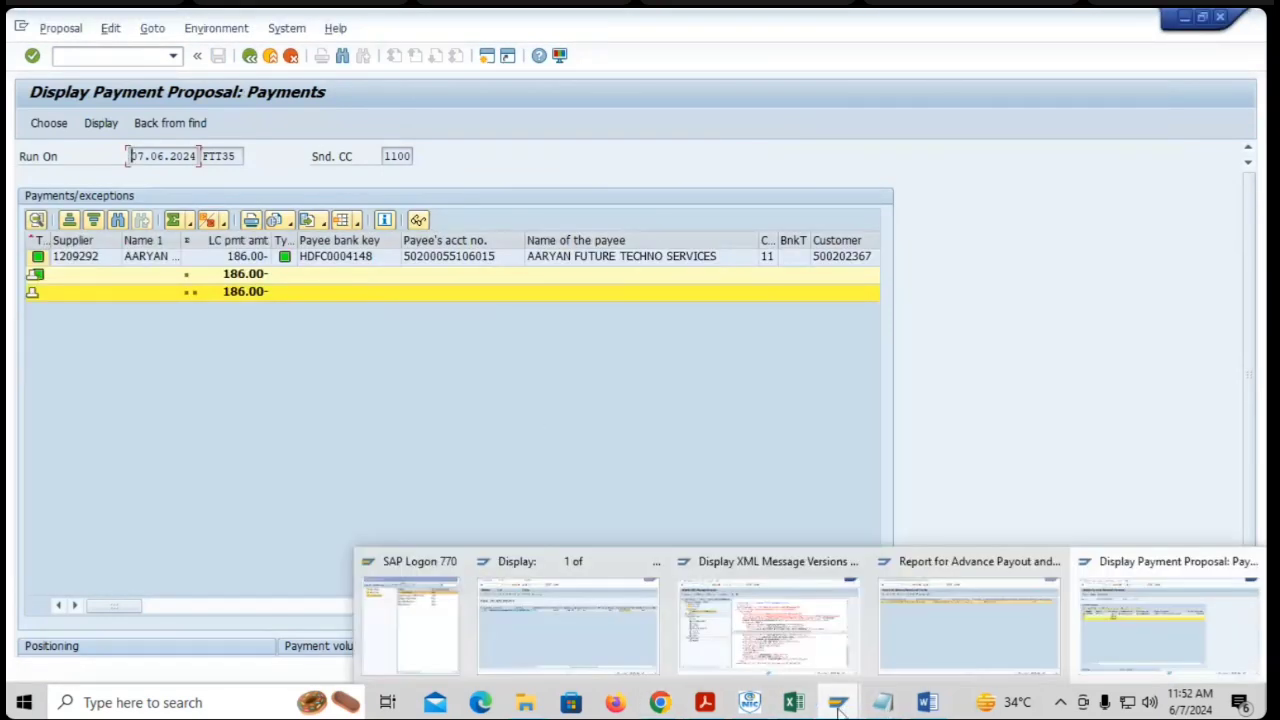
click(515, 627)
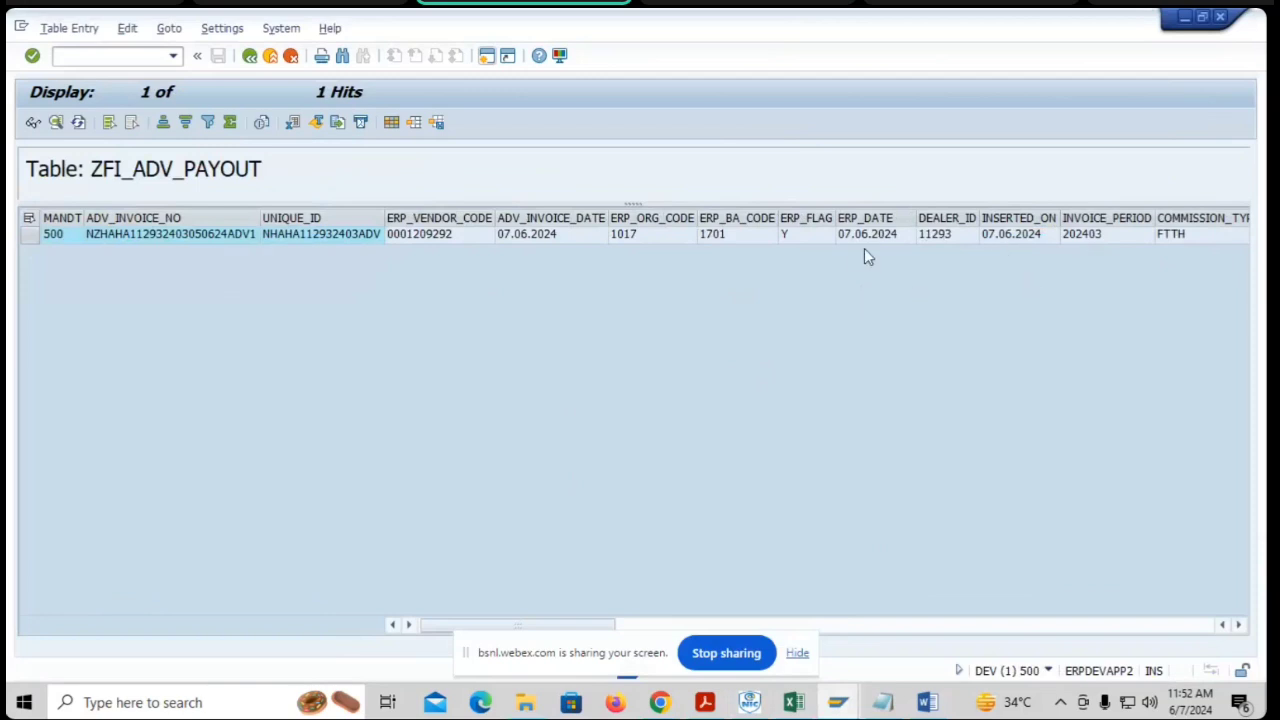
scroll(645, 263, right, 3)
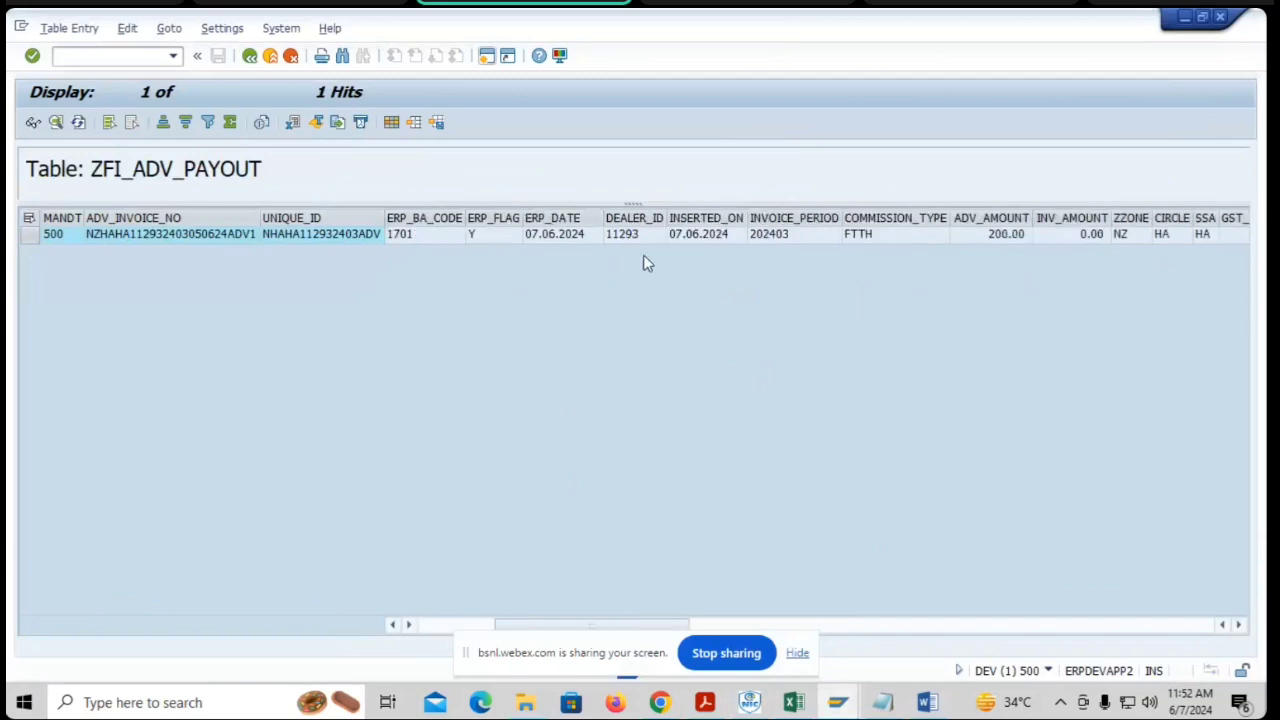
click(978, 236)
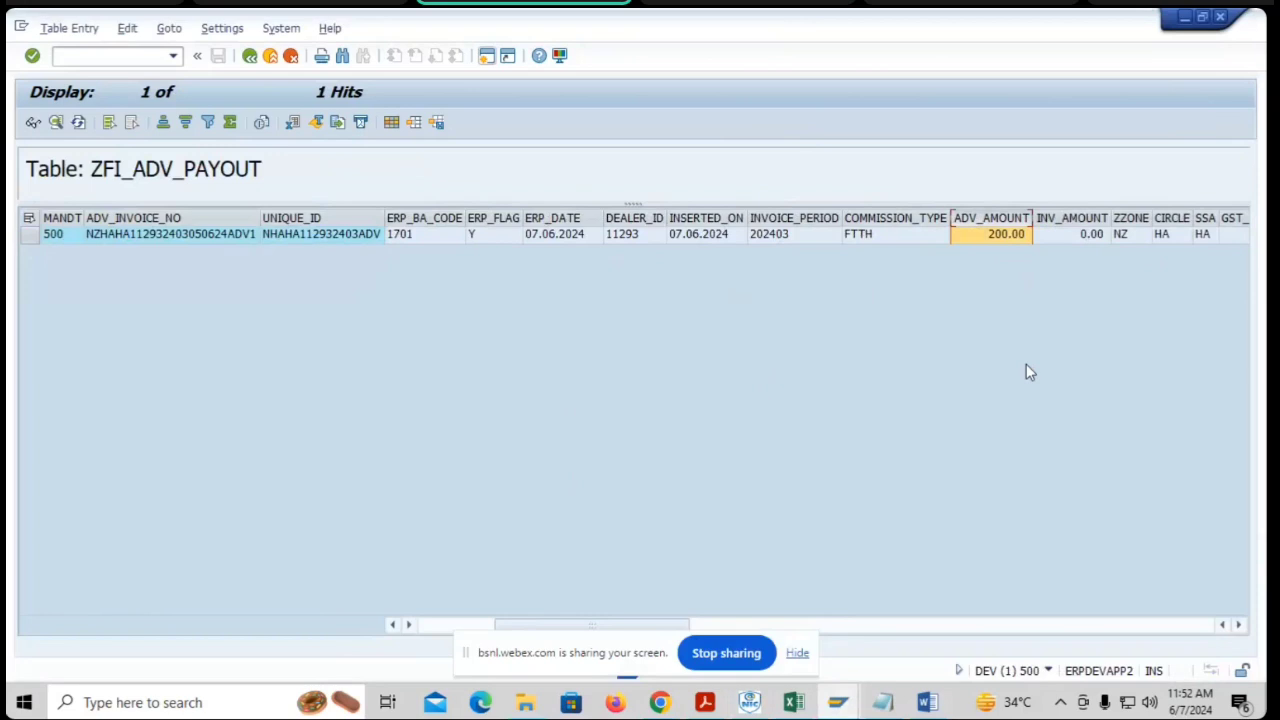
key(alt+Tab)
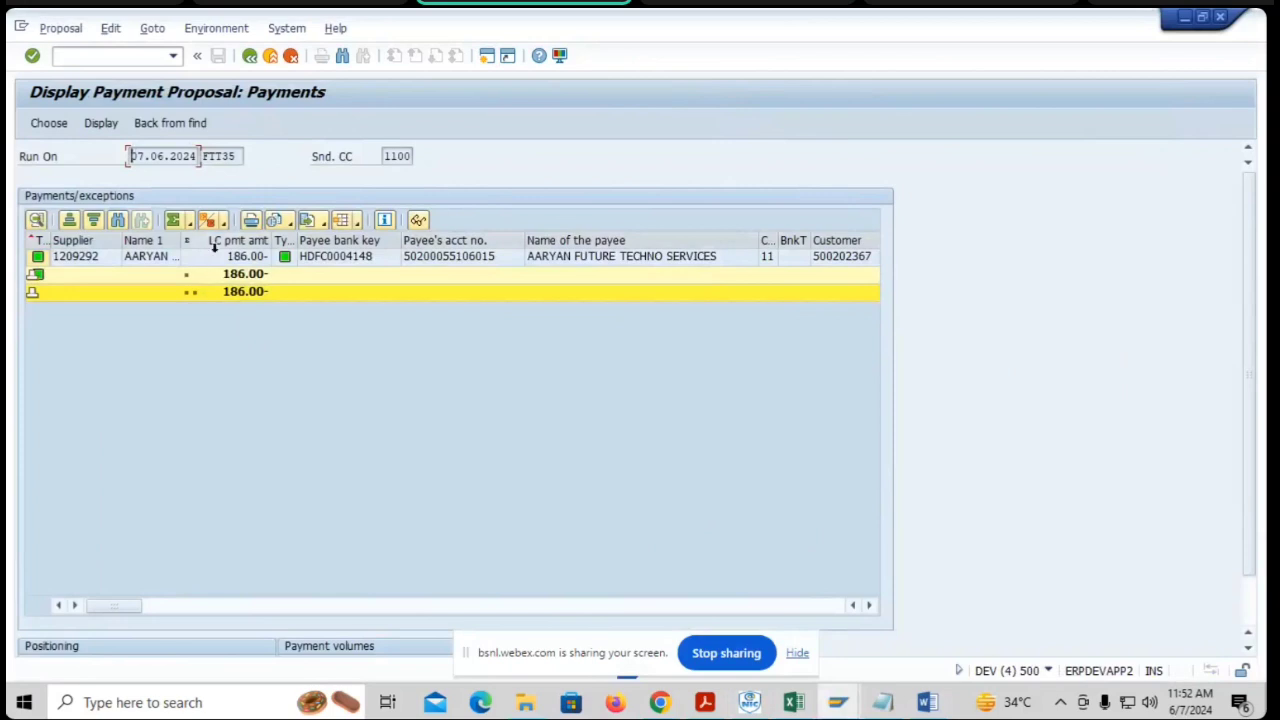
click(155, 263)
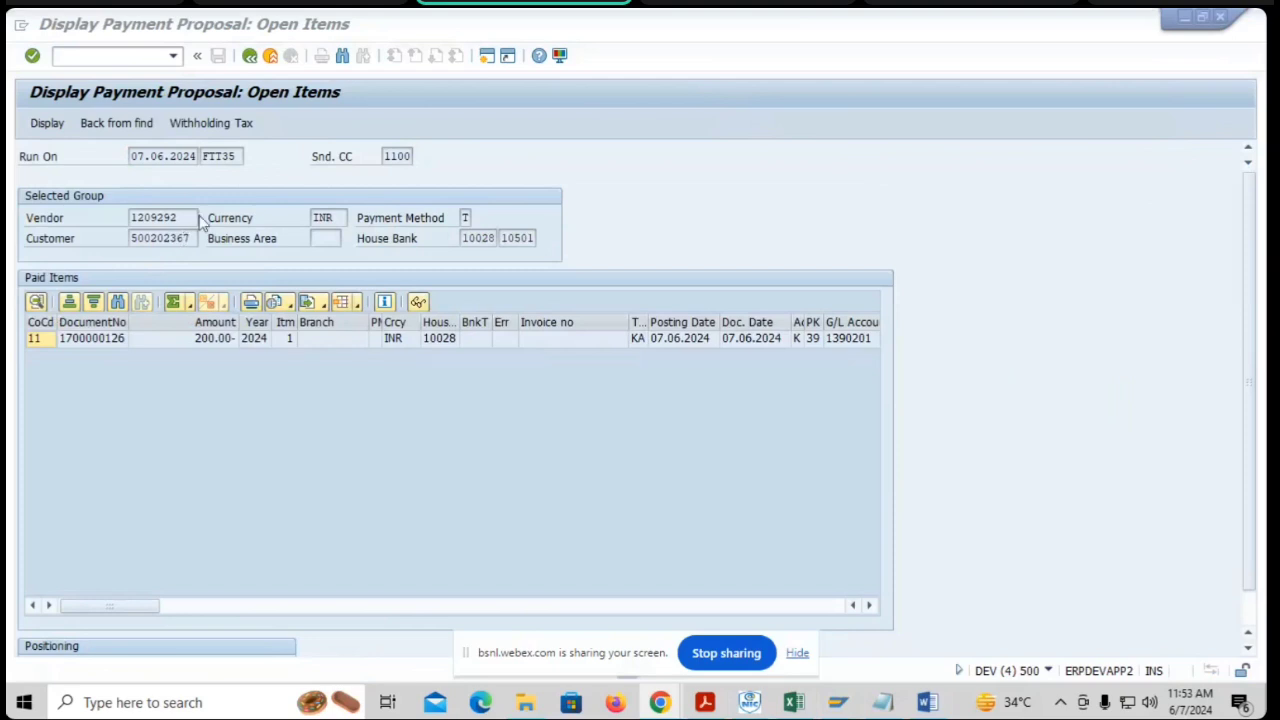
- Examine the paid item's withholding tax types, bases and amounts, and check them against the total payment amount in the proposal
click(217, 128)
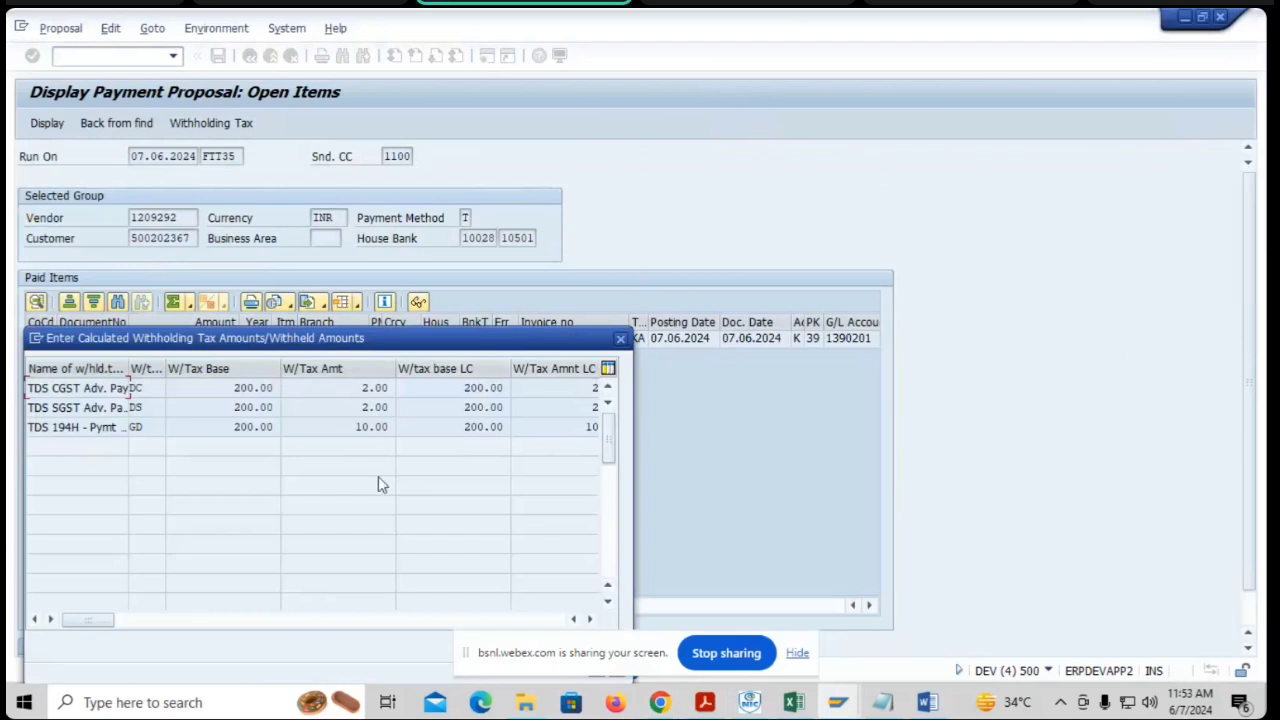
click(142, 387)
click(148, 408)
click(149, 427)
click(150, 388)
click(589, 619)
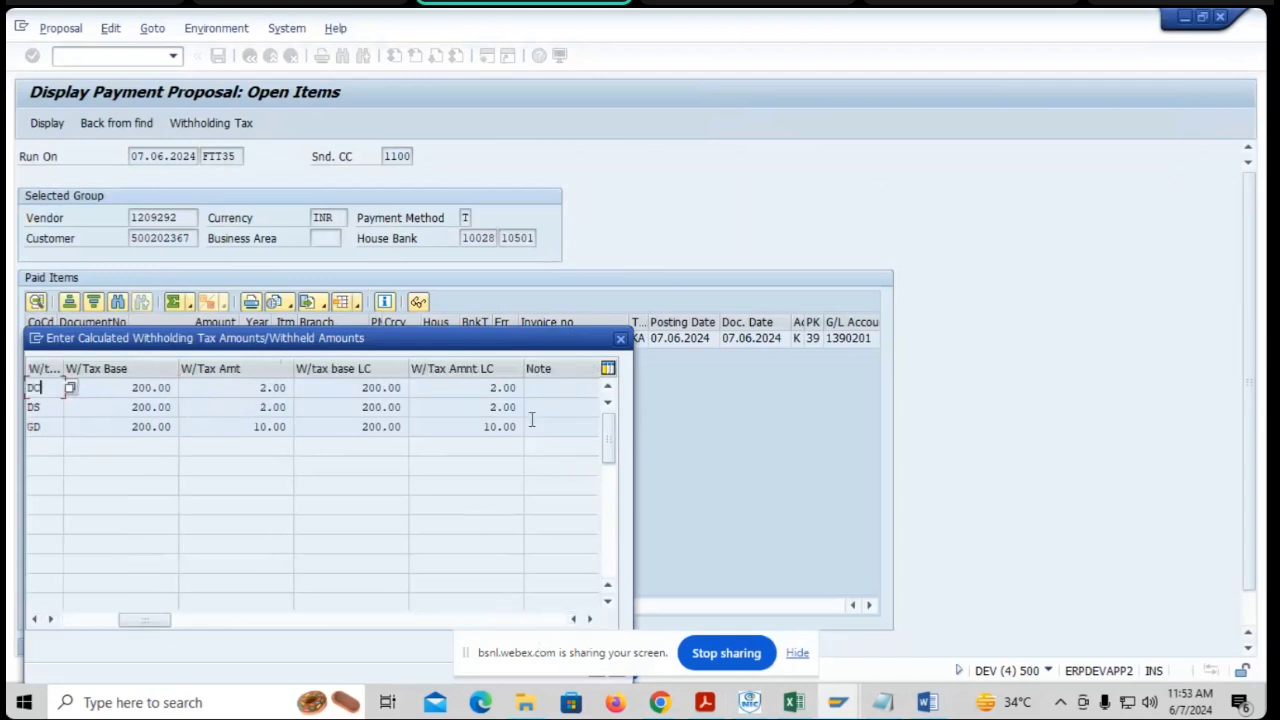
click(500, 388)
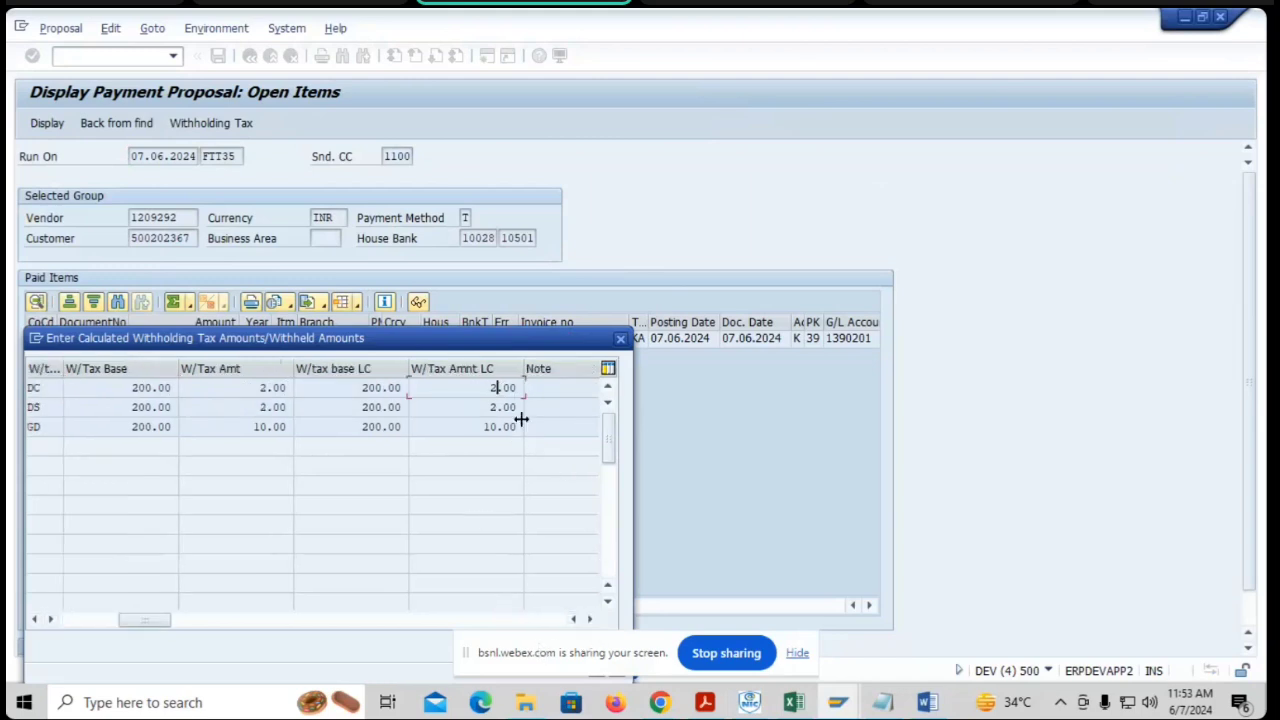
click(46, 407)
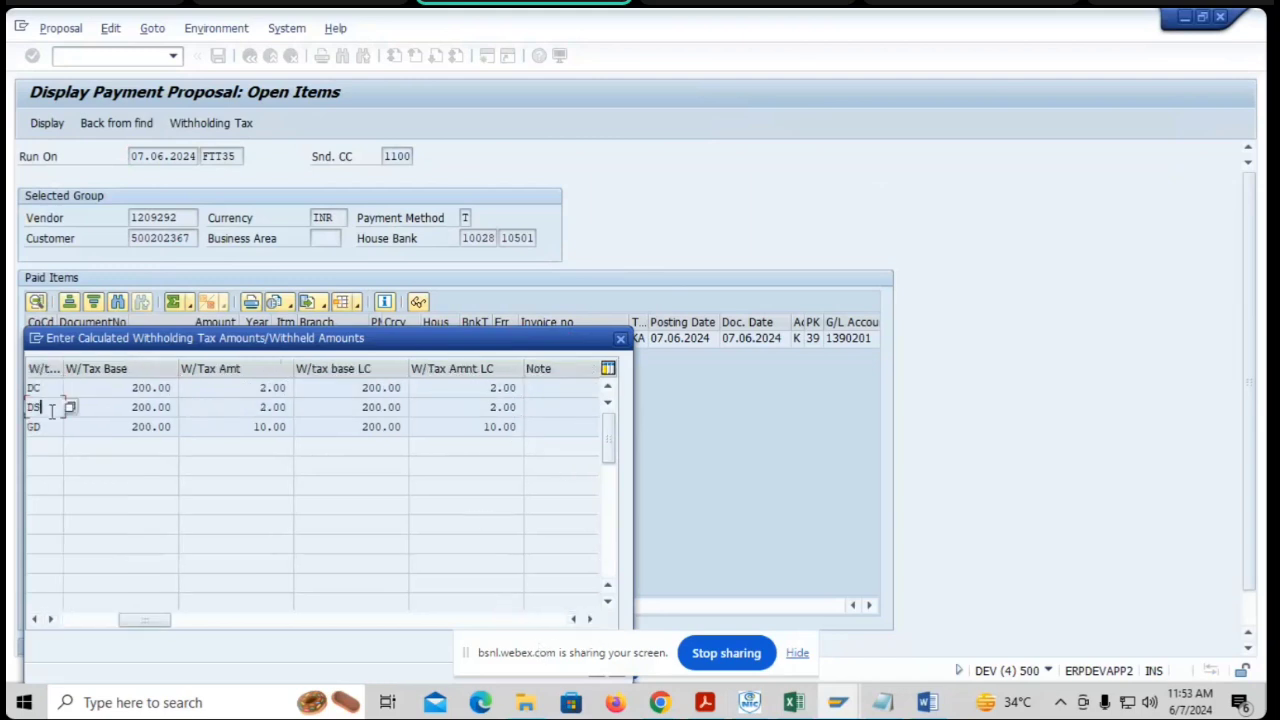
click(463, 407)
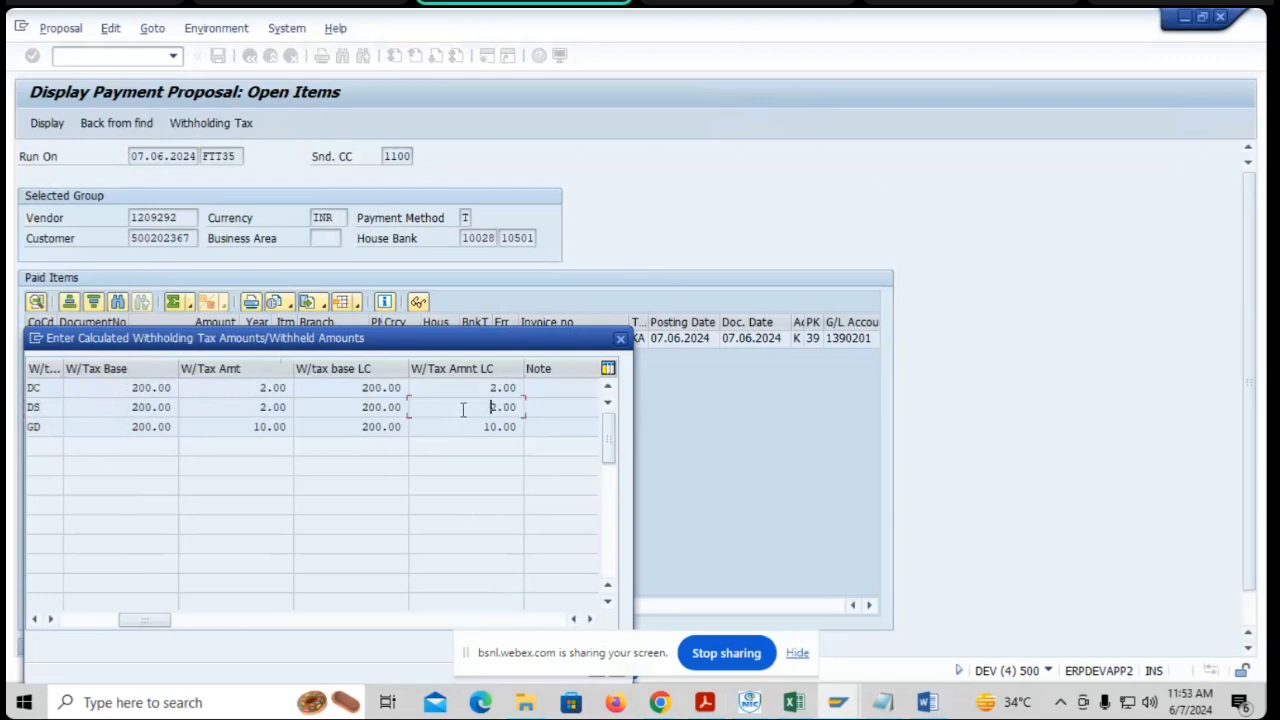
click(60, 427)
click(496, 426)
click(620, 340)
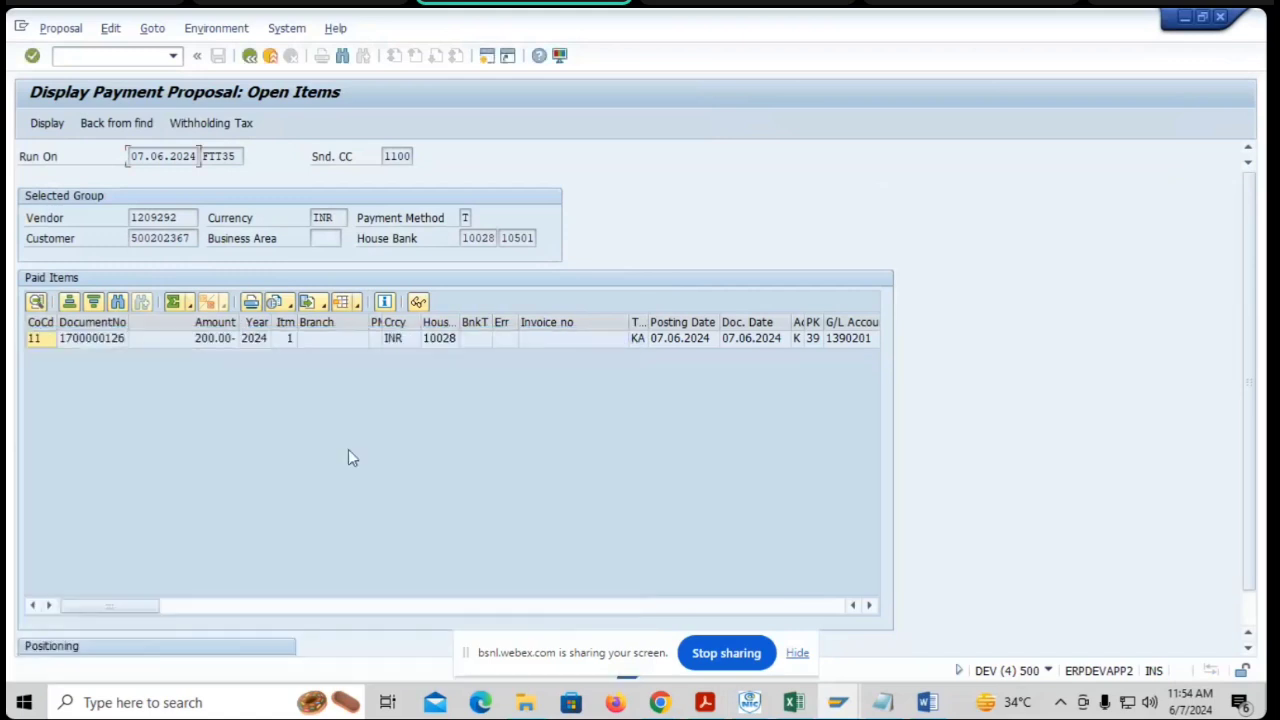
click(250, 56)
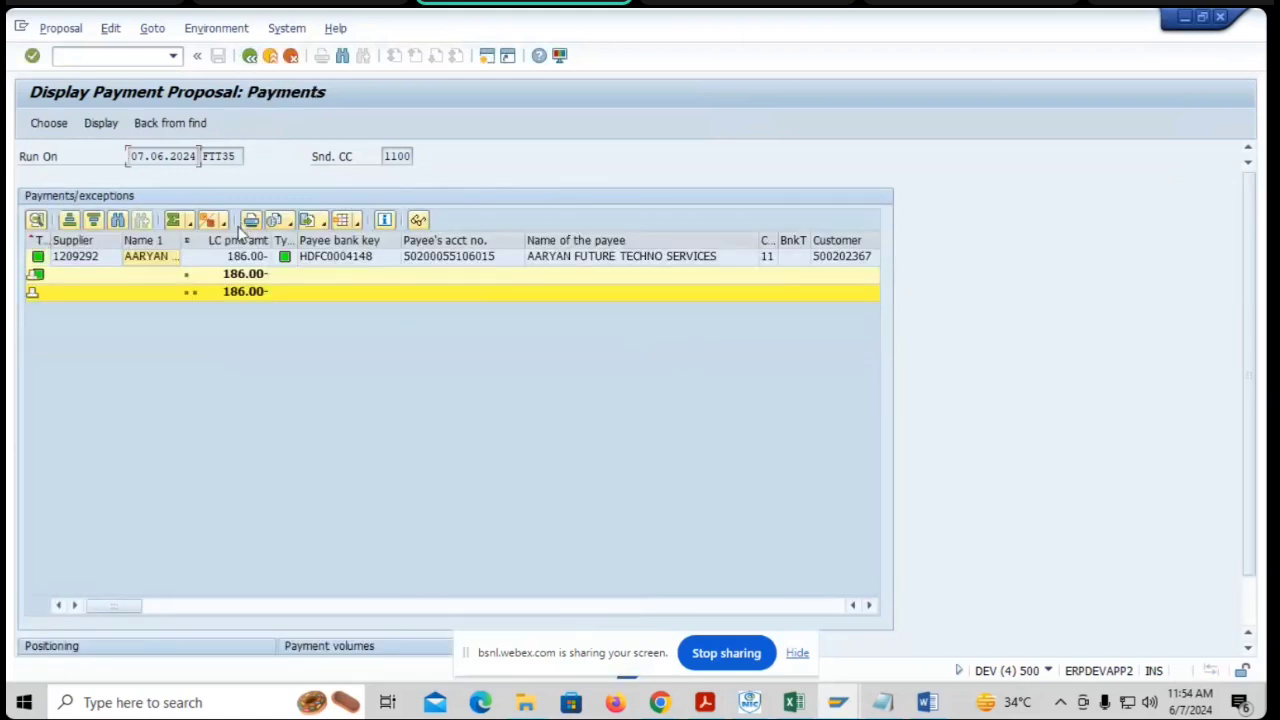
click(248, 293)
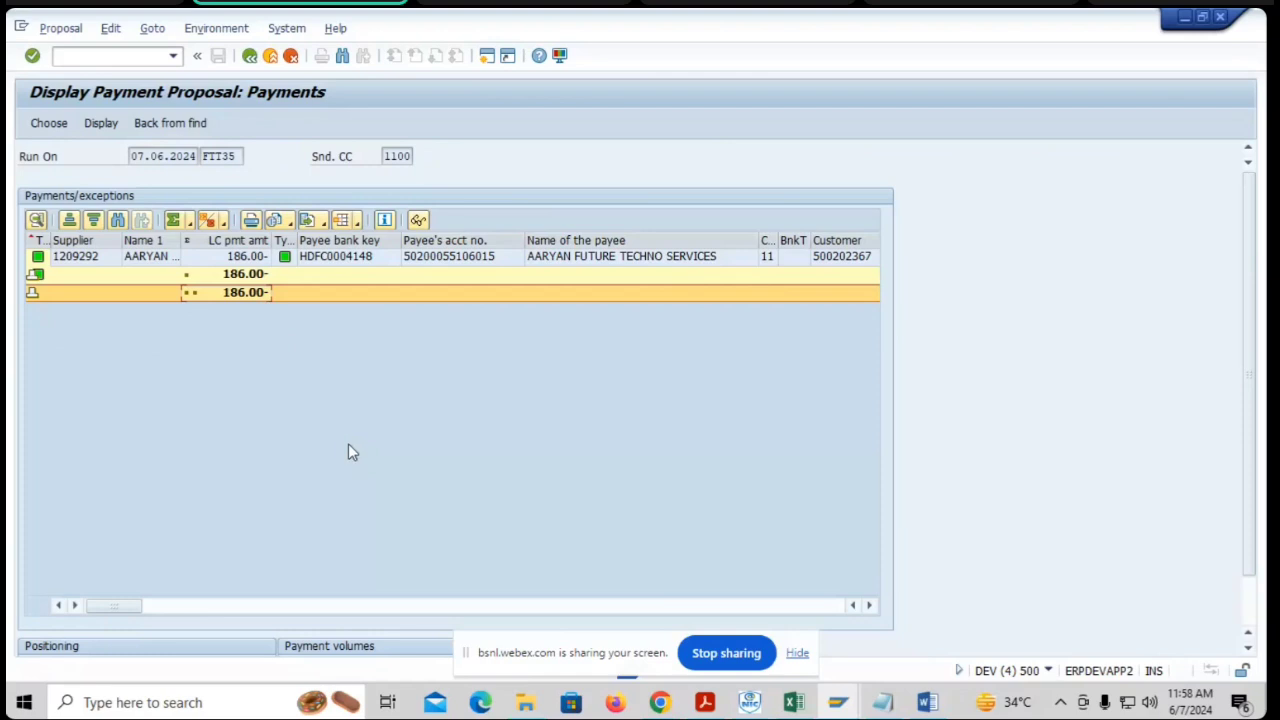
- Schedule the payment run for the proposal to start immediately and refresh its status
click(249, 57)
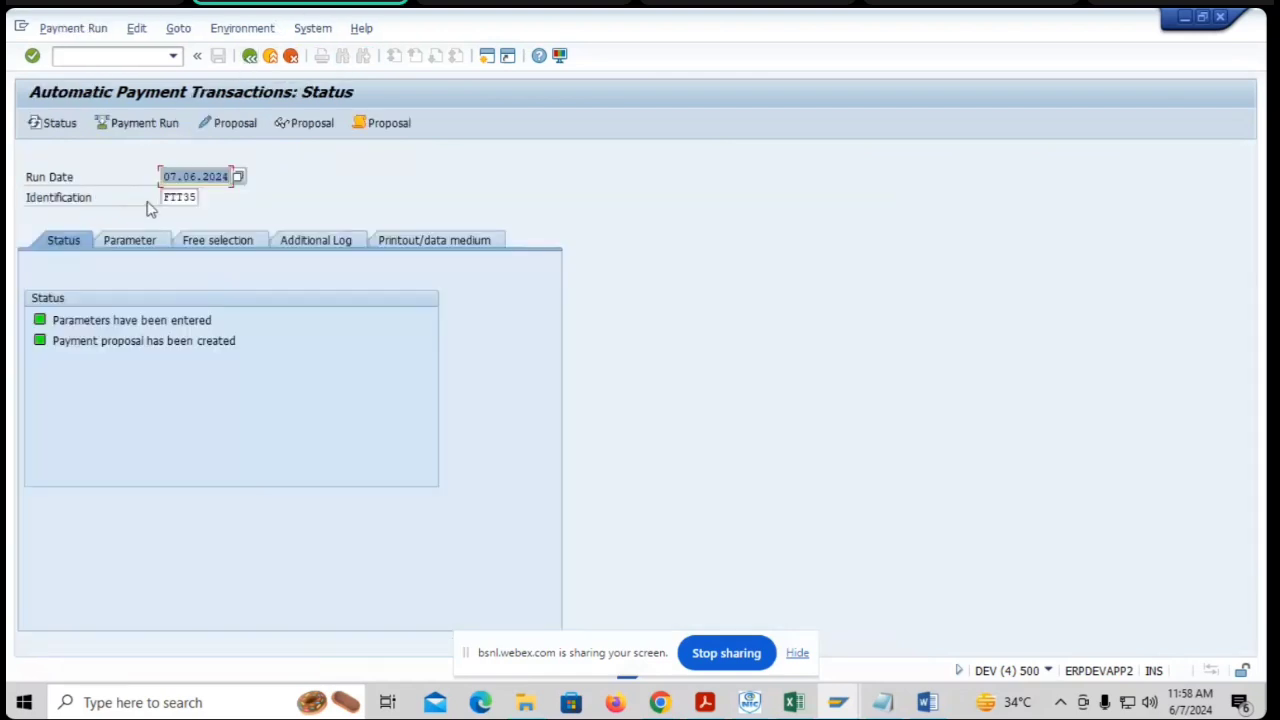
click(150, 124)
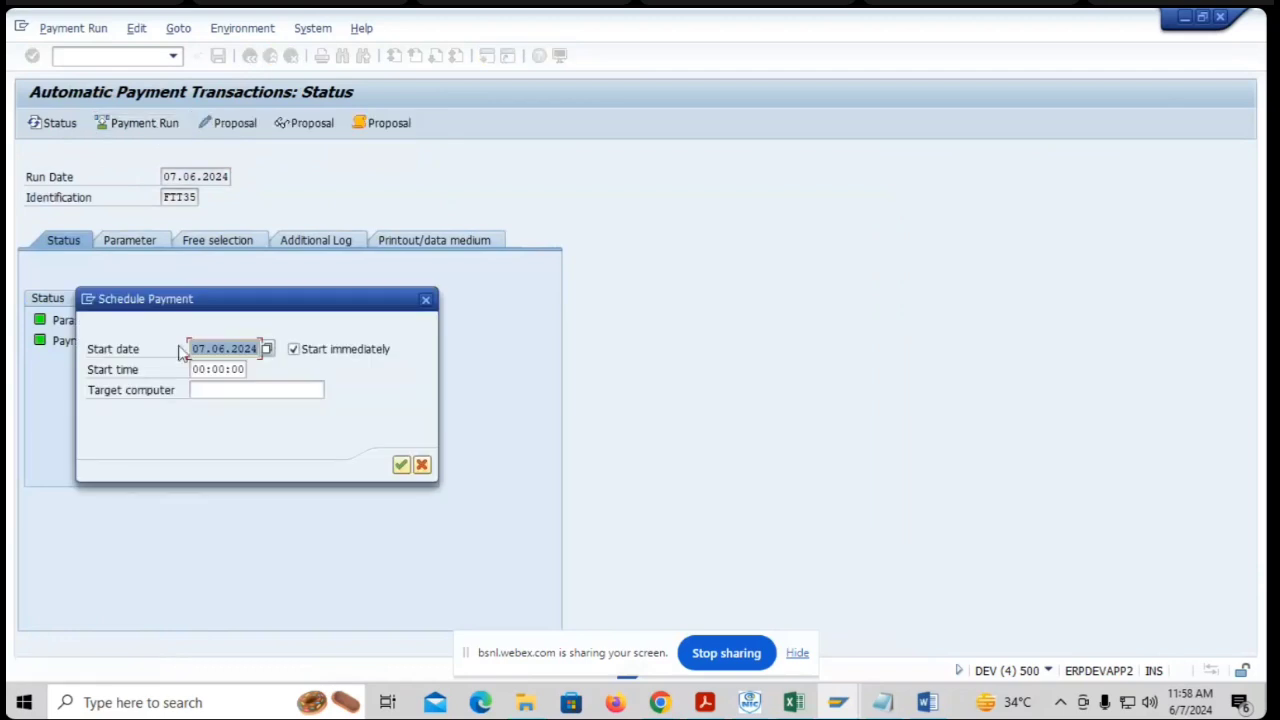
click(400, 465)
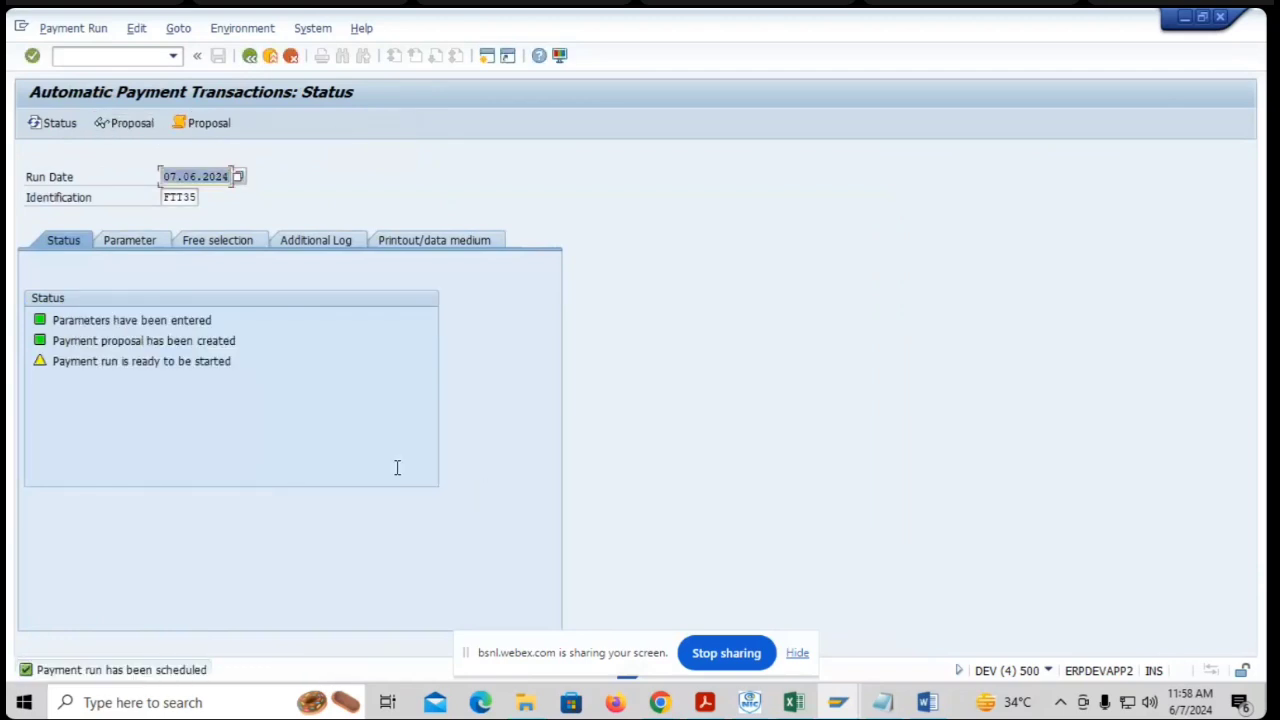
key(Return)
key(Return)
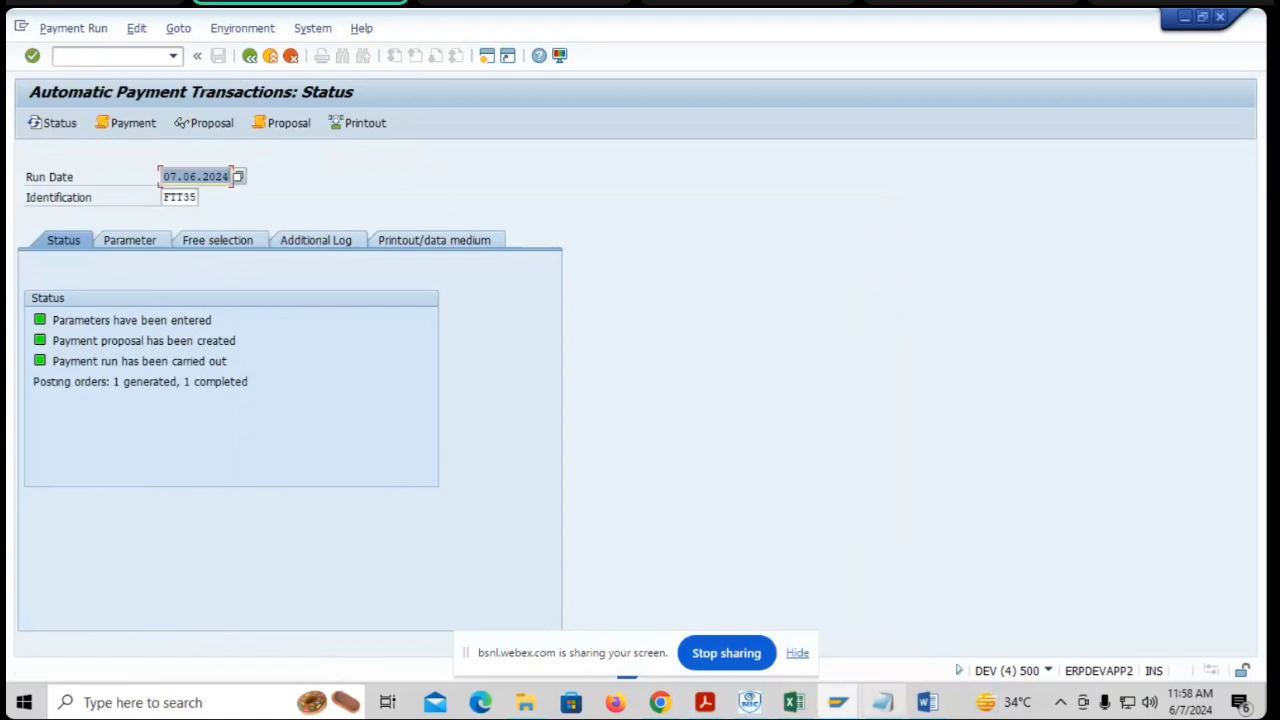
- Run the Update ADV/INV Payment Document step of the partner cash payout program and confirm updating the paid advance documents
mouse_move(842, 706)
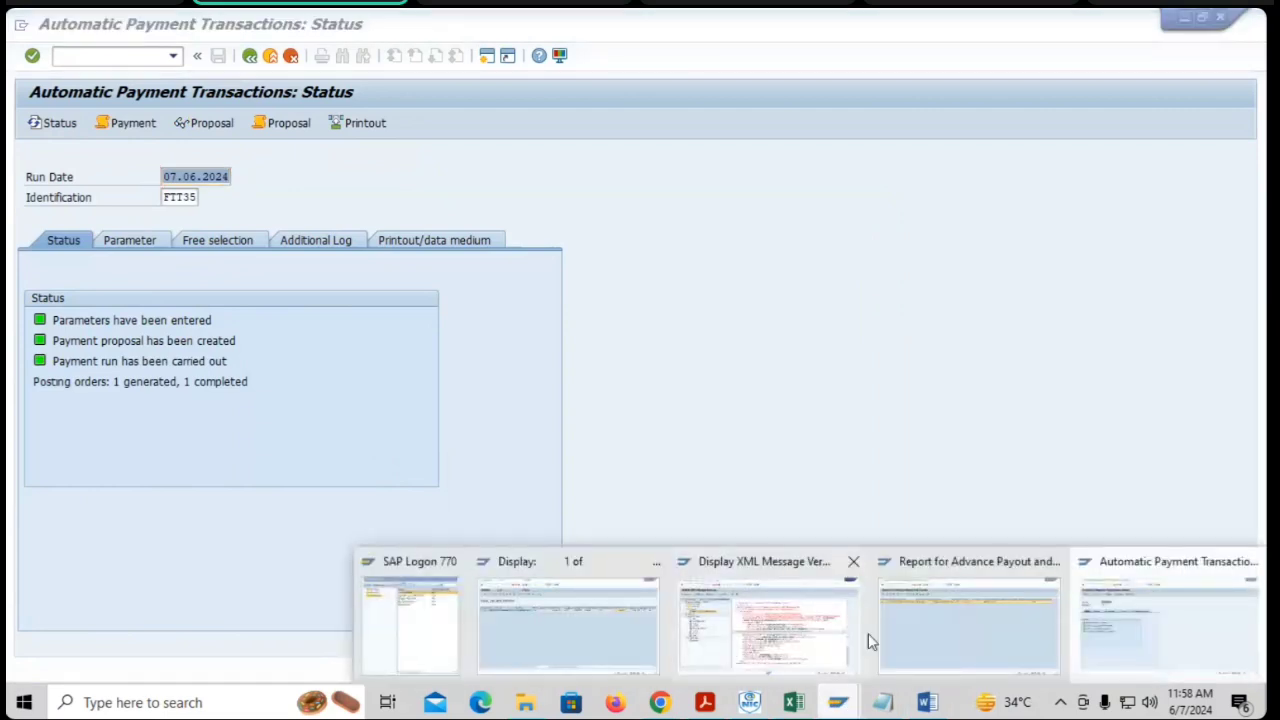
mouse_move(914, 632)
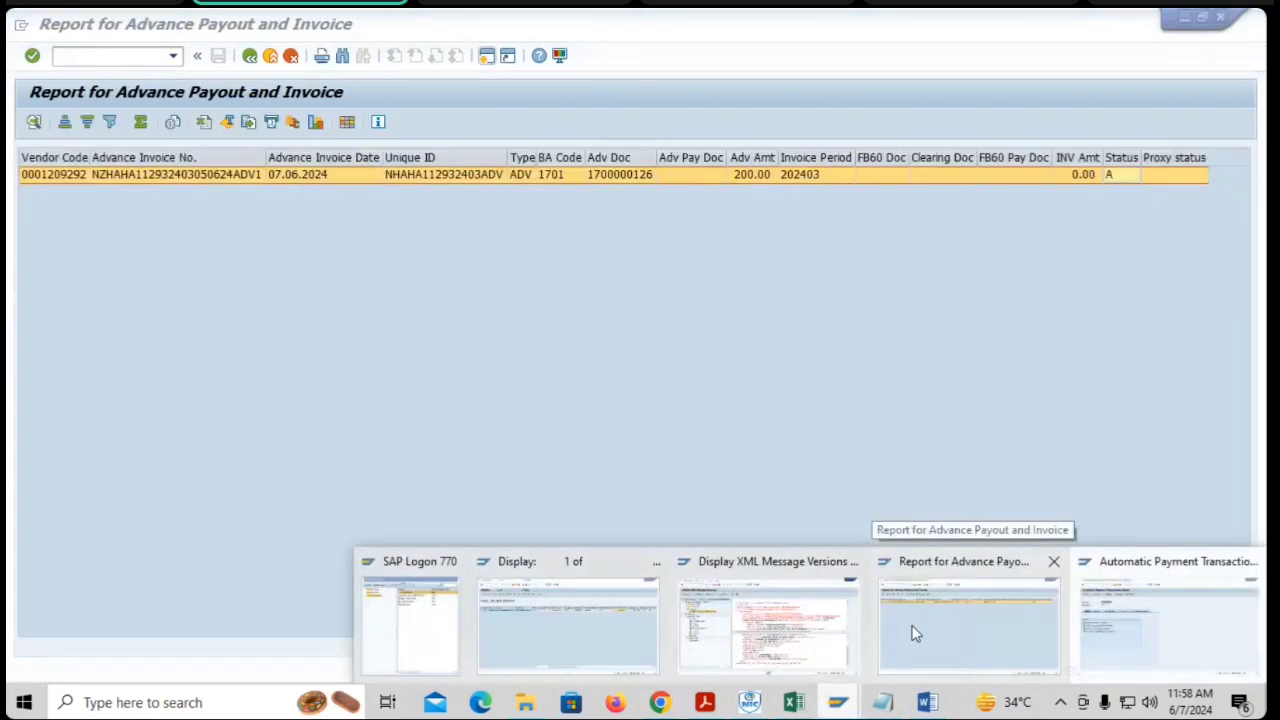
click(934, 625)
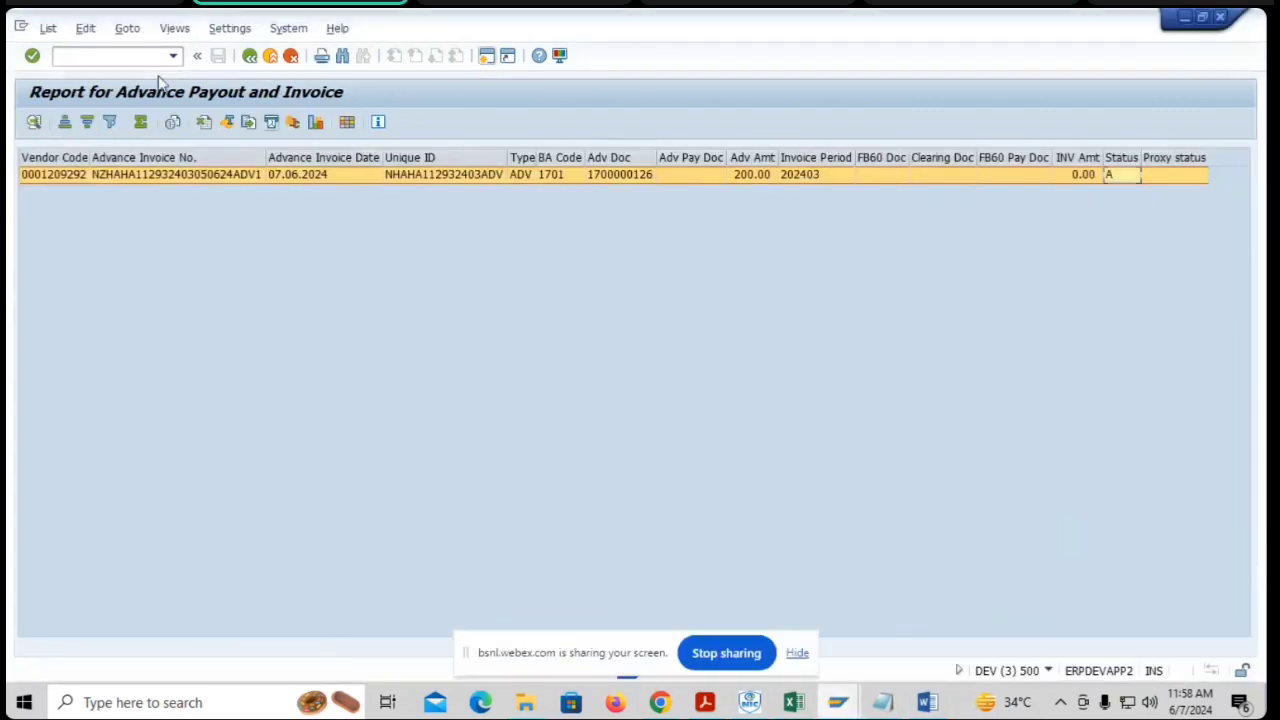
click(250, 56)
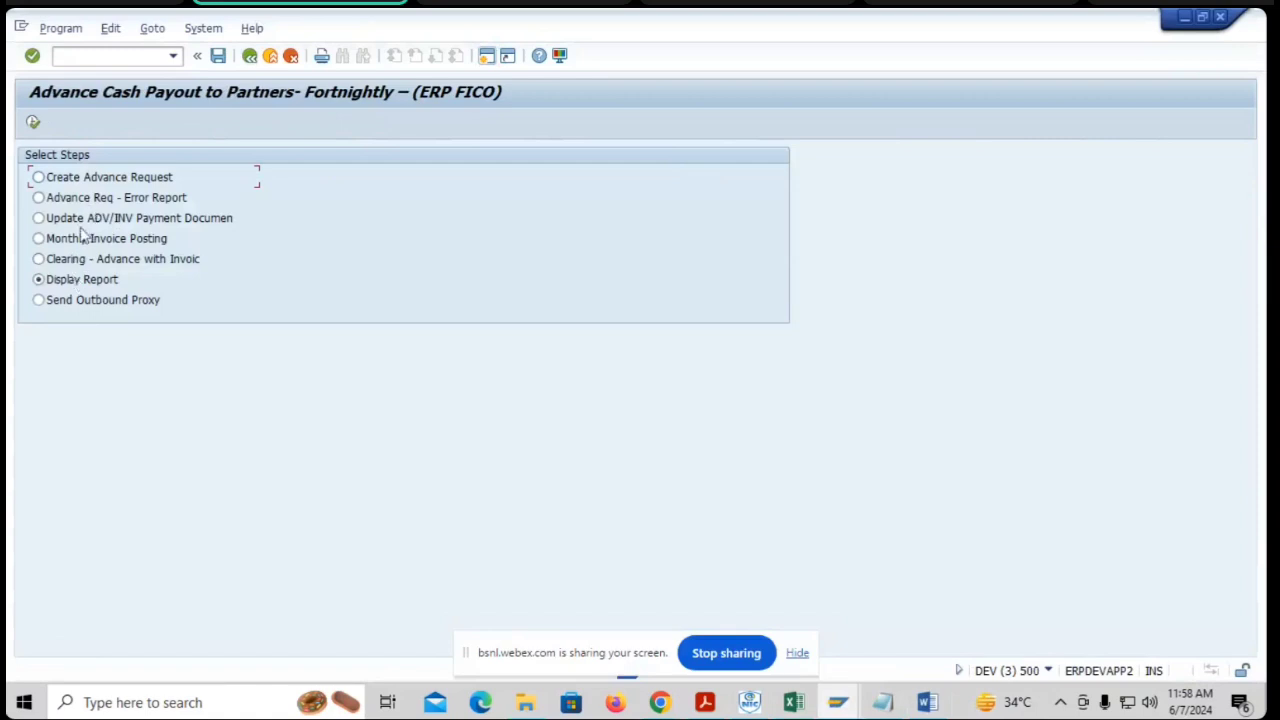
click(85, 228)
click(33, 123)
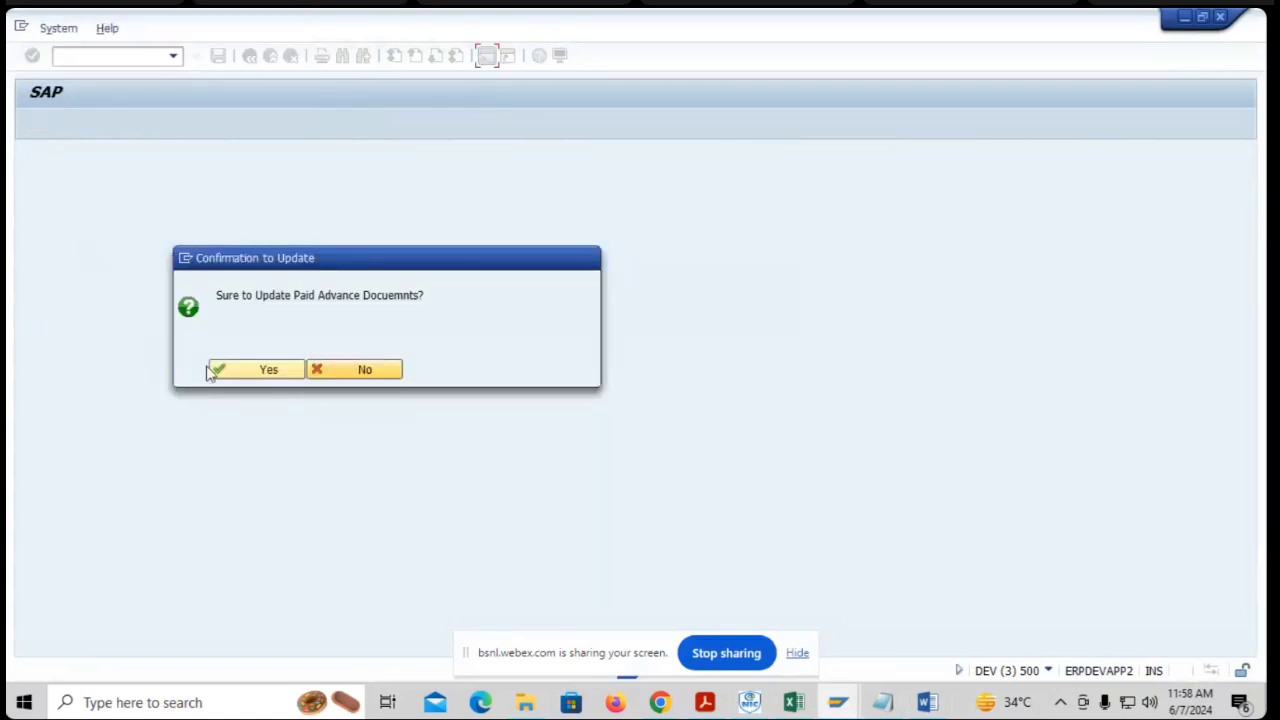
click(245, 373)
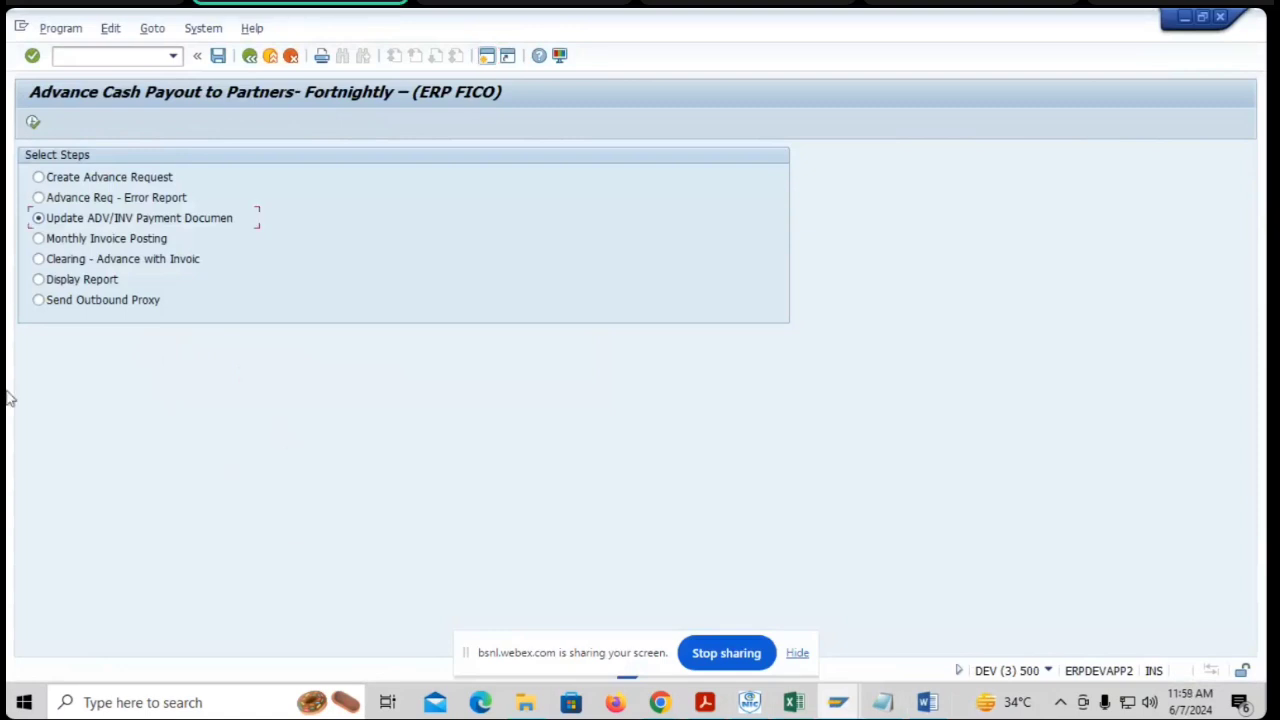
- Display the advance payout and invoice report for BA Code 1701 and ADV Invoice Date 07.06.2024, and check the advance payment document
click(64, 281)
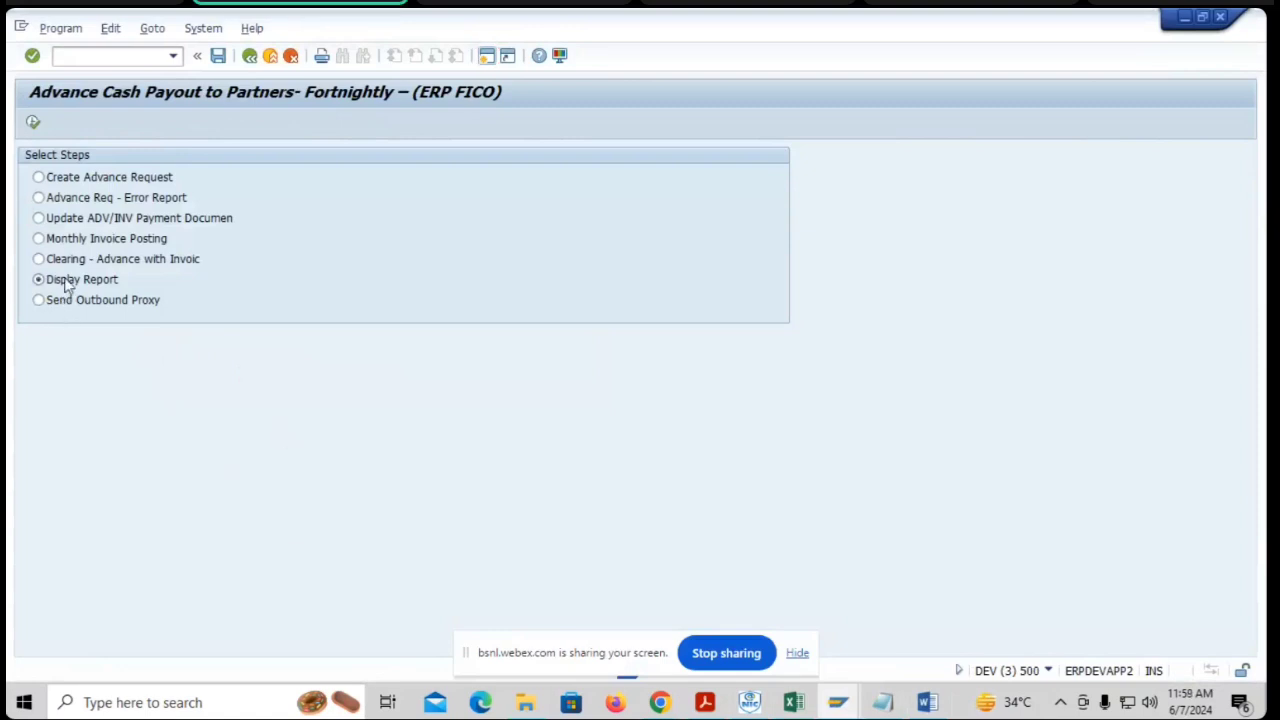
click(33, 123)
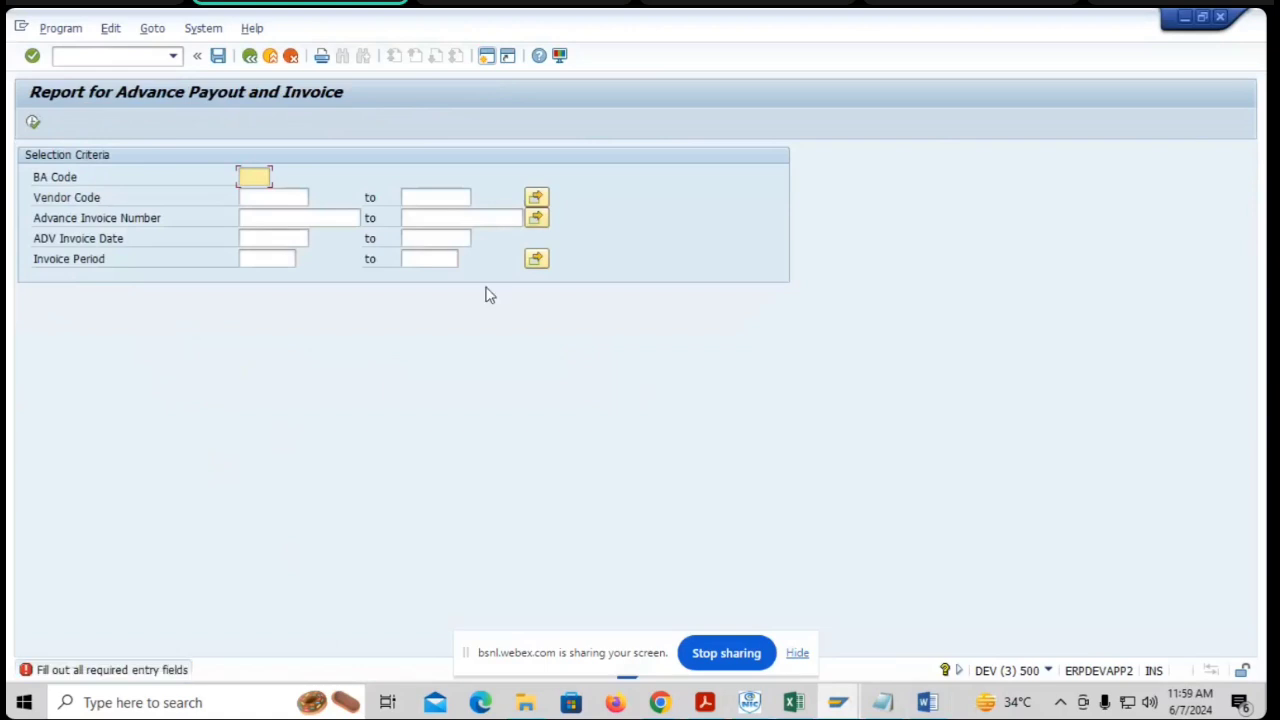
click(260, 175)
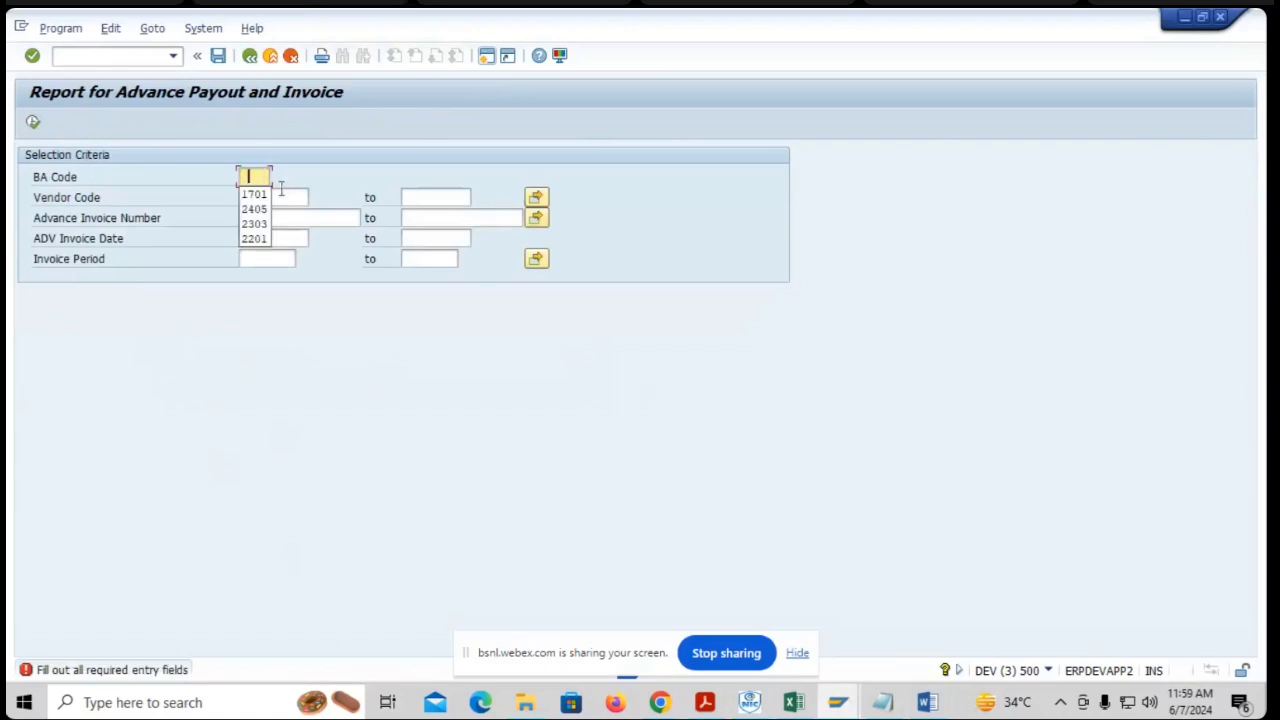
click(300, 197)
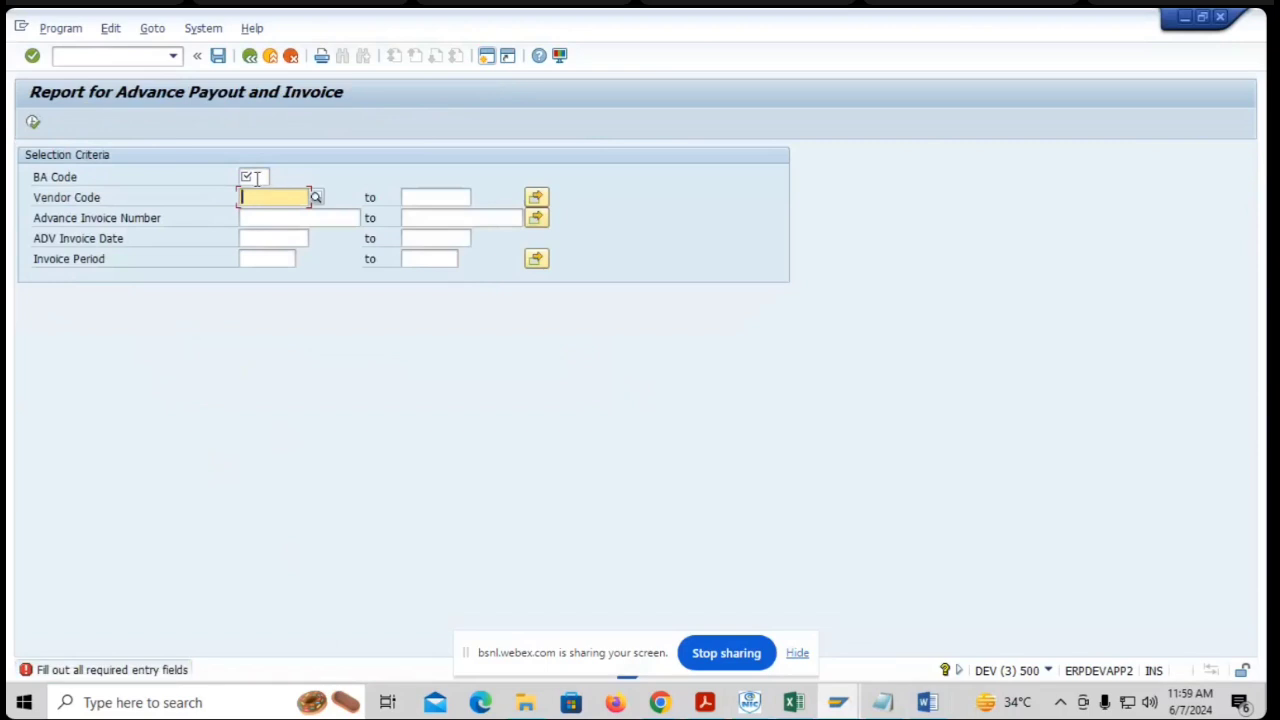
click(256, 177)
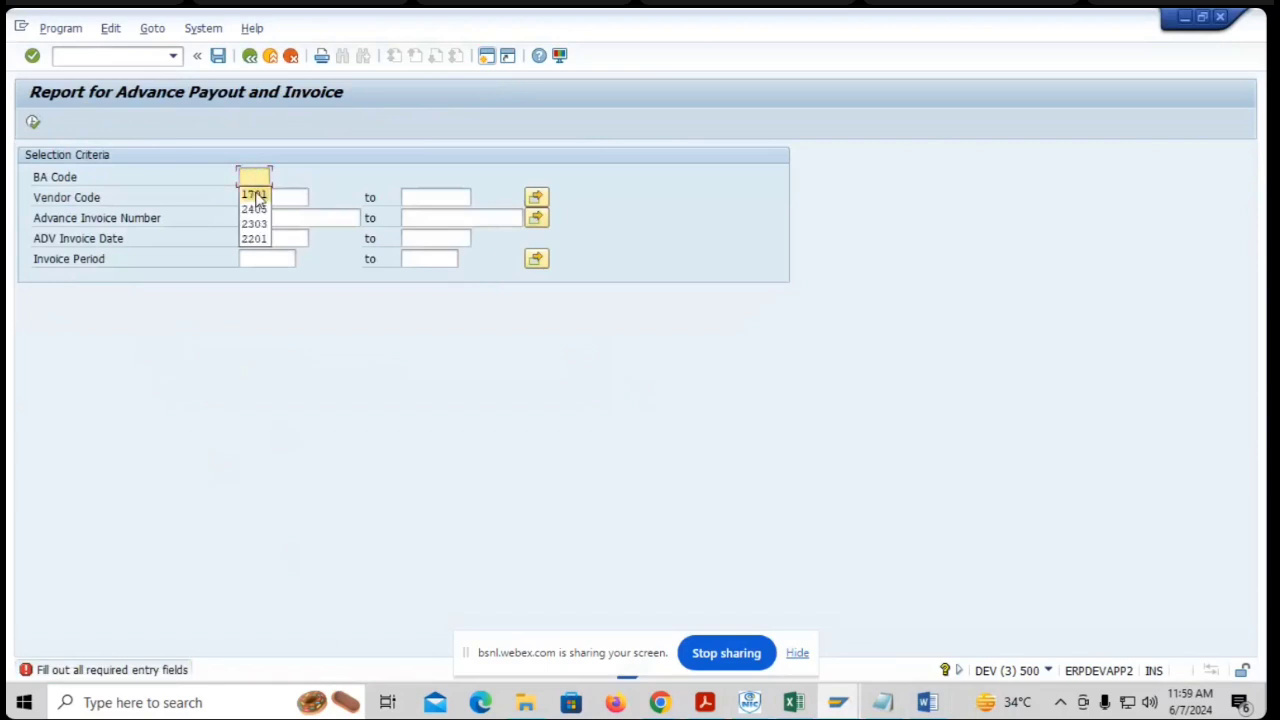
click(253, 192)
click(266, 237)
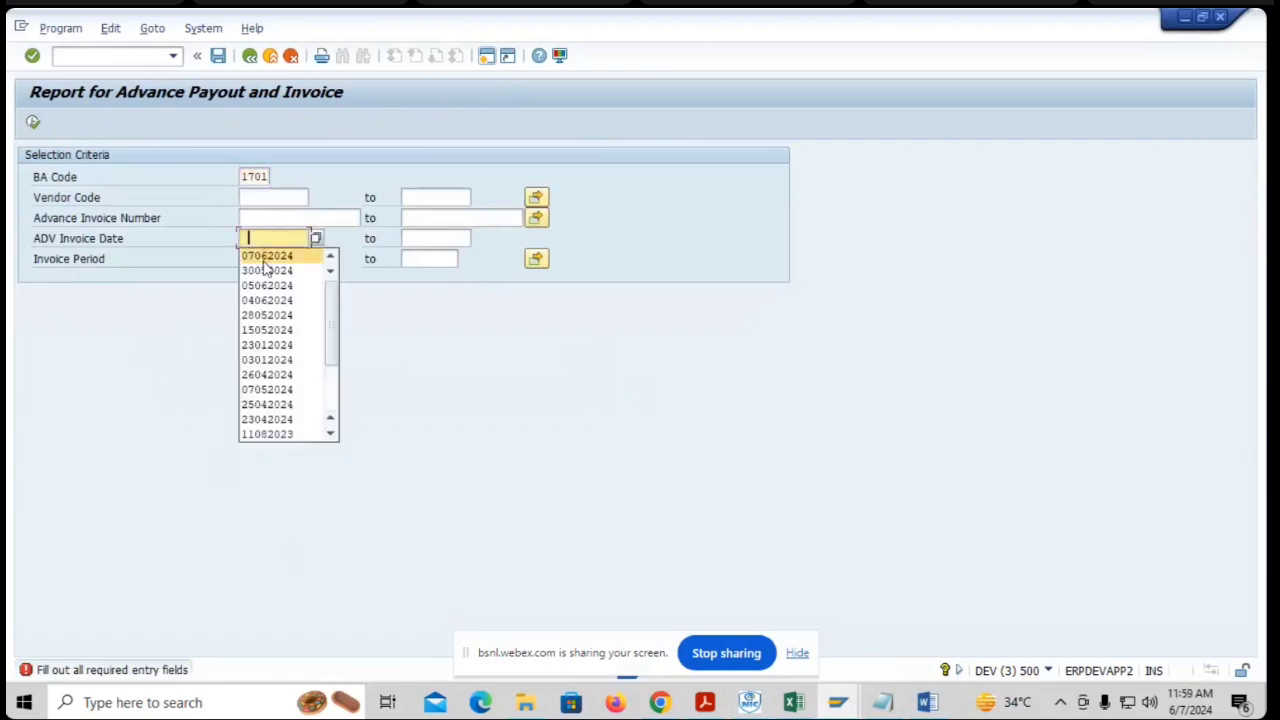
click(266, 254)
click(33, 122)
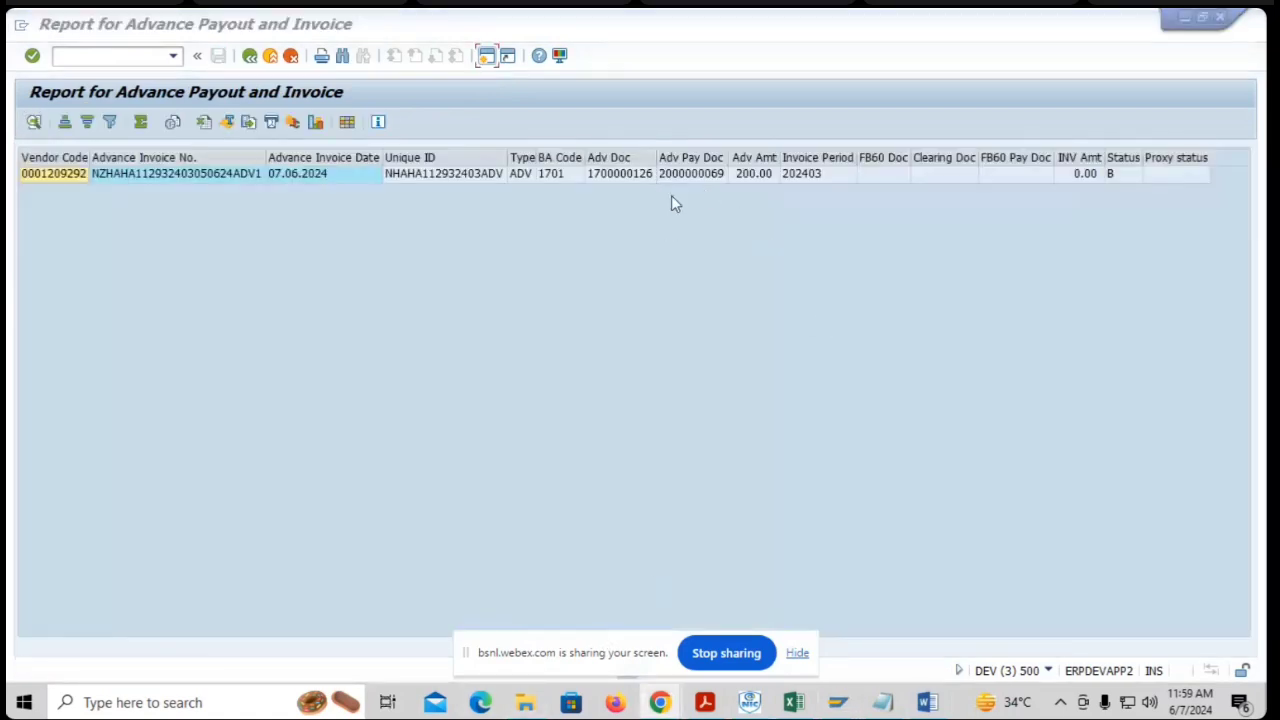
click(695, 175)
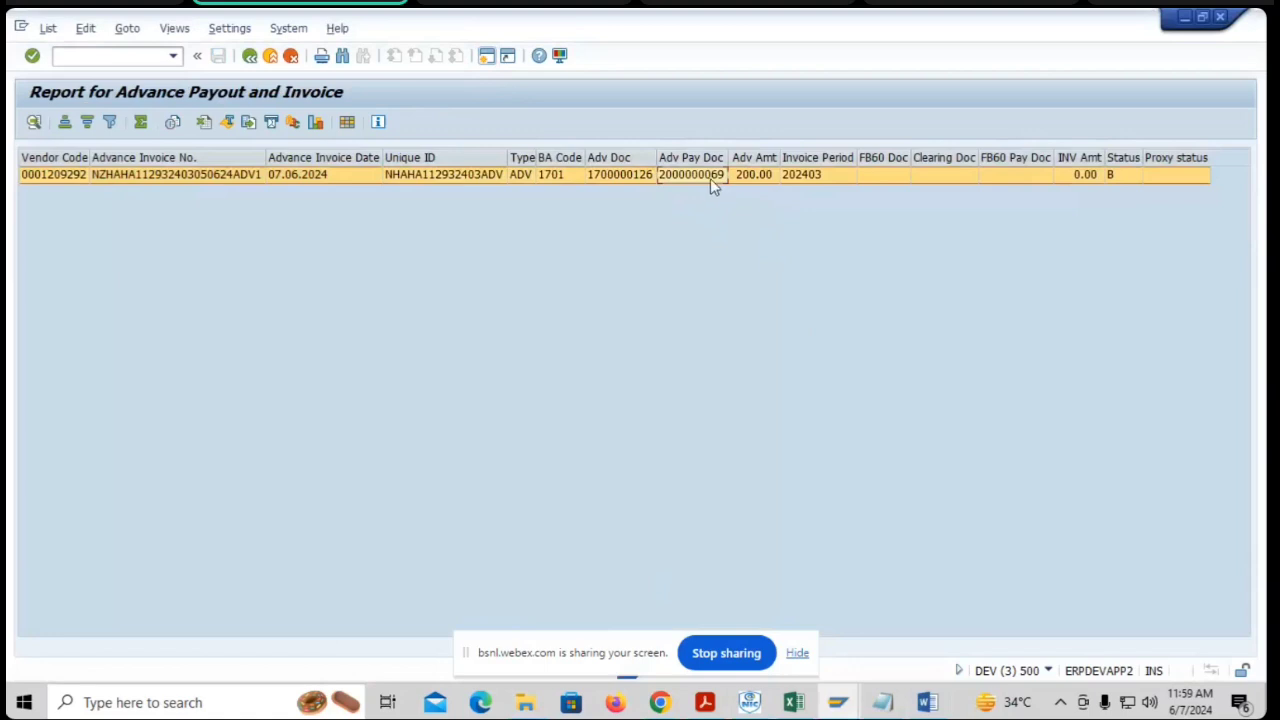
click(690, 174)
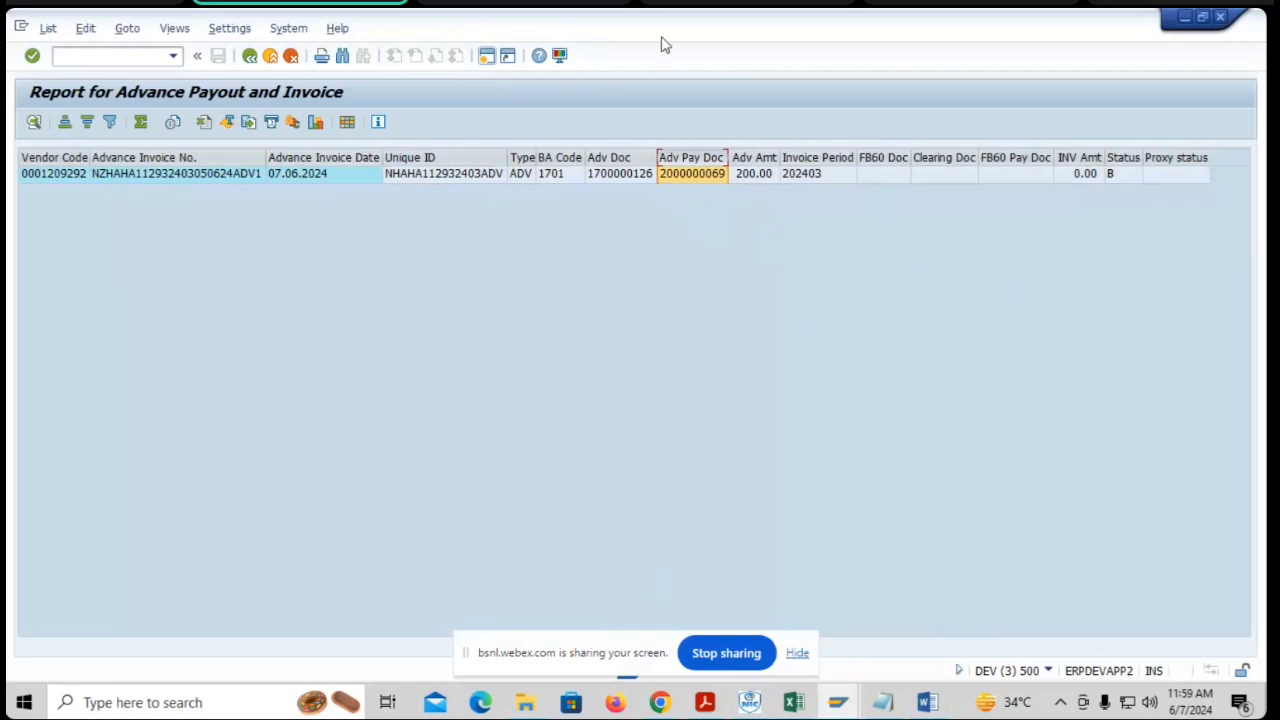
- Leave the report and open the Create Advance Request selection of the partner cash payout program
click(250, 56)
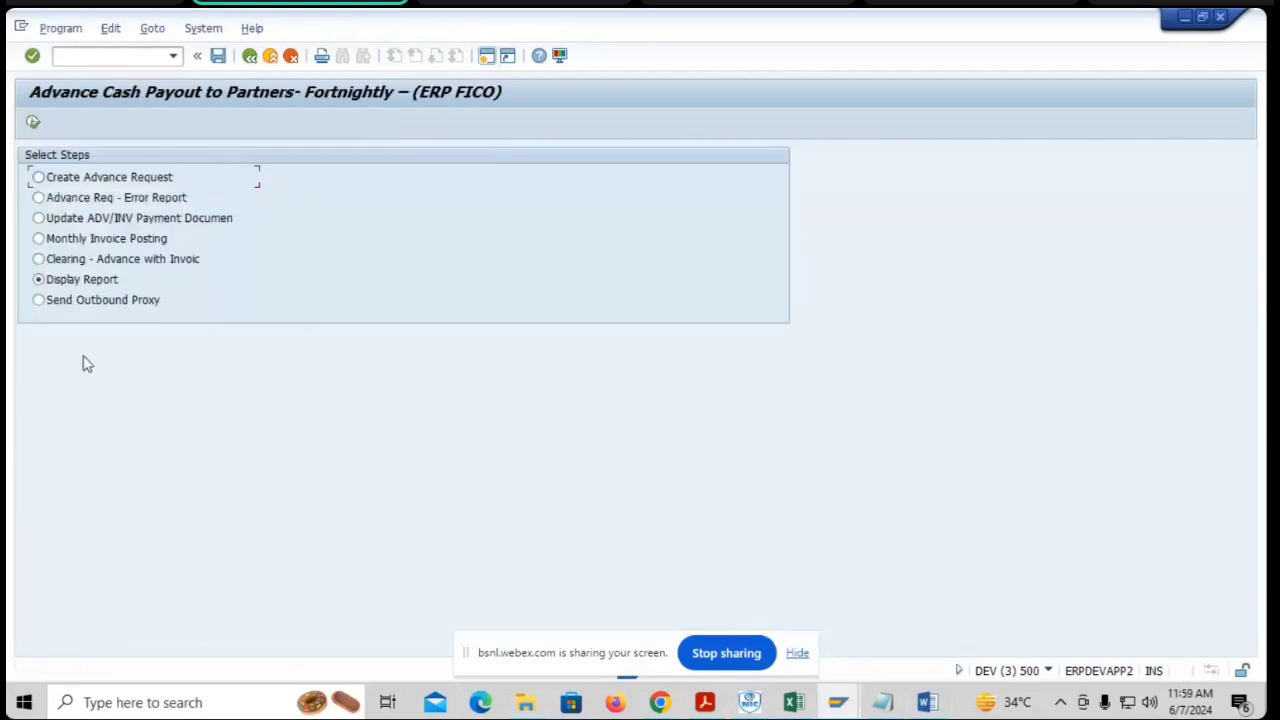
click(114, 305)
click(114, 184)
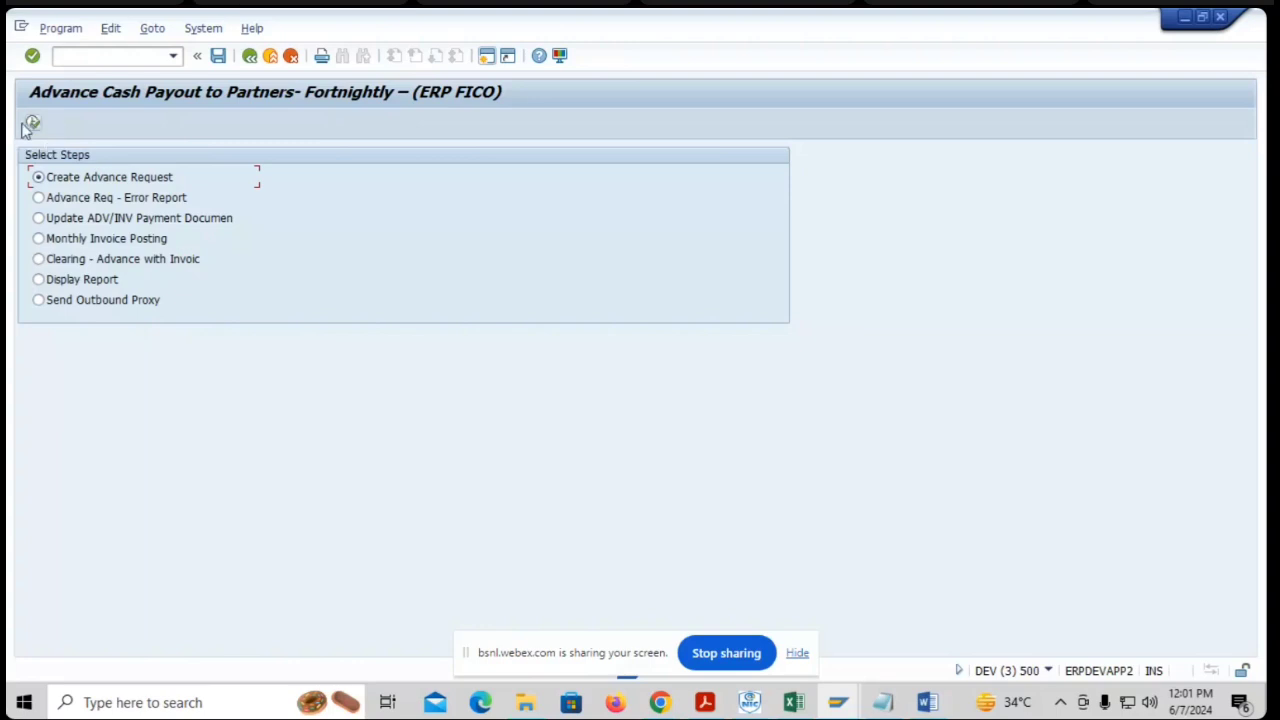
click(34, 125)
click(34, 125)
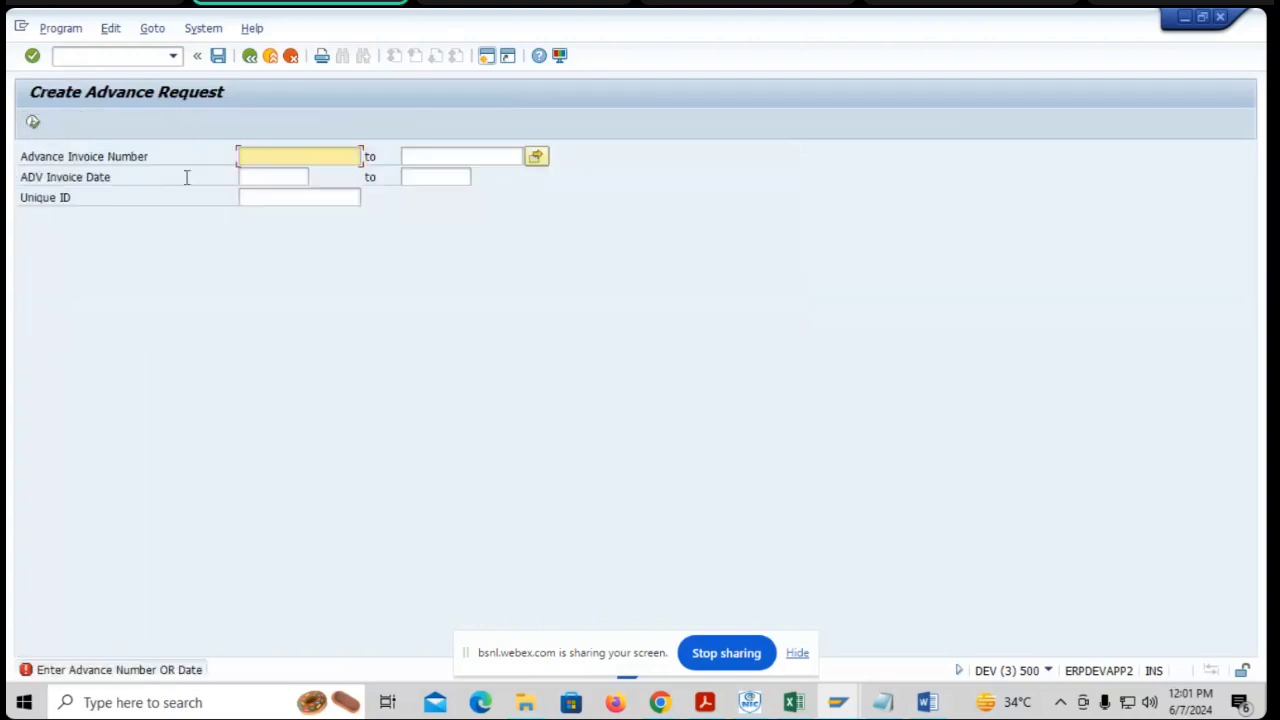
click(287, 178)
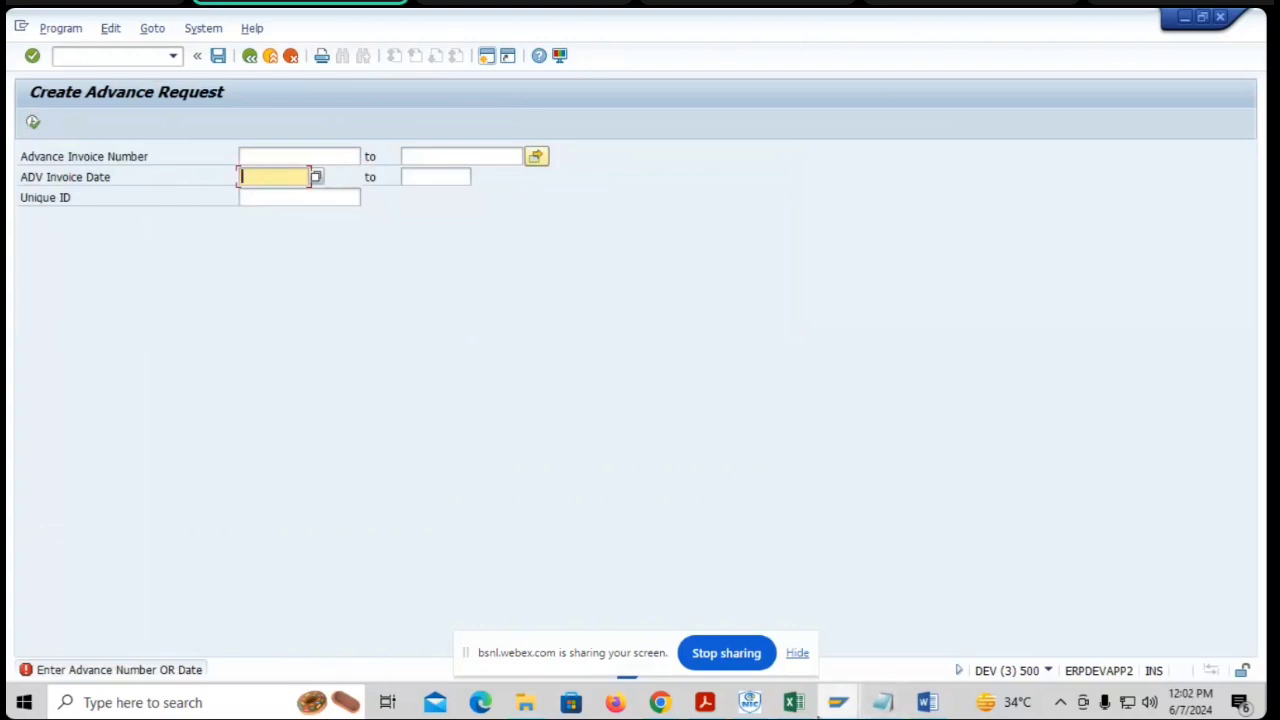
- Refresh the ZFI_ADV_PAYOUT table display to check for new advance invoice entries
mouse_move(838, 702)
click(573, 649)
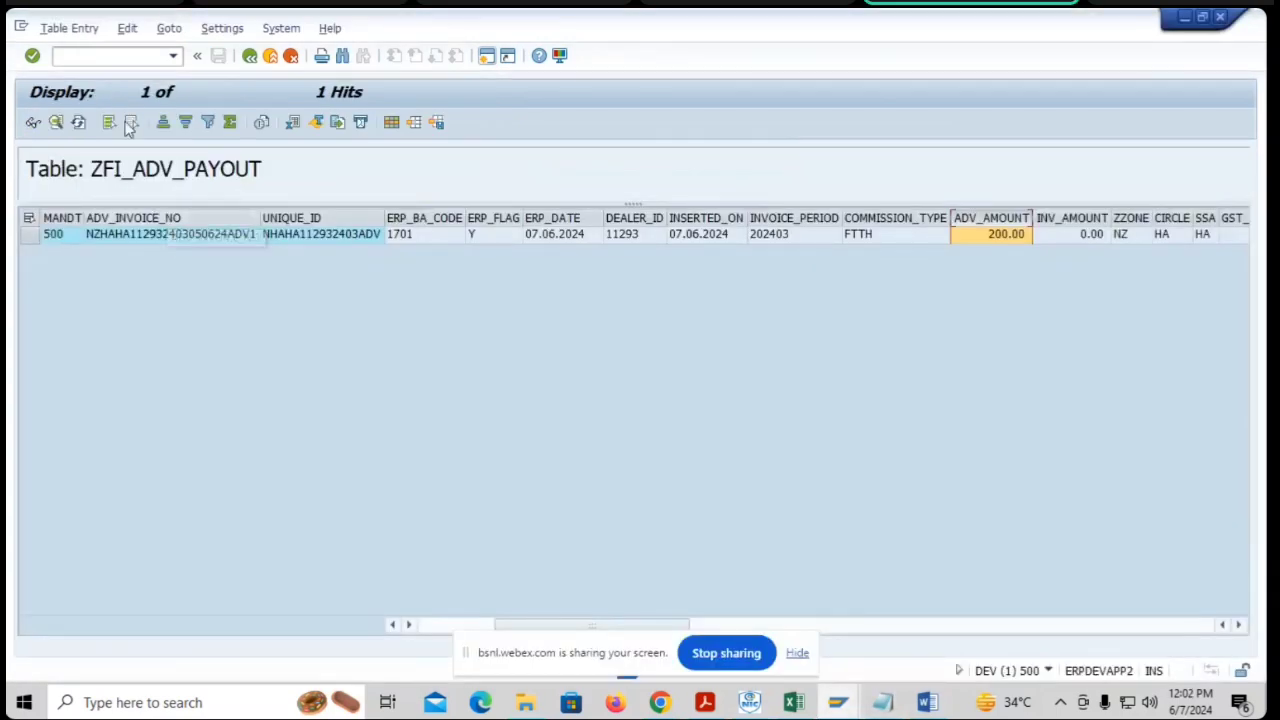
click(79, 122)
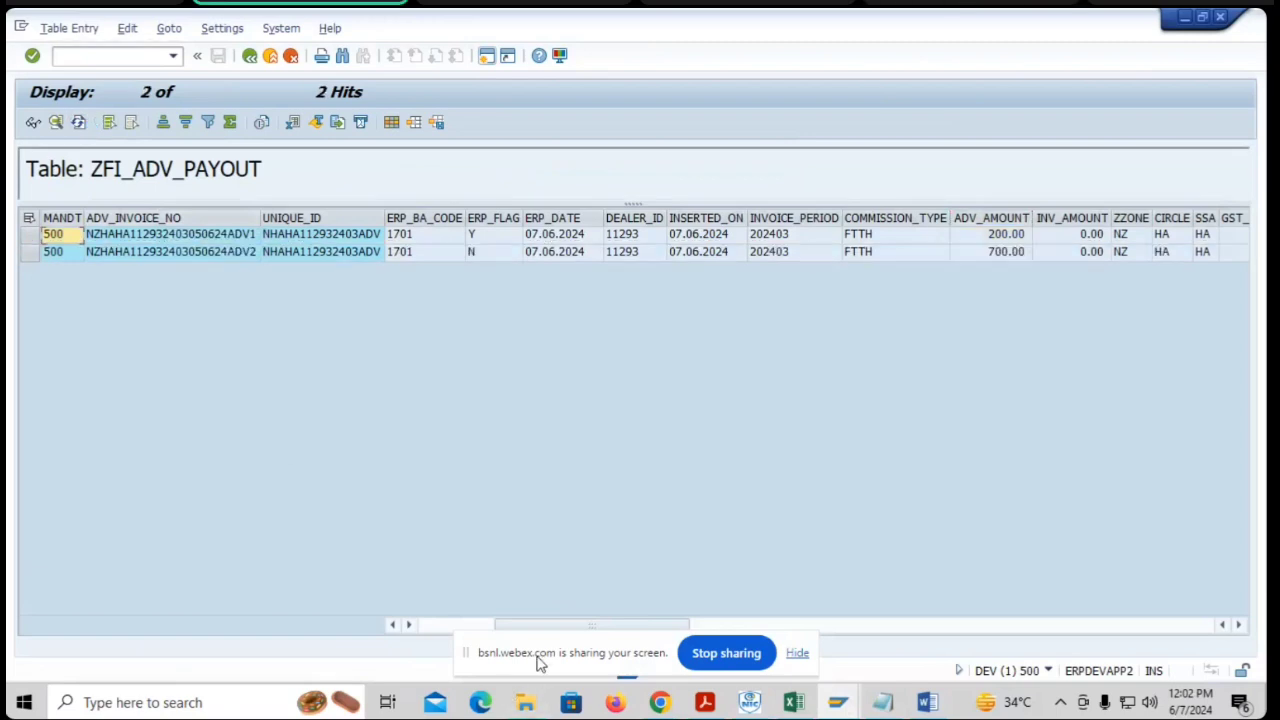
- Create the advance request for ADV Invoice Date 07.06.2024 and return to the step selection of the partner cash payout program
key(alt+Tab)
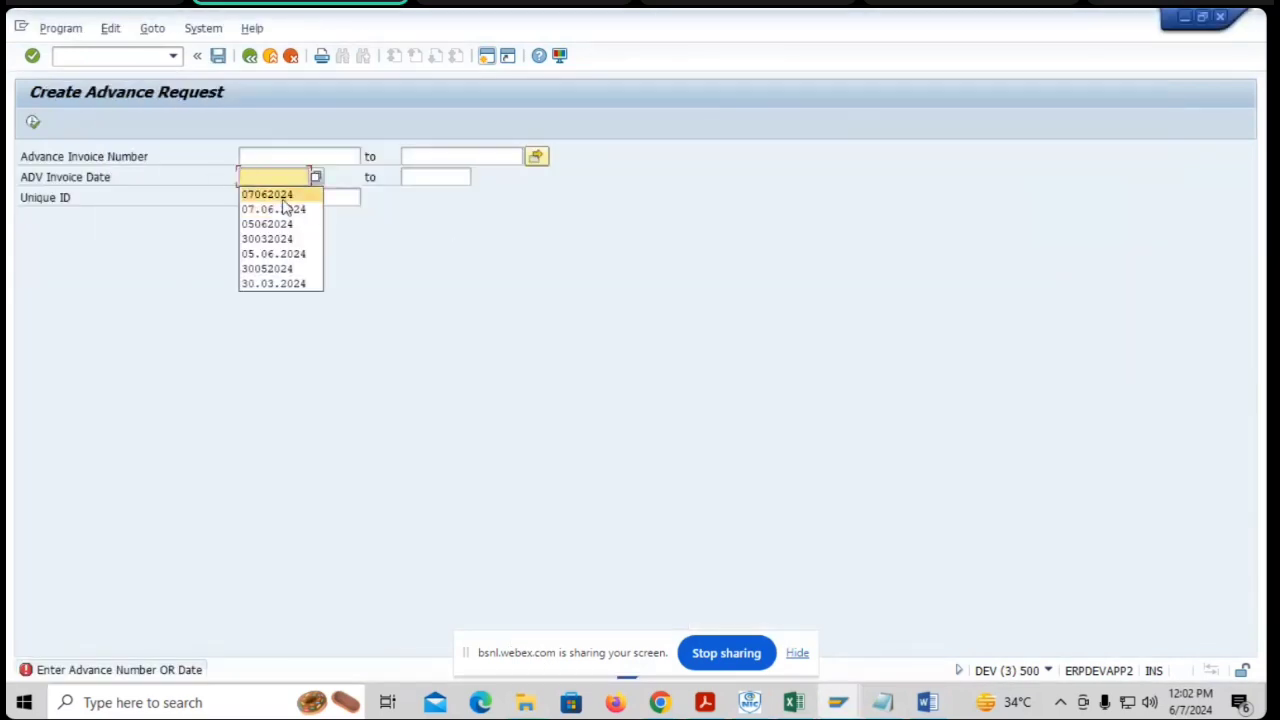
click(285, 195)
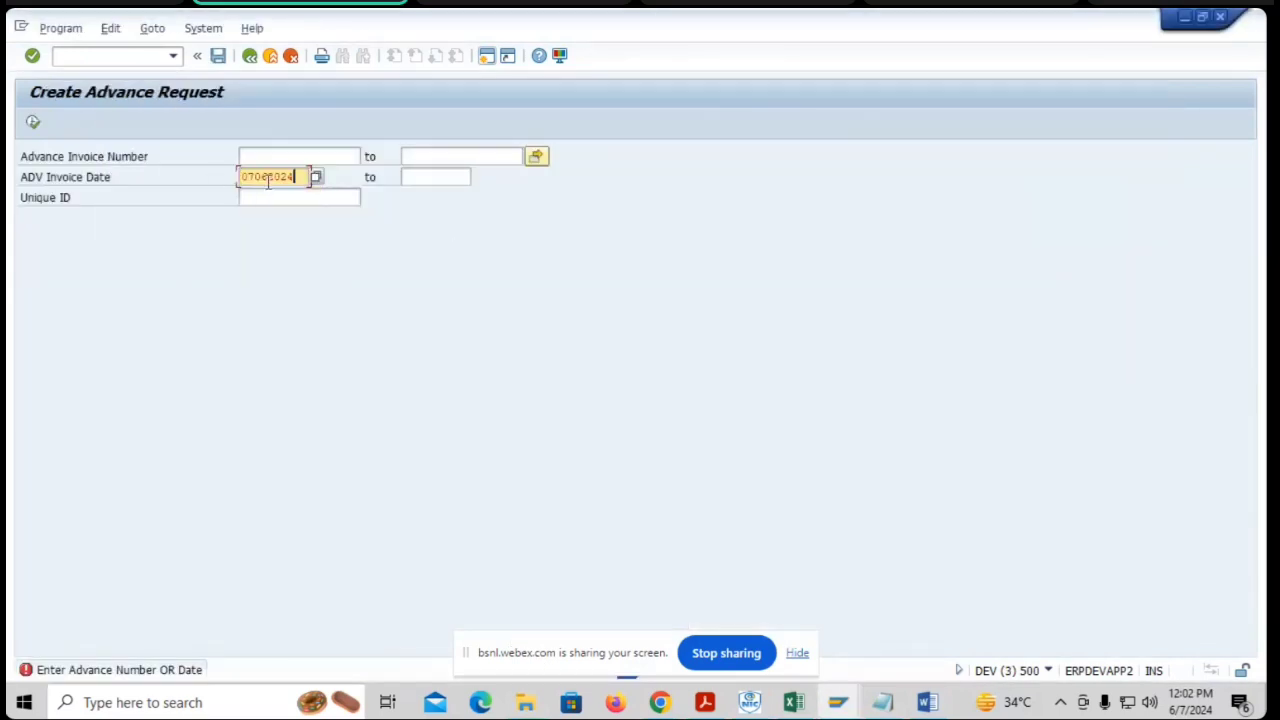
click(33, 123)
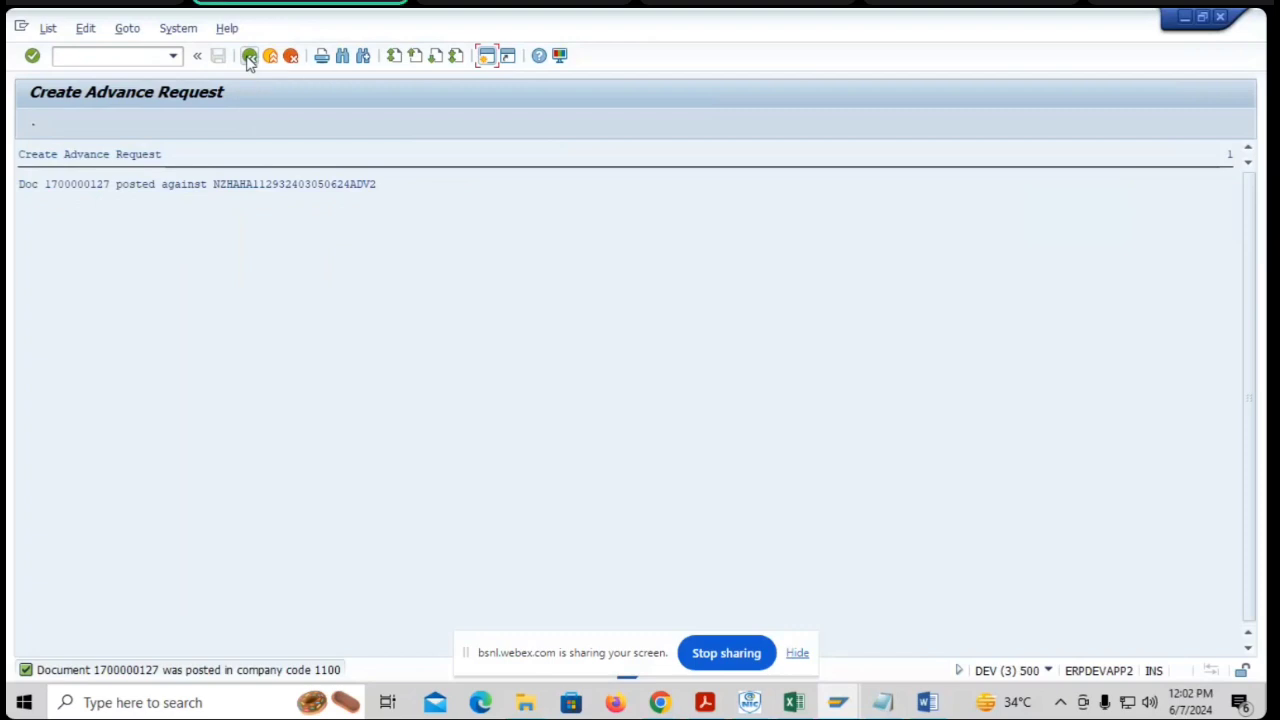
click(249, 57)
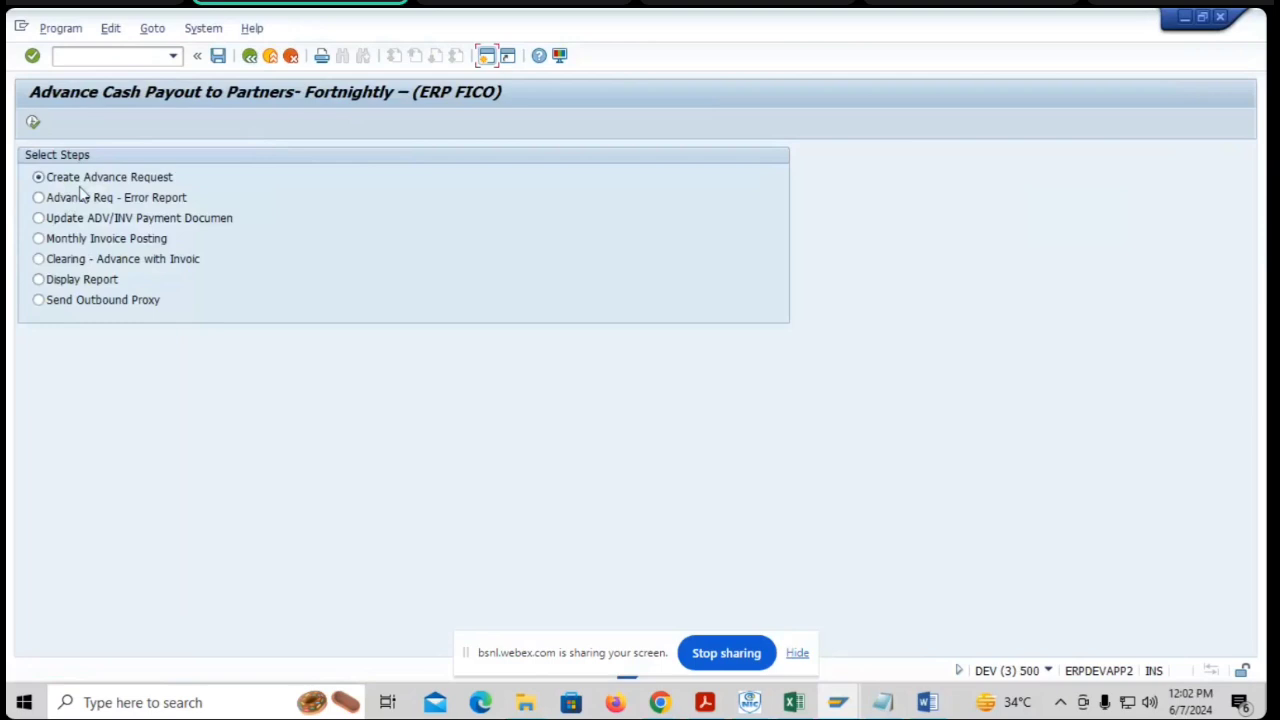
- Run Create Advance Request again for ADV Invoice Date 07.06.2024 to check for advances still unprocessed
click(33, 121)
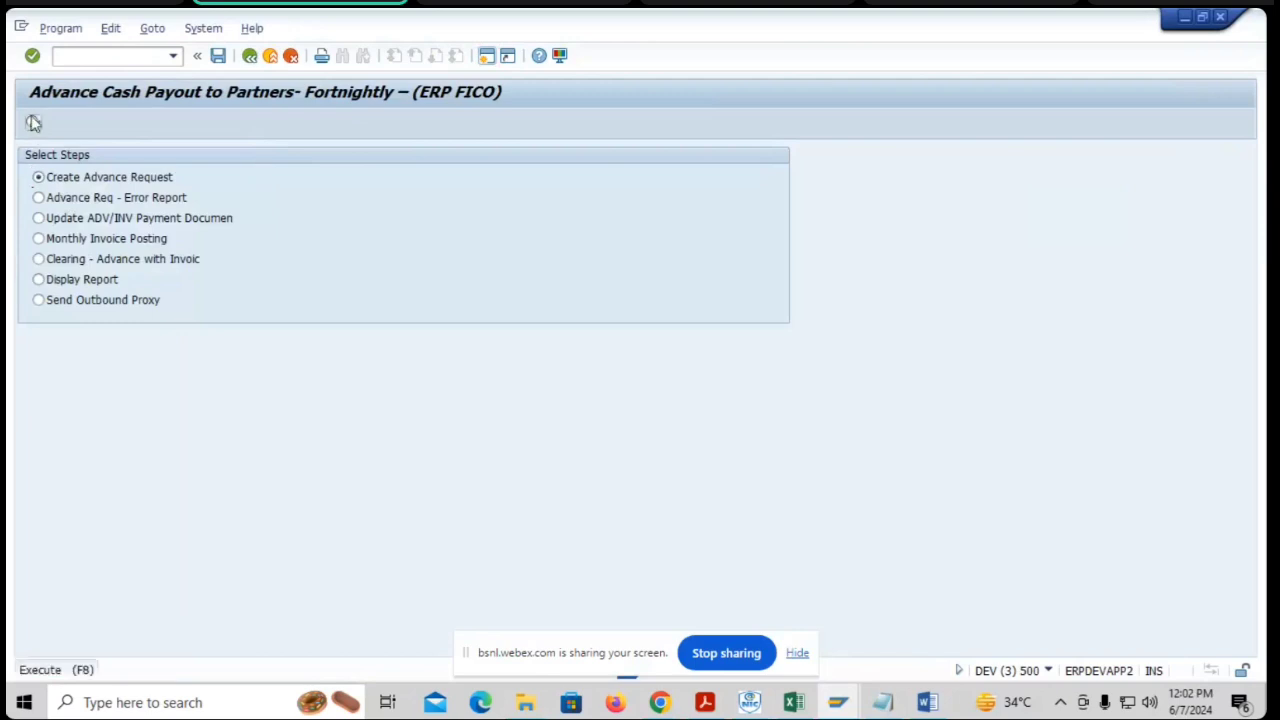
click(274, 176)
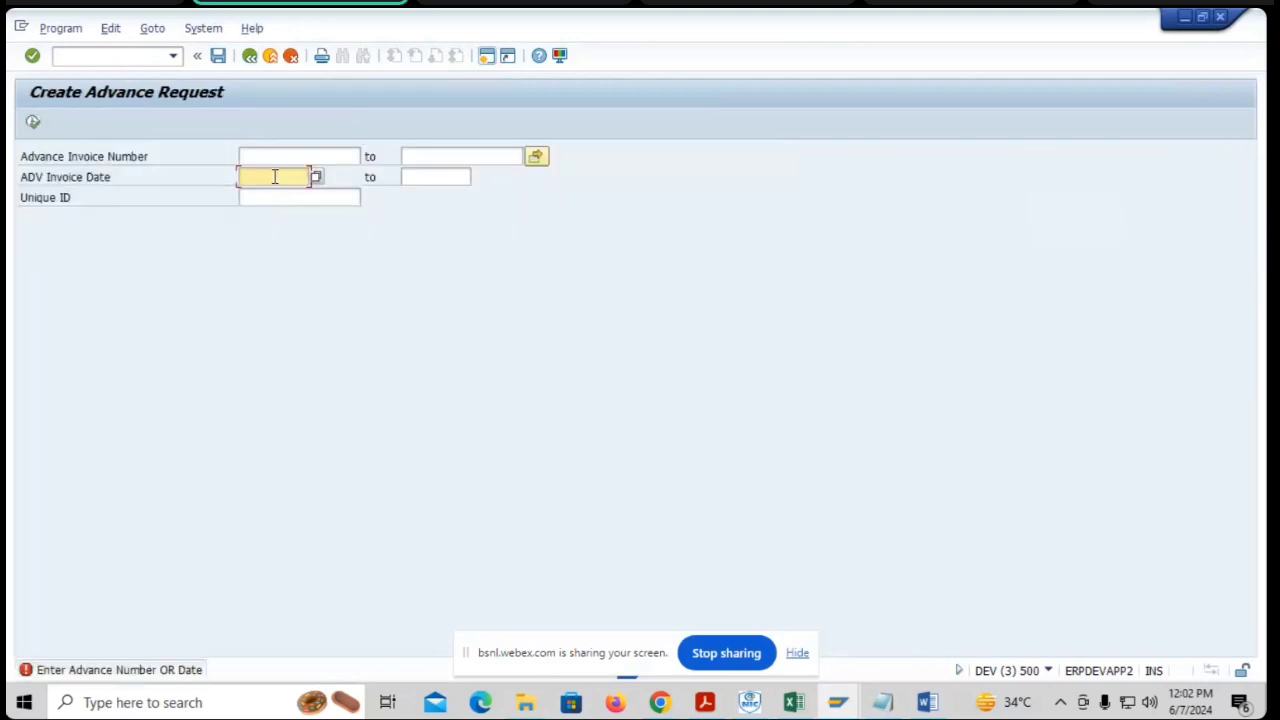
click(277, 191)
click(33, 127)
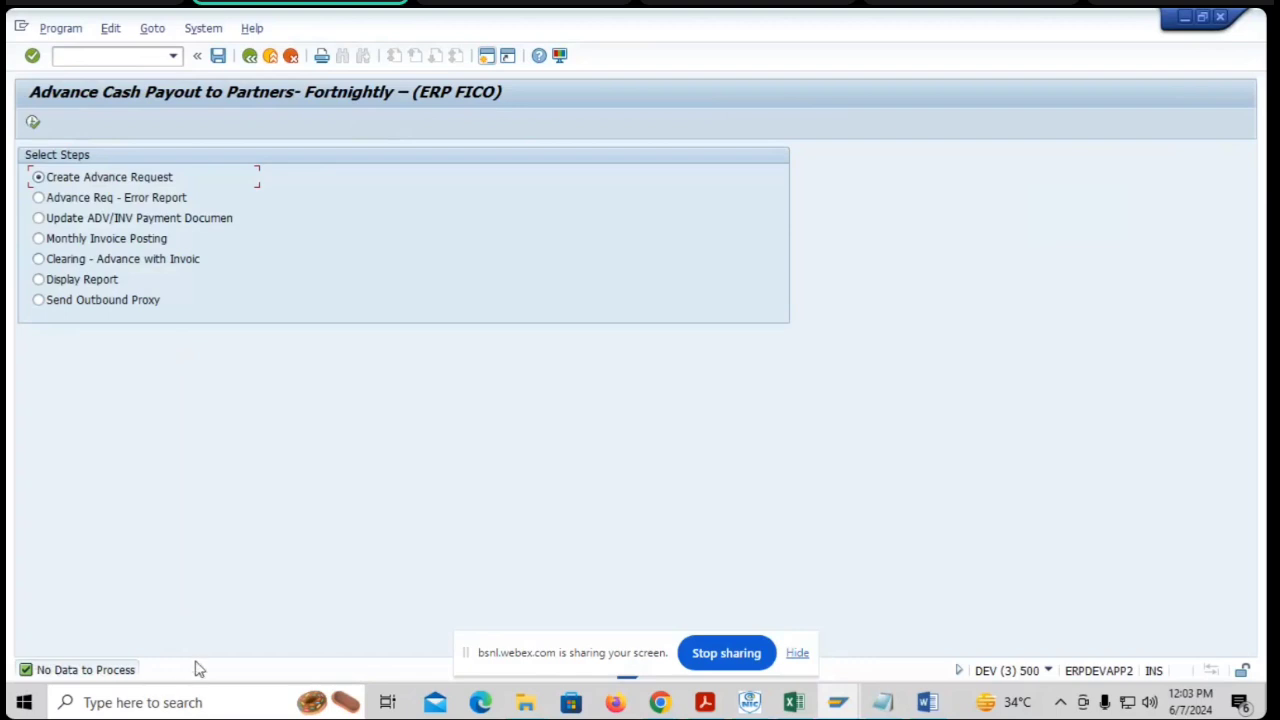
- Switch to the Automatic Payment Transactions session and start a new payment run with identification FTT36 for run date 07.06.2024
click(196, 702)
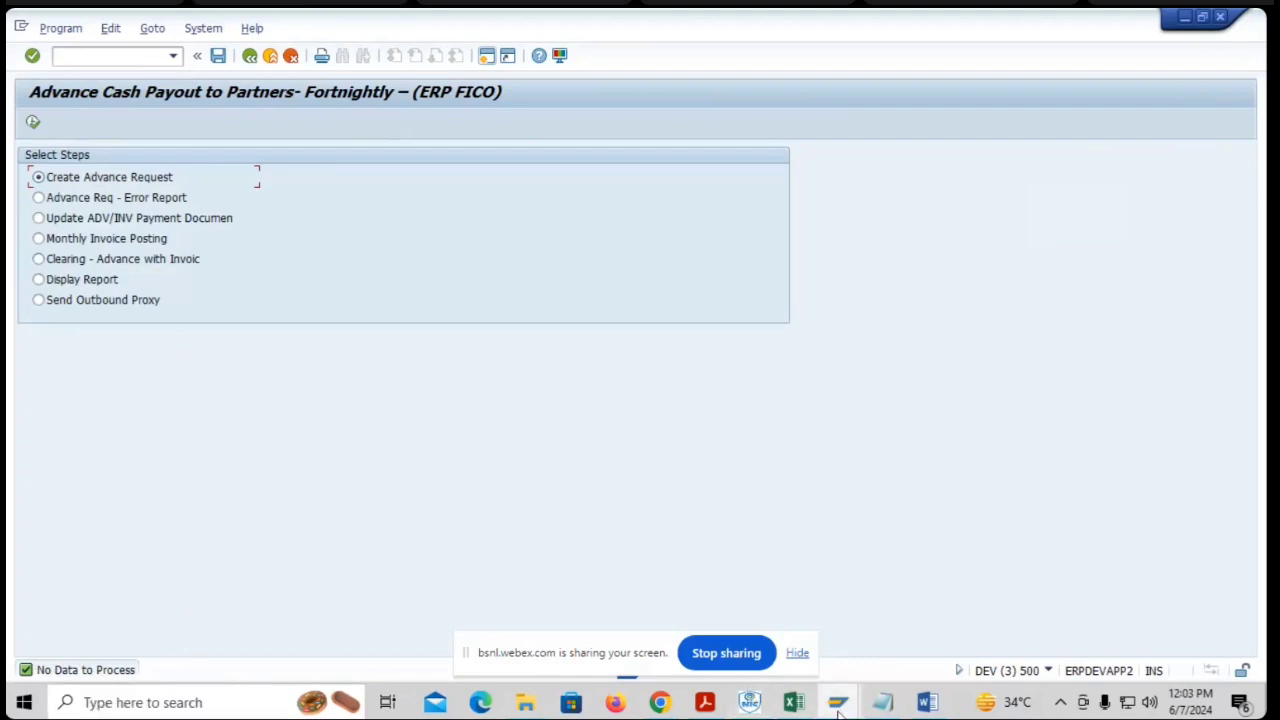
click(838, 702)
mouse_move(845, 702)
click(1206, 643)
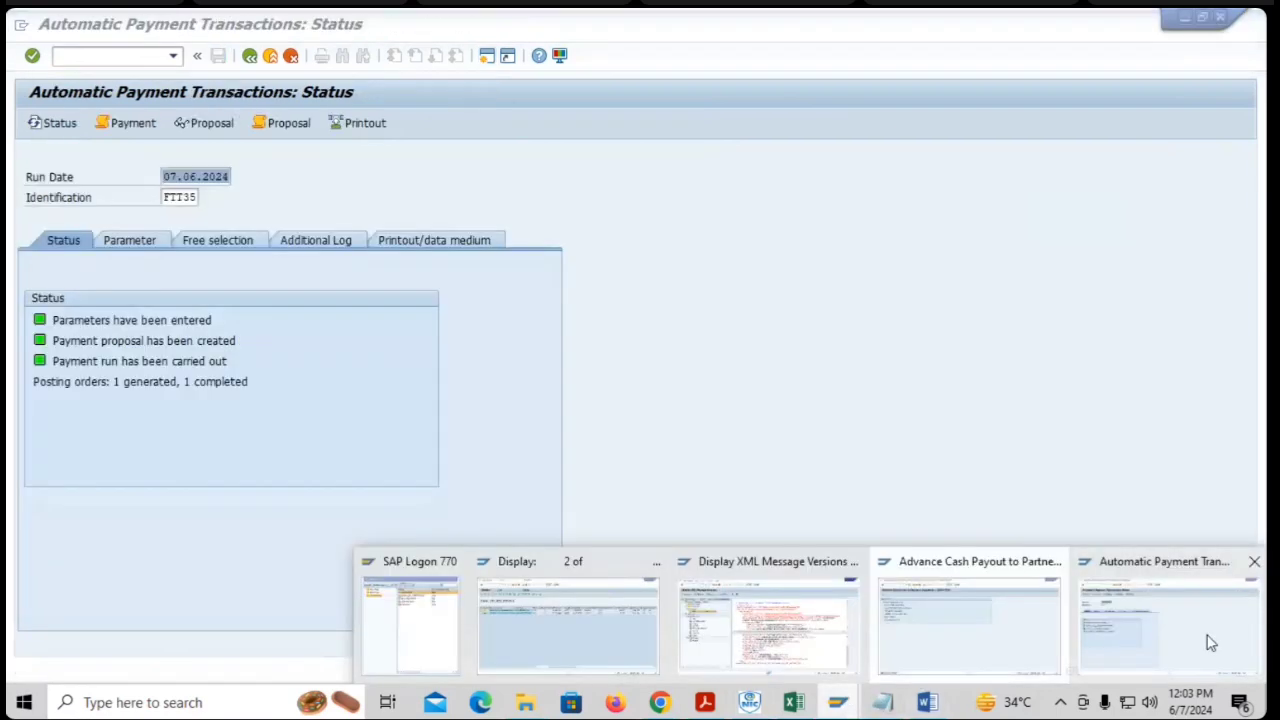
click(192, 199)
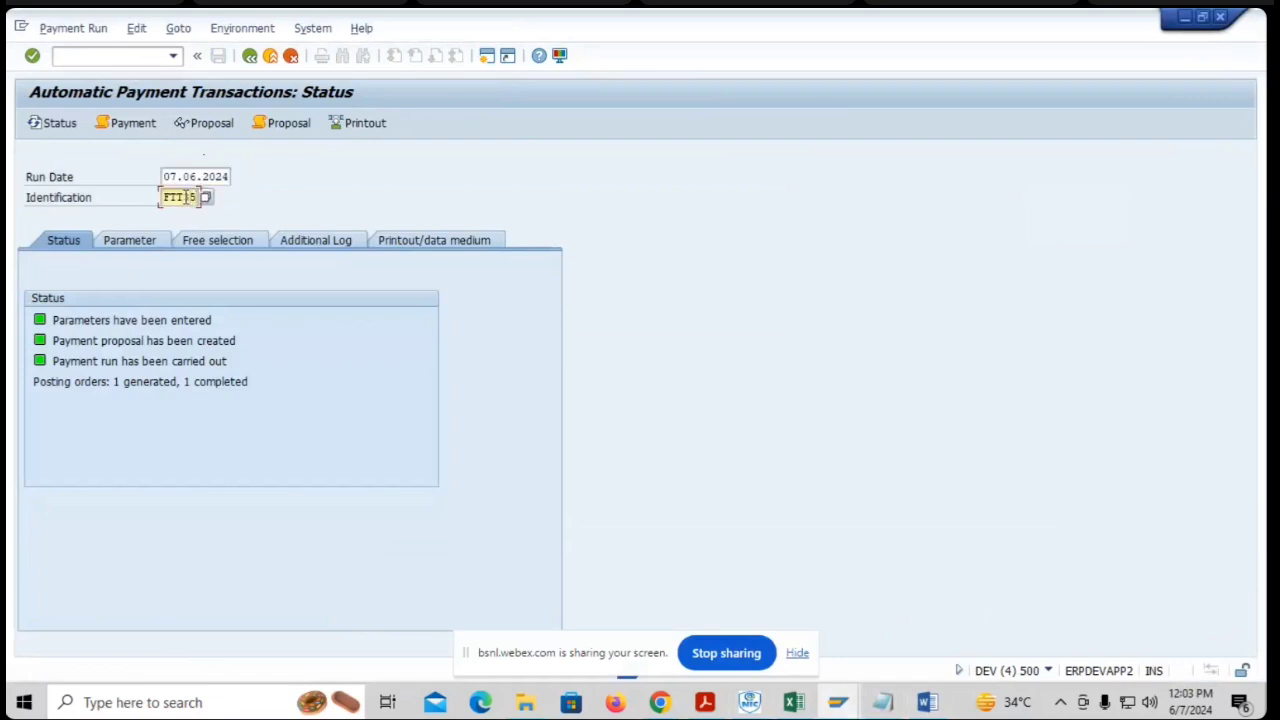
key(BackSpace)
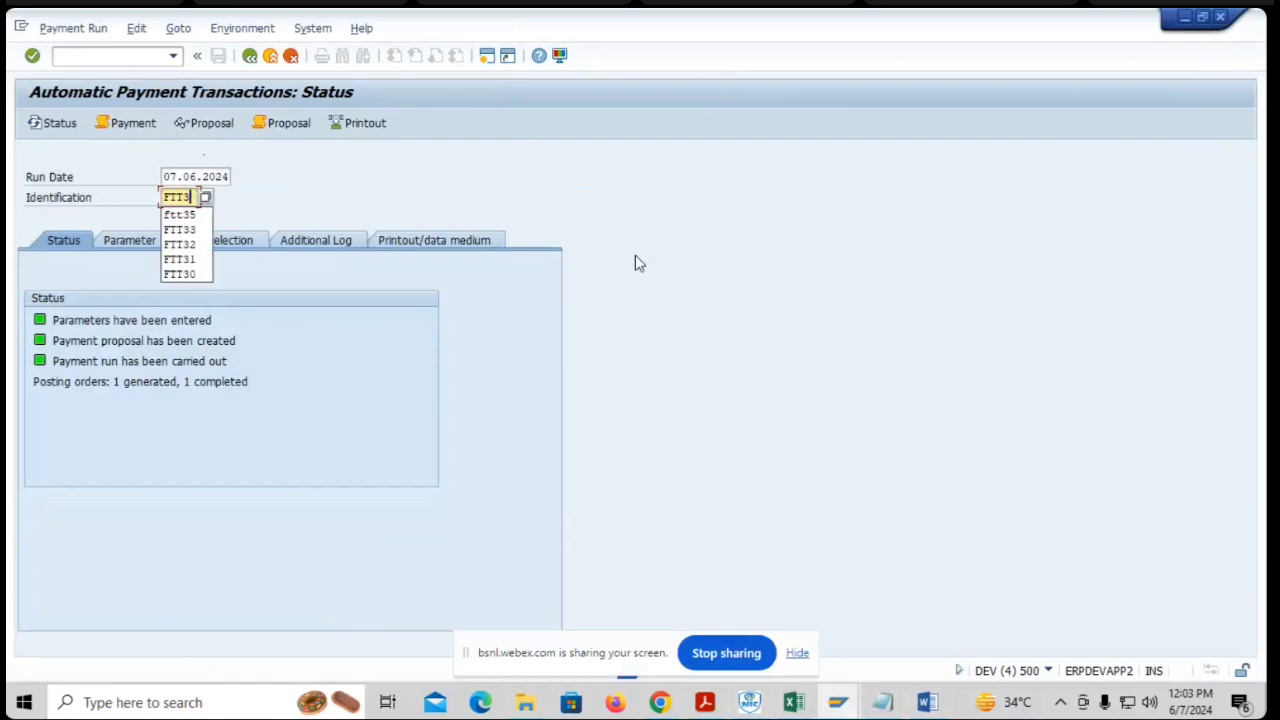
text(6)
key(Return)
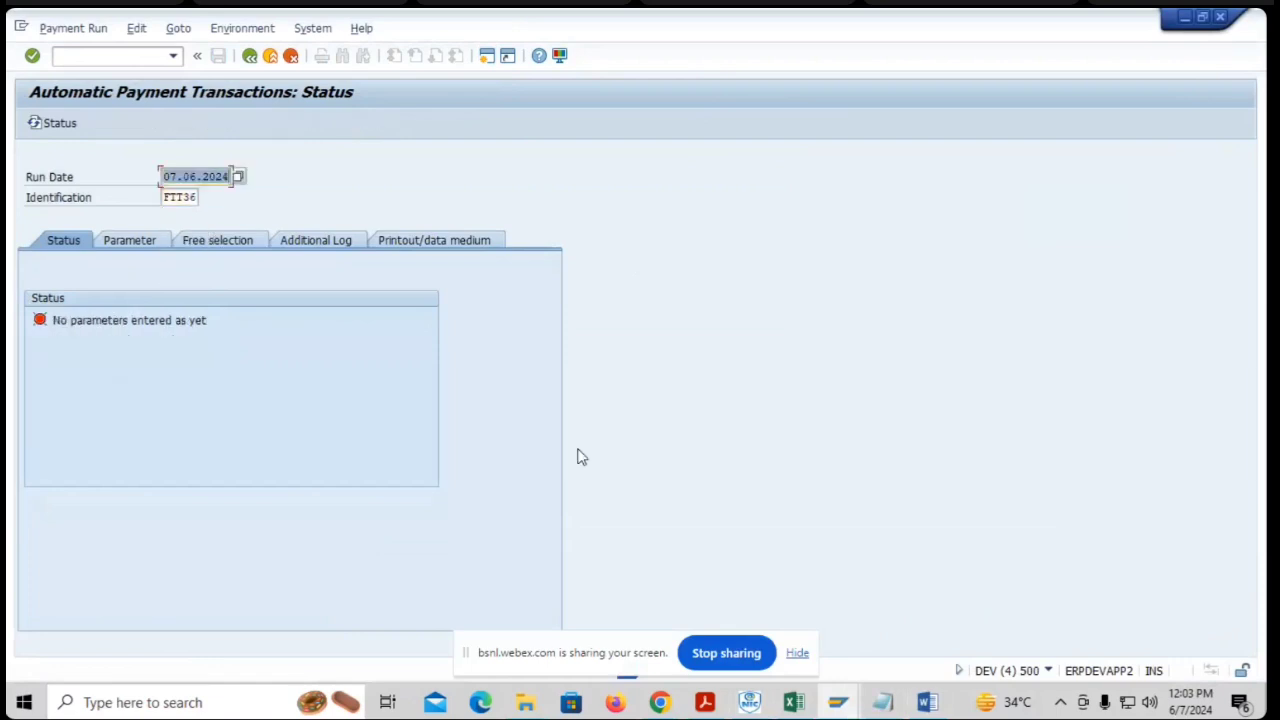
- Enter the run parameters: company code 1100, payment method T, next posting date 08.06.2024 and the partner's supplier number
click(126, 246)
click(80, 360)
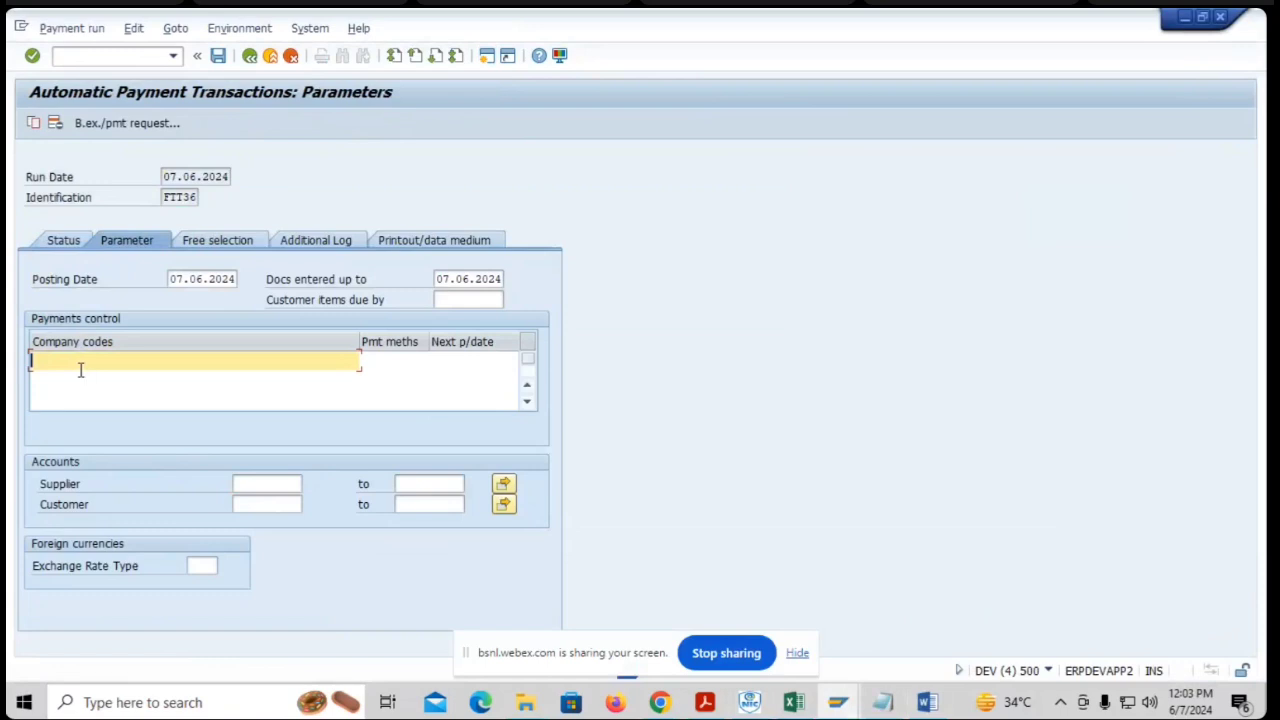
text(1)
click(76, 377)
key(Tab)
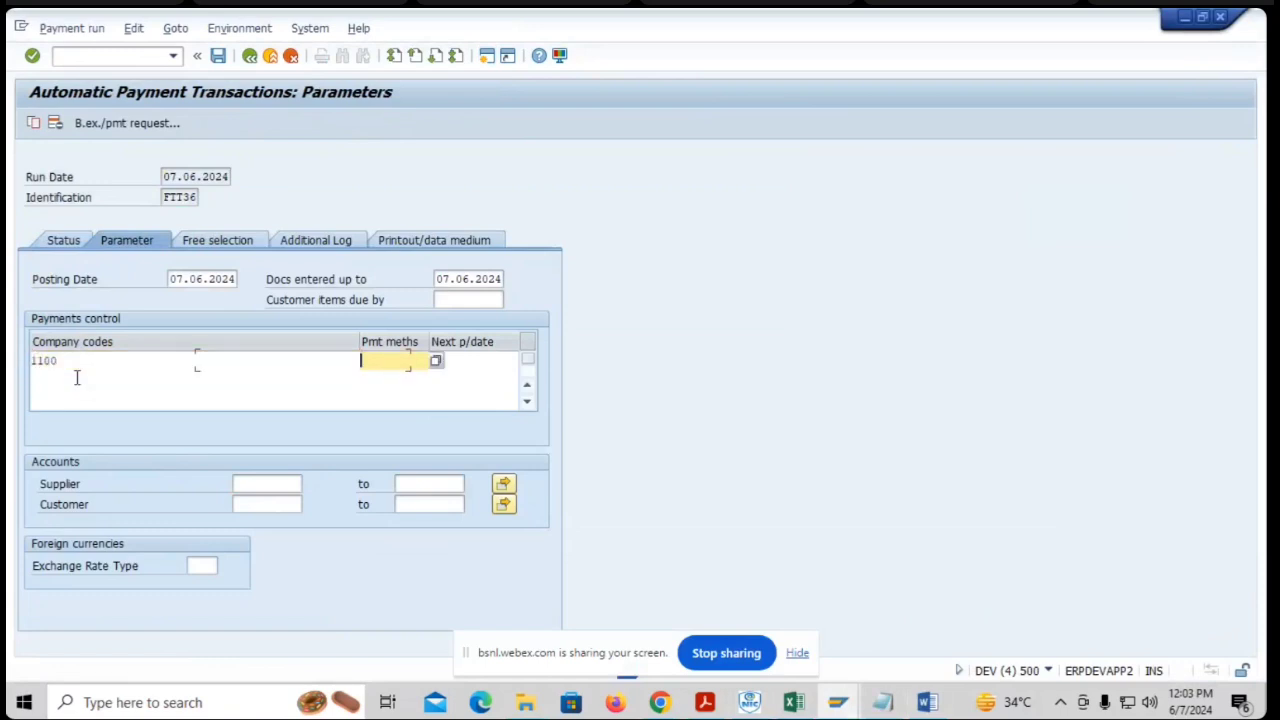
click(421, 380)
click(451, 366)
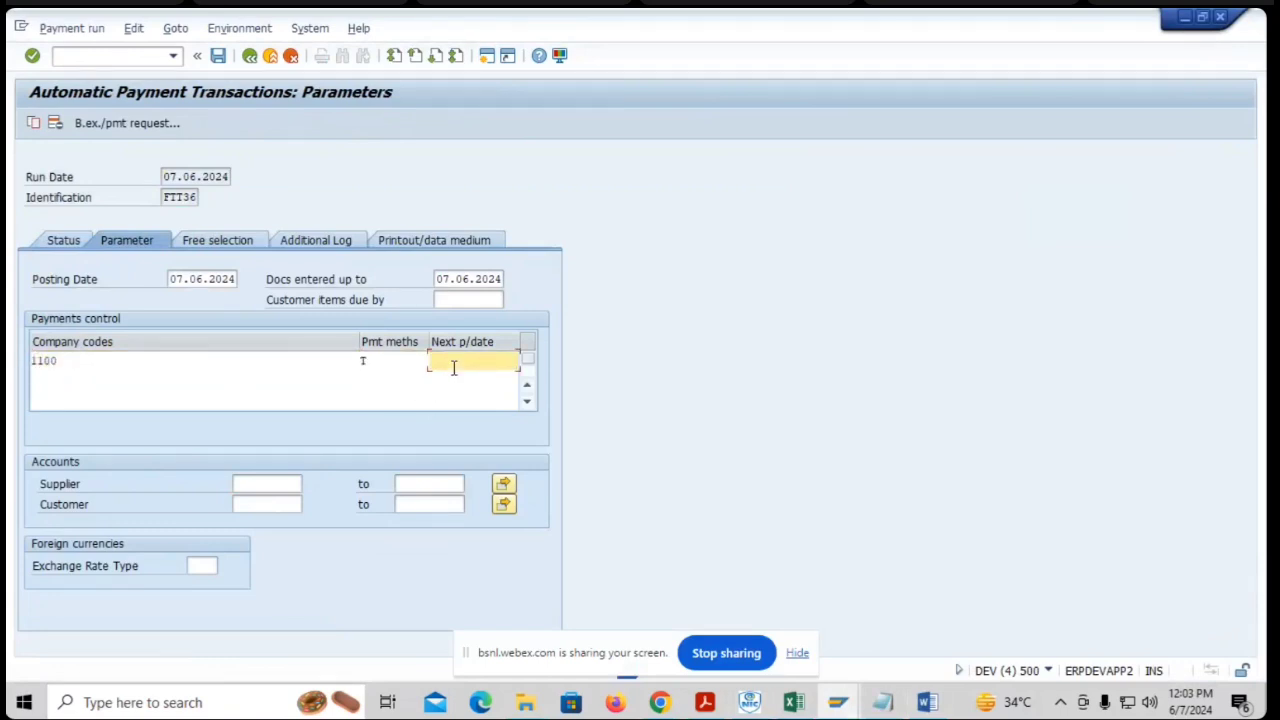
click(450, 375)
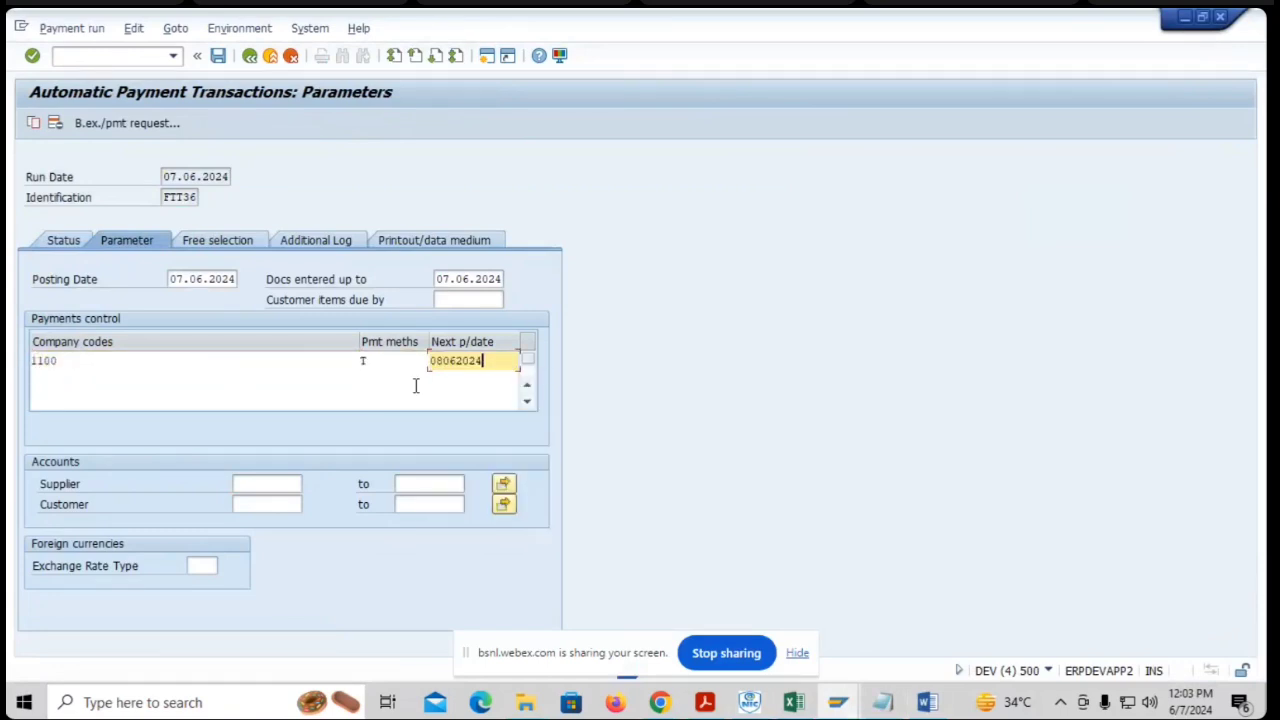
click(268, 485)
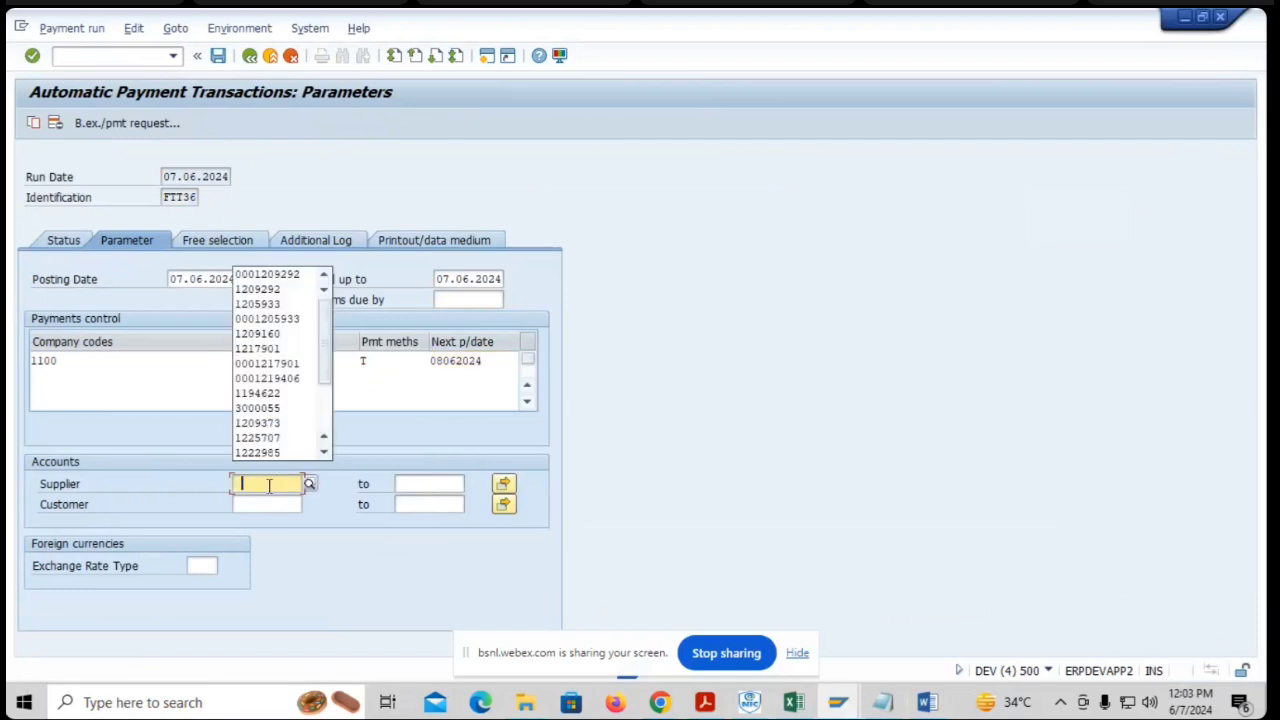
click(266, 274)
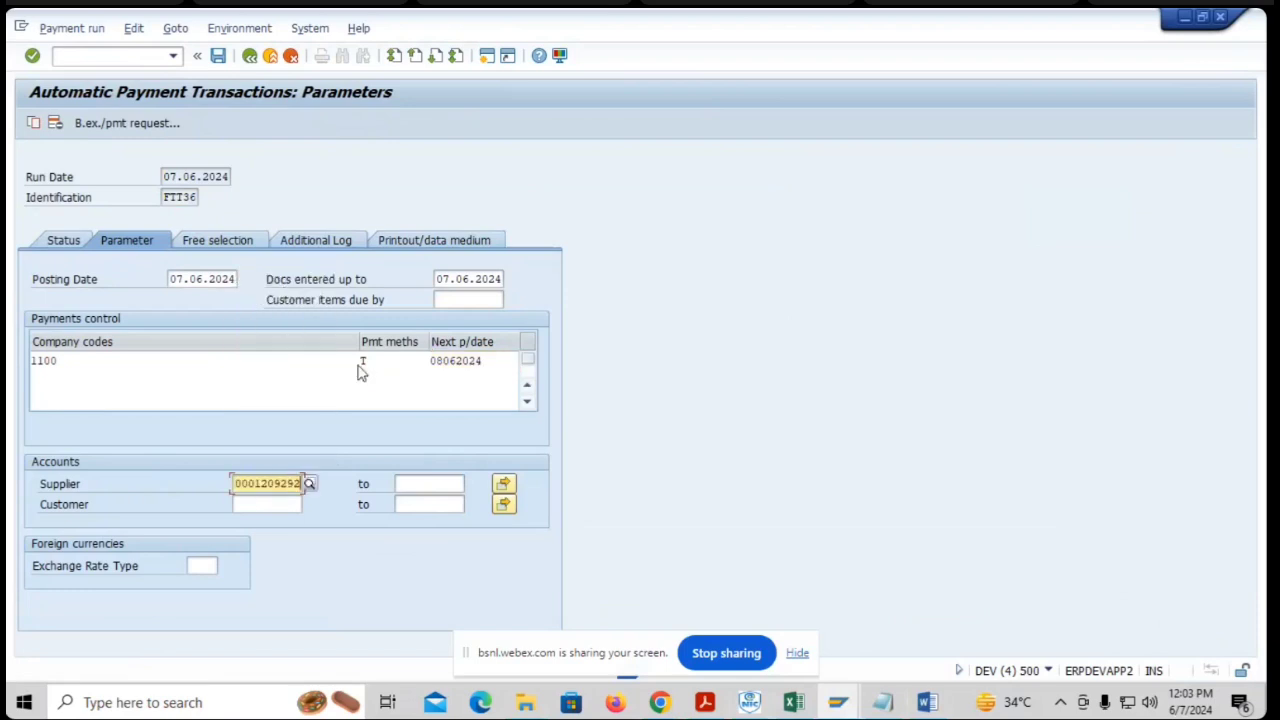
click(238, 241)
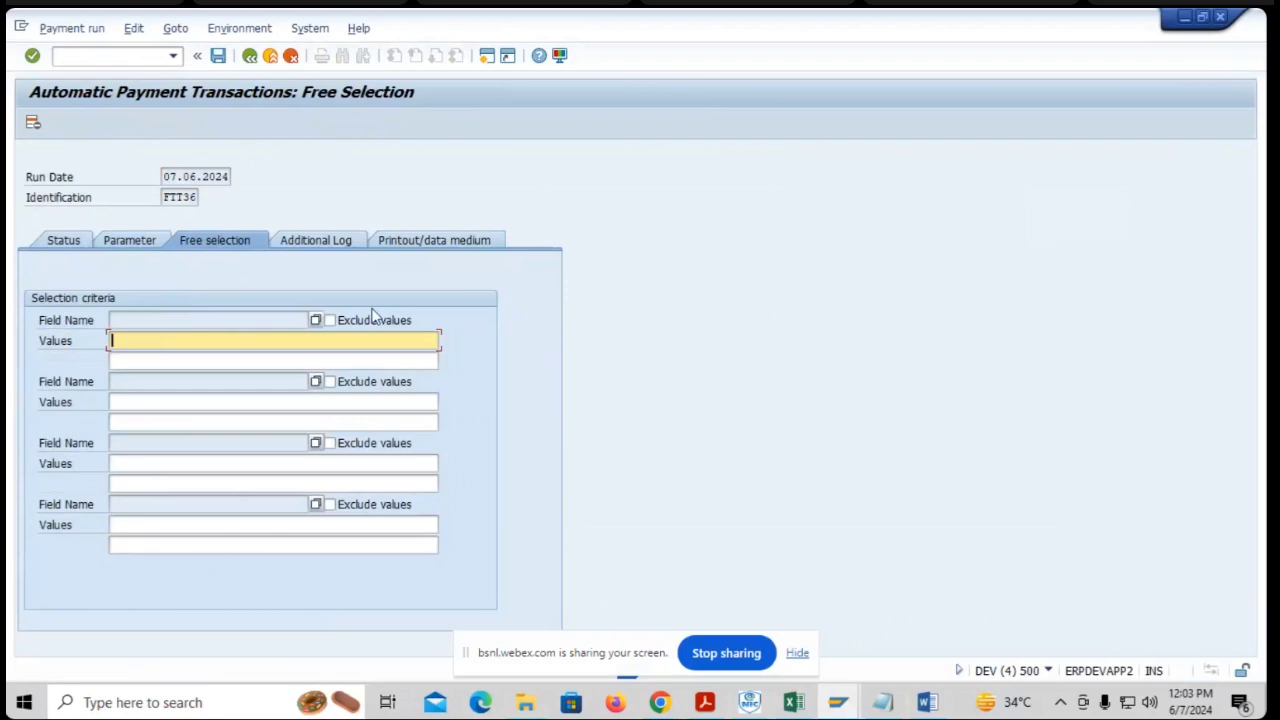
click(315, 320)
double_click(181, 290)
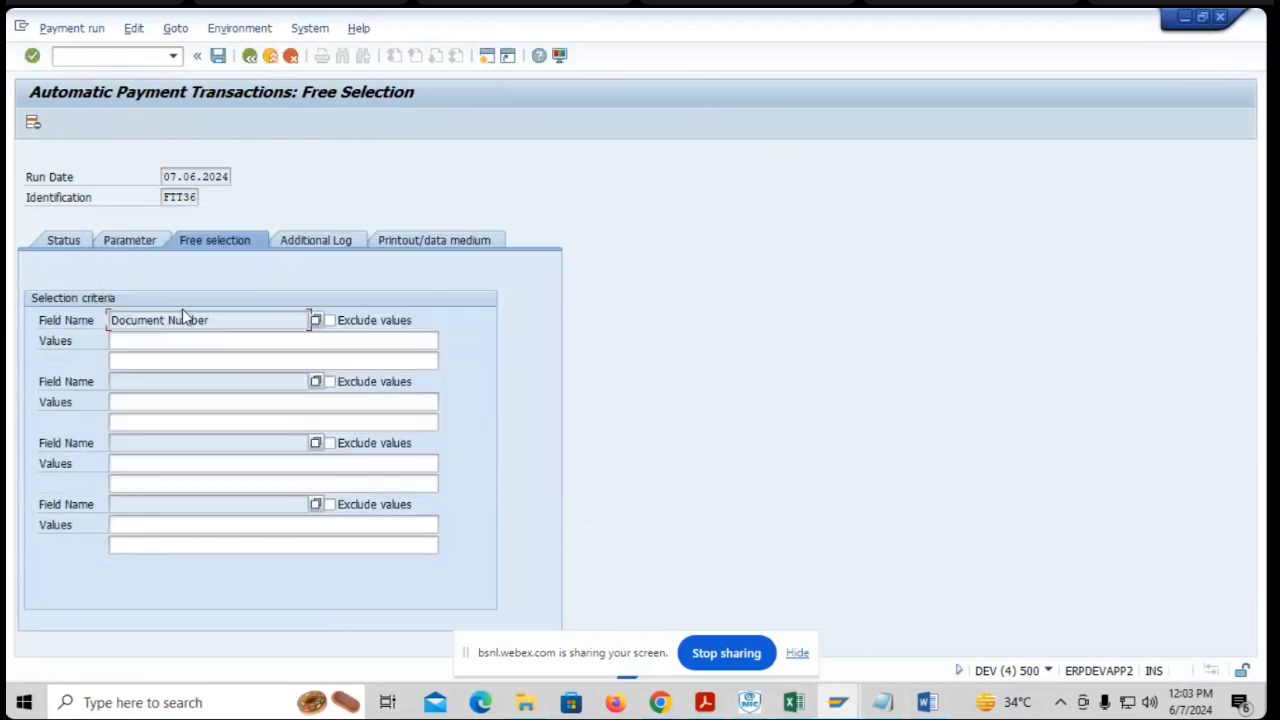
click(184, 338)
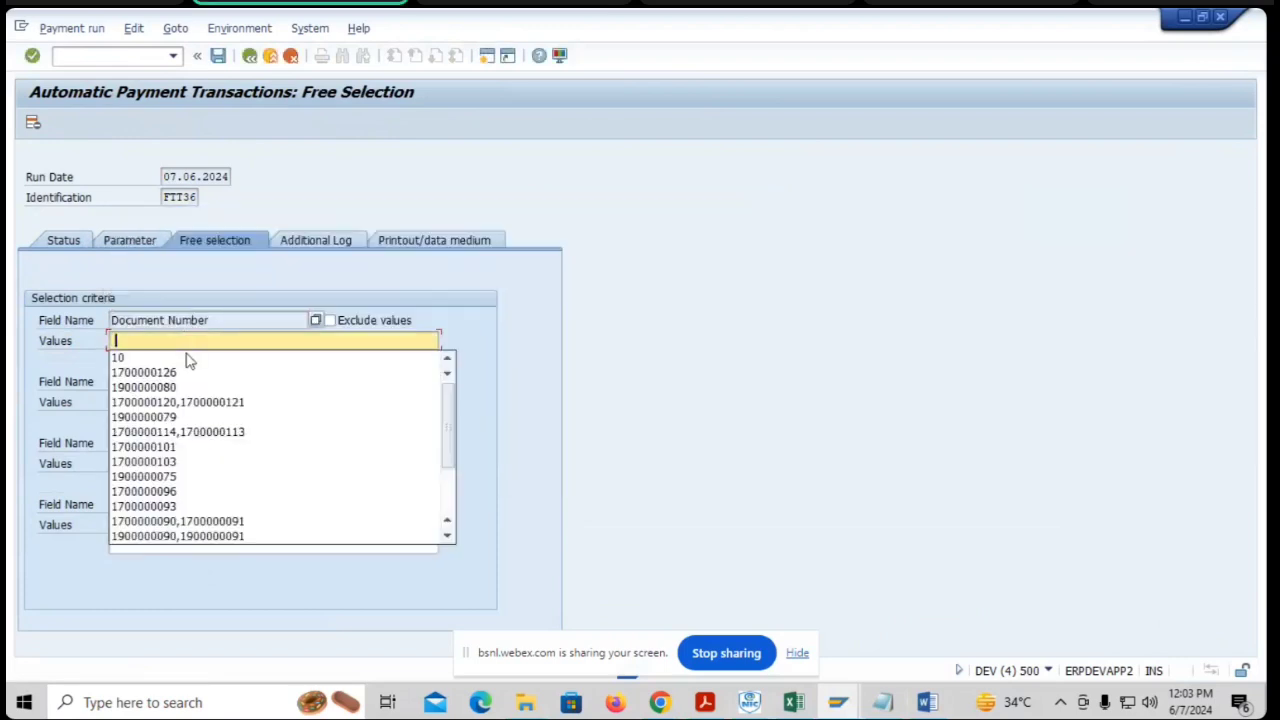
click(186, 370)
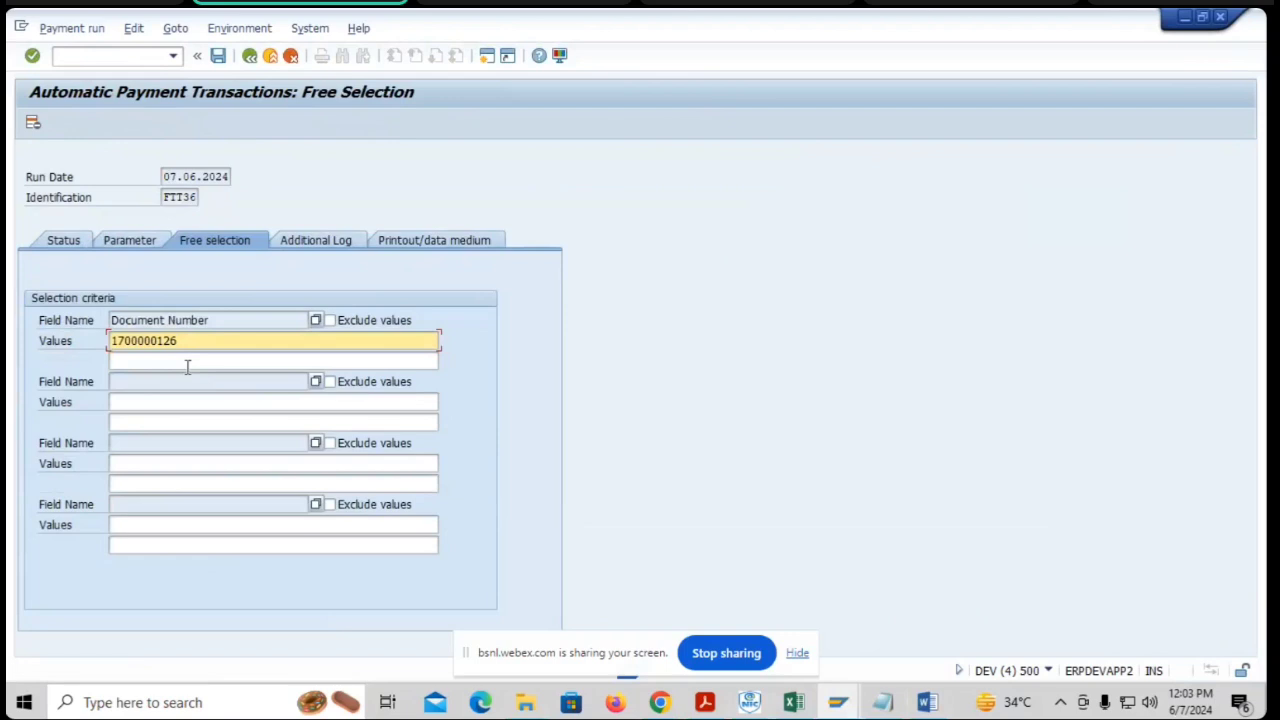
key(BackSpace)
text(7)
- Add Pmt Meth. Supplement as the second free selection criterion and fill in its value
click(316, 382)
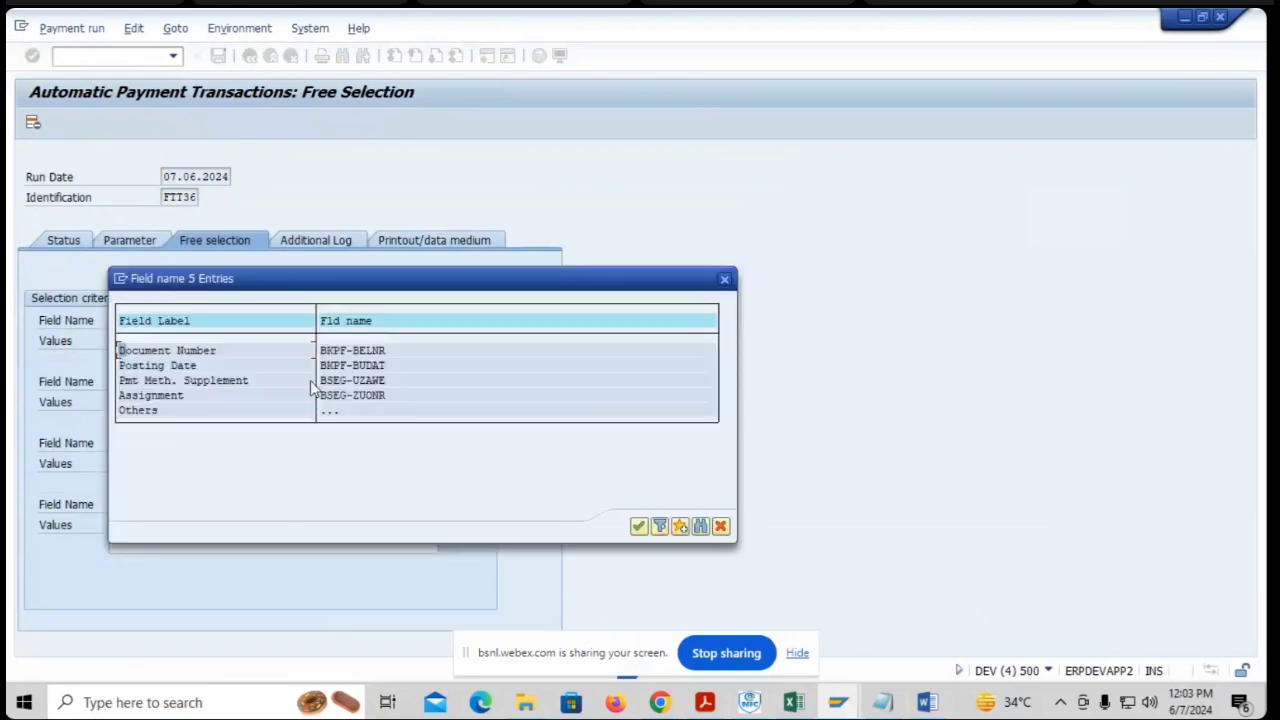
double_click(220, 381)
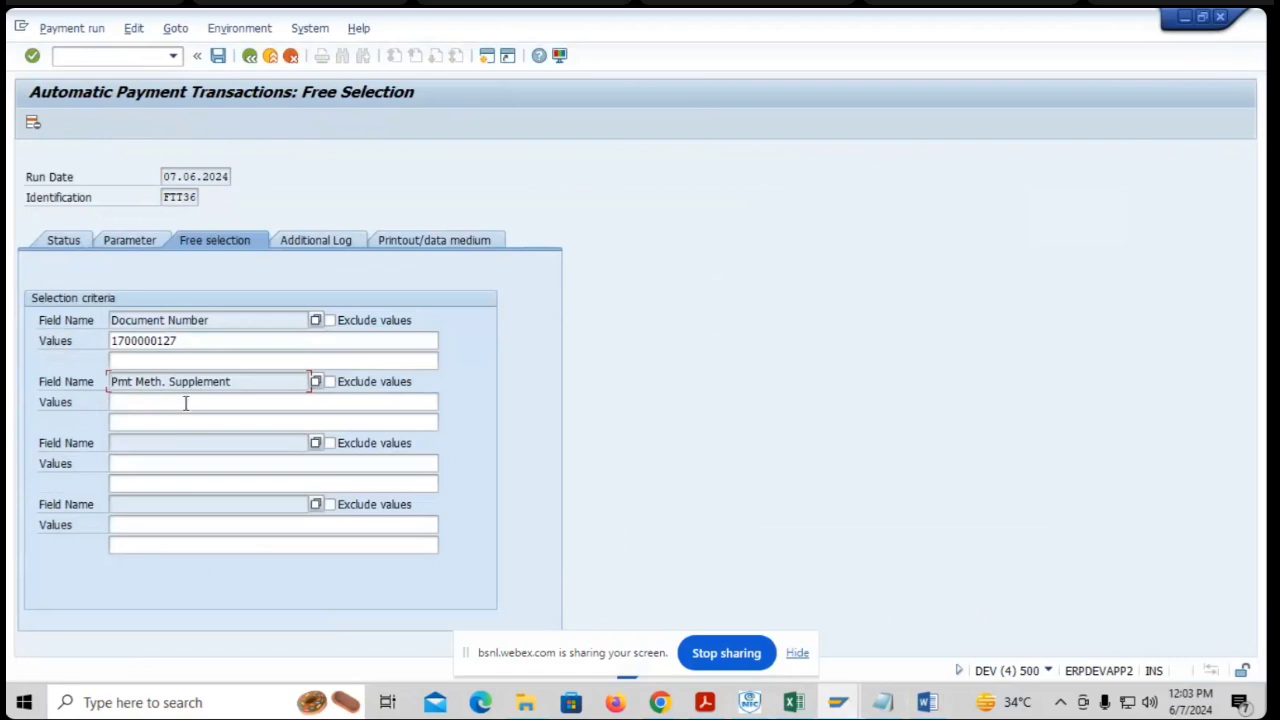
click(186, 403)
click(150, 434)
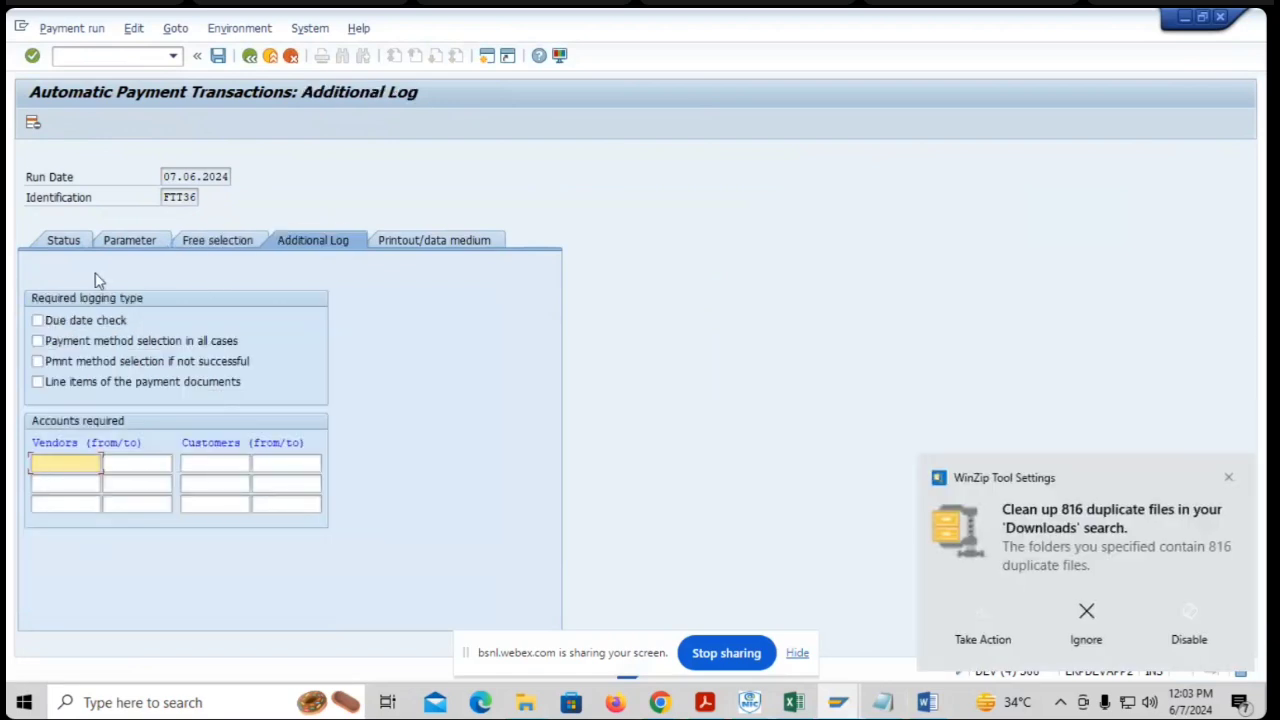
- Enable logging of the due date check, payment method selection in all cases and payment document line items, and save the parameters
click(70, 322)
click(71, 341)
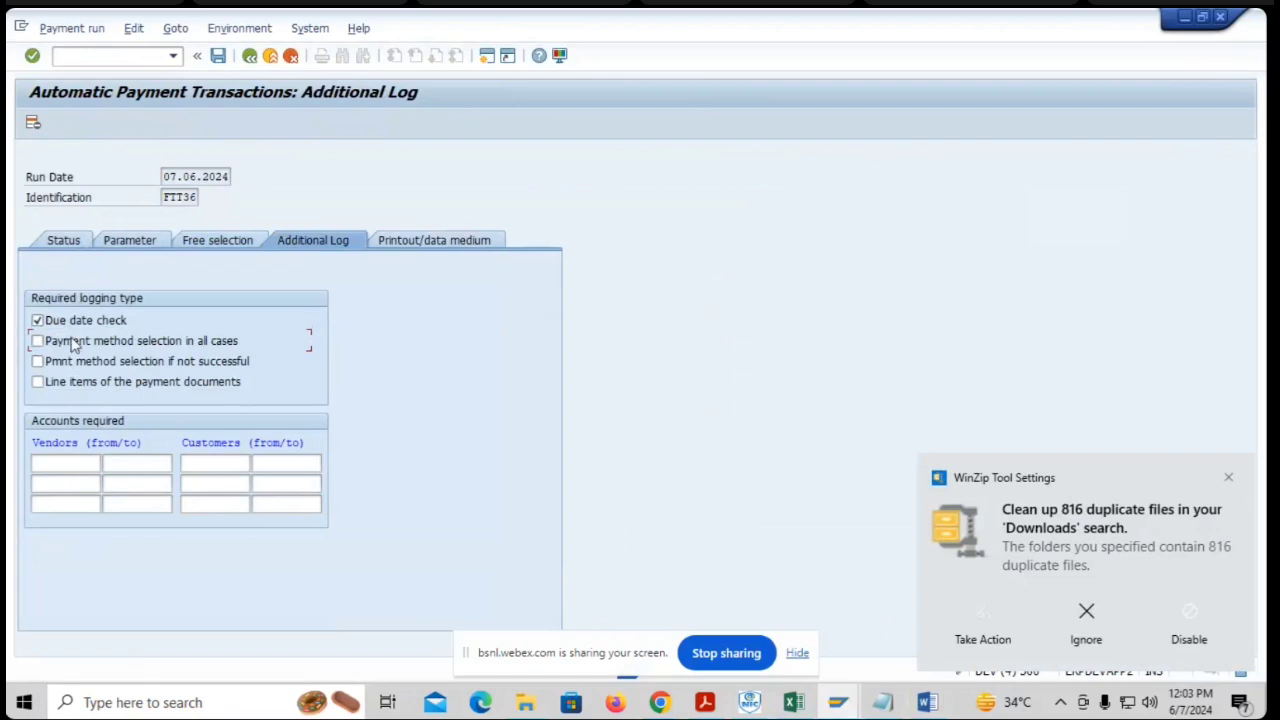
click(70, 382)
click(218, 56)
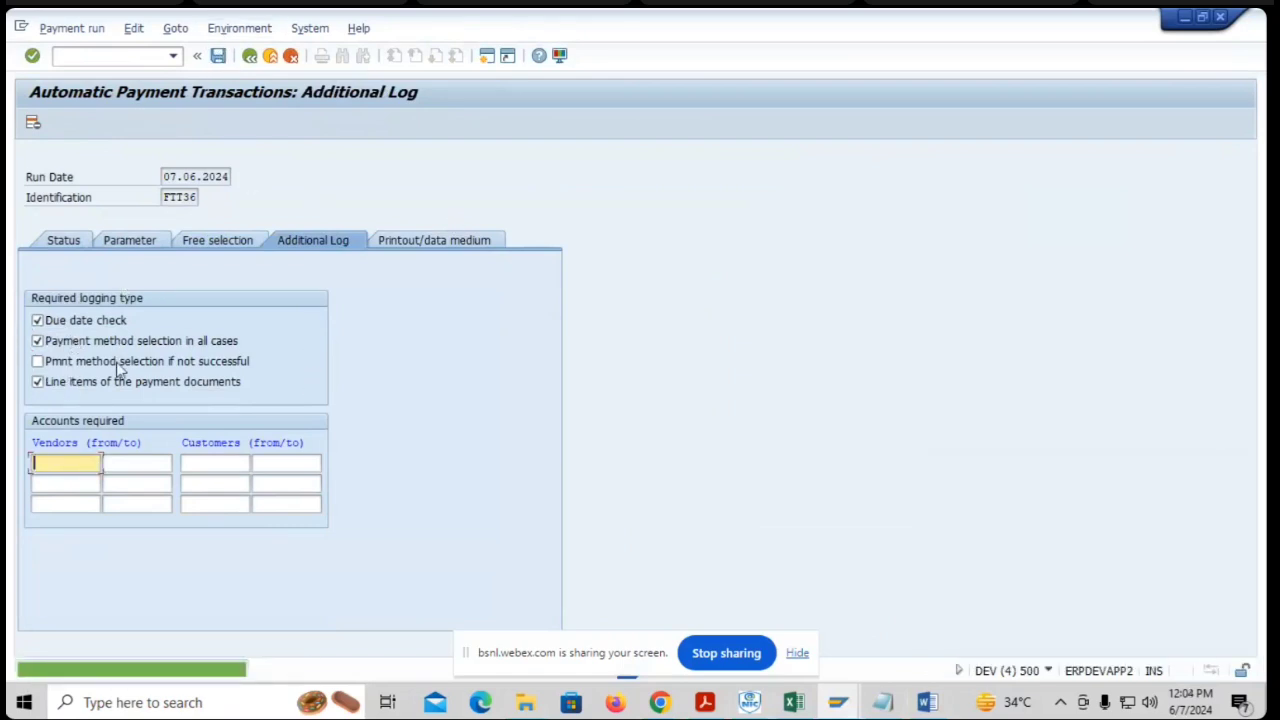
click(58, 252)
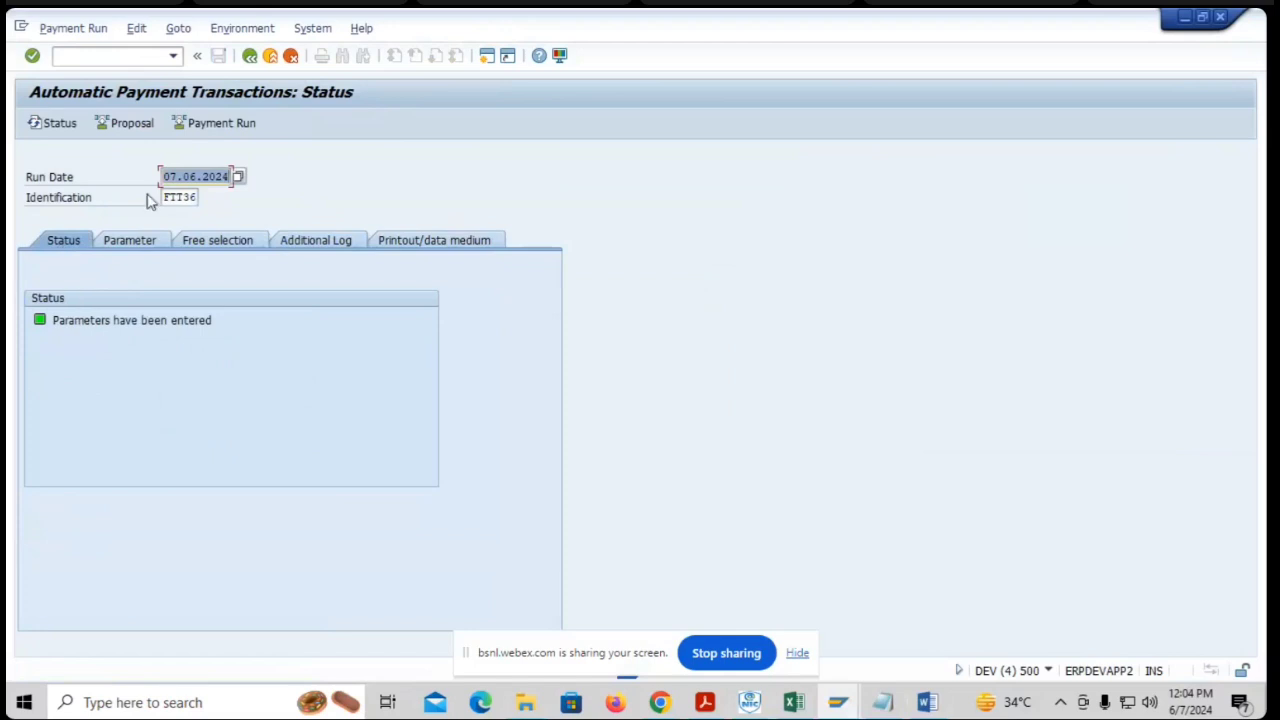
- Schedule the payment proposal for run FTT36 to start immediately and refresh the run's status
click(127, 124)
key(Return)
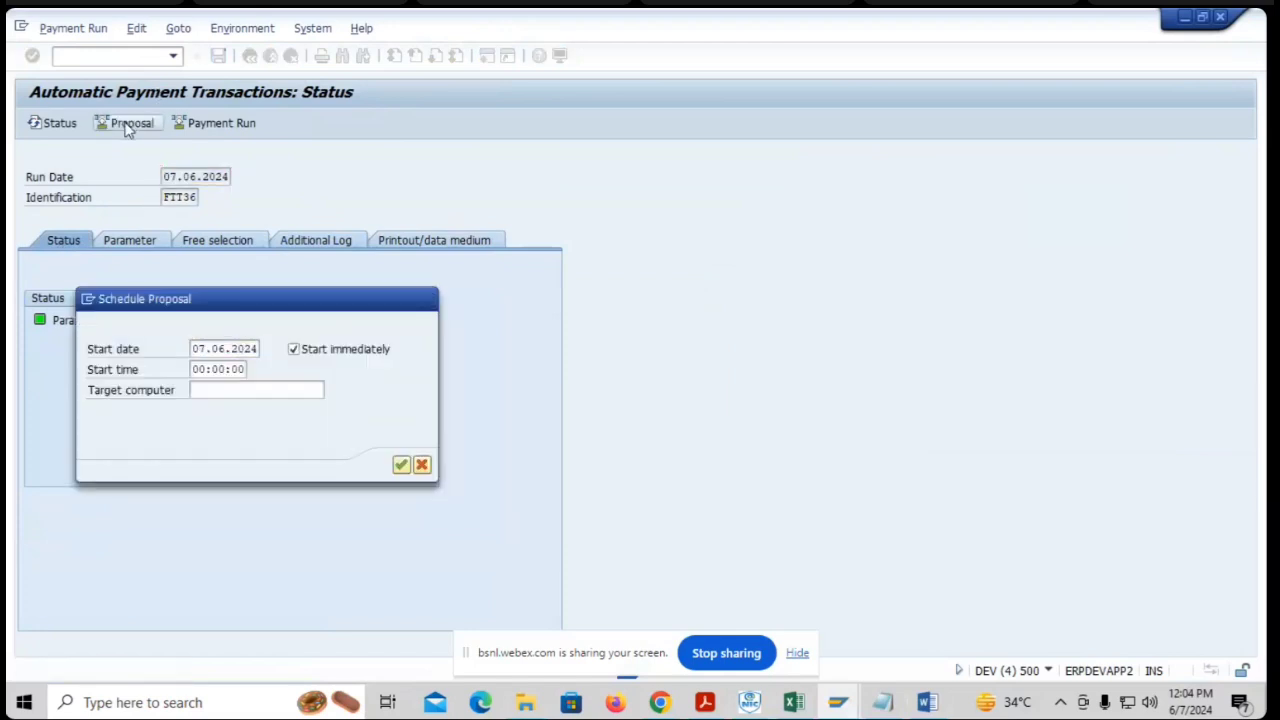
key(Return)
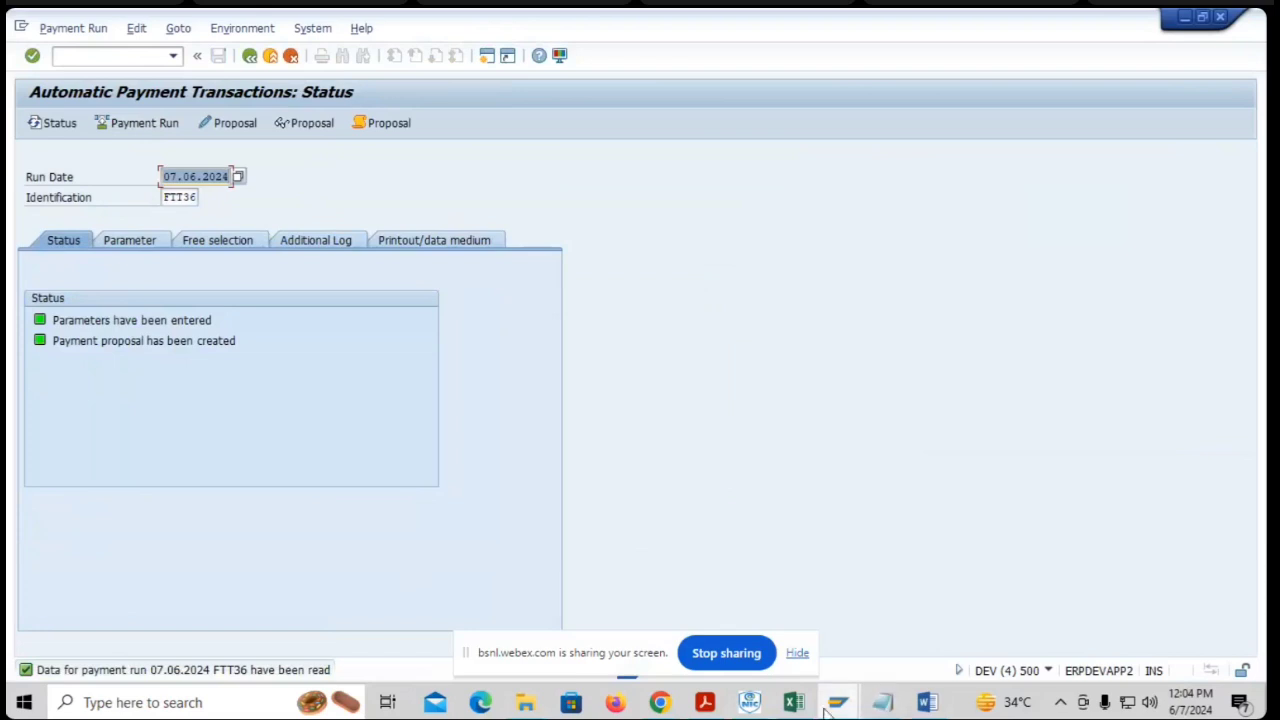
- Check the second advance invoice's amount in the ZFI_ADV_PAYOUT table display
mouse_move(837, 705)
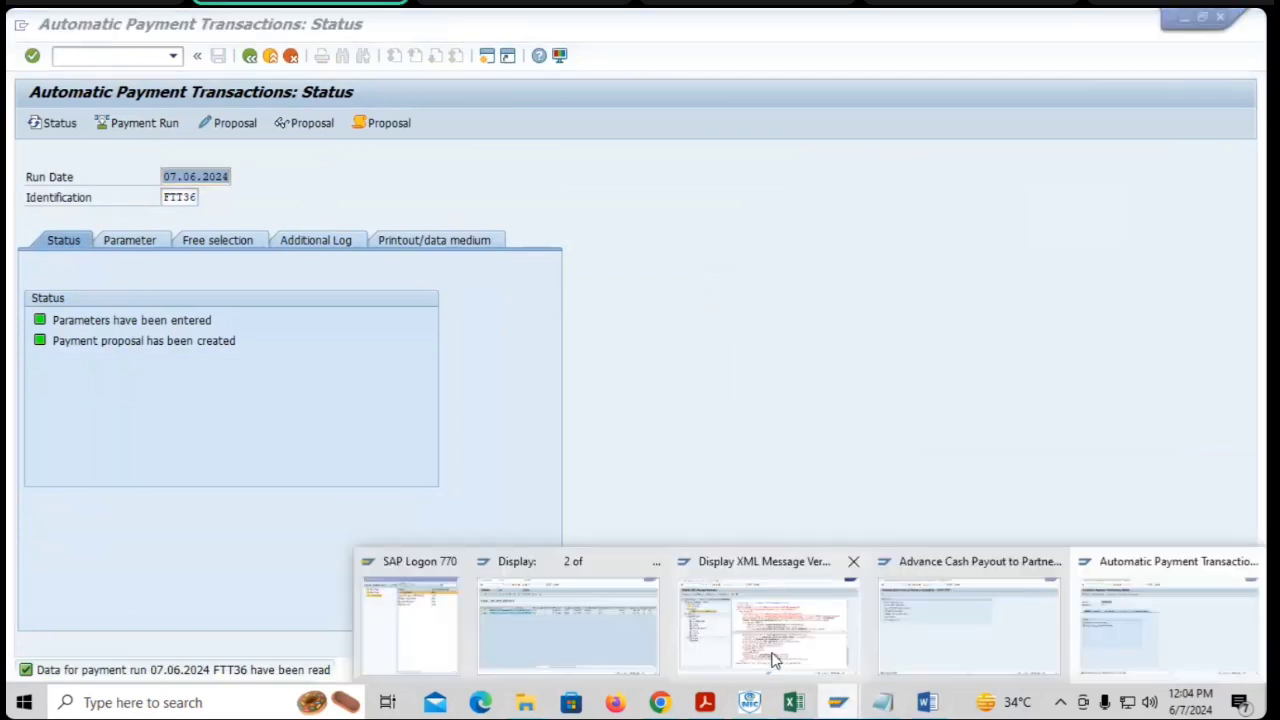
click(650, 642)
click(996, 255)
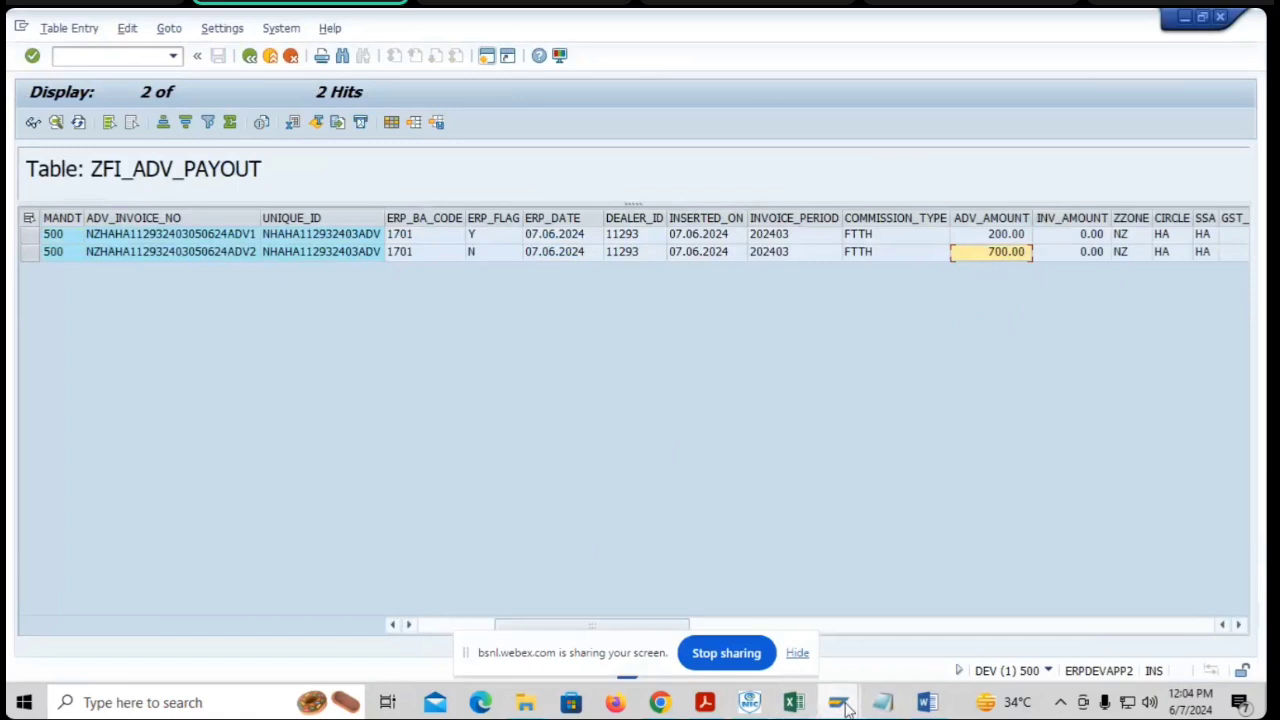
- Return to the Automatic Payment Transactions session and display the payment proposal for run FTT36
mouse_move(845, 706)
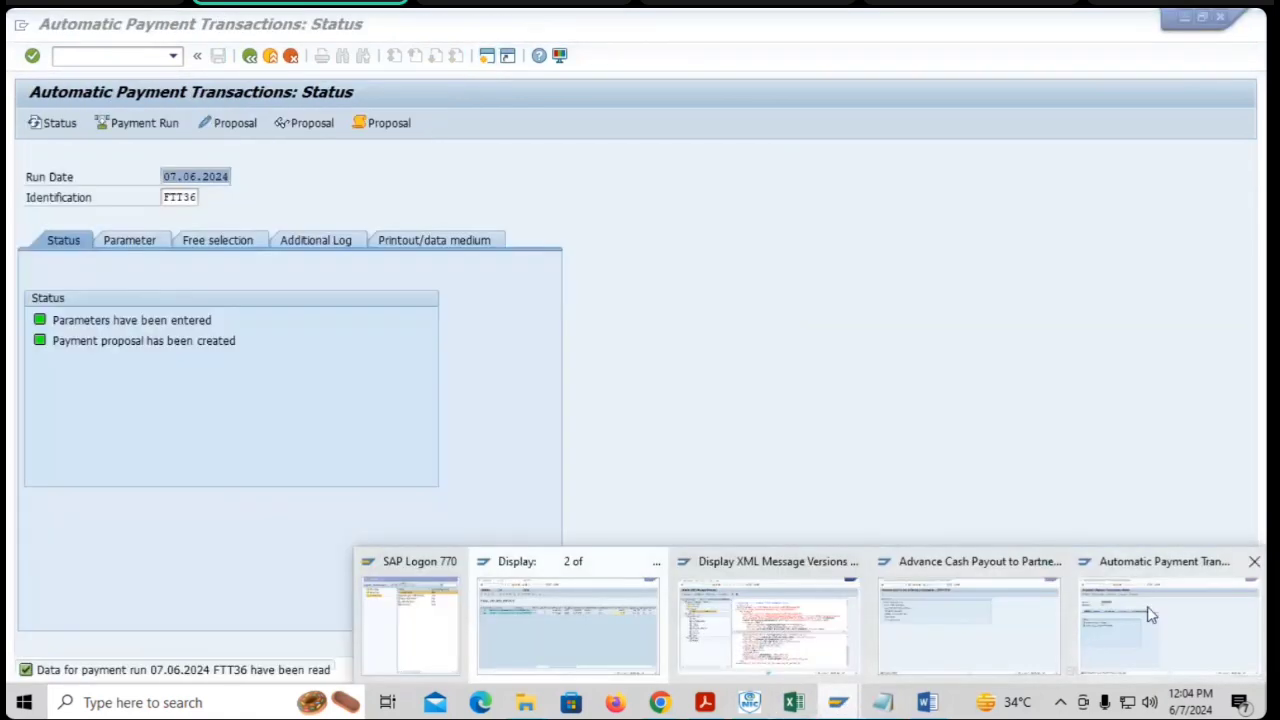
click(1149, 611)
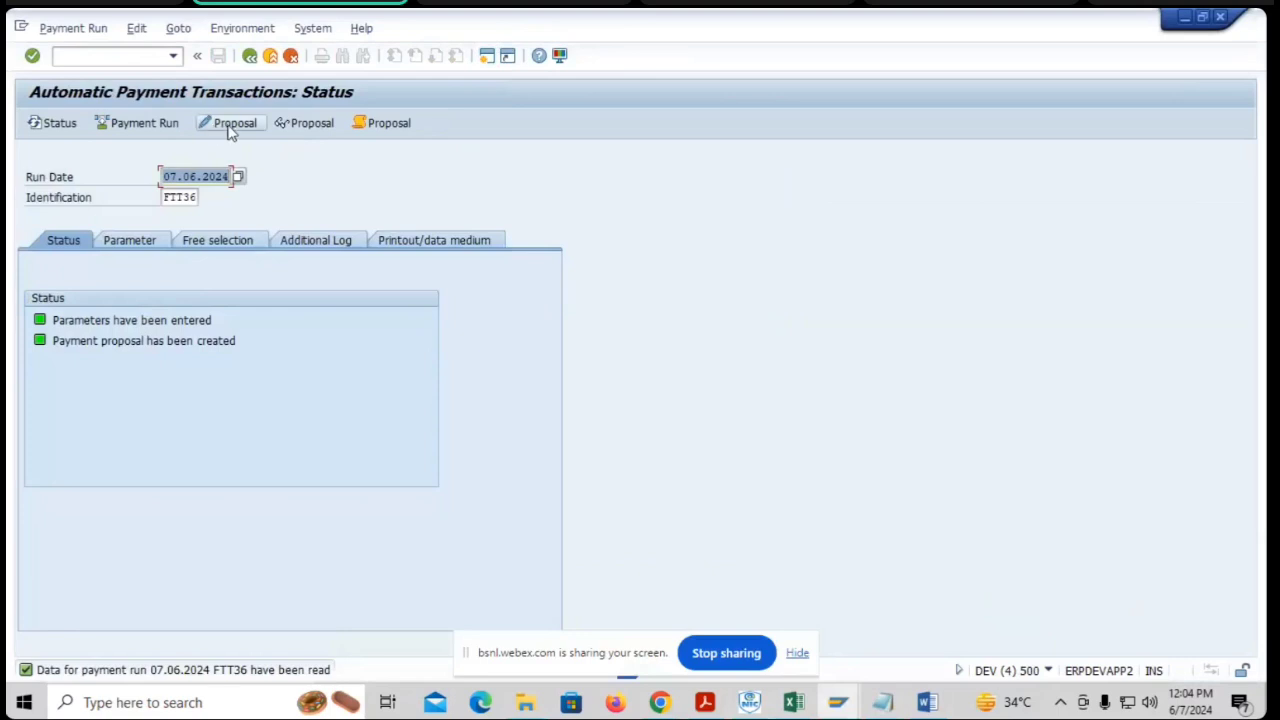
click(303, 128)
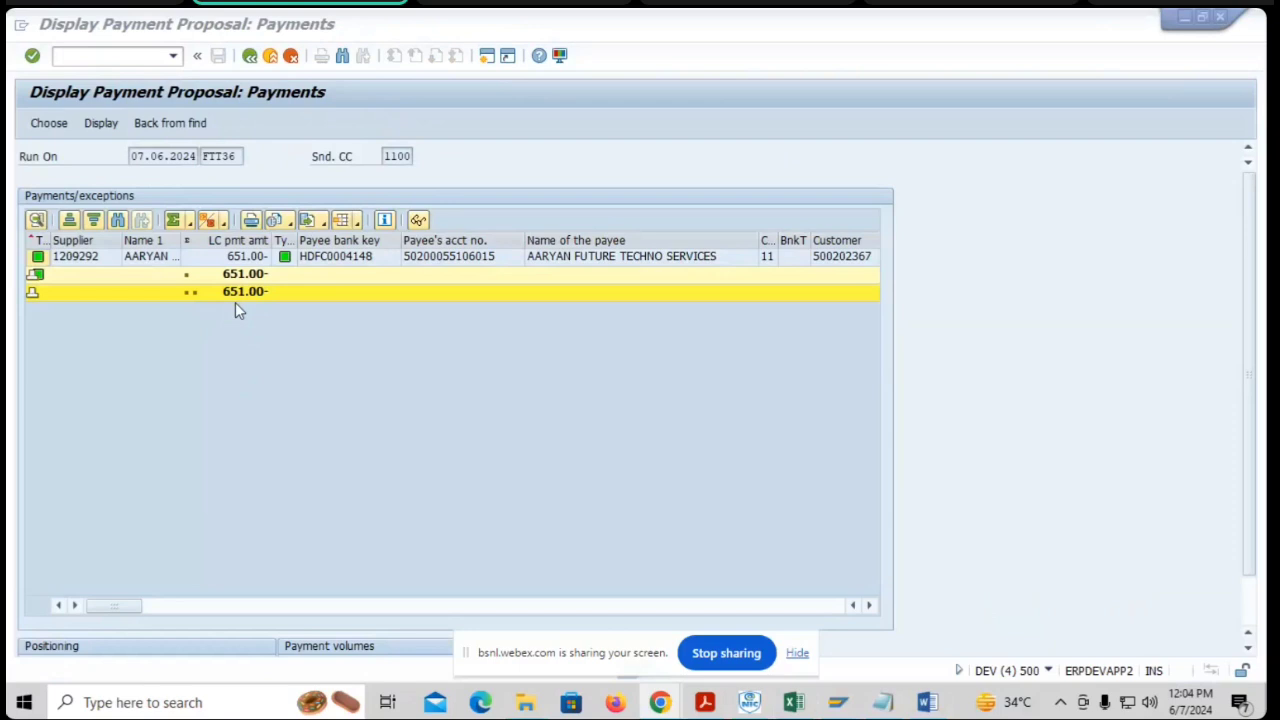
- Leave the proposal display, schedule the payment run for FTT36 to start immediately, and refresh its status
click(249, 57)
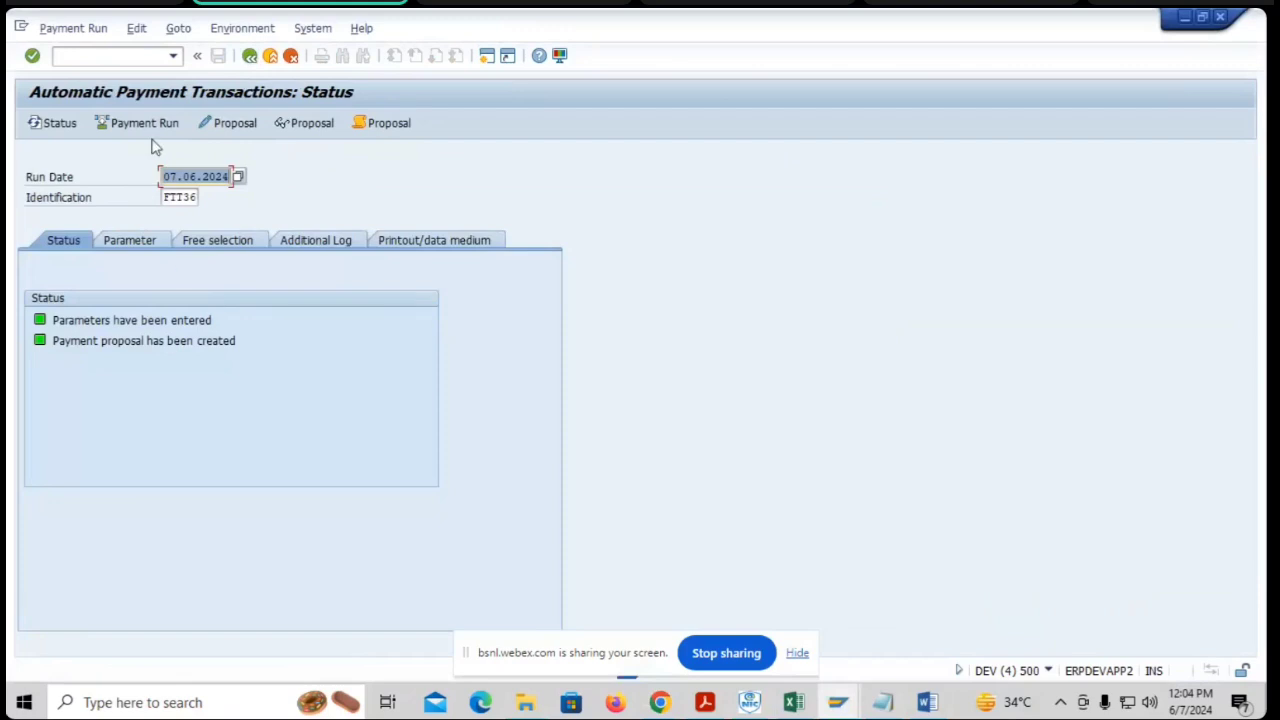
click(133, 123)
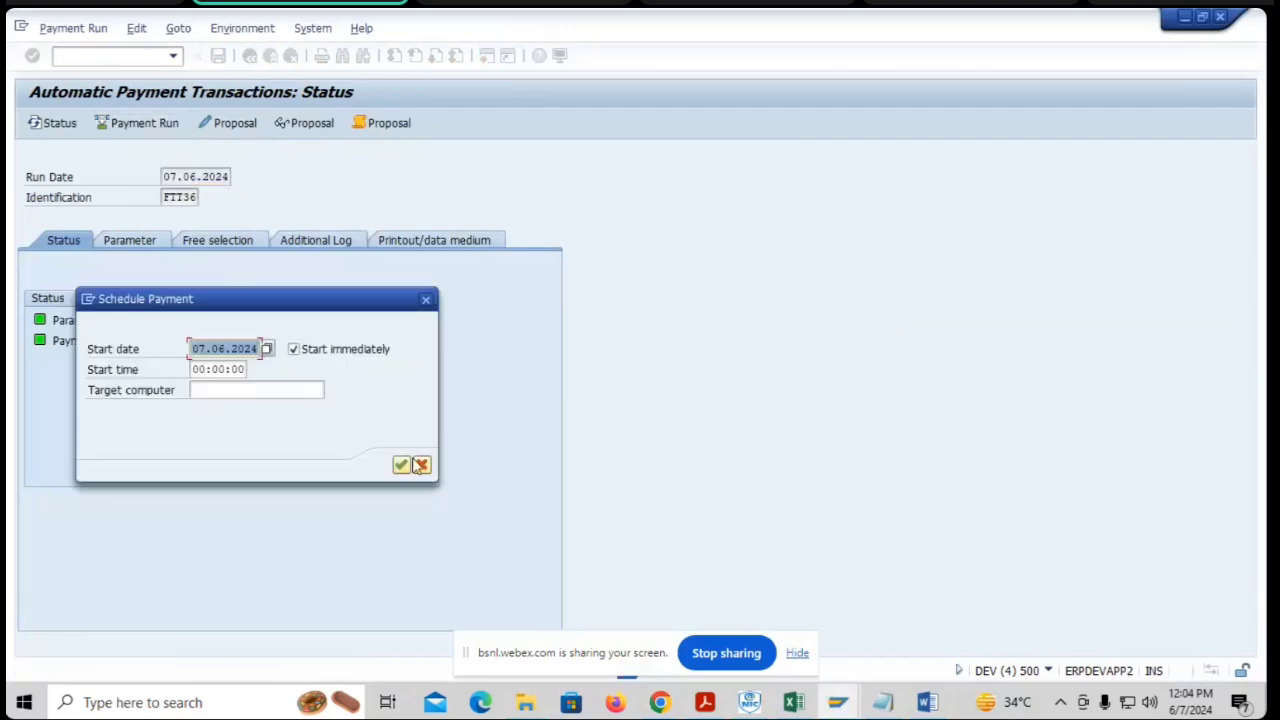
click(401, 465)
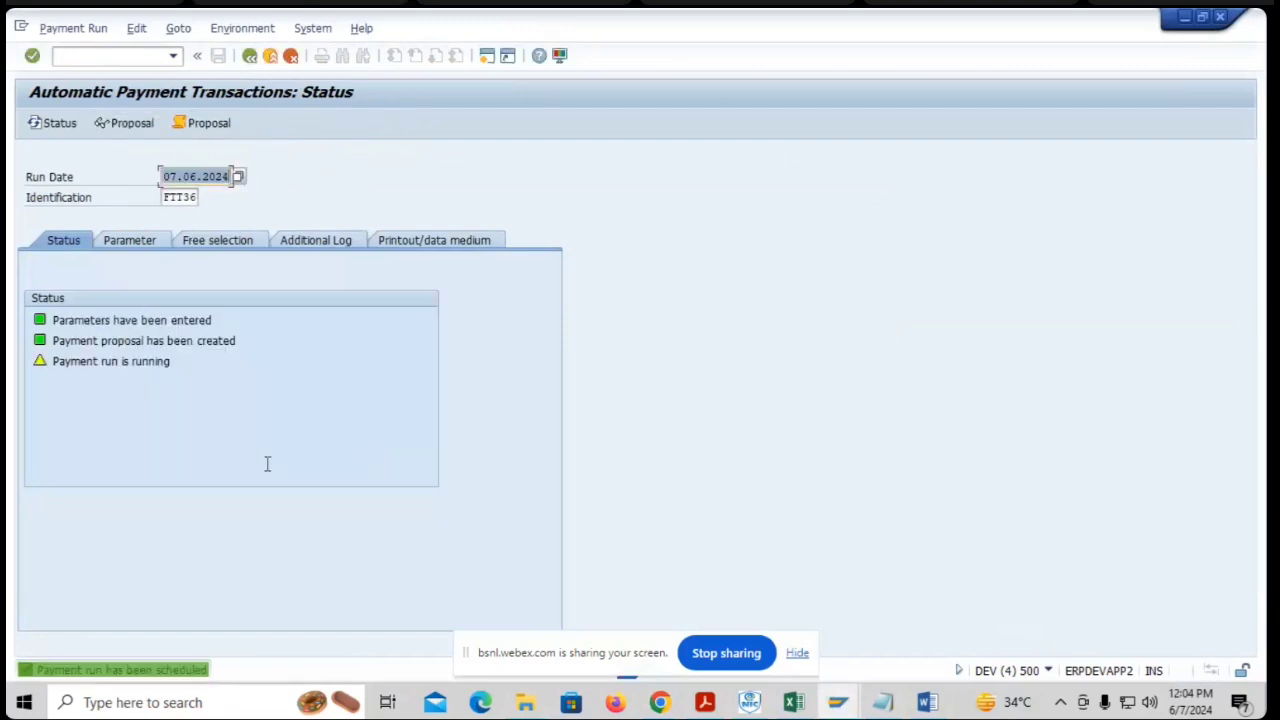
key(Return)
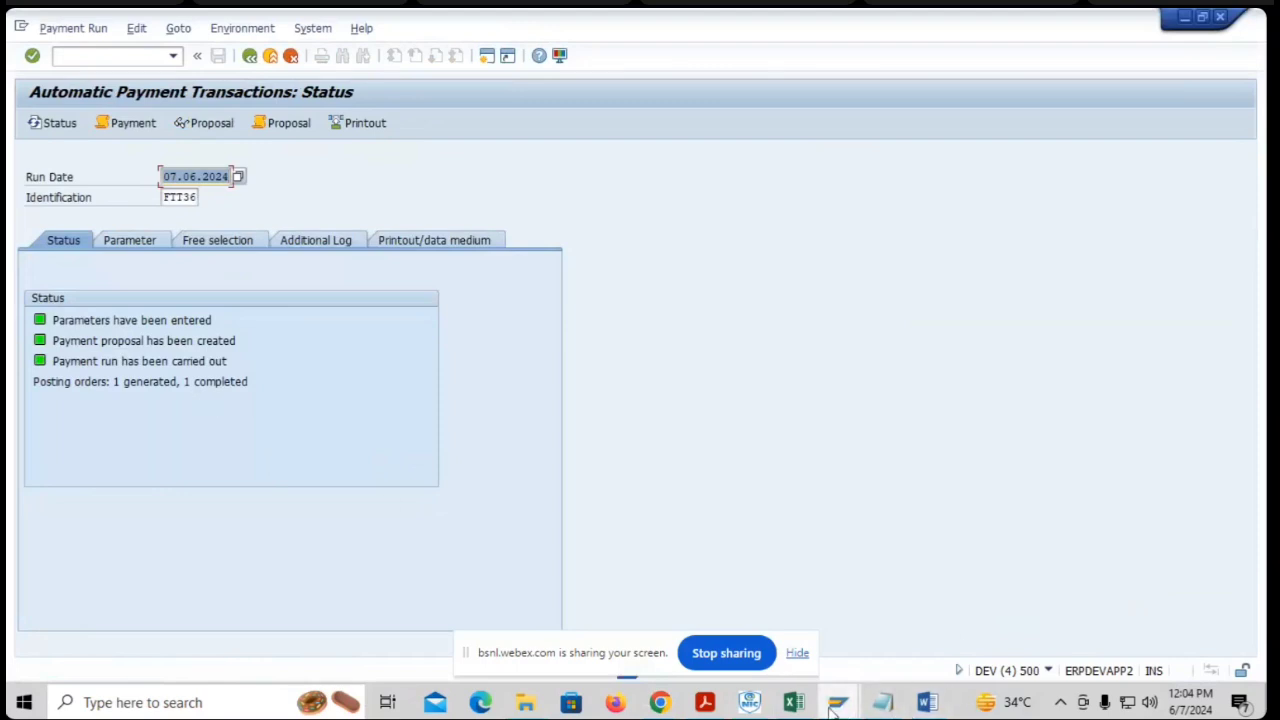
- In the Advance Cash Payout to Partners session, run the ADV/INV payment document update and confirm updating the paid advance documents
mouse_move(836, 705)
click(946, 634)
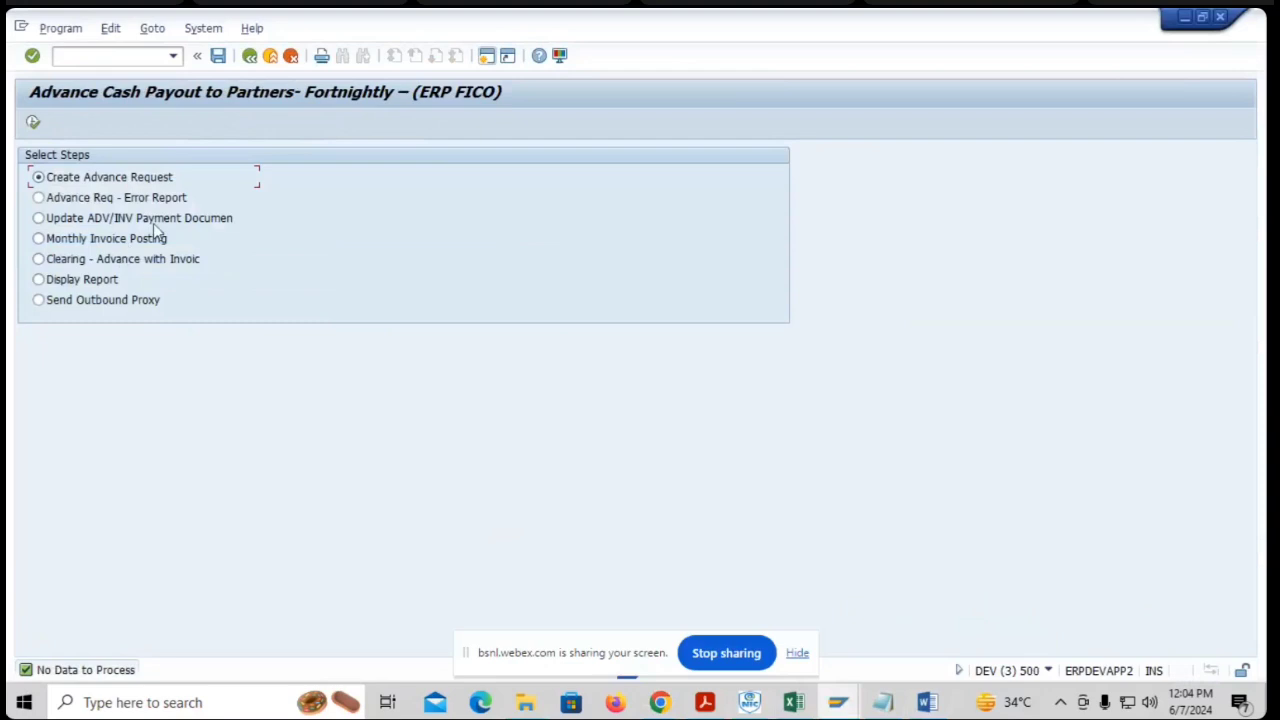
click(50, 218)
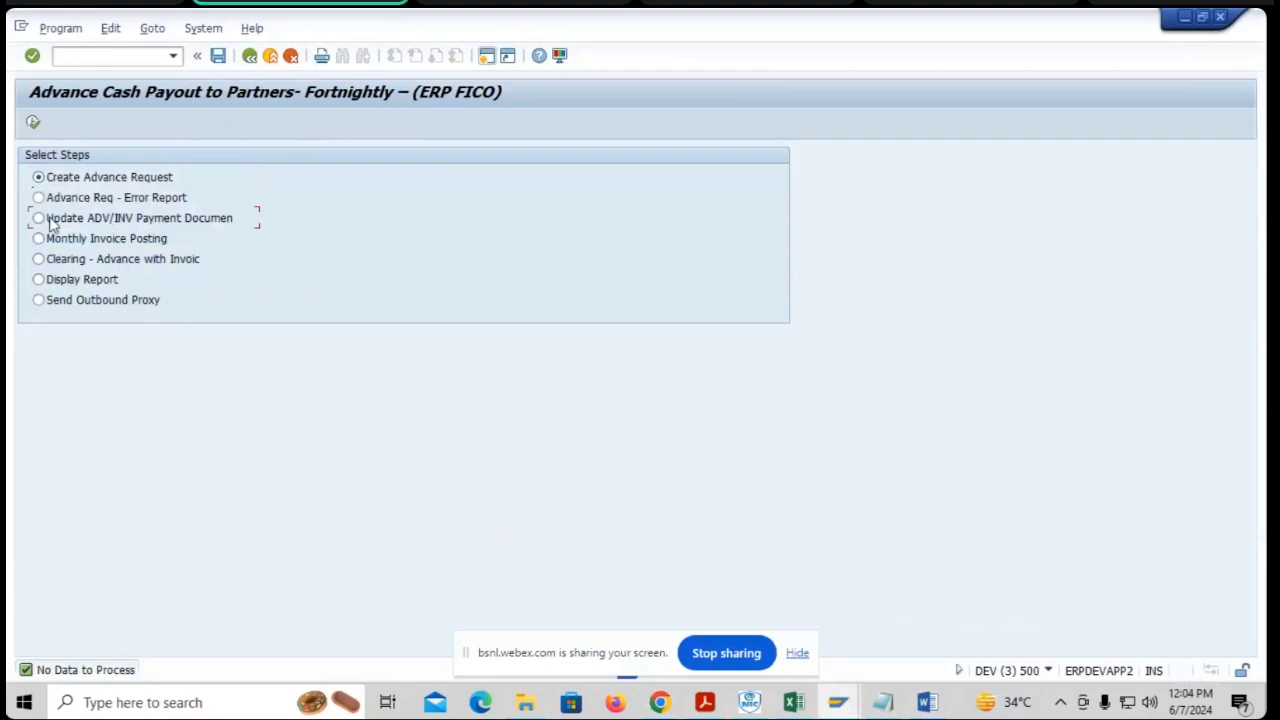
click(33, 124)
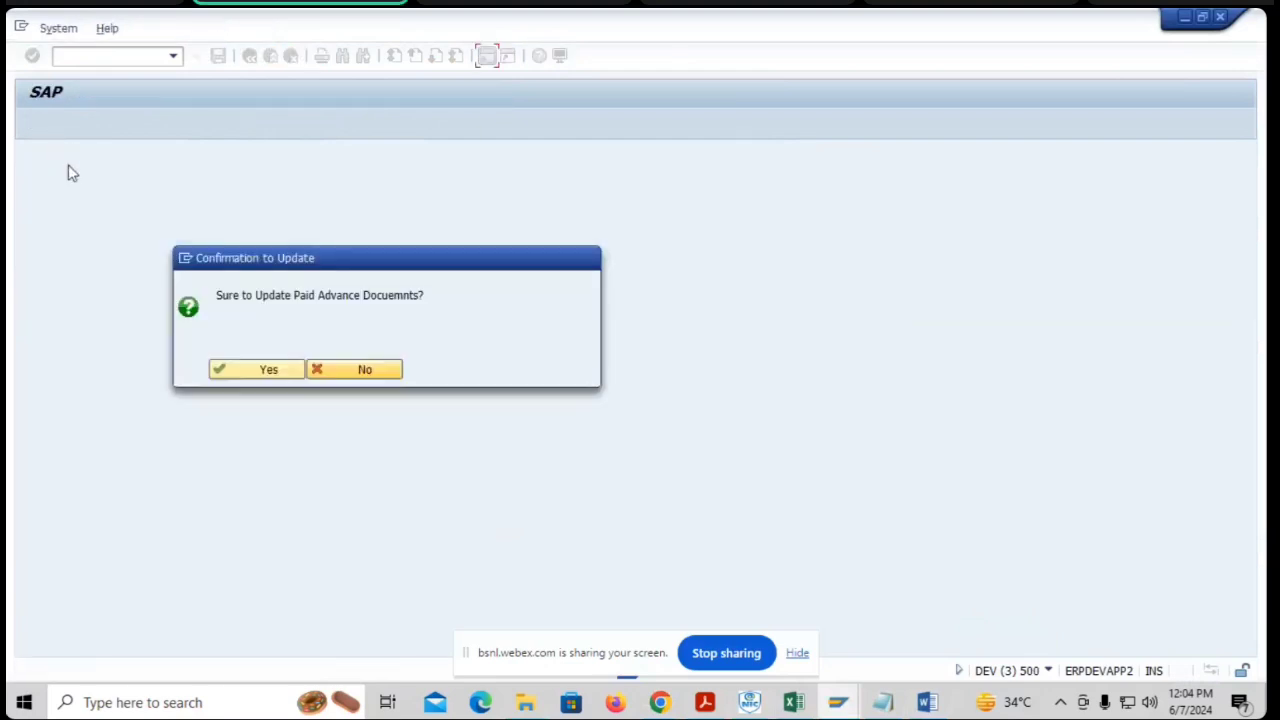
click(267, 372)
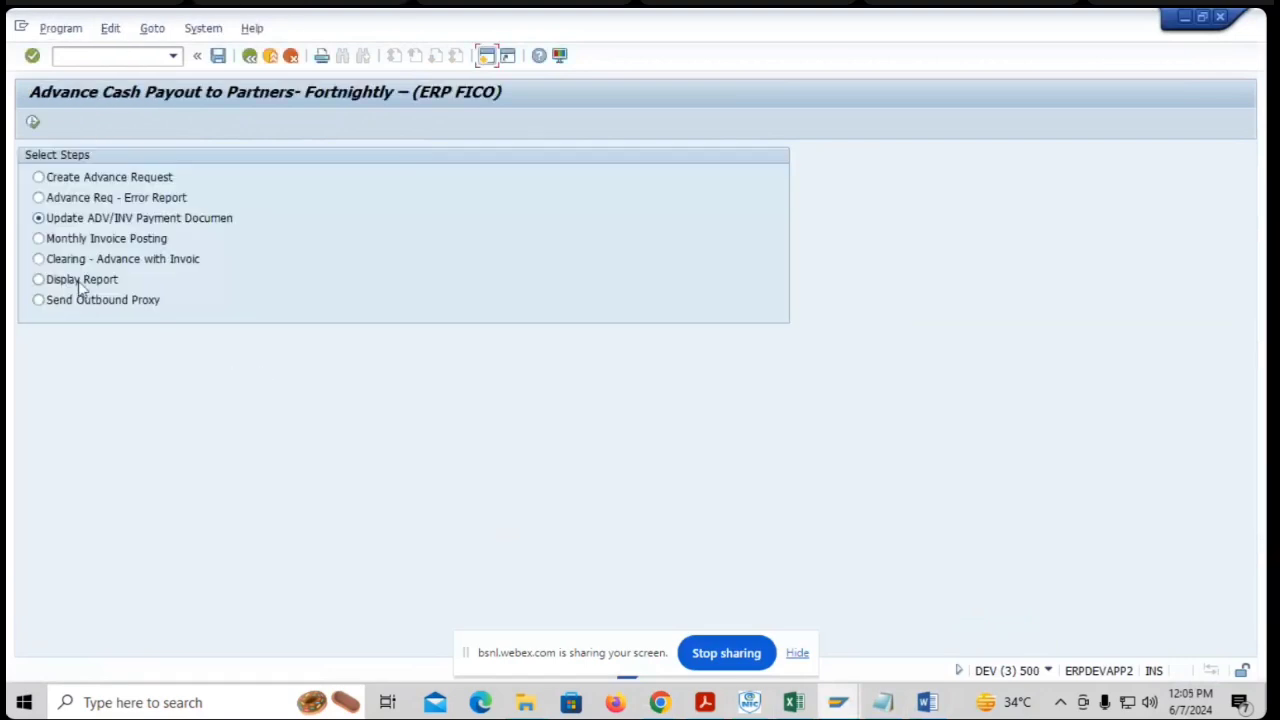
- Display the advance payout and invoice report for BA code 1701 and ADV invoice date 07.06.2024
click(76, 282)
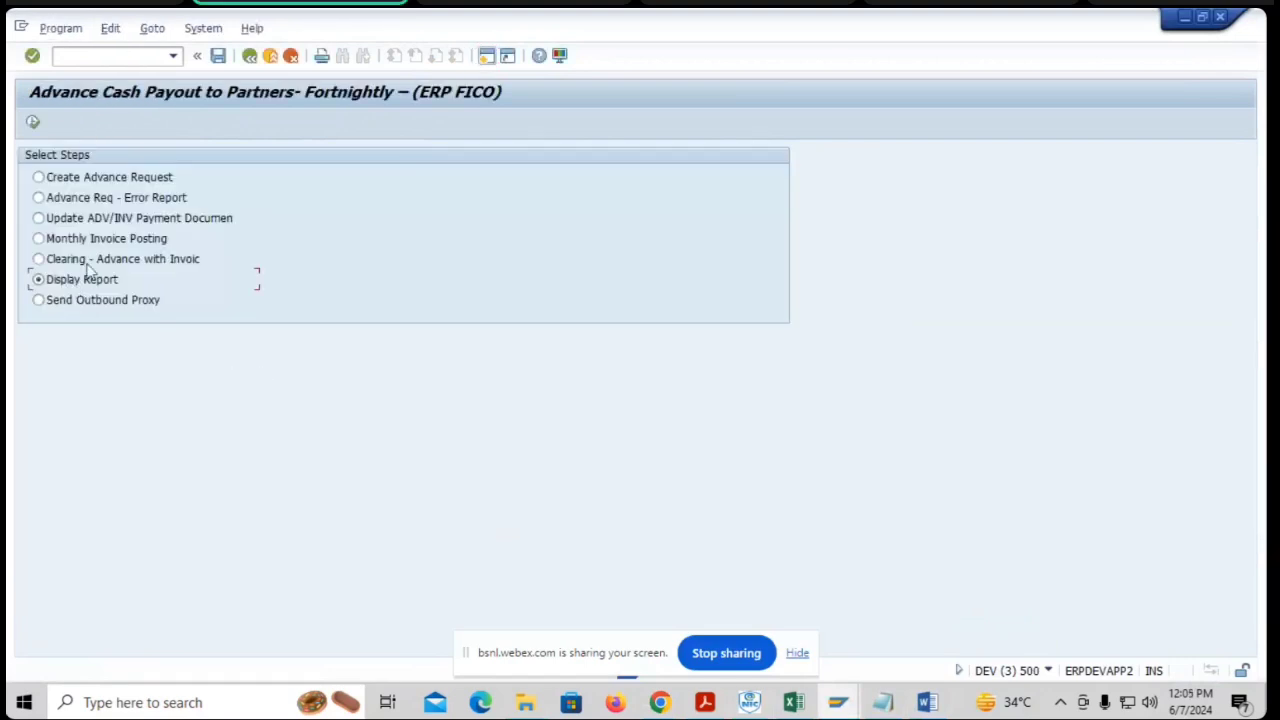
click(33, 122)
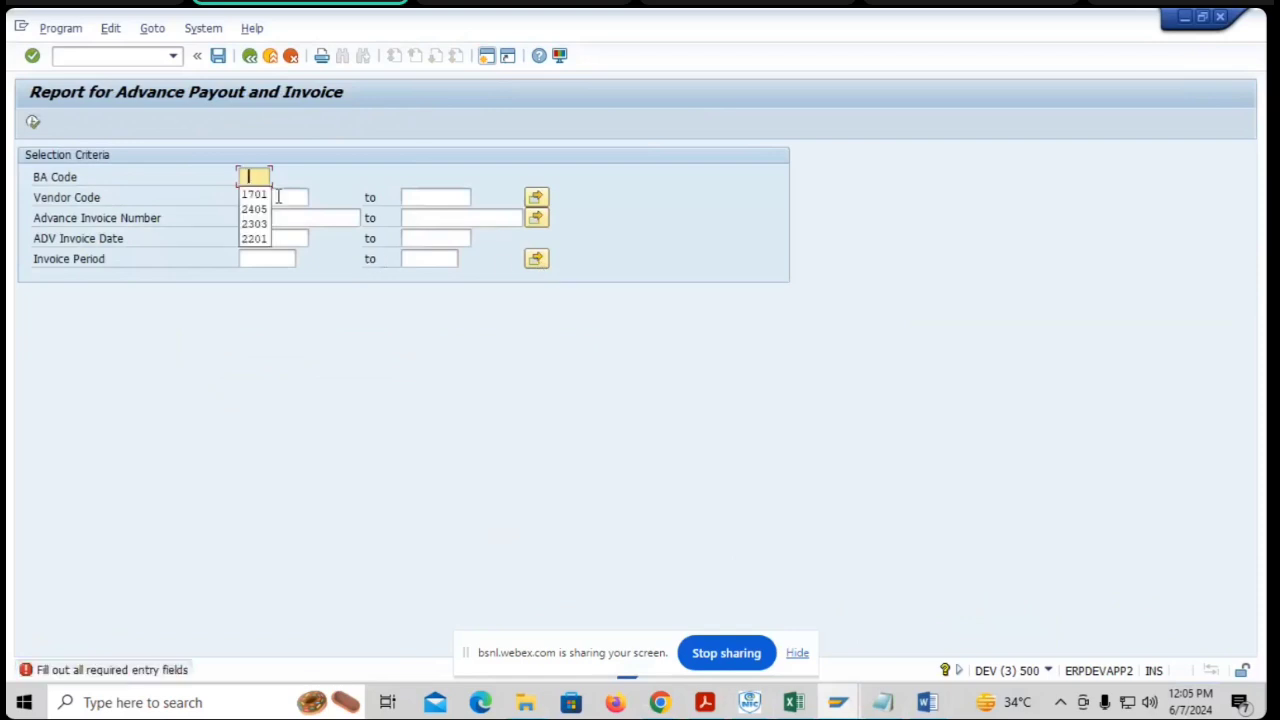
click(256, 195)
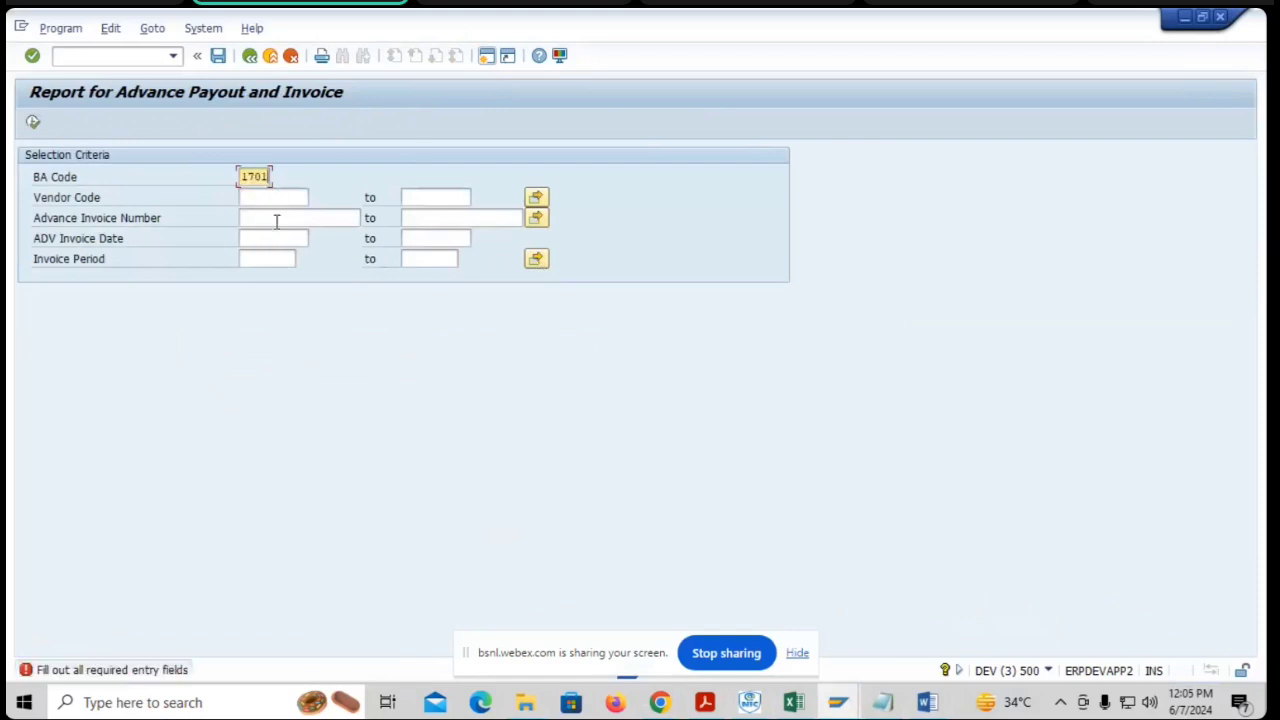
click(275, 238)
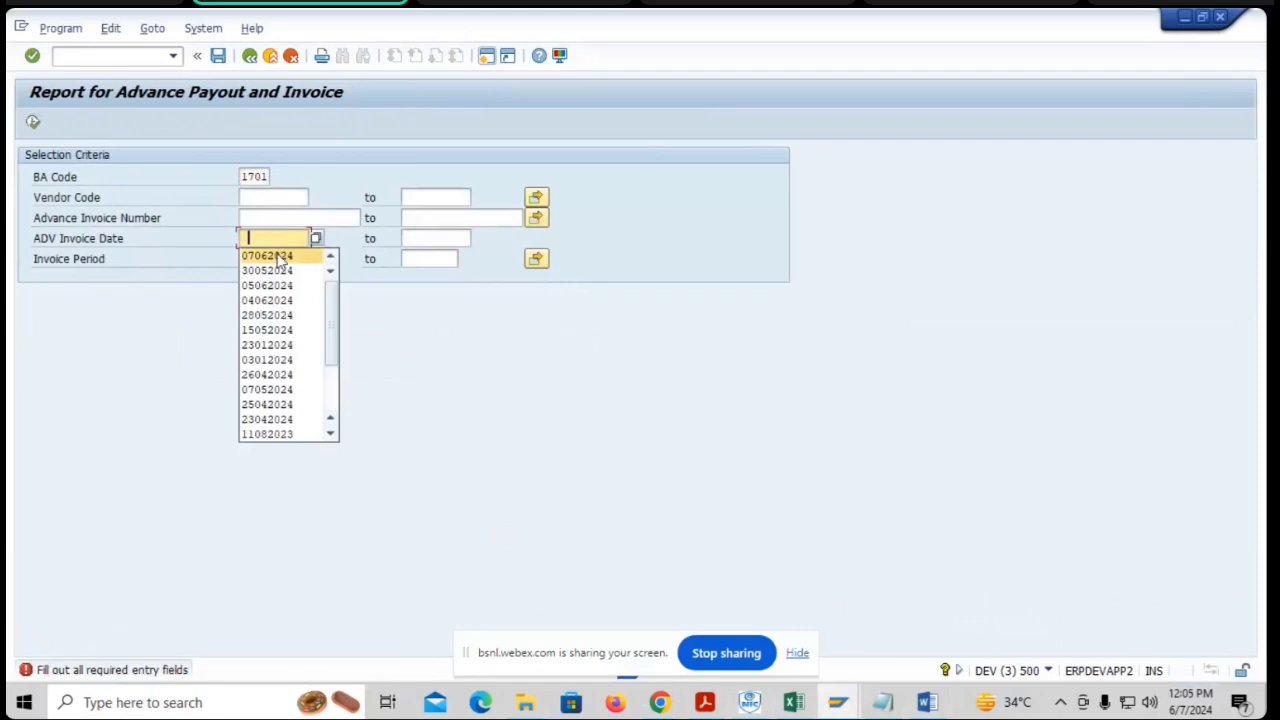
click(281, 256)
click(33, 121)
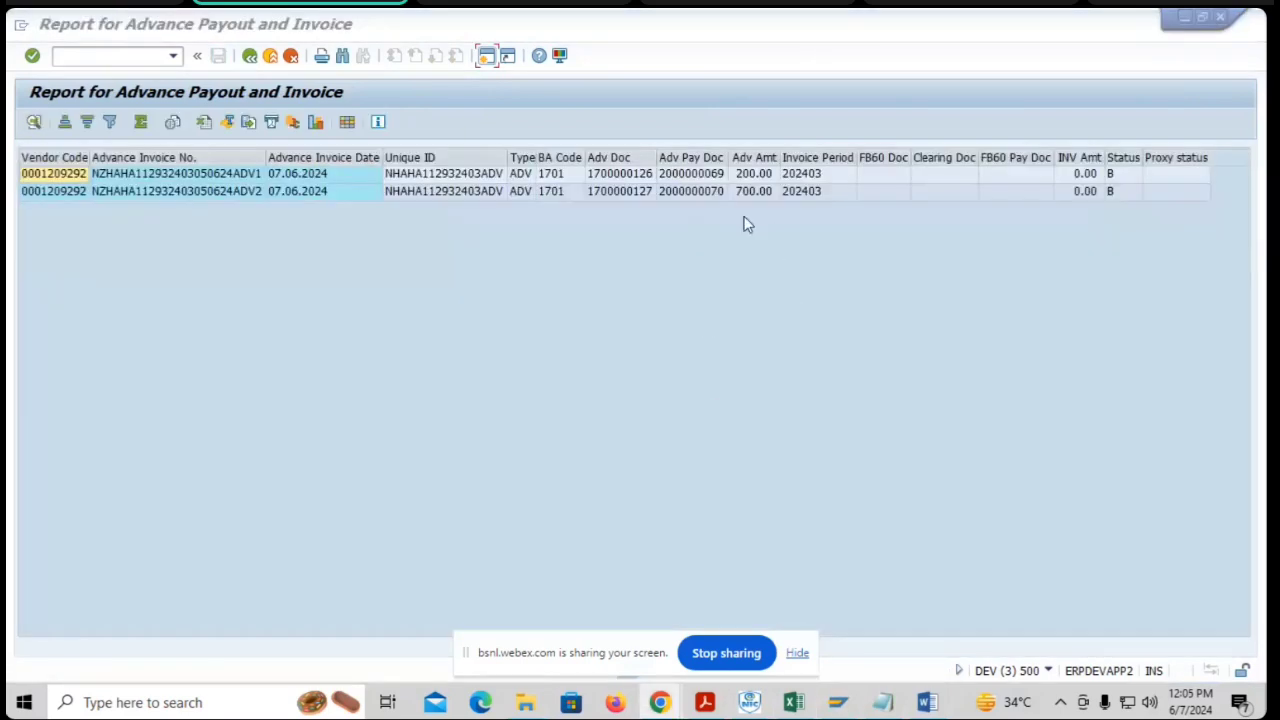
- Check the advance document and advance payment document numbers of both advances in the report
click(682, 158)
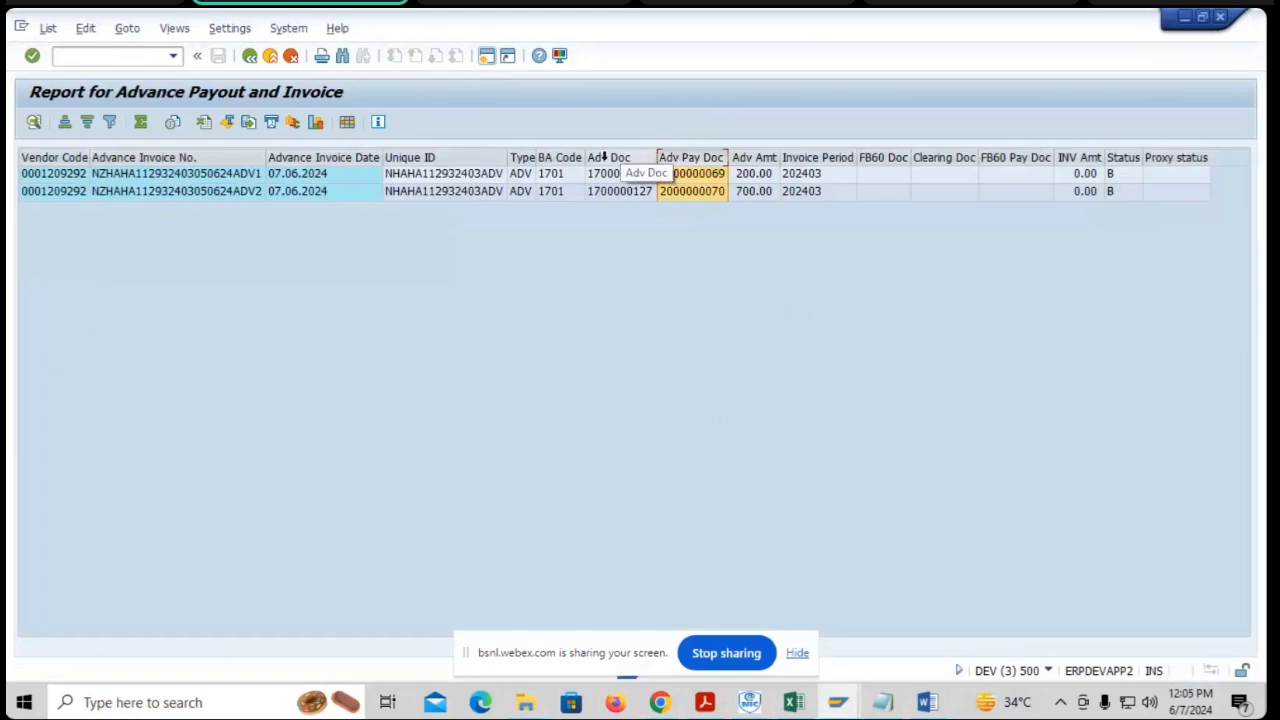
click(606, 158)
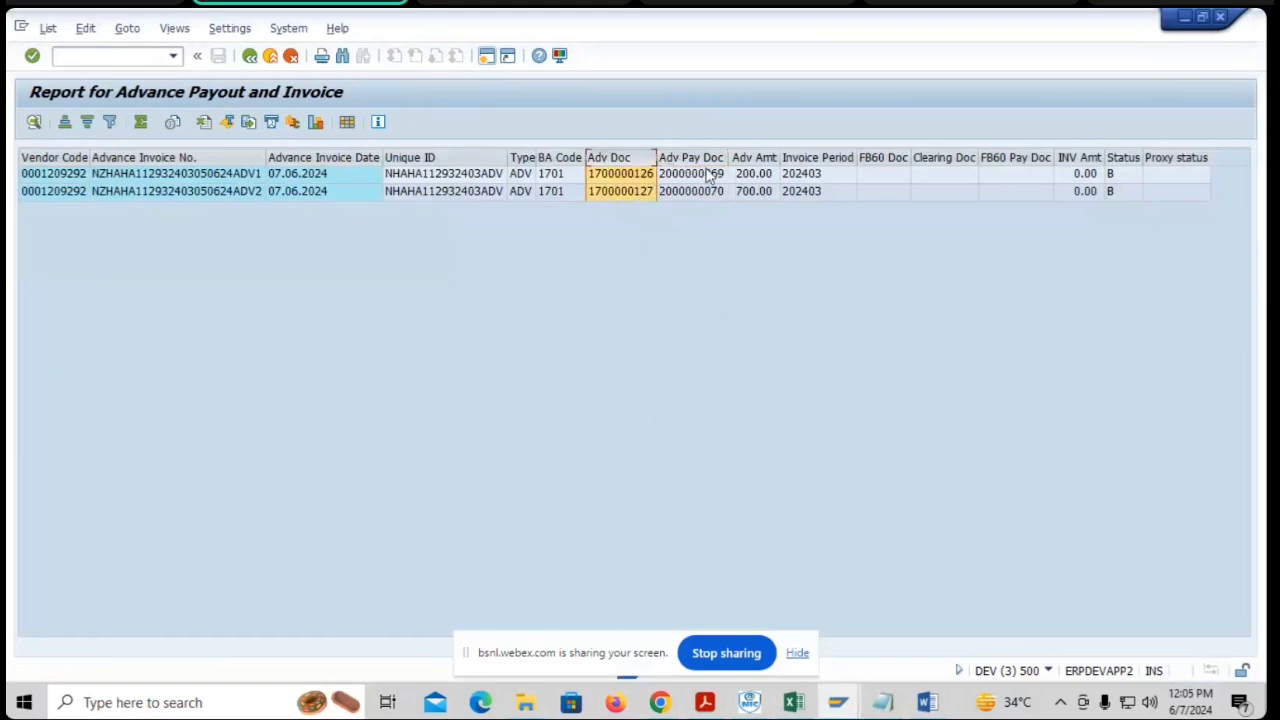
click(700, 158)
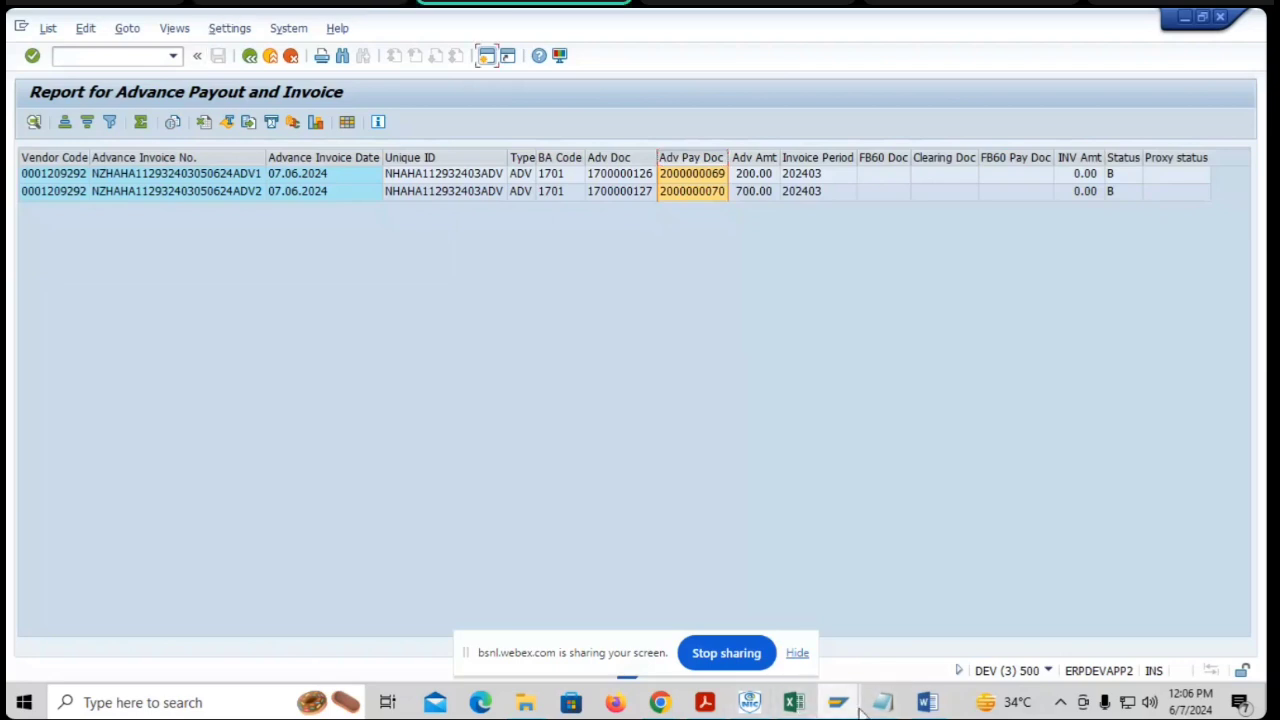
- Leave the report and select Monthly Invoice Posting among the advance payout steps
click(833, 709)
click(980, 602)
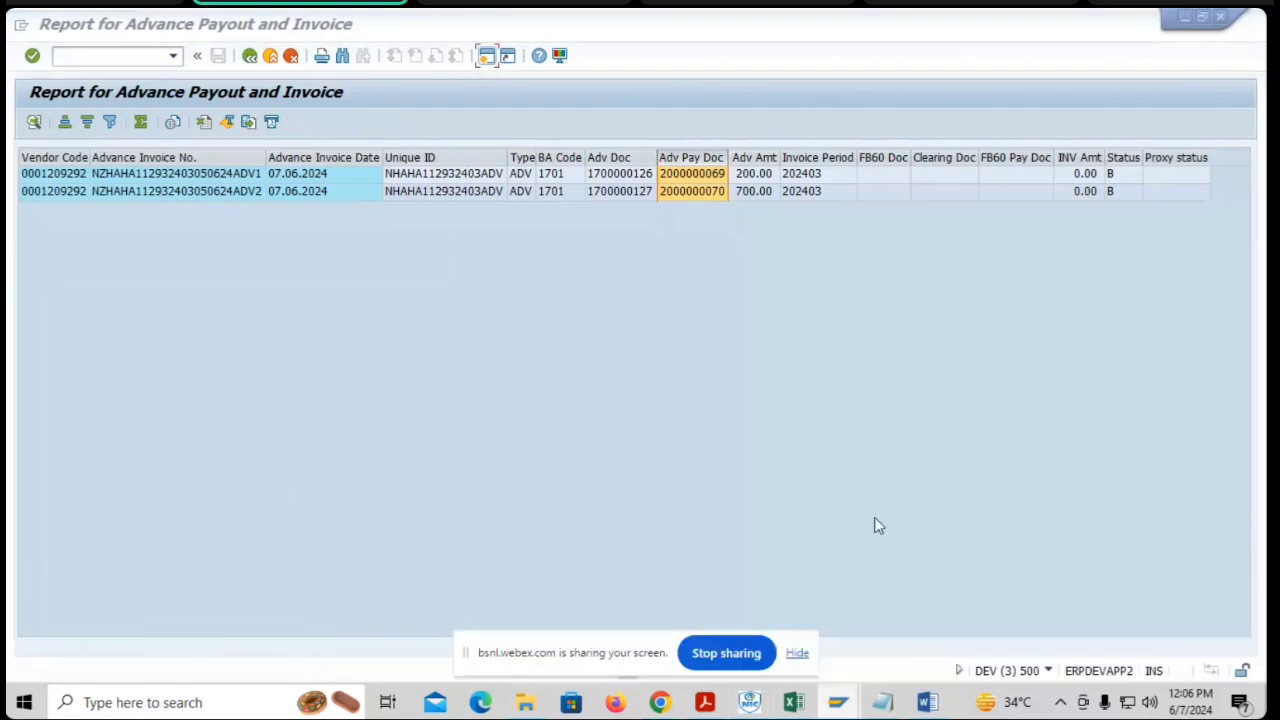
click(250, 57)
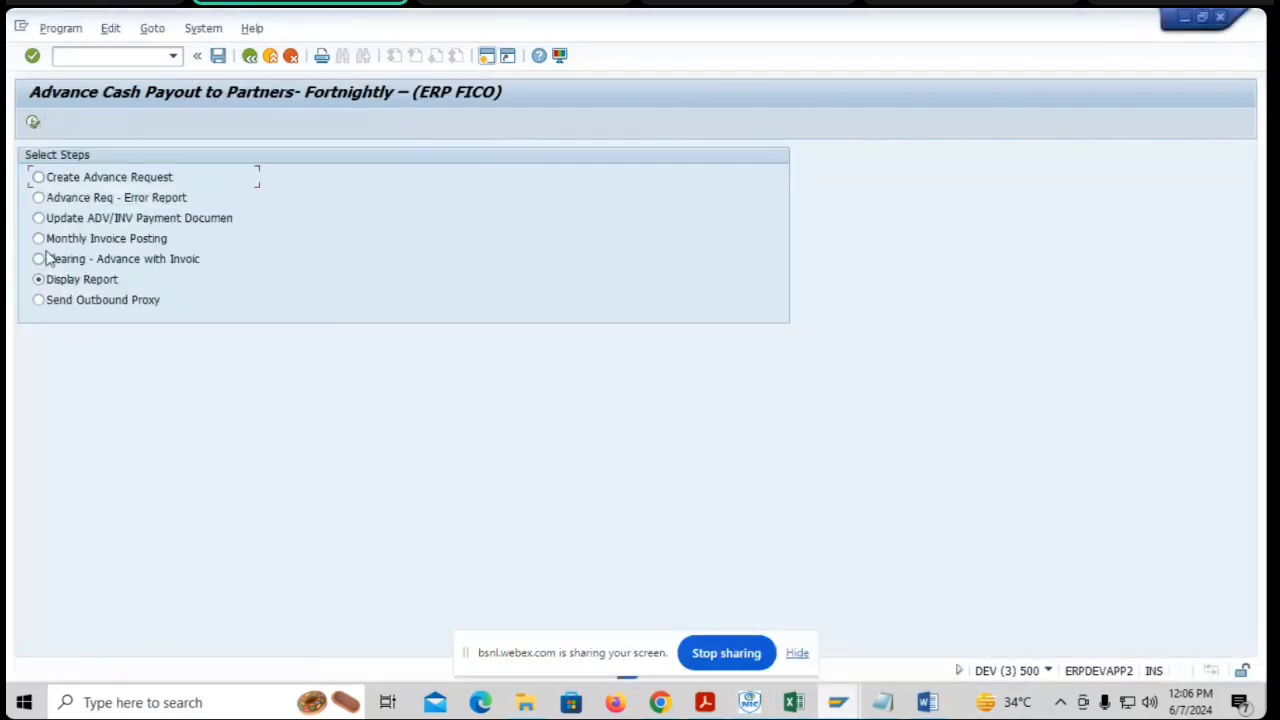
click(99, 249)
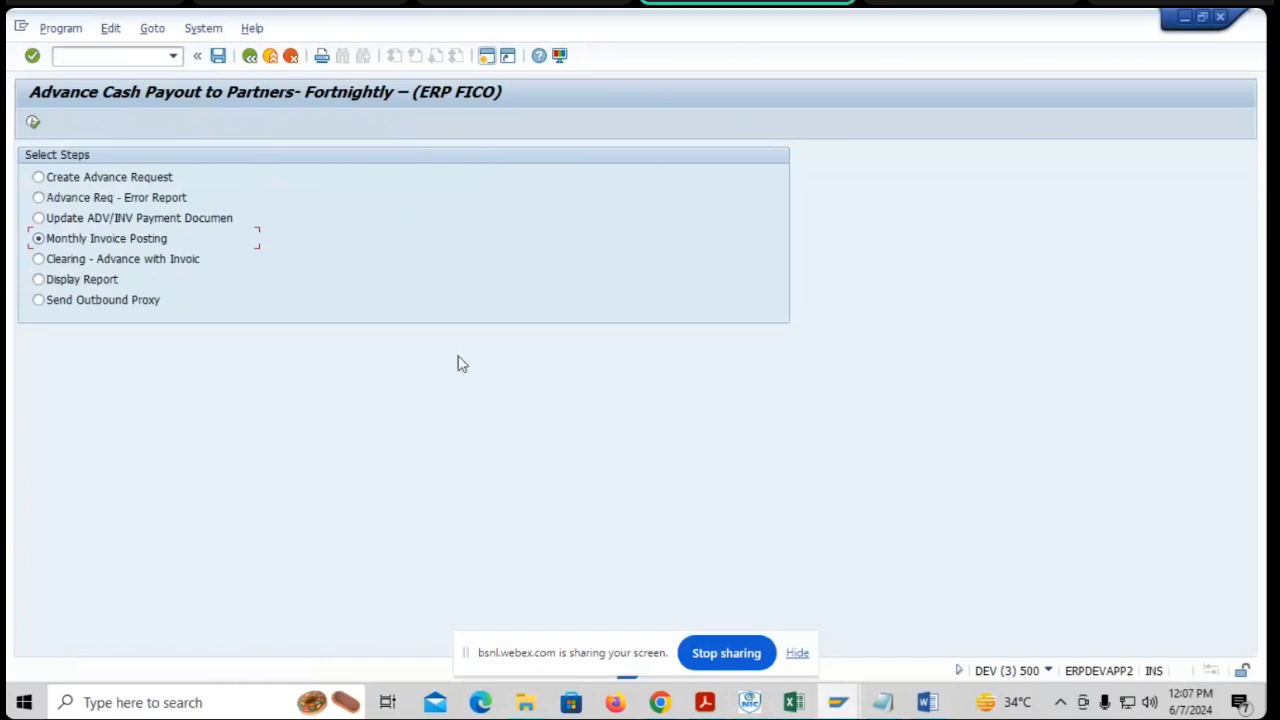
click(33, 122)
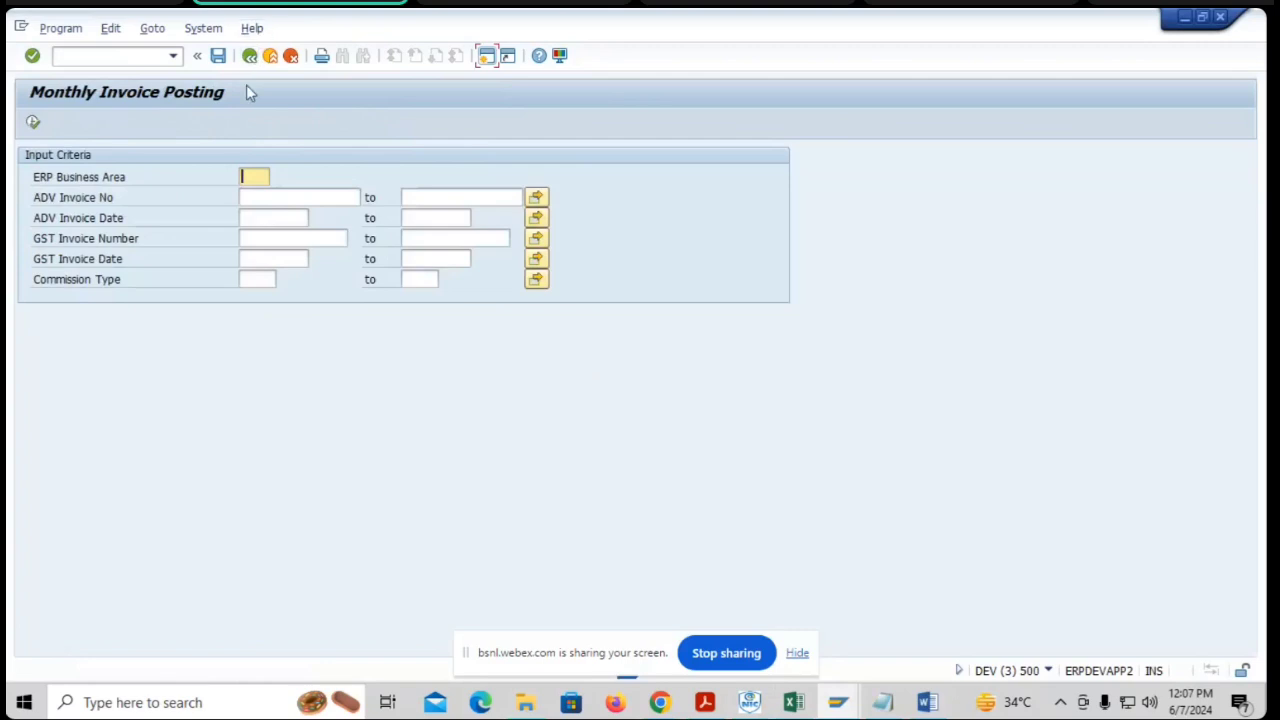
click(249, 57)
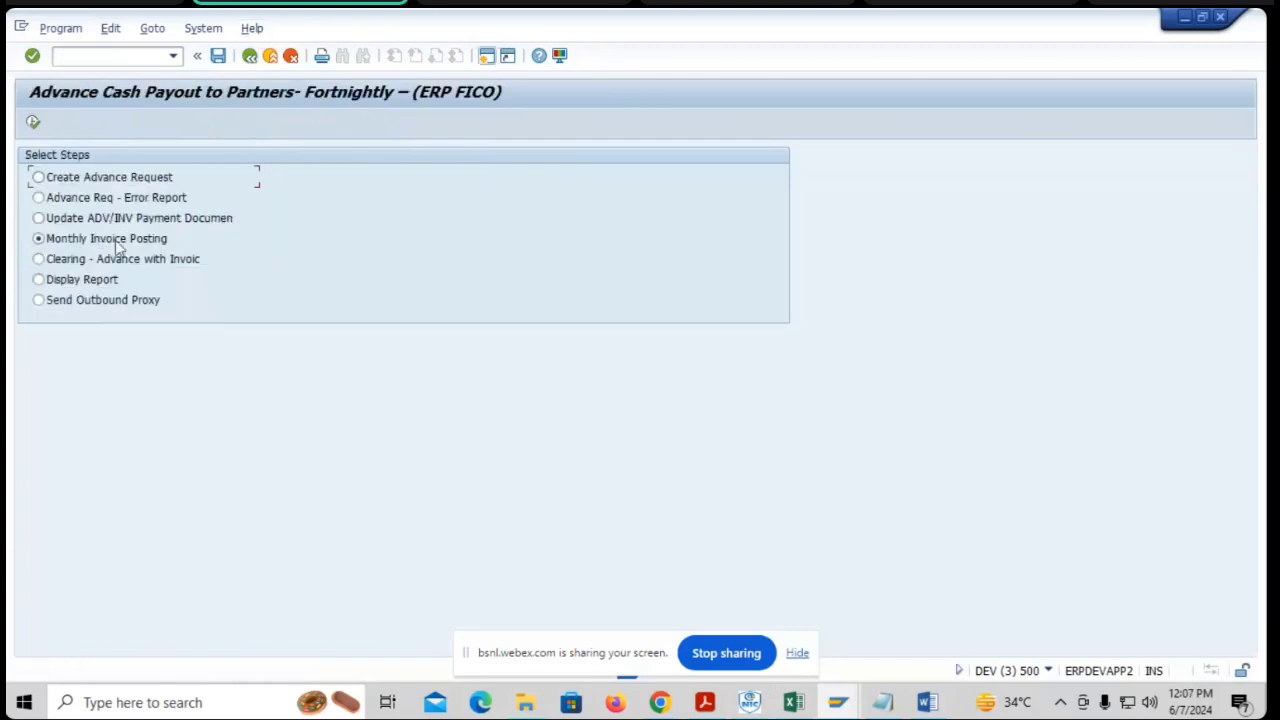
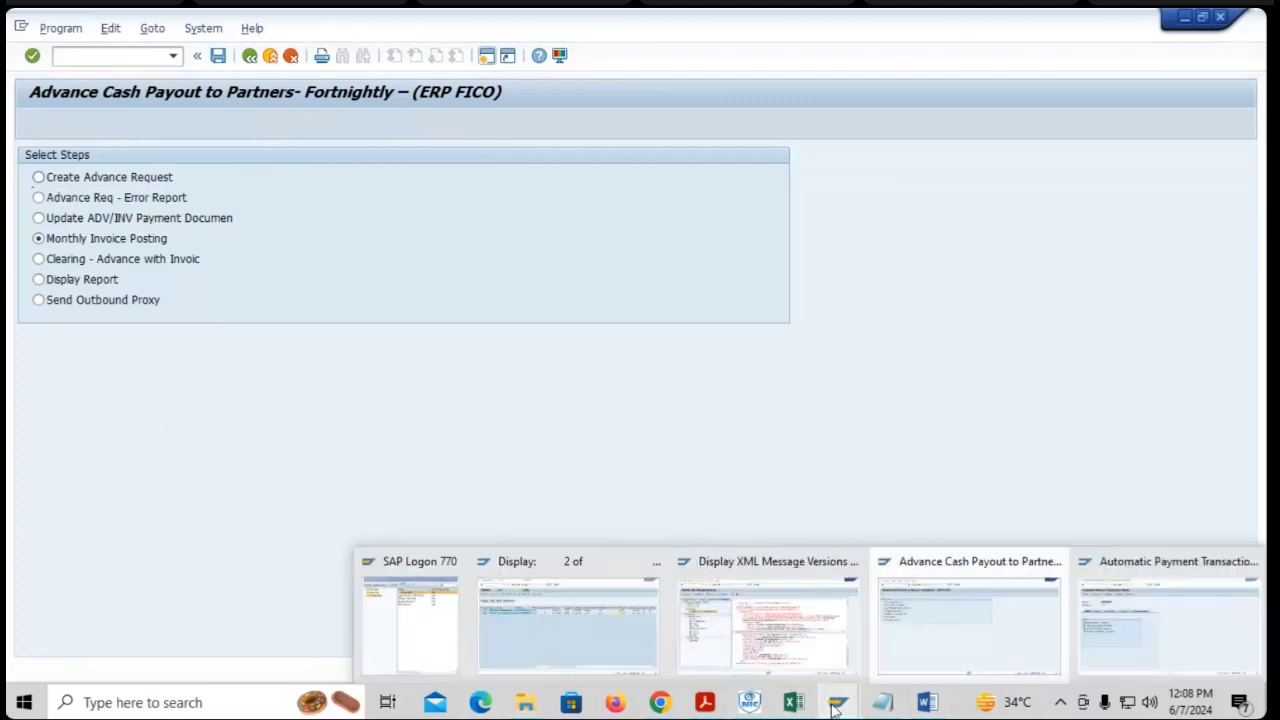
- Refresh the ZFI_ADV_PAYOUT table display to check for the monthly invoice entry, and return to the Advance Cash Payout session
click(581, 610)
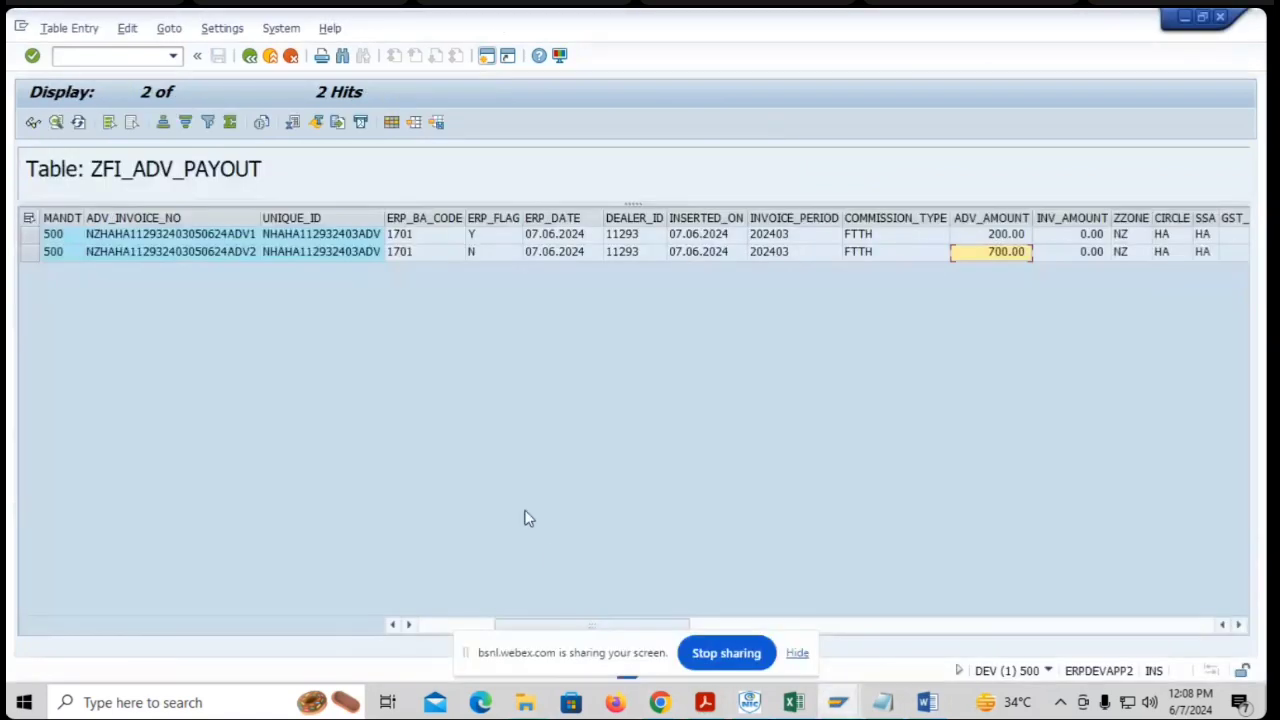
click(78, 124)
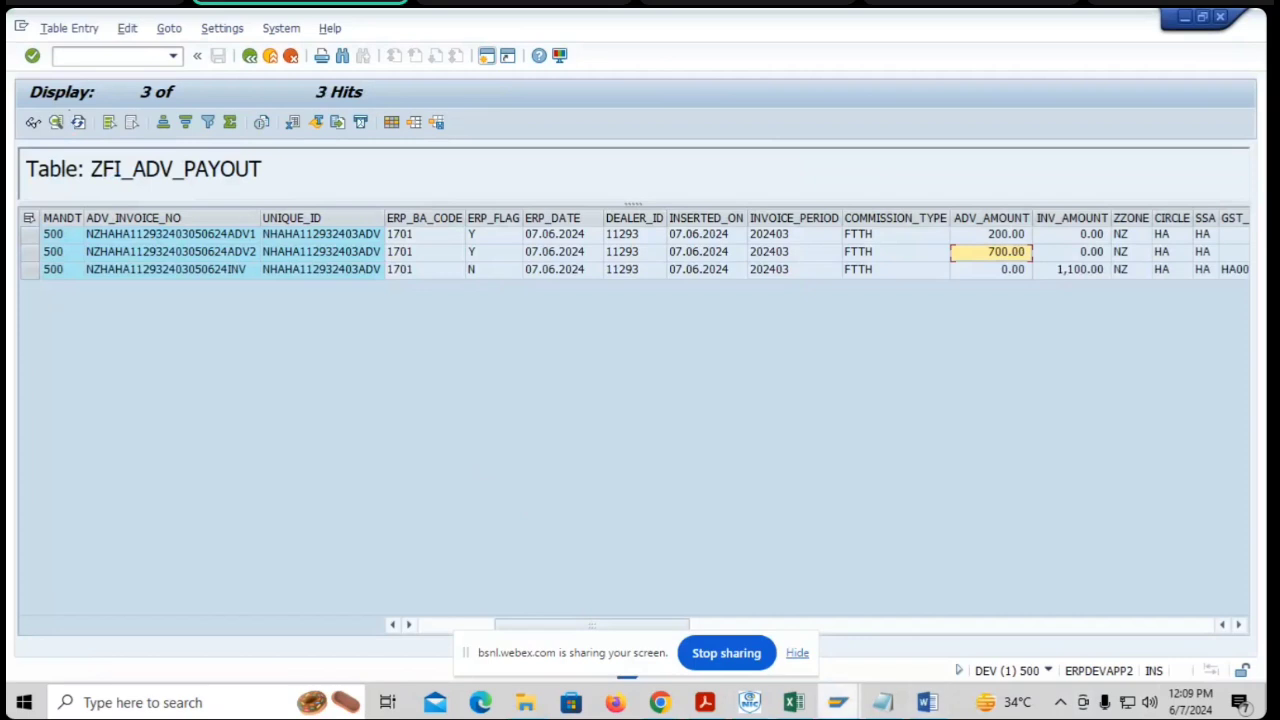
click(838, 708)
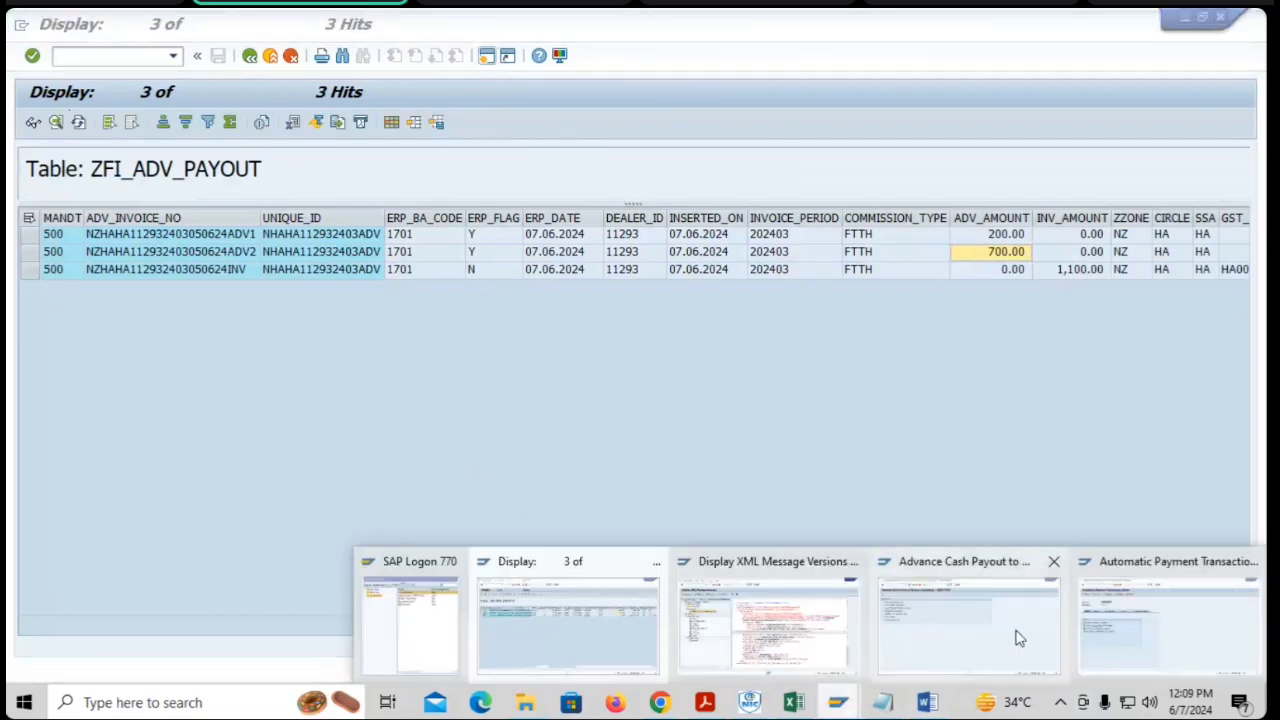
click(1018, 638)
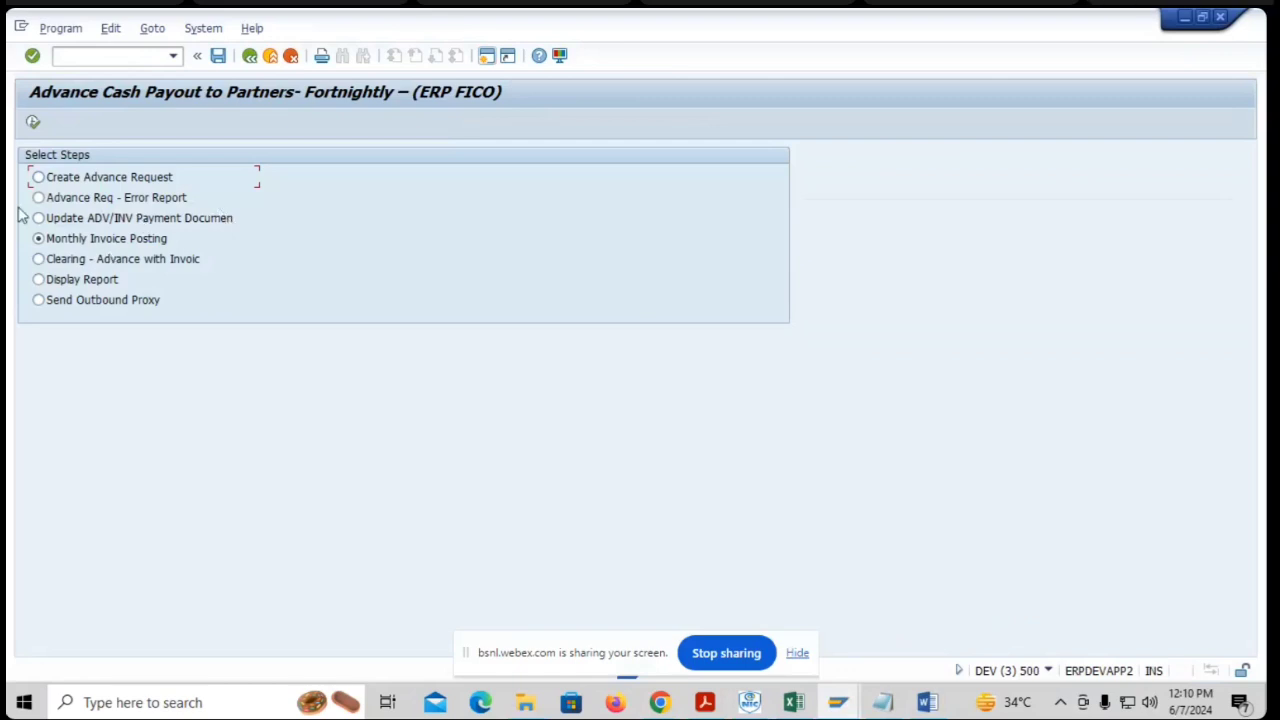
- Run Monthly Invoice Posting for ERP business area 1701 and ADV invoice date 07.06.2024
click(33, 122)
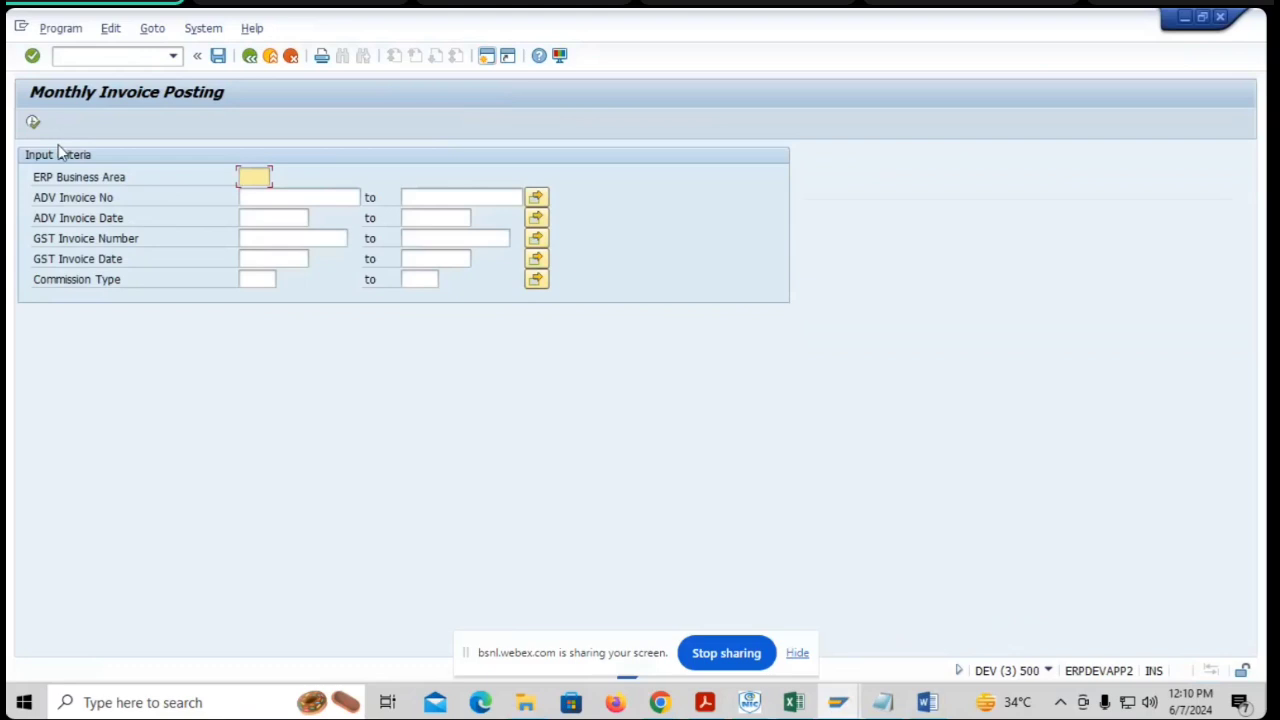
key(F4)
click(254, 194)
click(268, 218)
text(07.06.20)
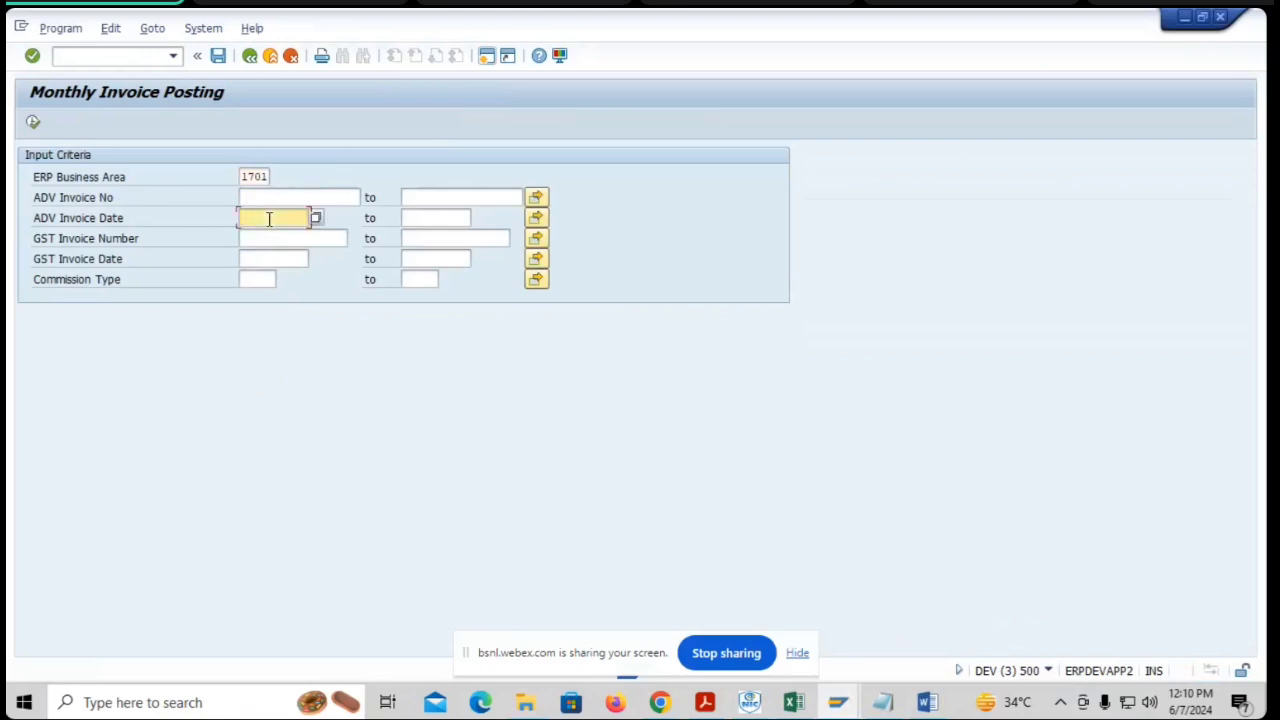
text(24)
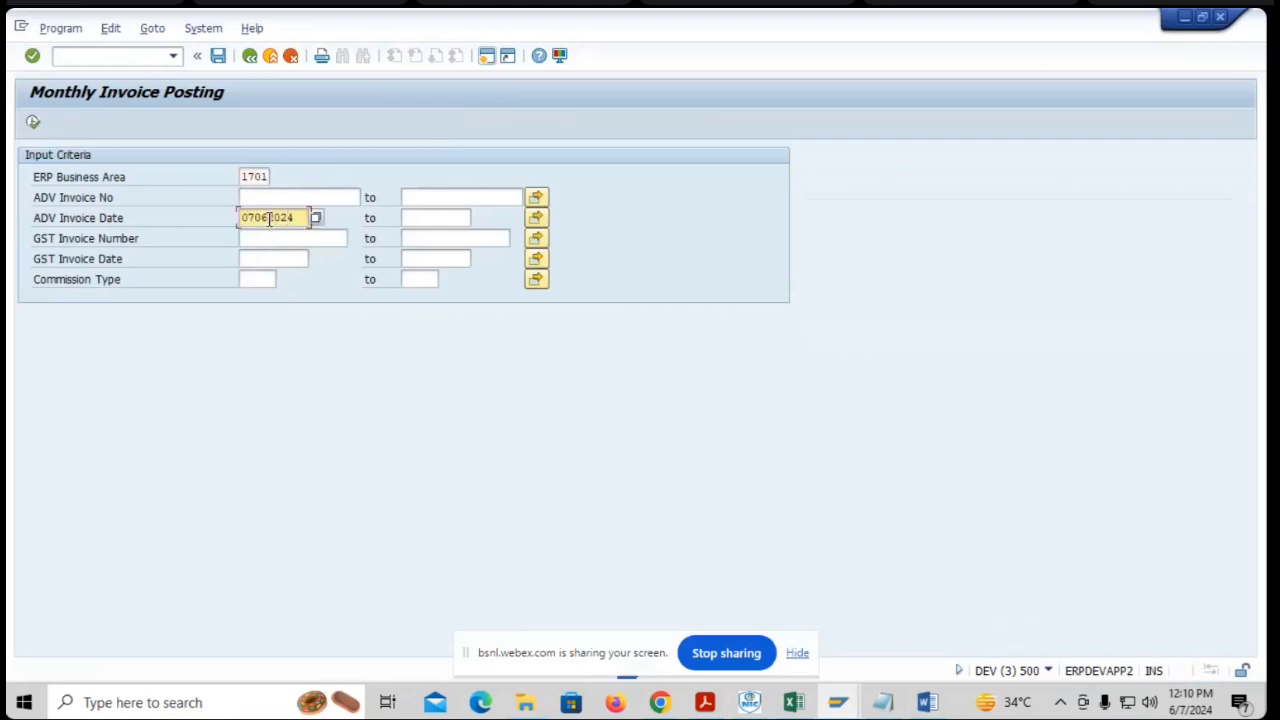
key(Return)
click(34, 123)
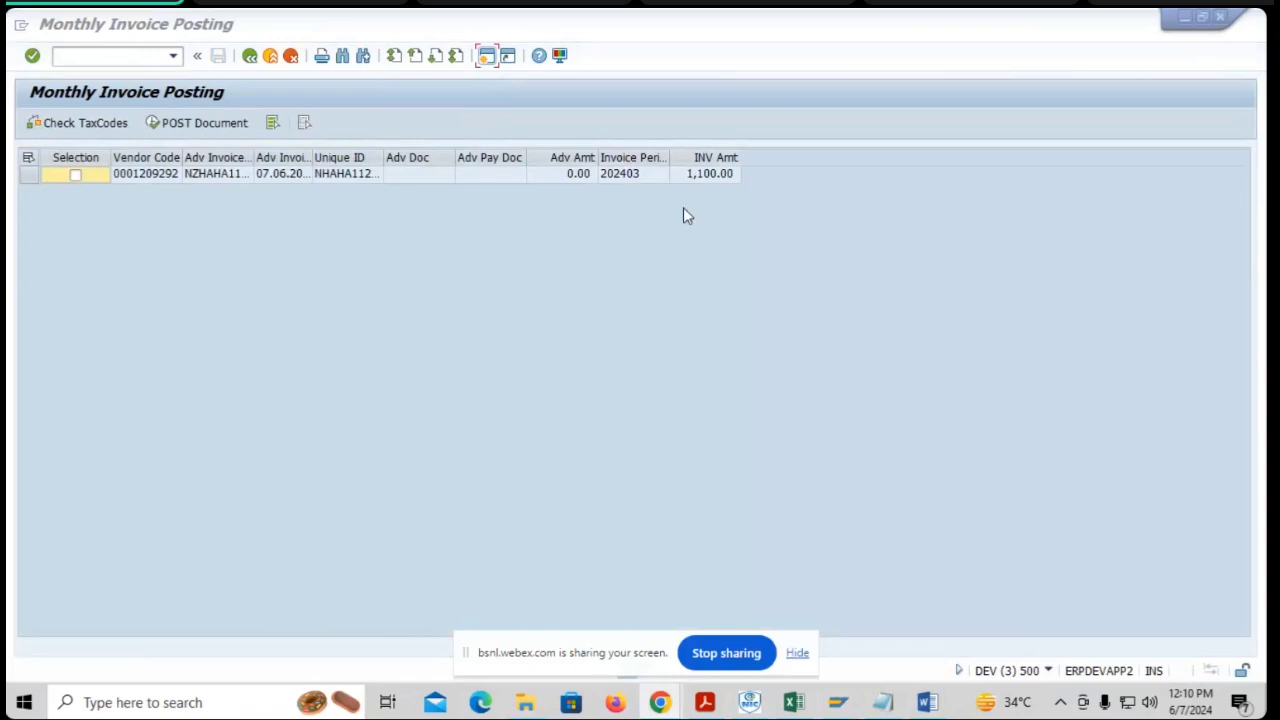
- Select the listed invoice for posting and check its GST, GST TDS and withholding tax codes and the message column
click(711, 178)
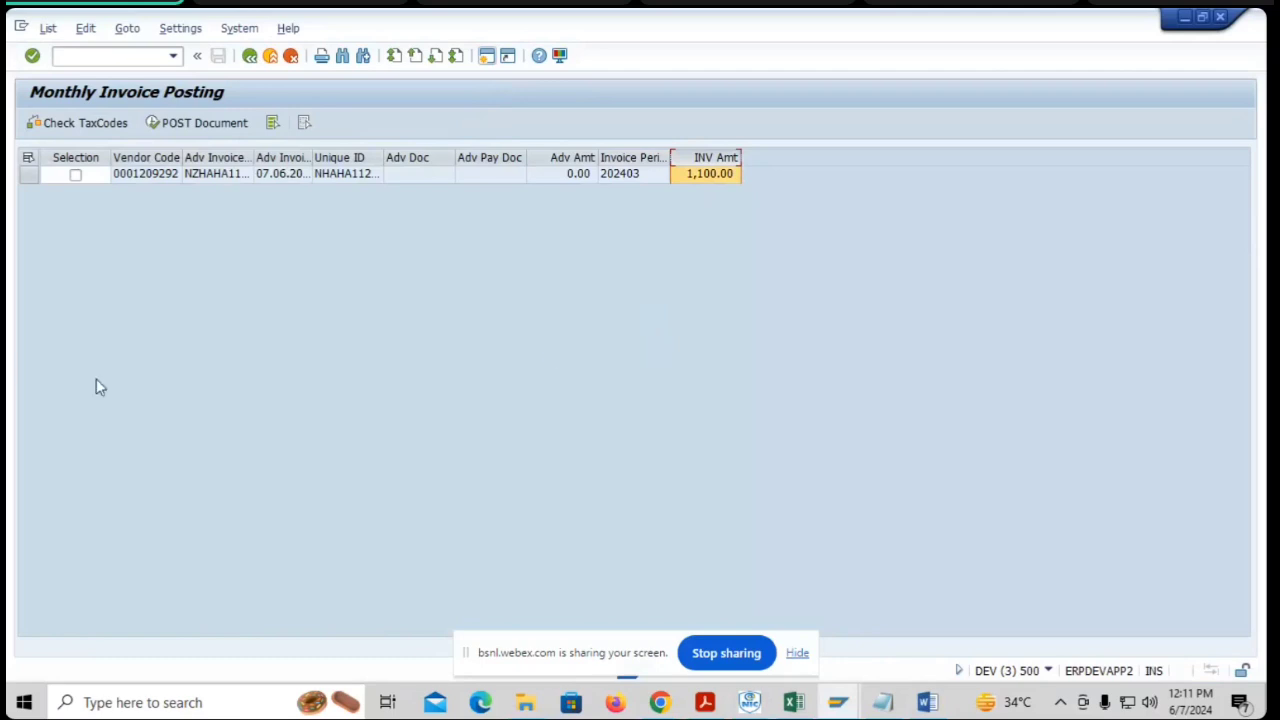
click(75, 176)
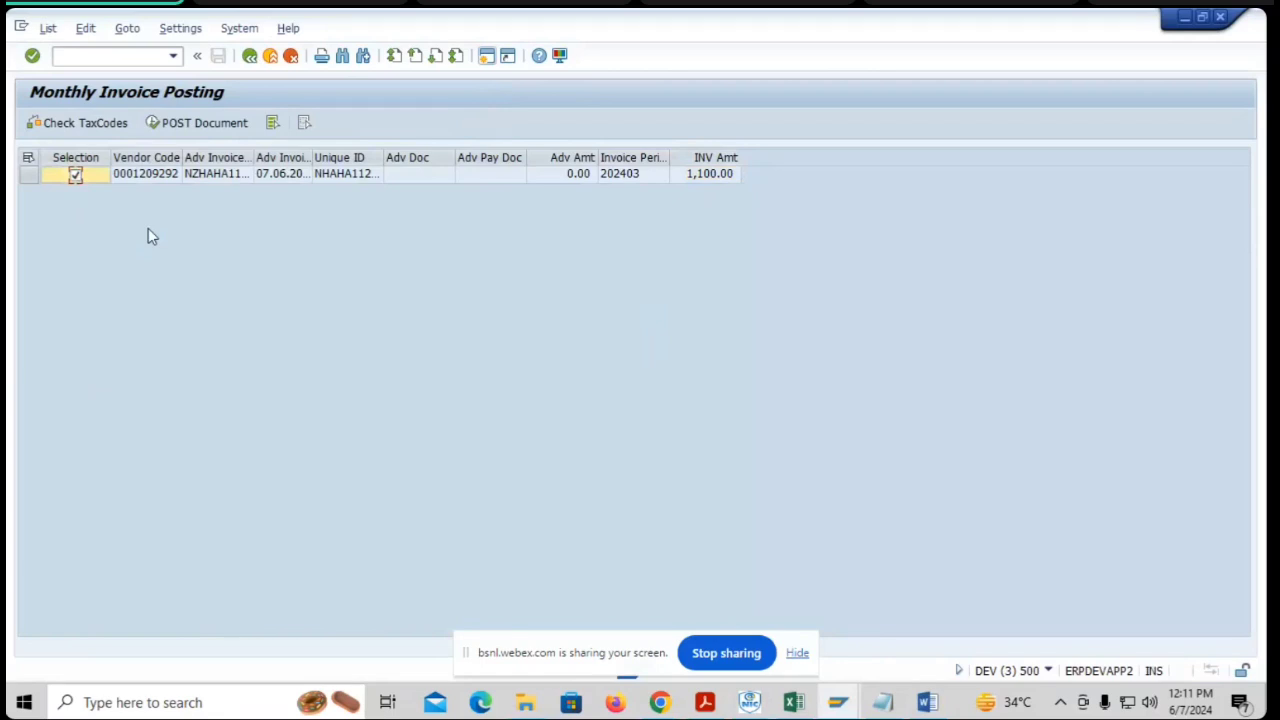
click(109, 128)
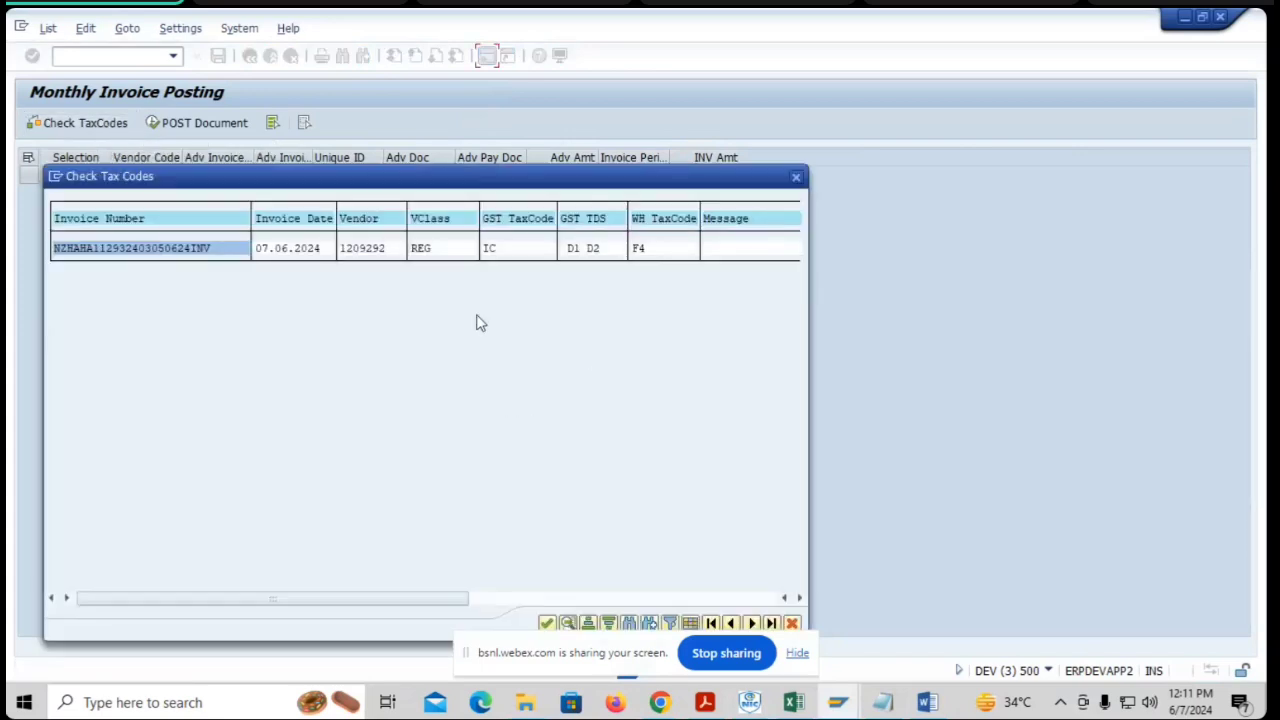
click(736, 225)
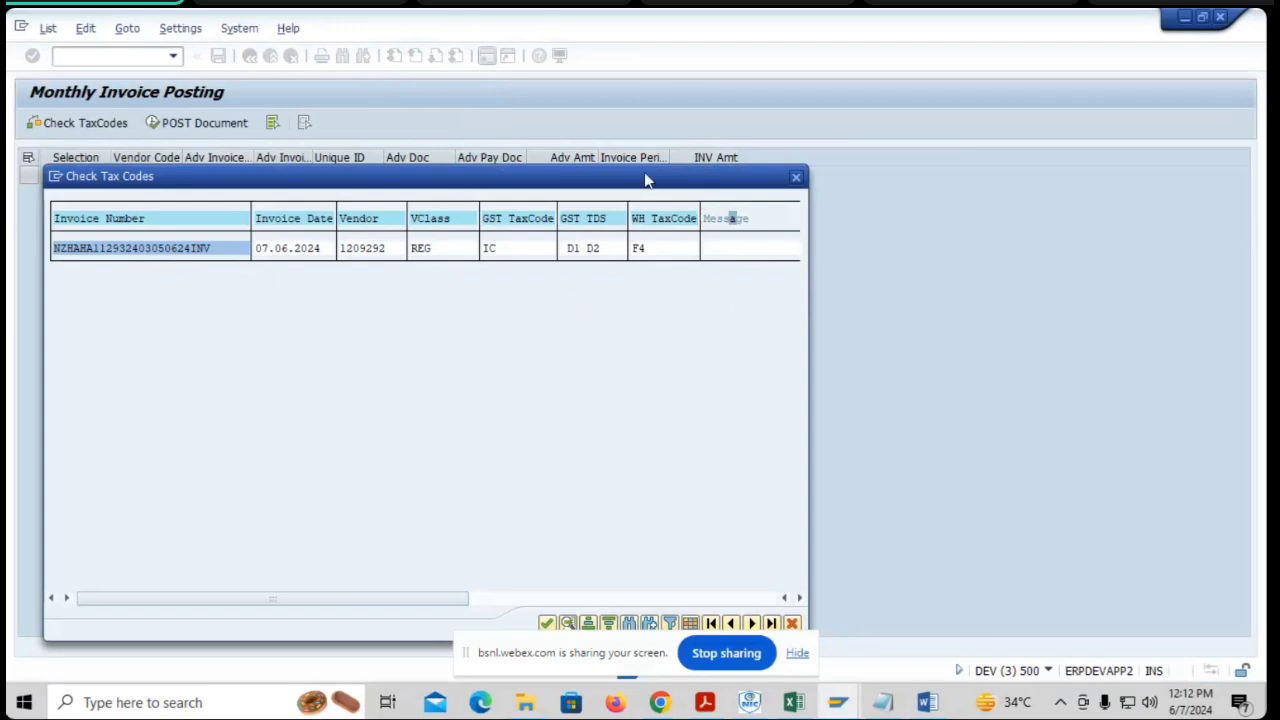
drag(636, 182, 711, 124)
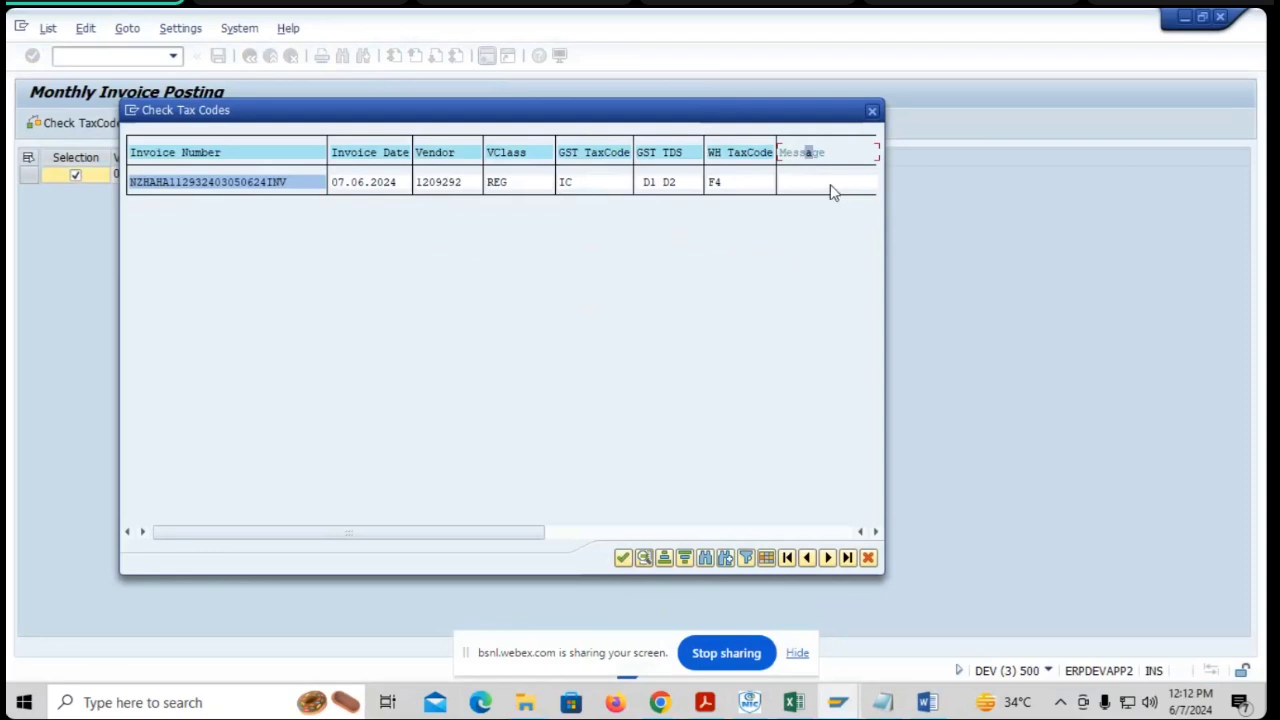
- Close the tax code check, post the selected monthly invoice document, and widen the message column to read the posting result
click(622, 558)
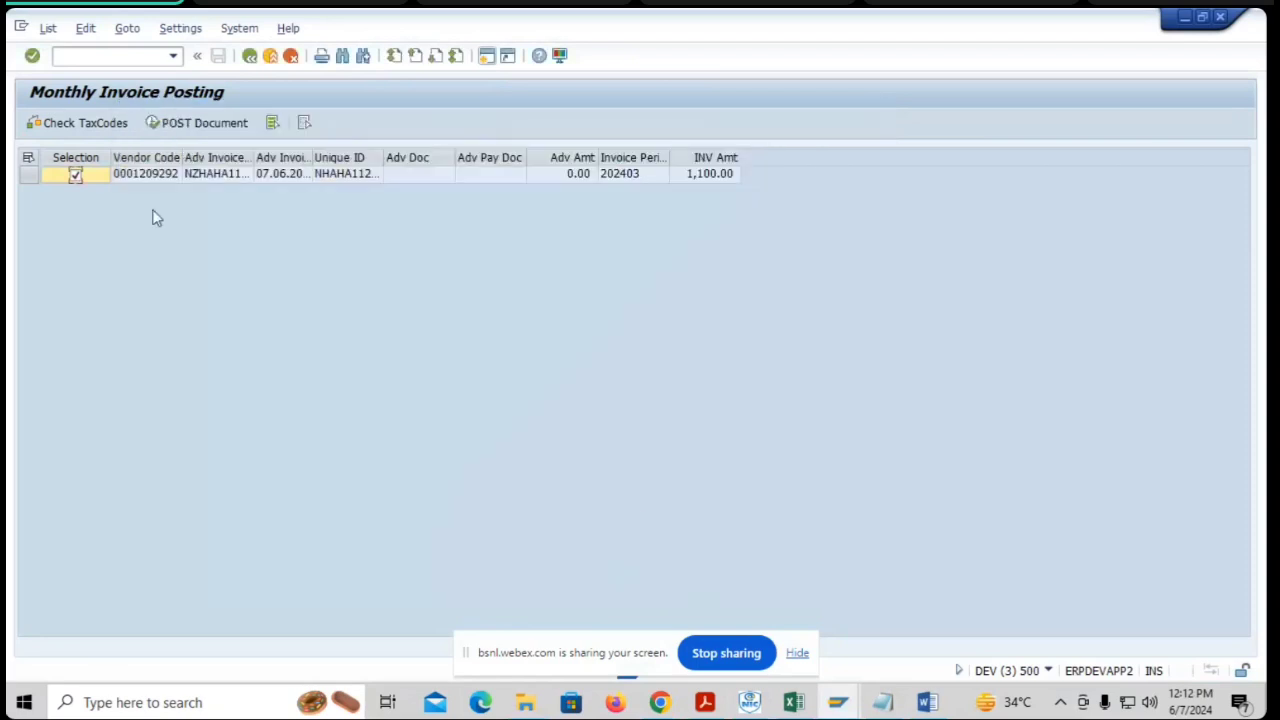
click(192, 124)
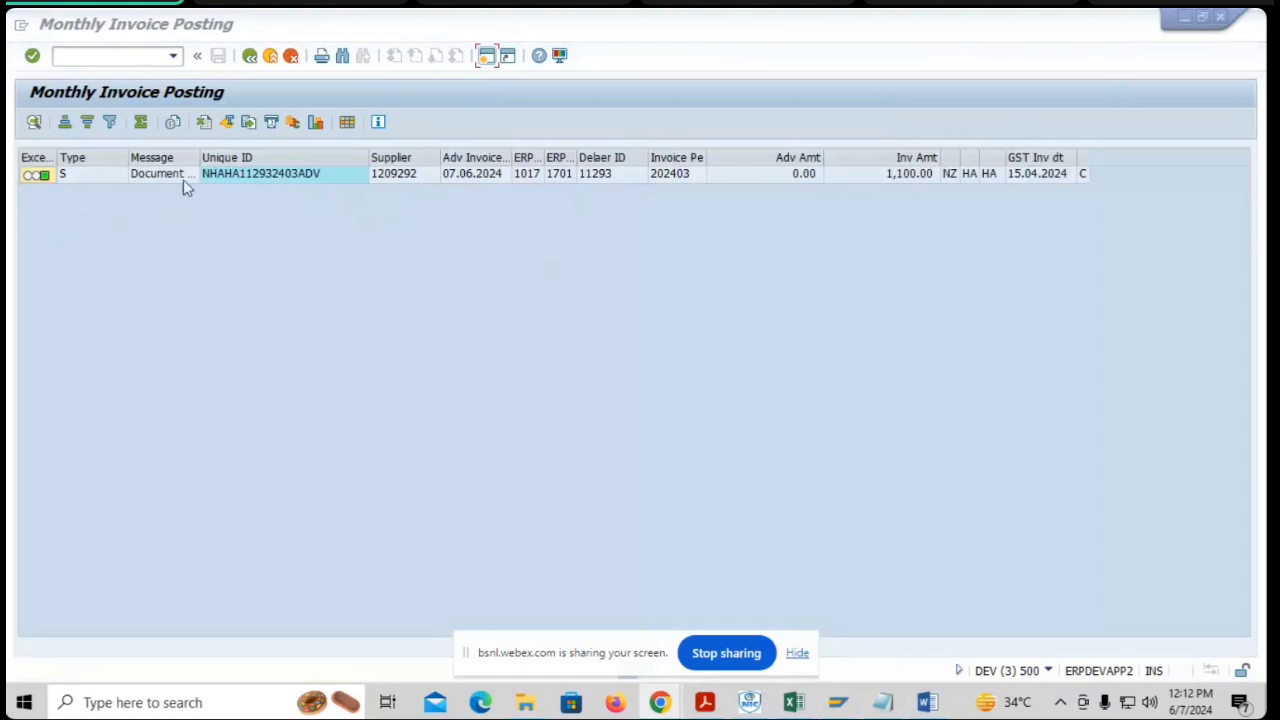
double_click(197, 157)
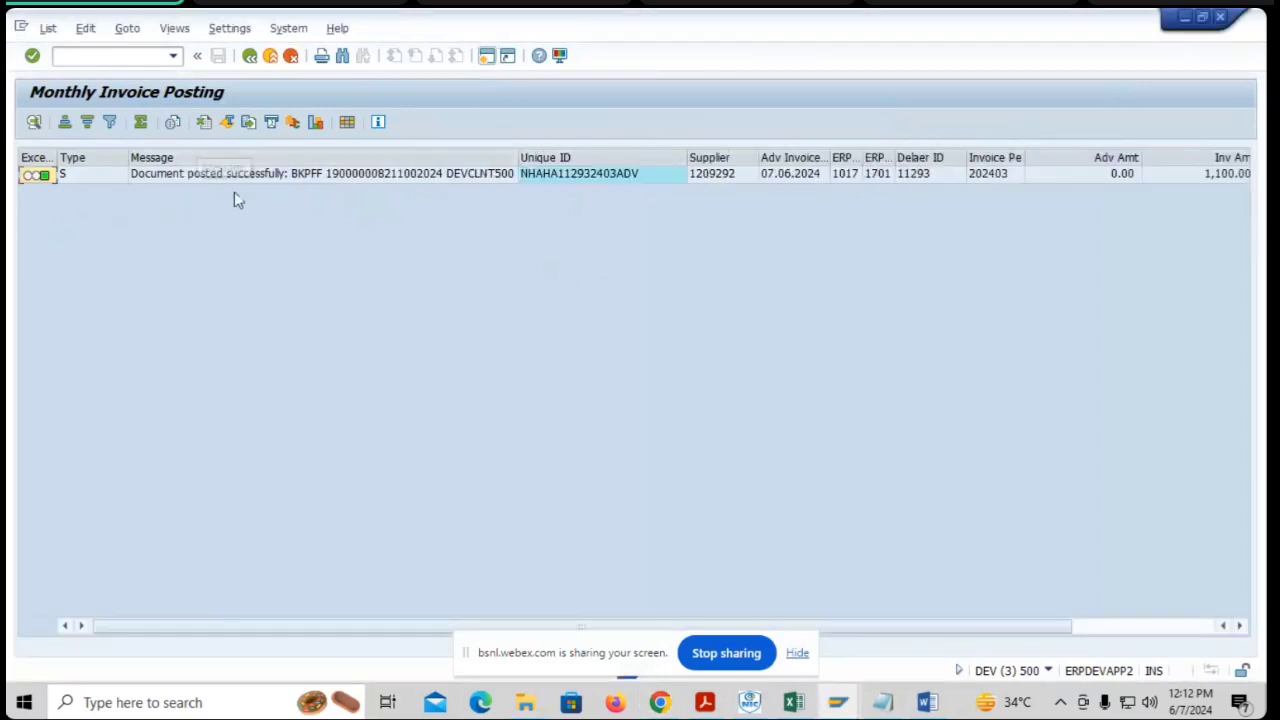
click(392, 180)
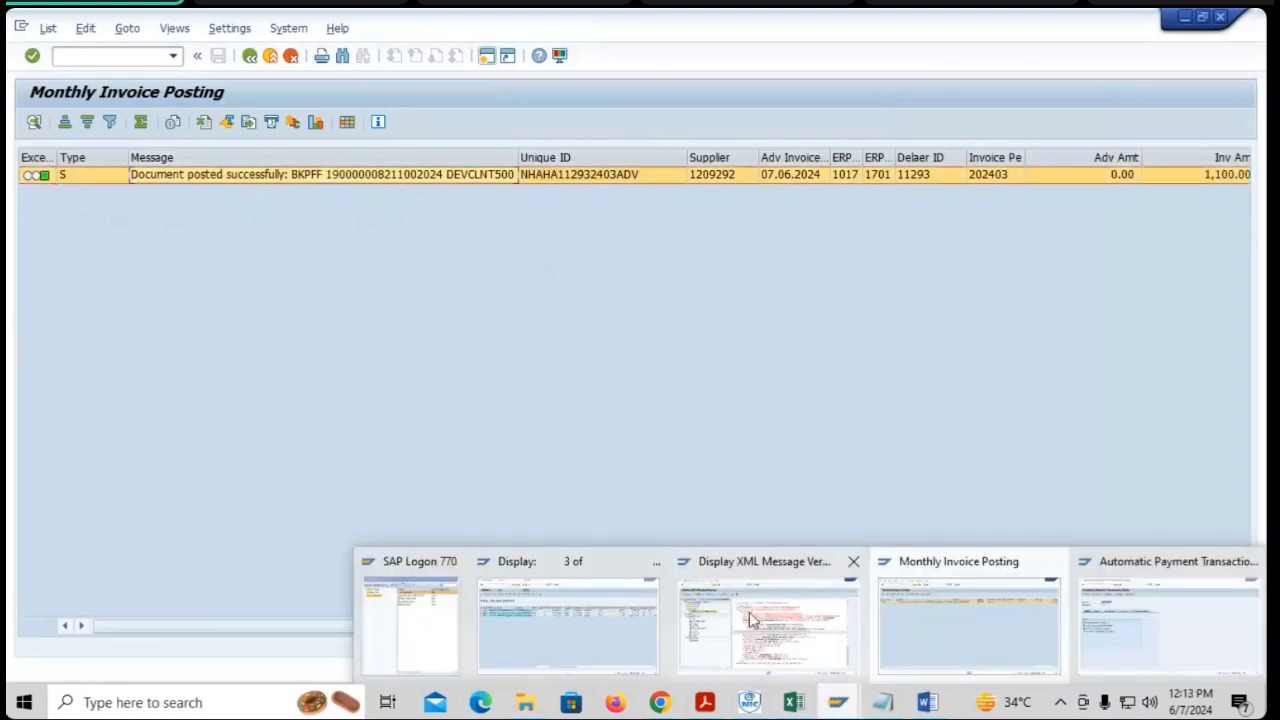
- Leave Monthly Invoice Posting and run the Display Report for BA code 1701 and ADV invoice date 07.06.2024
click(254, 58)
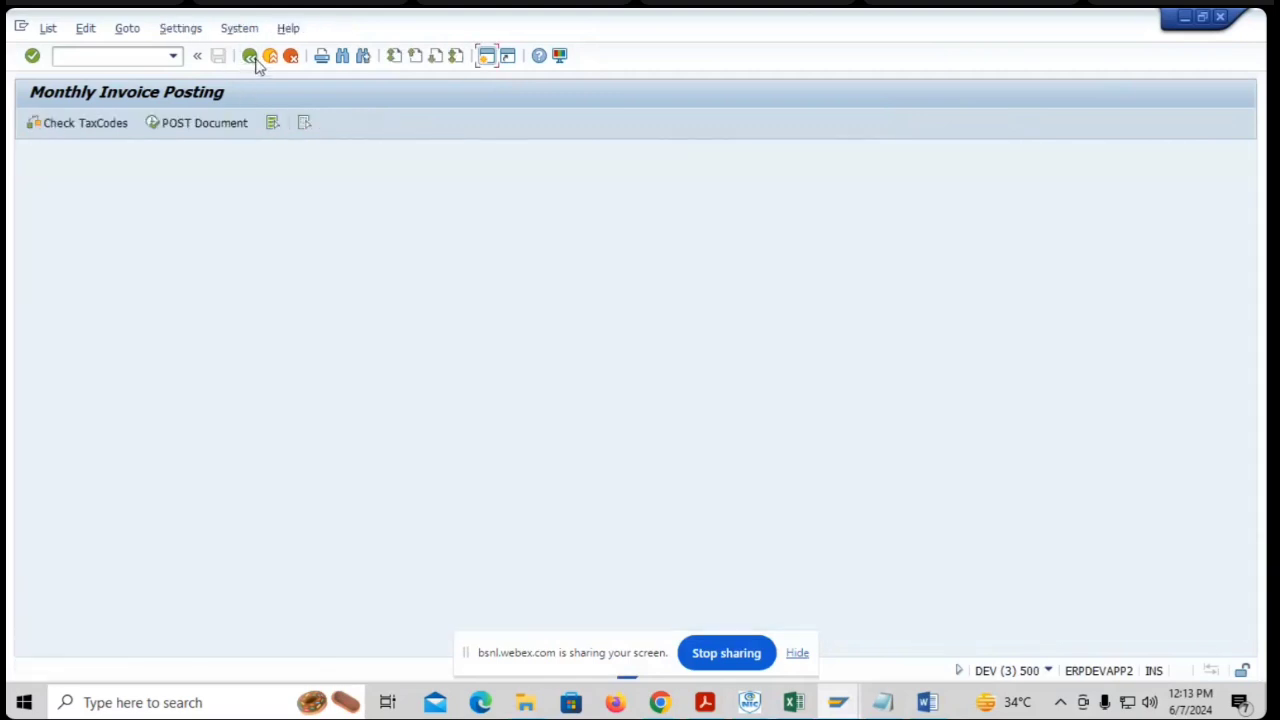
click(251, 57)
click(251, 57)
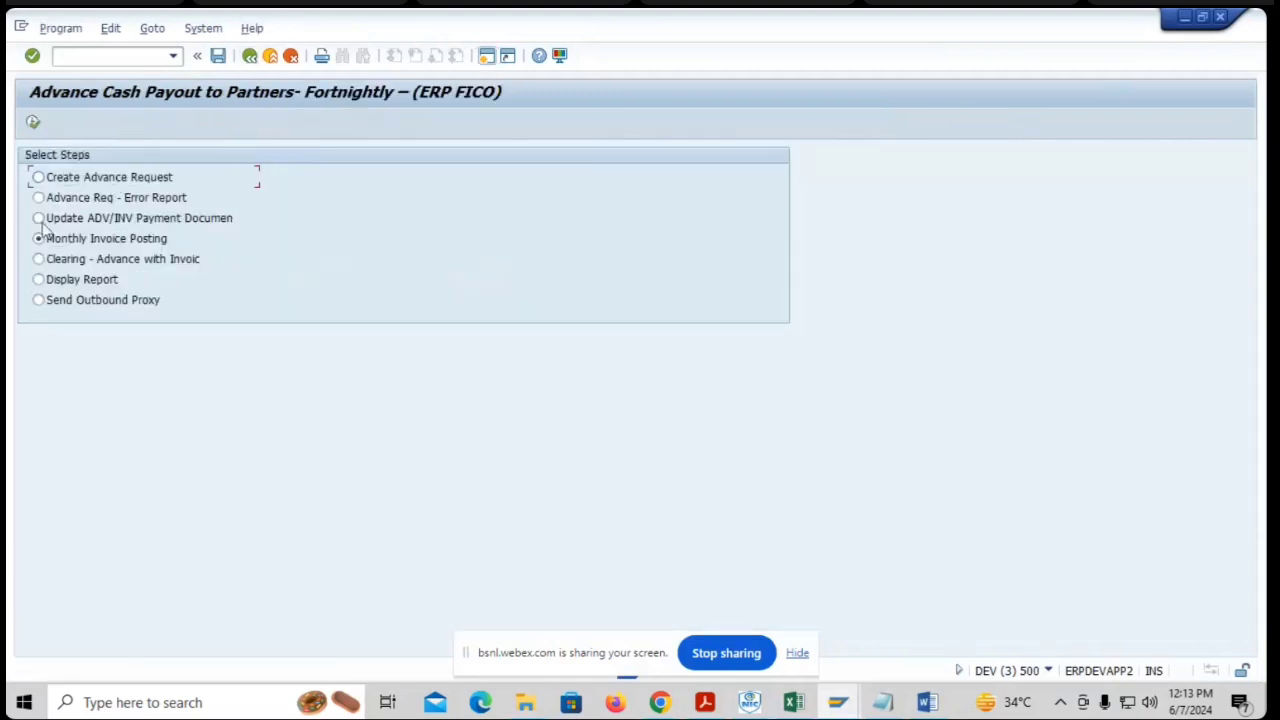
click(80, 283)
click(33, 119)
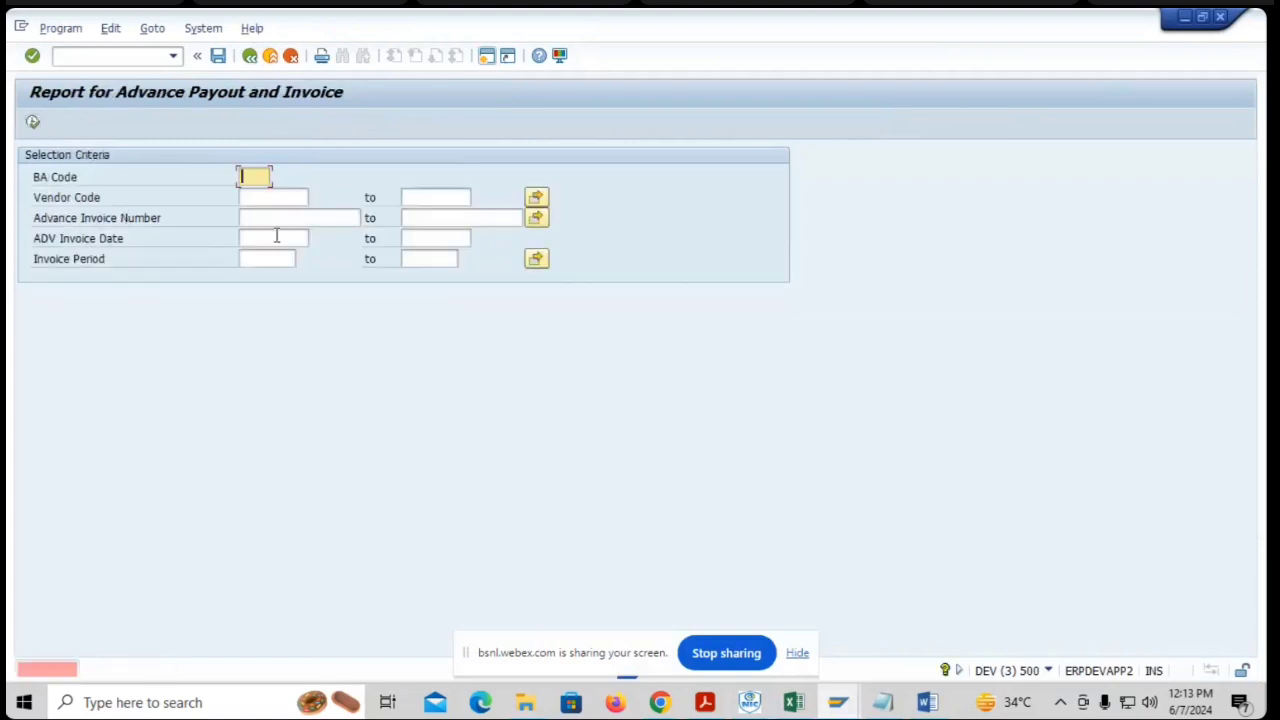
click(254, 192)
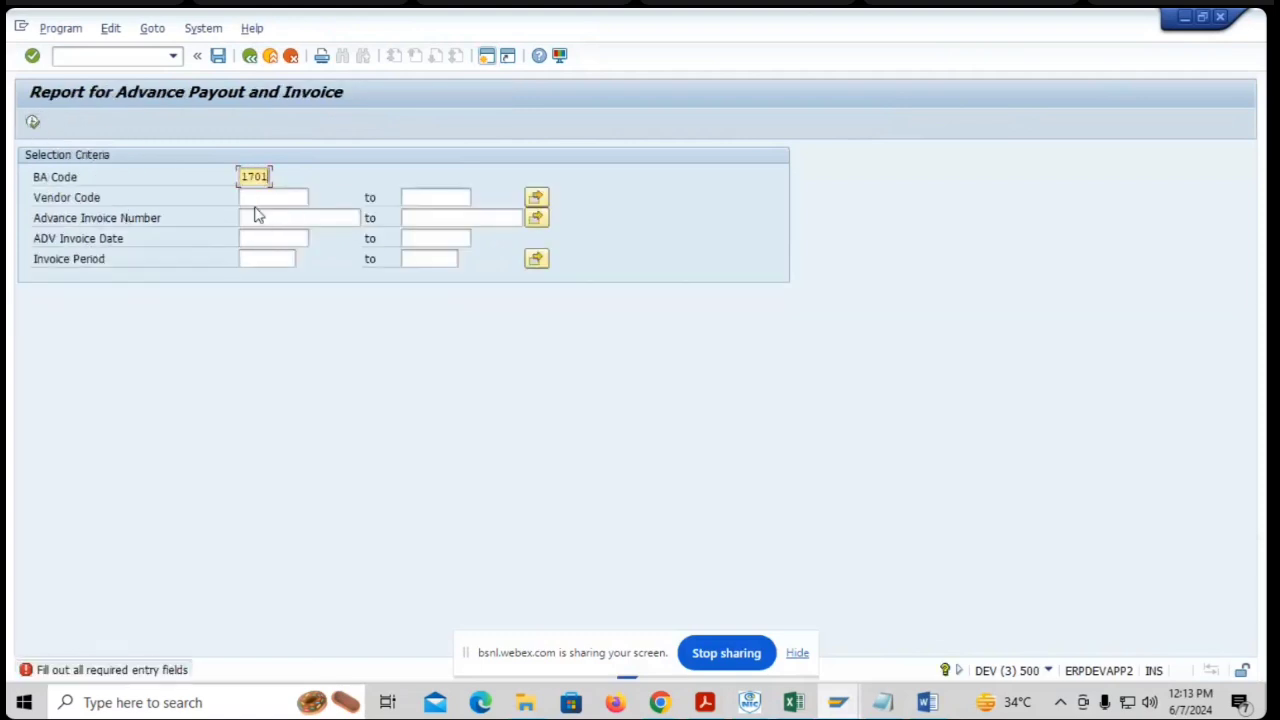
click(272, 238)
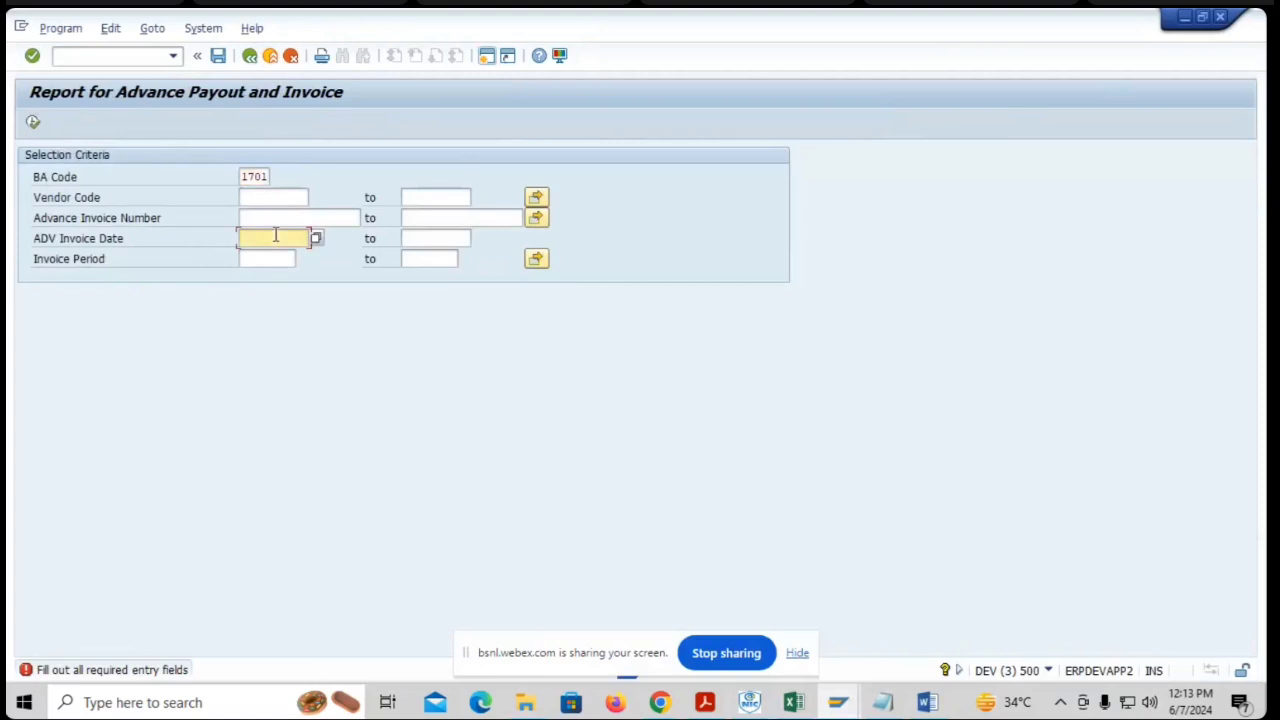
click(275, 257)
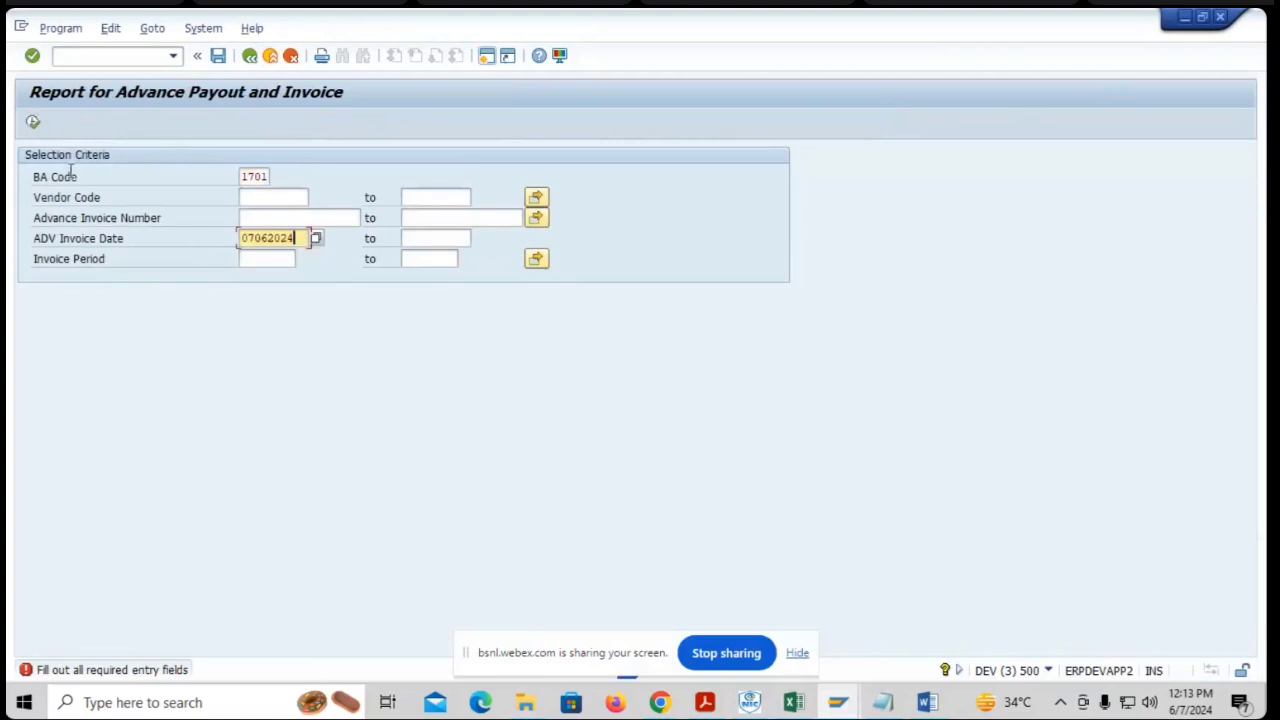
click(33, 121)
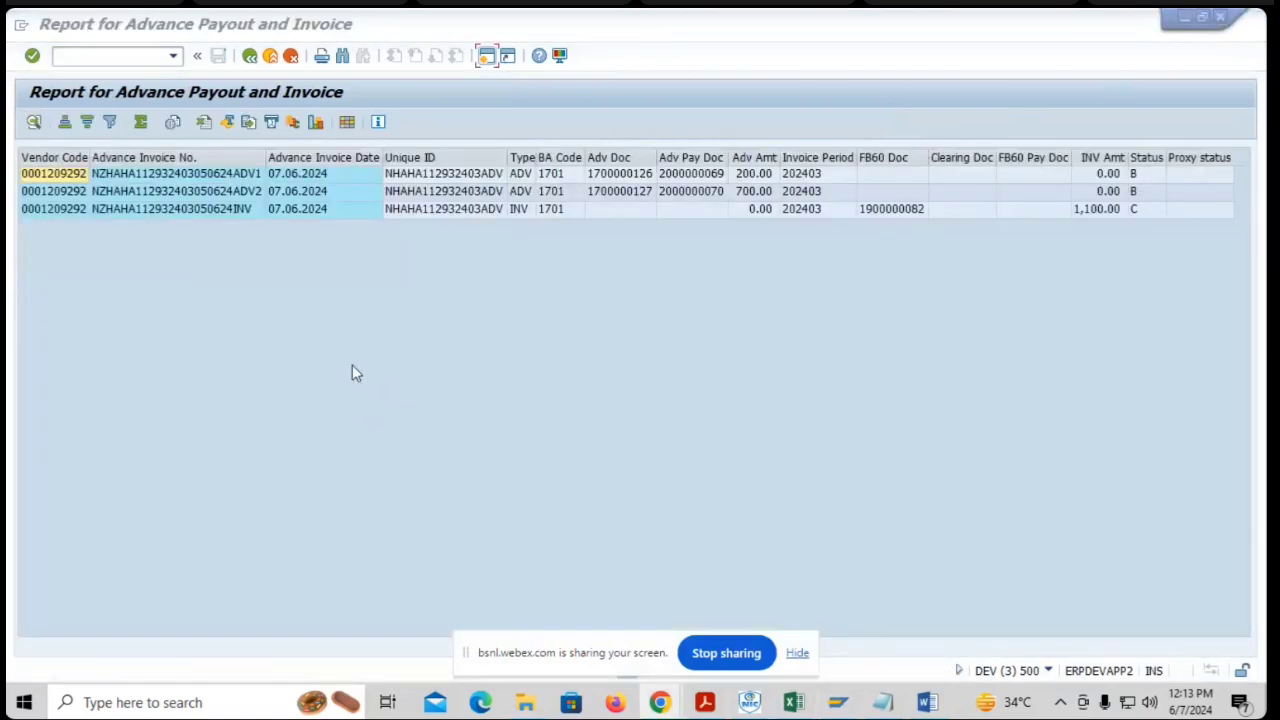
- Examine the report's advance and invoice rows, comparing advance document, FB60 document, advance amount, invoice amount and status
click(178, 177)
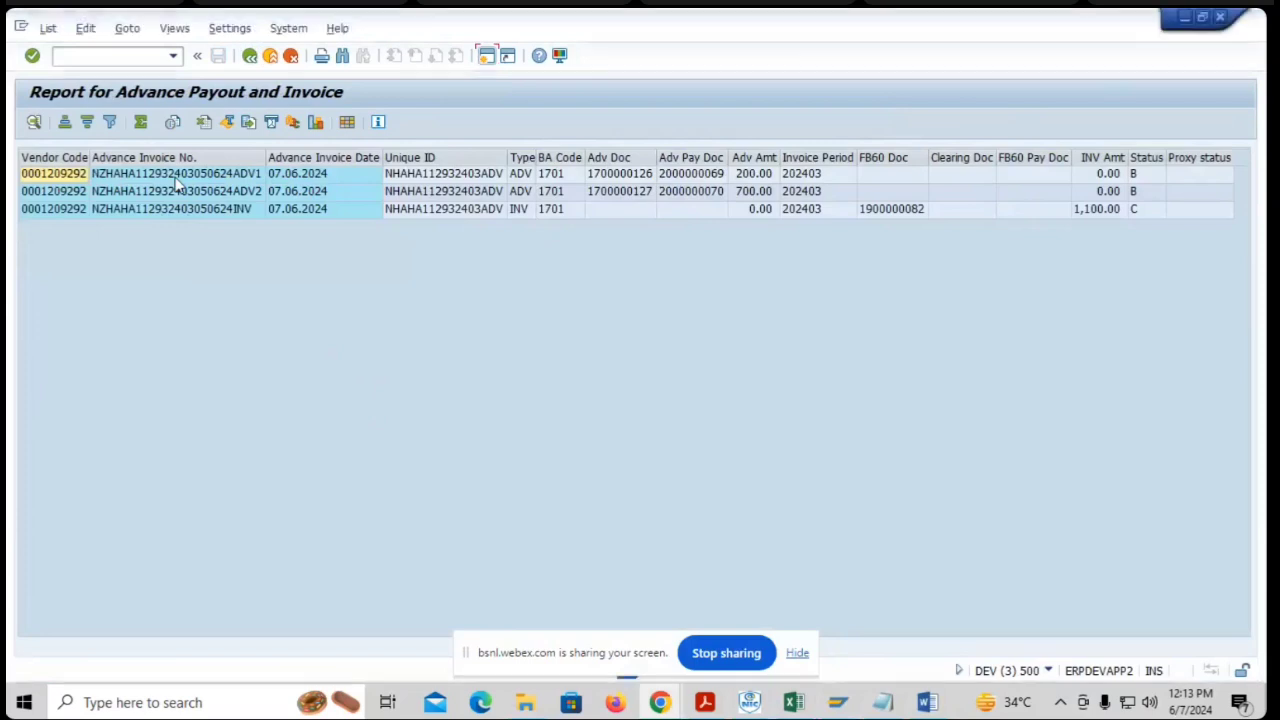
click(182, 193)
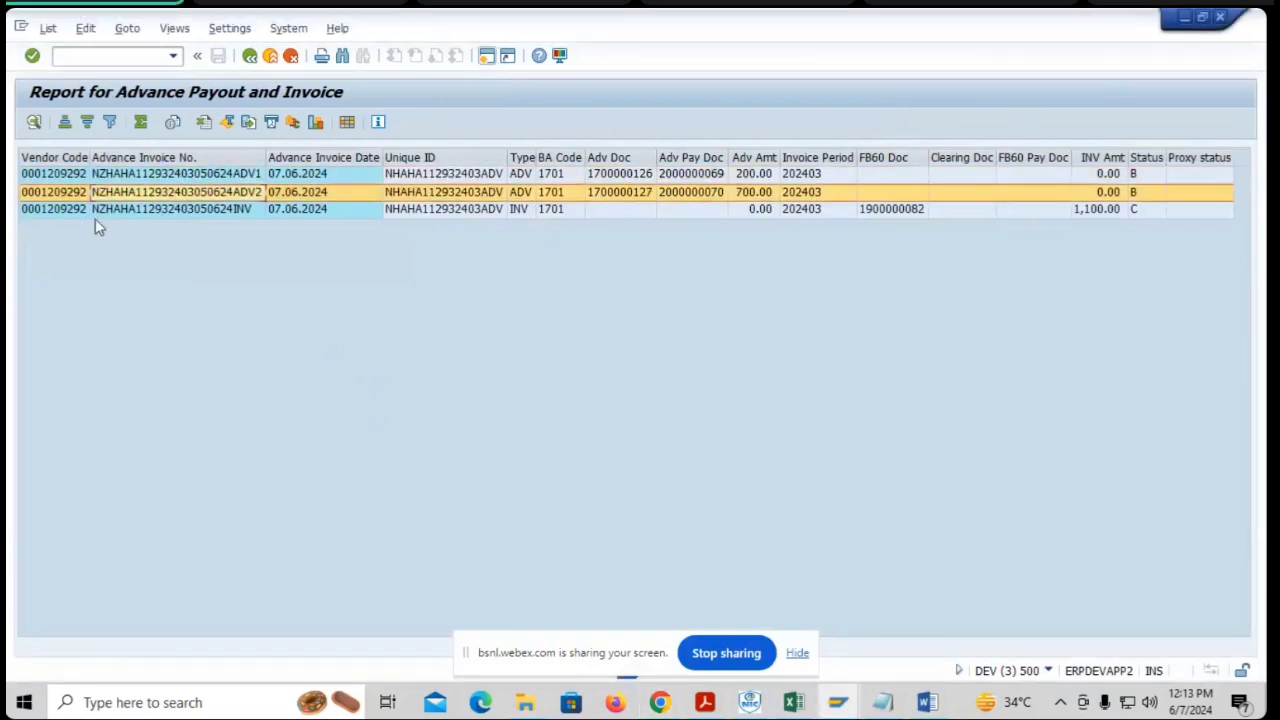
click(238, 211)
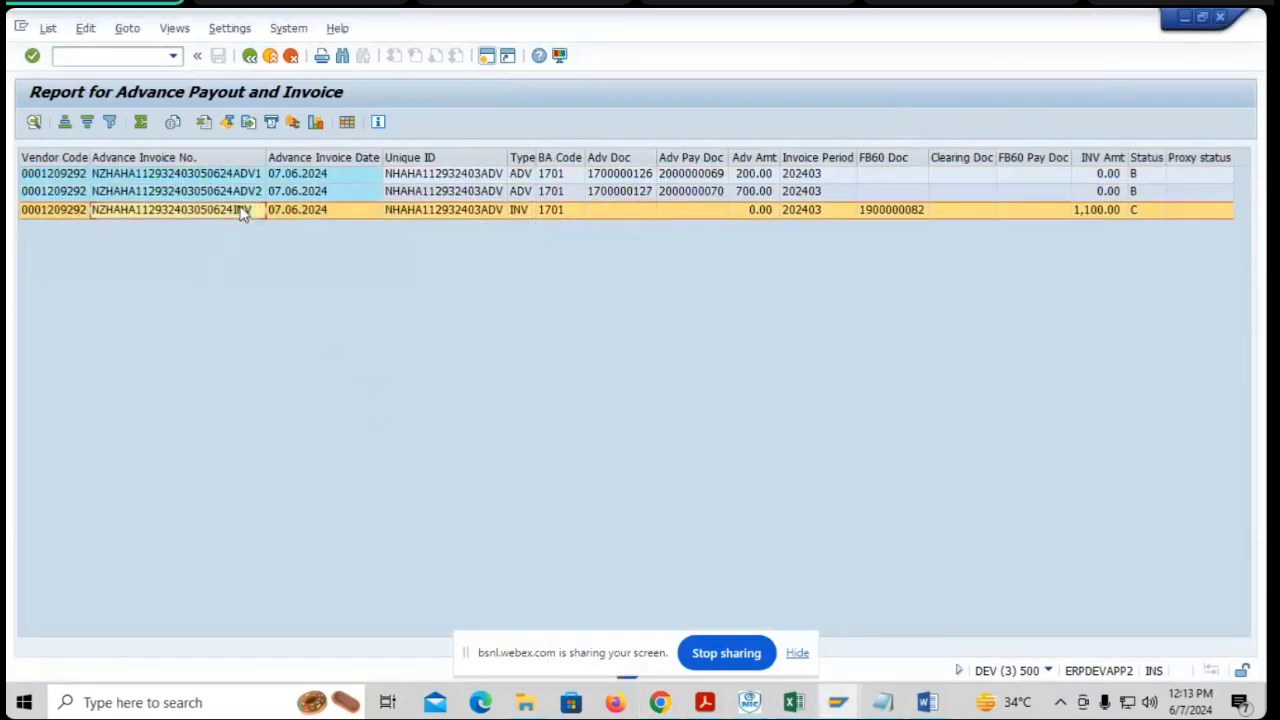
click(1092, 213)
click(1137, 209)
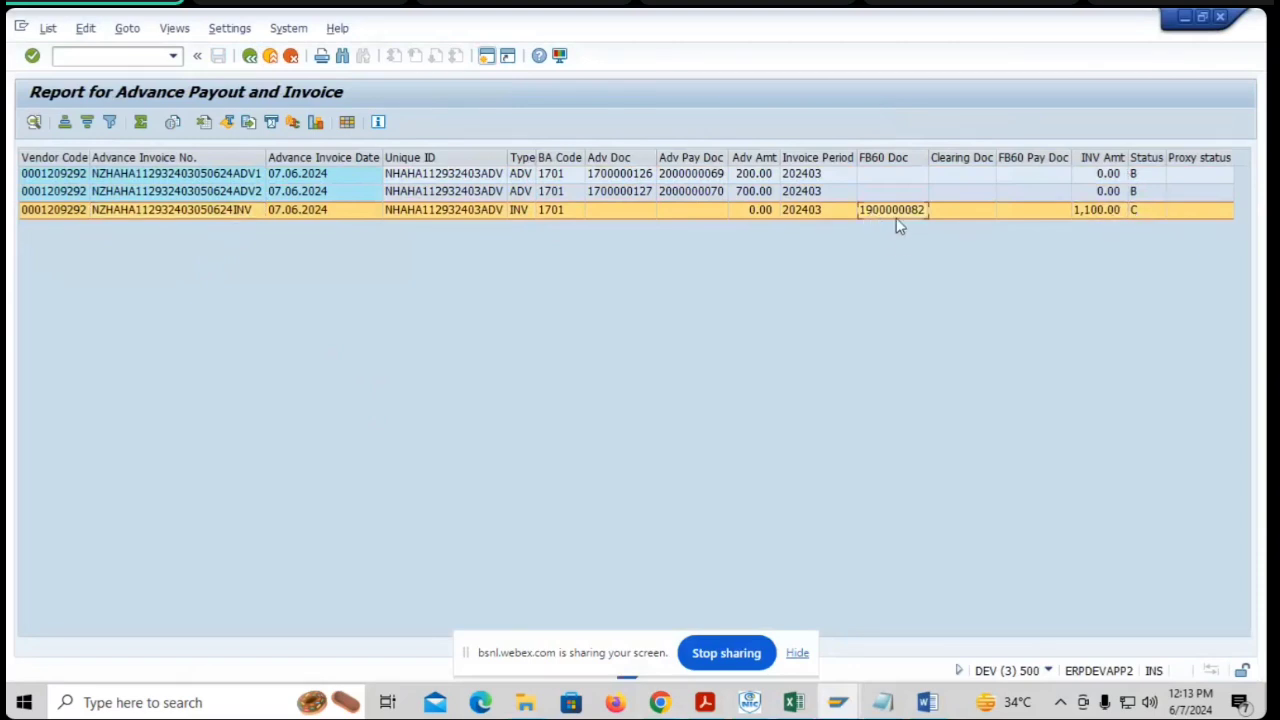
click(889, 158)
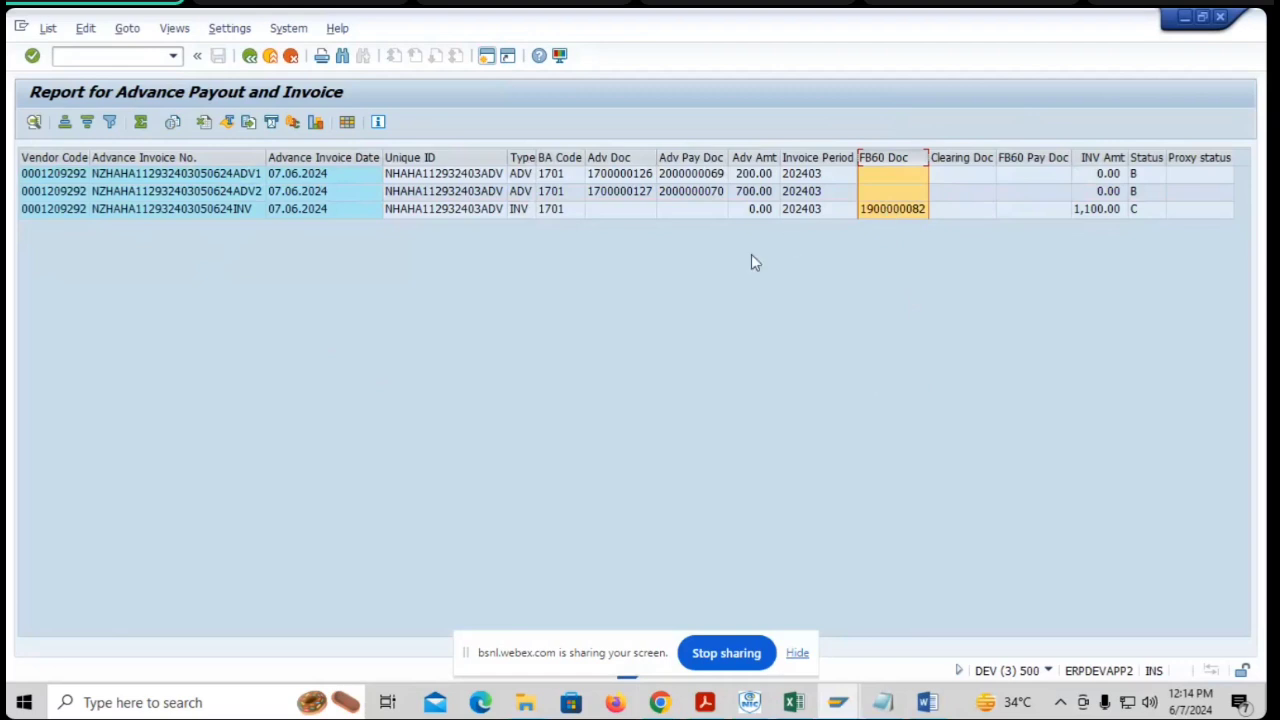
click(614, 160)
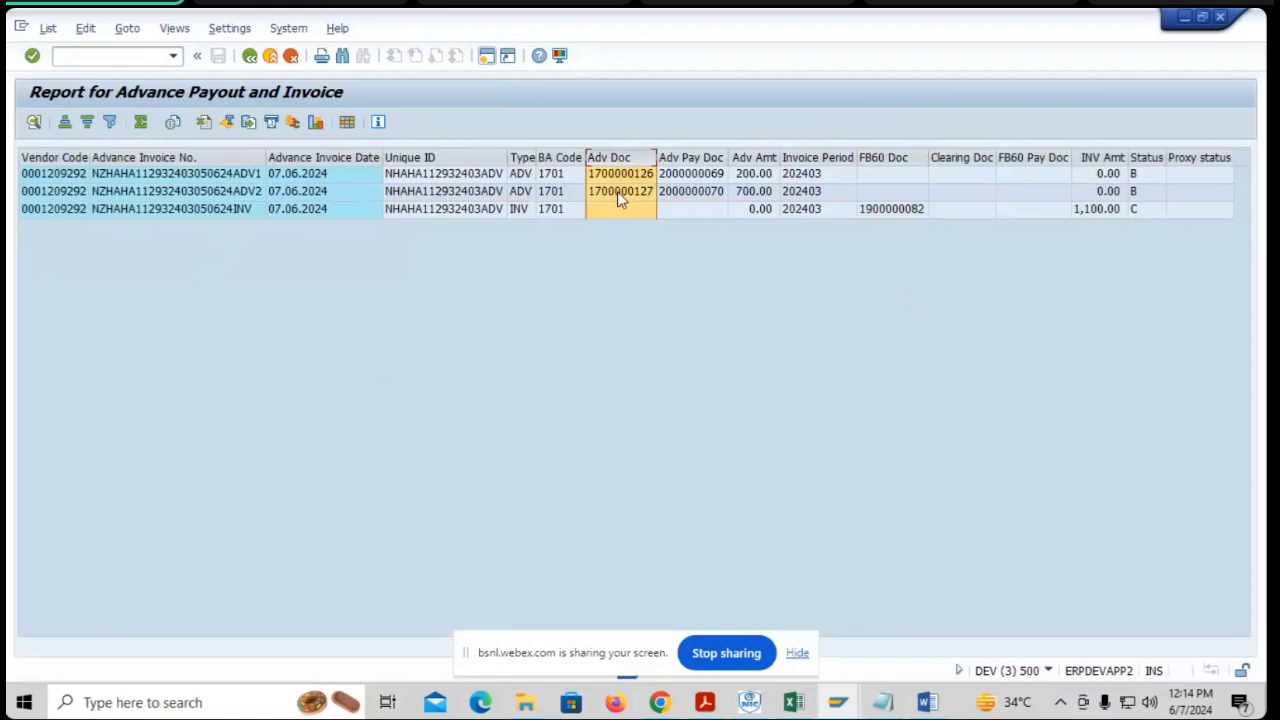
click(871, 162)
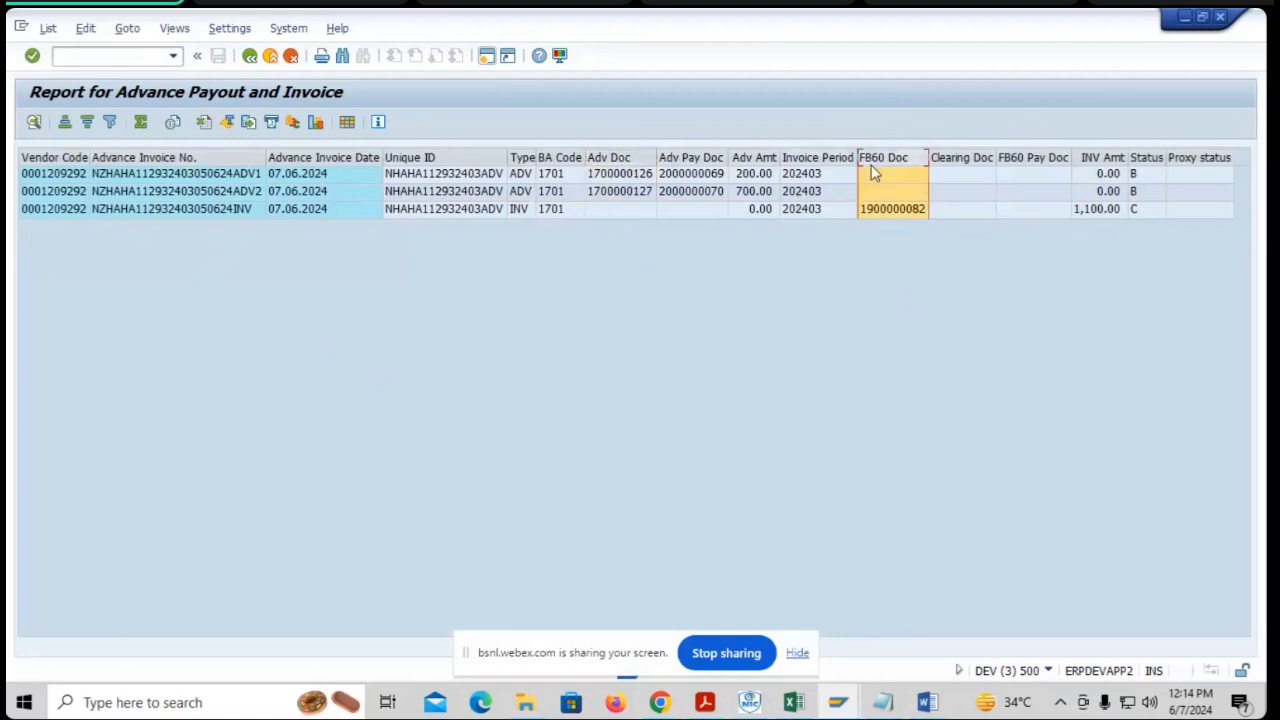
click(752, 160)
click(903, 211)
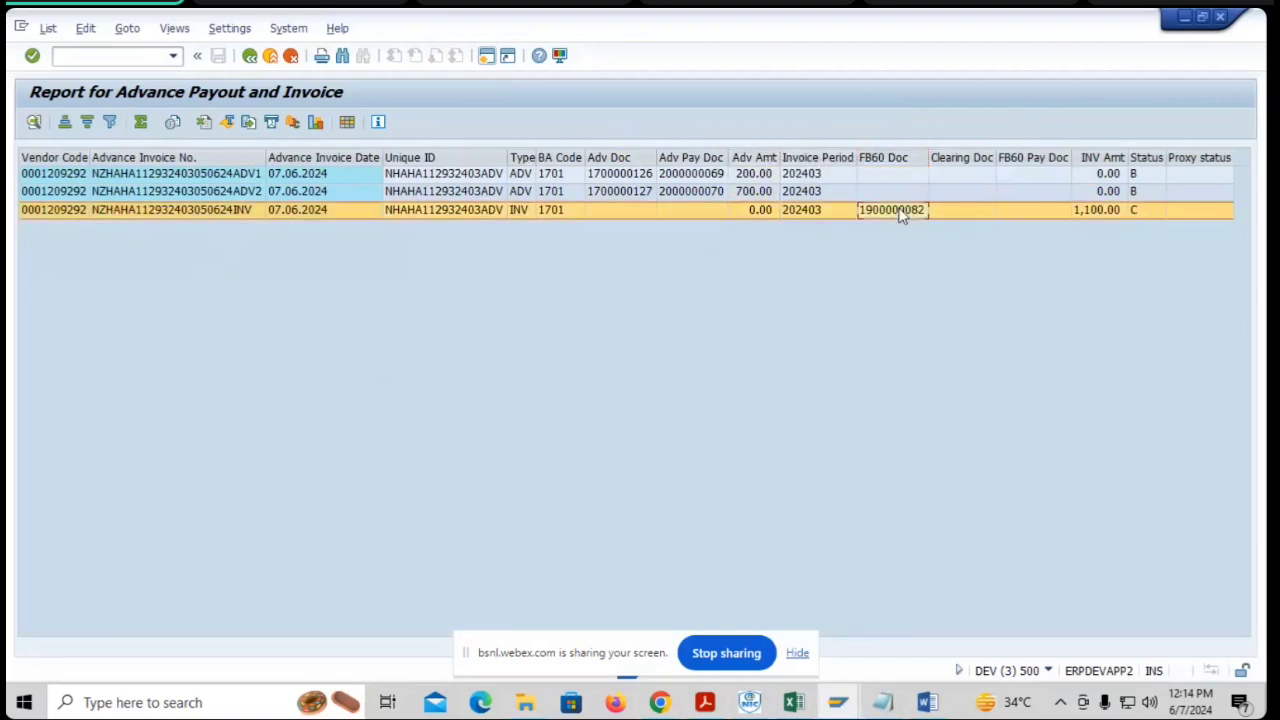
click(902, 157)
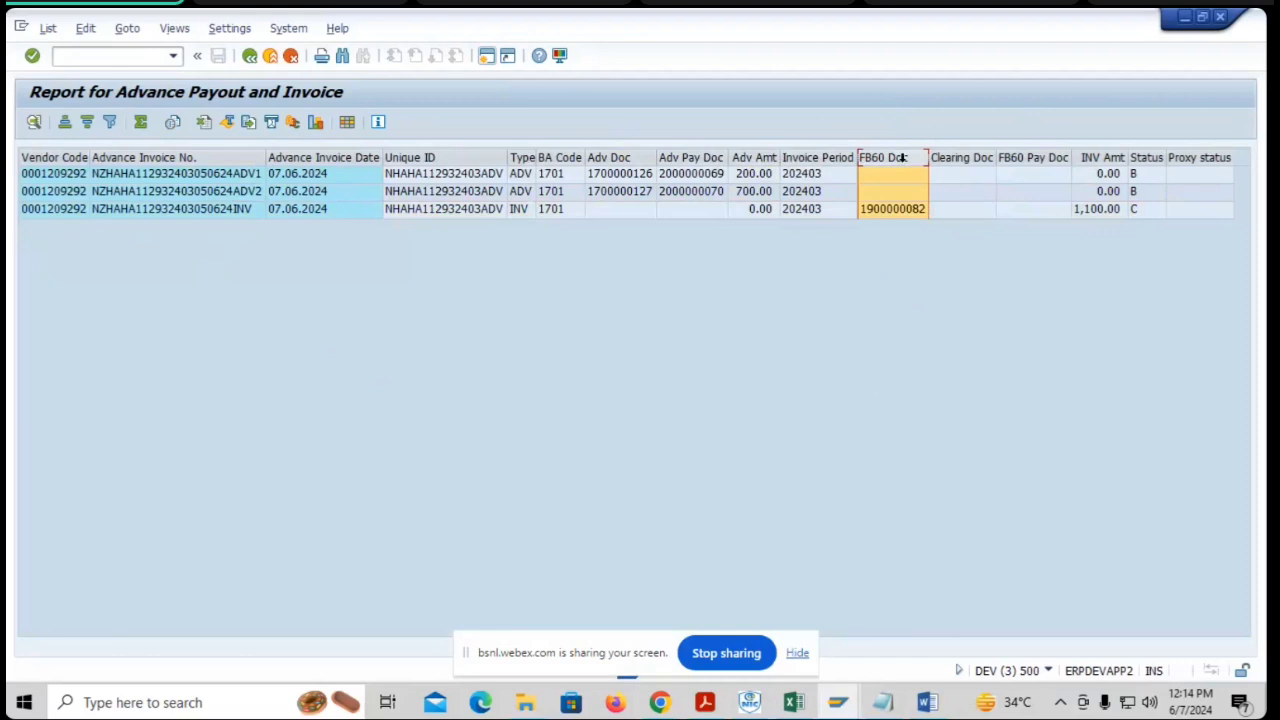
- Copy the invoice row's FB60 document number and open transaction FB03 in a new session from the Automatic Payment Transactions window
click(910, 210)
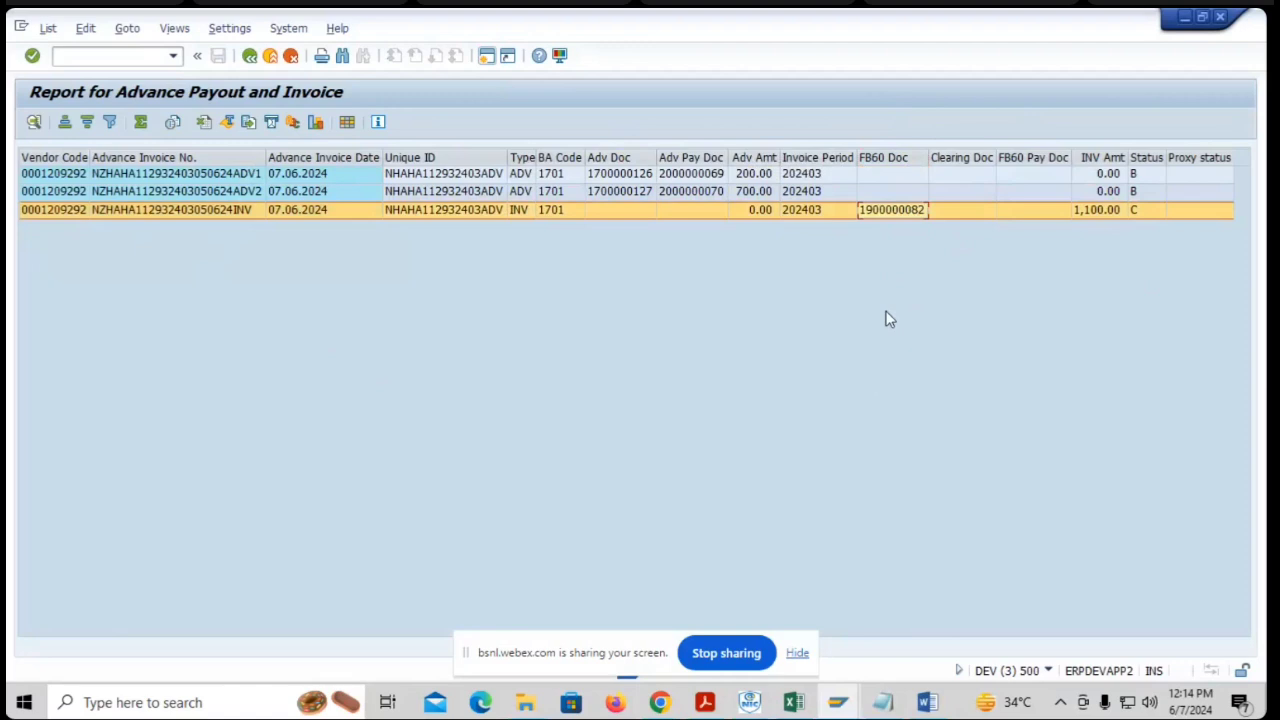
key(ctrl+c)
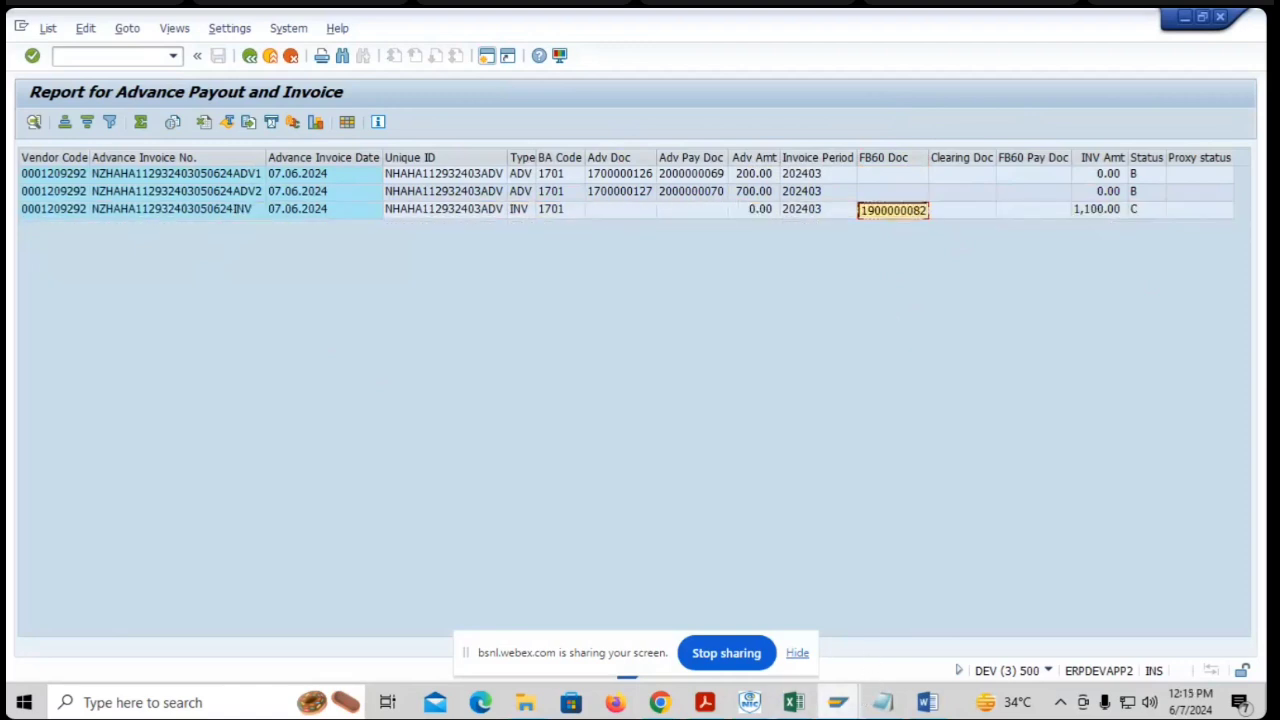
mouse_move(851, 708)
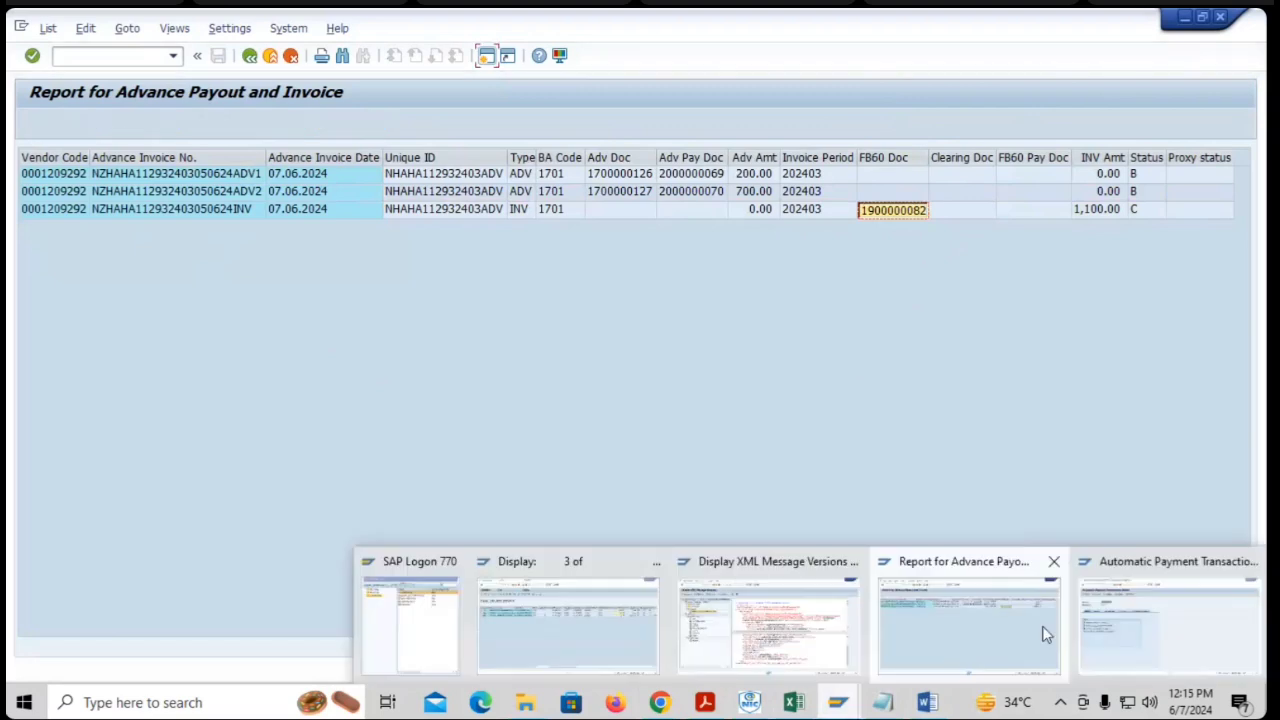
click(1234, 614)
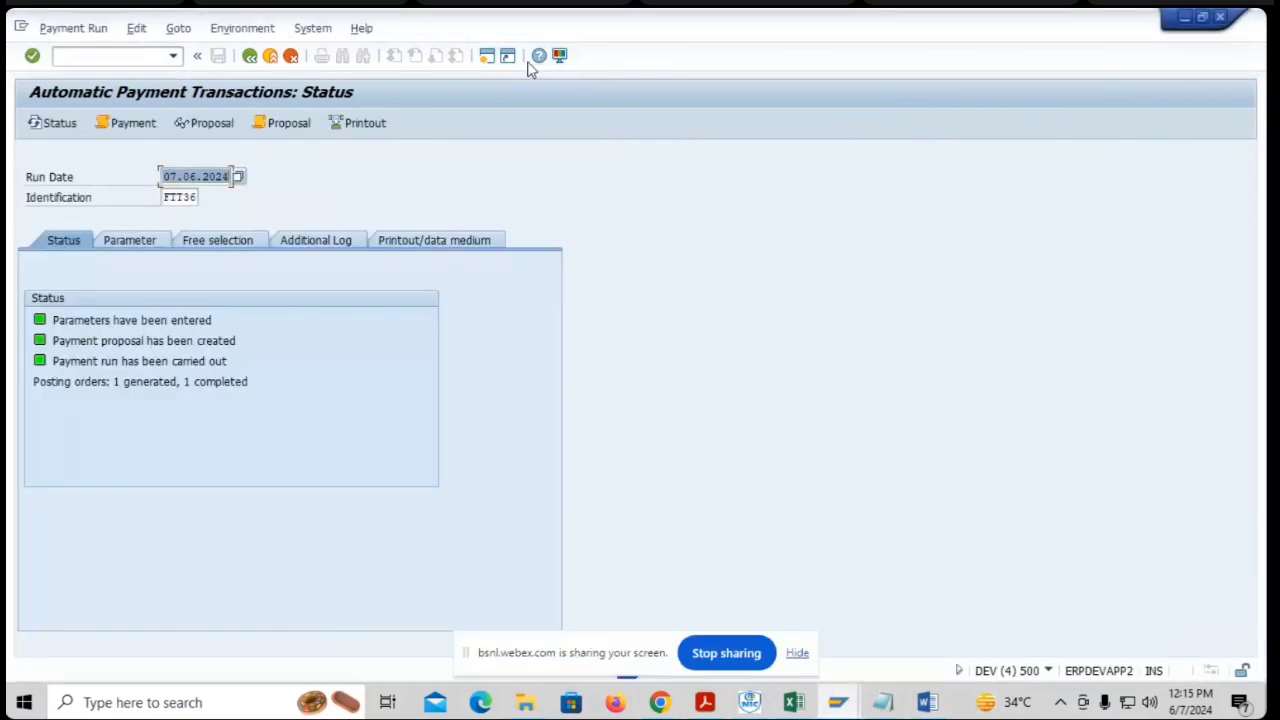
click(485, 58)
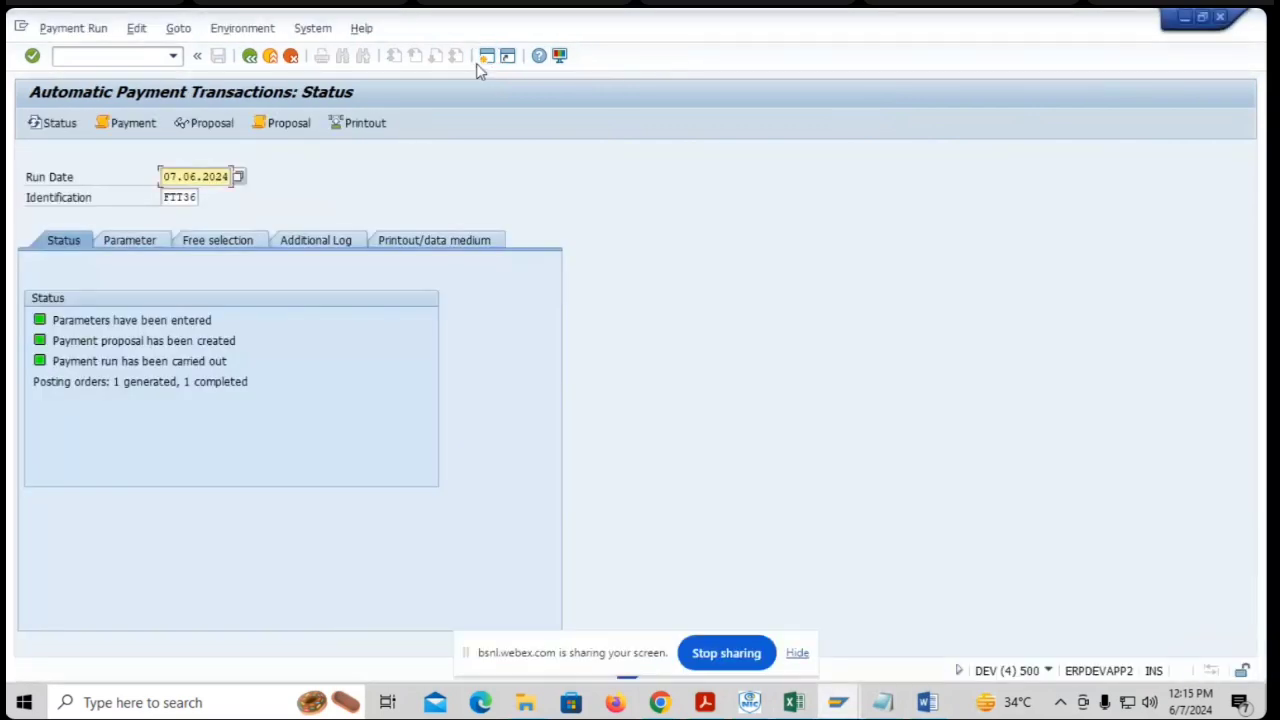
text(FB03)
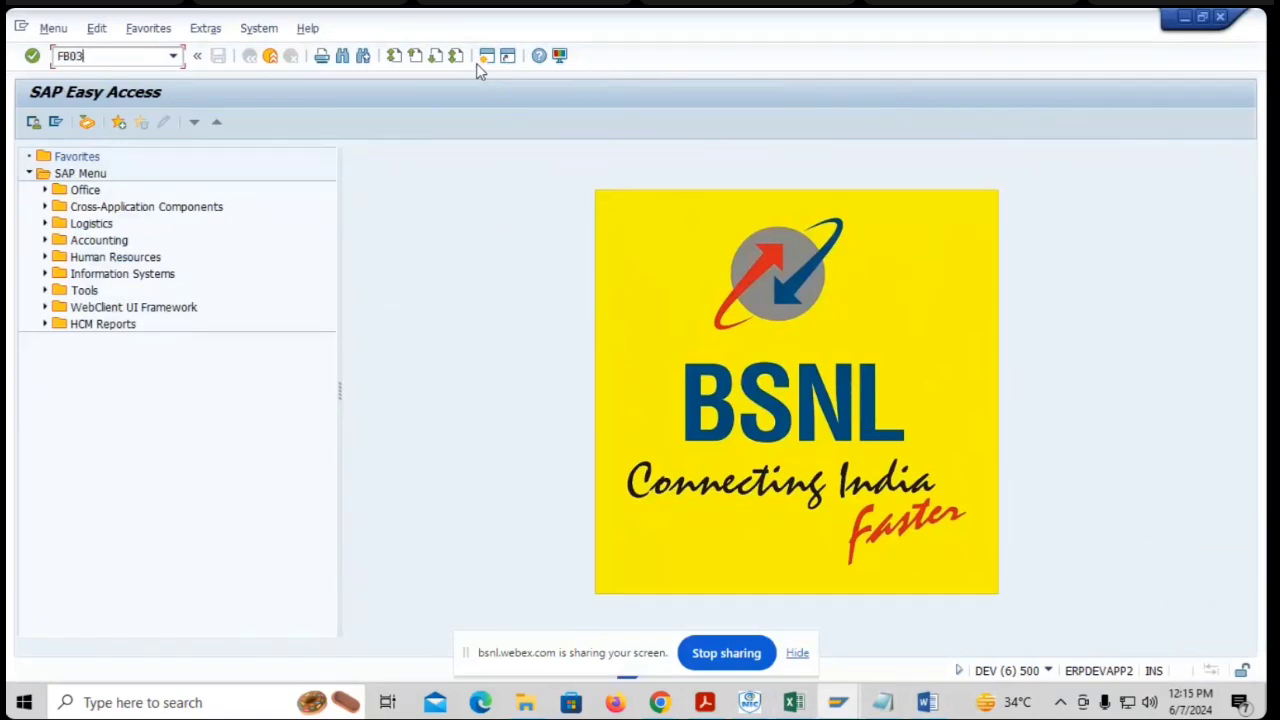
key(Return)
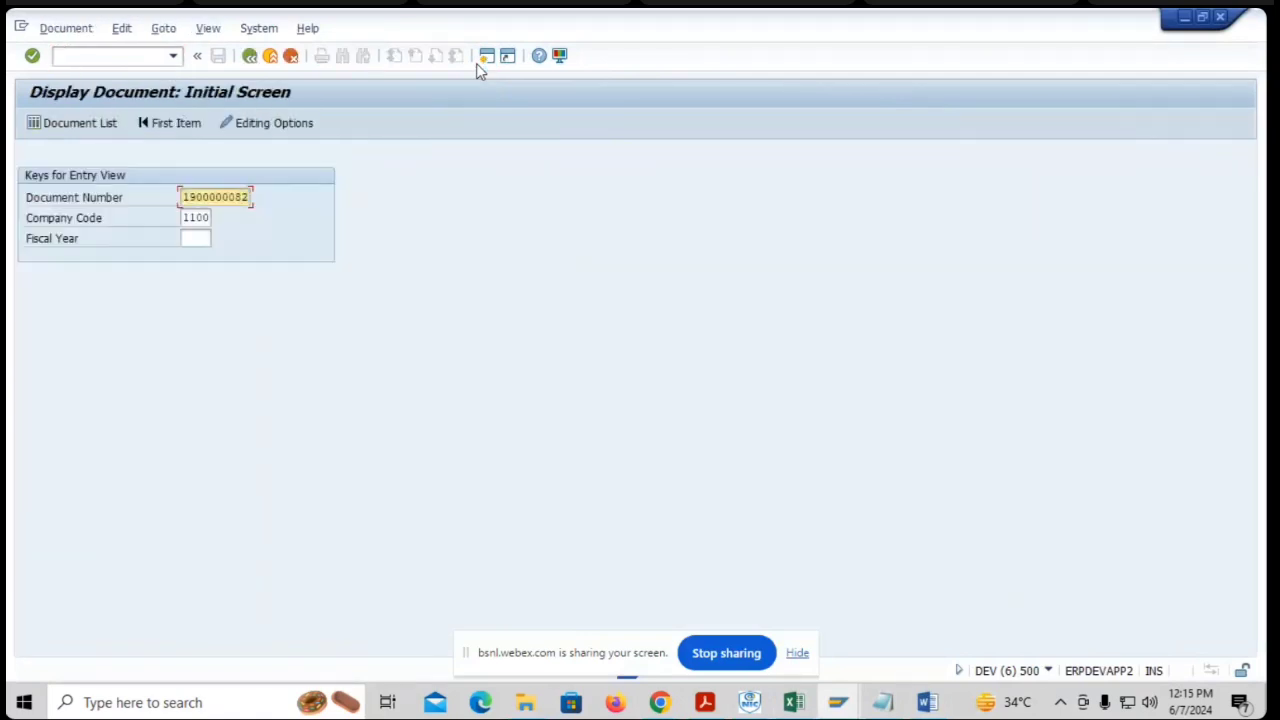
- Display the FB60 invoice document in company code 1100 for fiscal year 2024
key(Tab)
key(Tab)
text(2024)
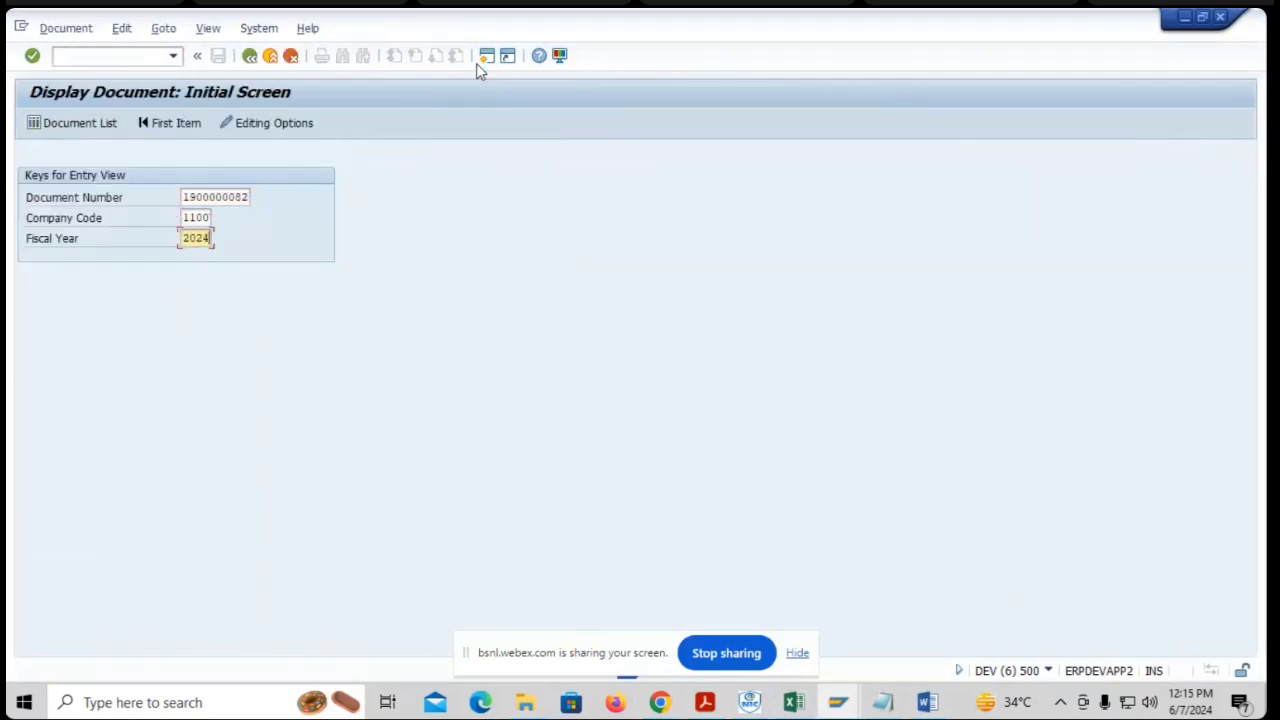
key(Return)
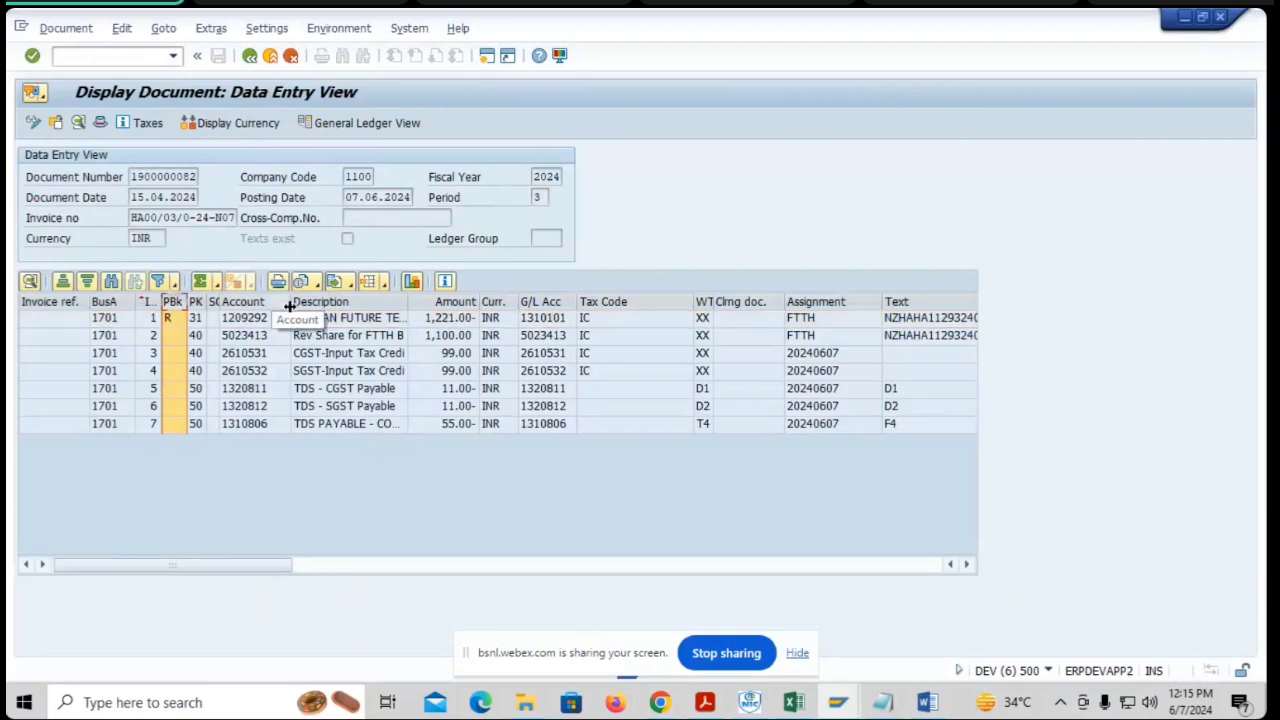
- Inspect the vendor line item's payment block and the meaning of its key, and return to the document's data entry view
double_click(350, 319)
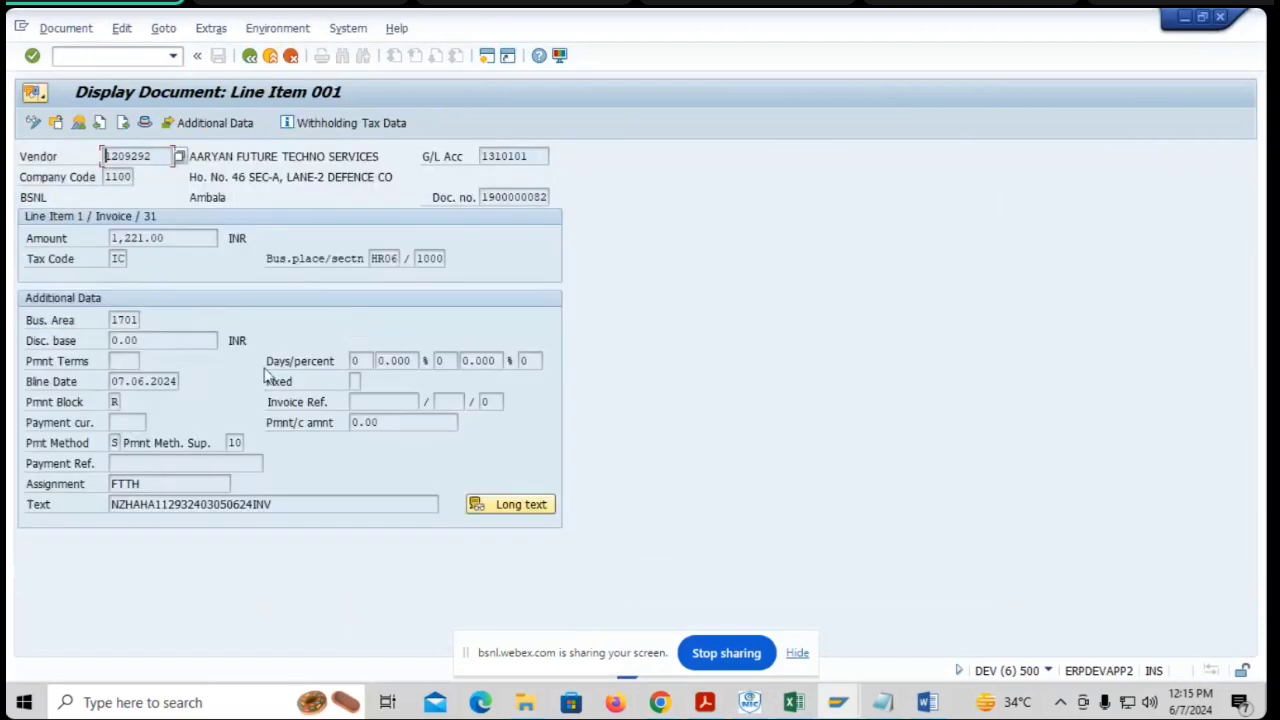
click(118, 402)
click(127, 401)
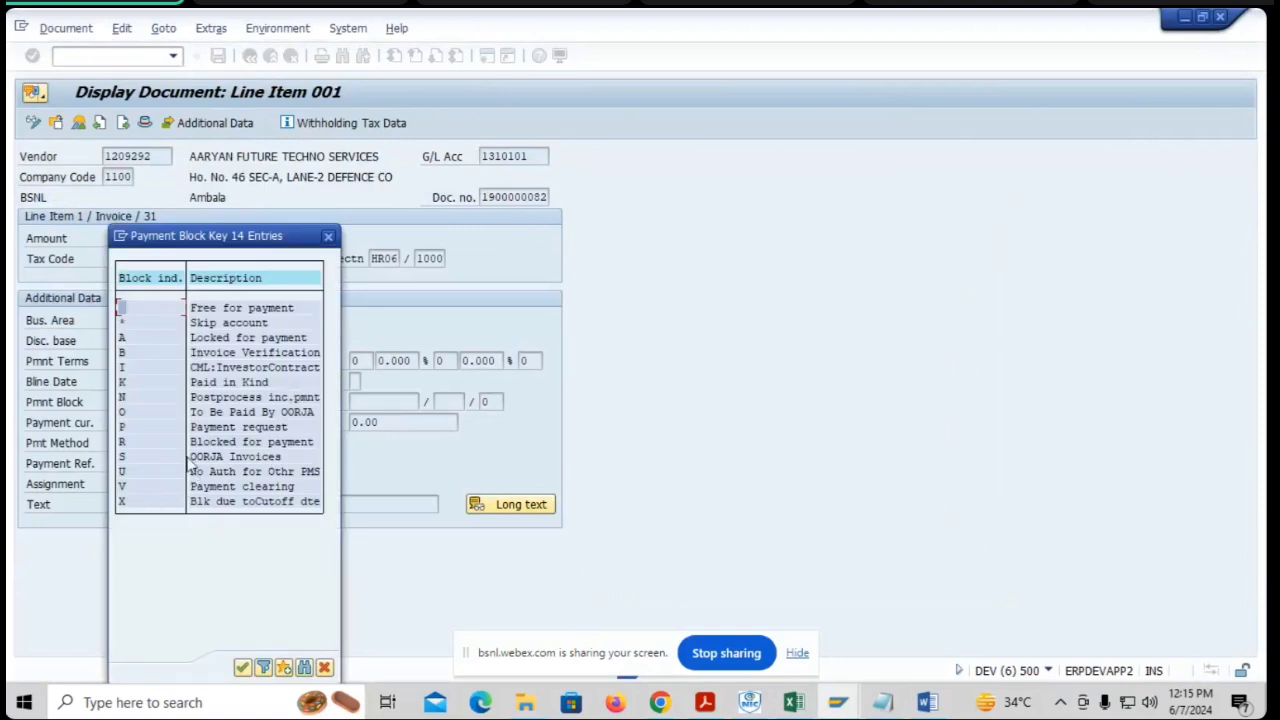
click(224, 456)
click(200, 442)
click(324, 667)
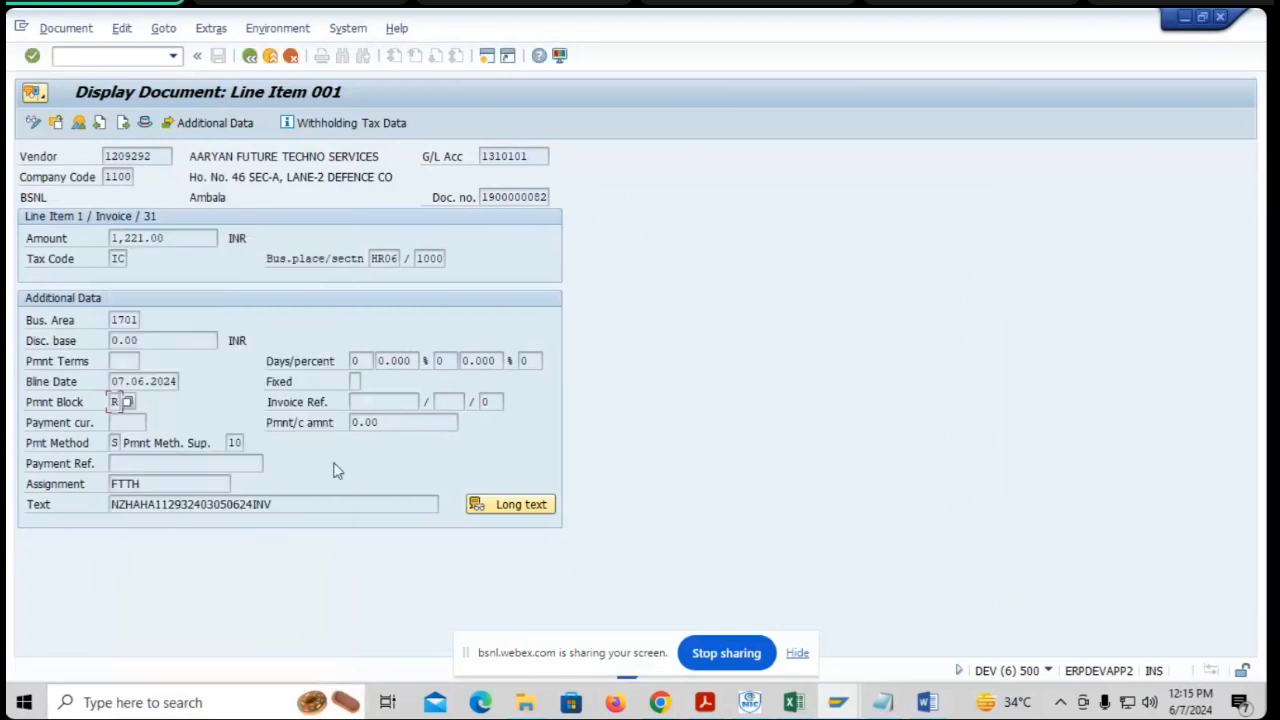
click(250, 57)
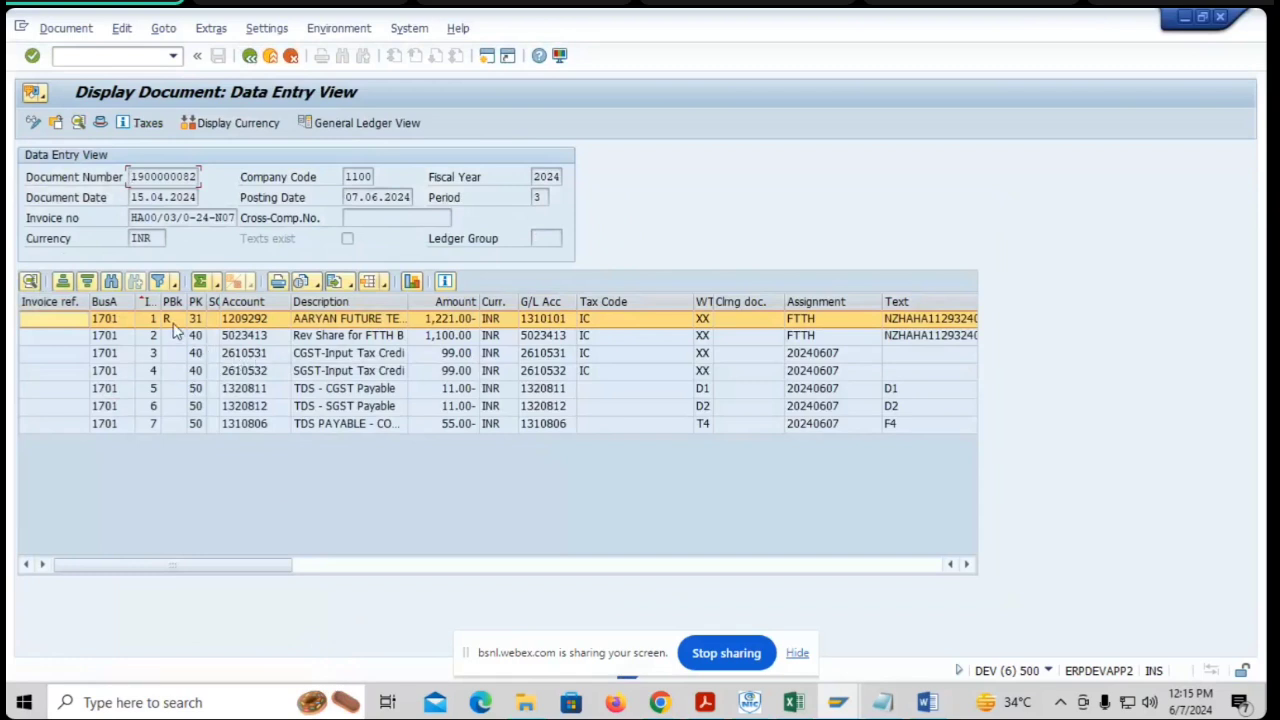
- Examine the invoice document's CGST and SGST input tax lines, the three TDS payable lines and the vendor line's payment block
click(330, 362)
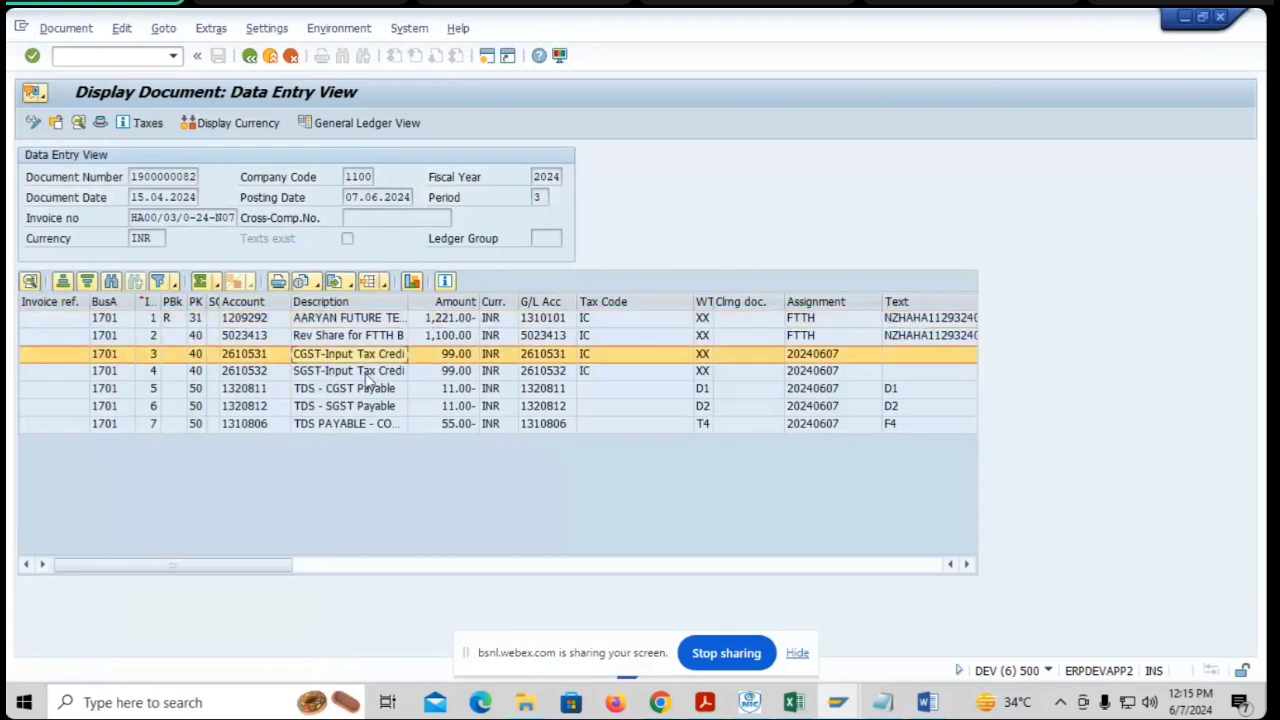
click(453, 377)
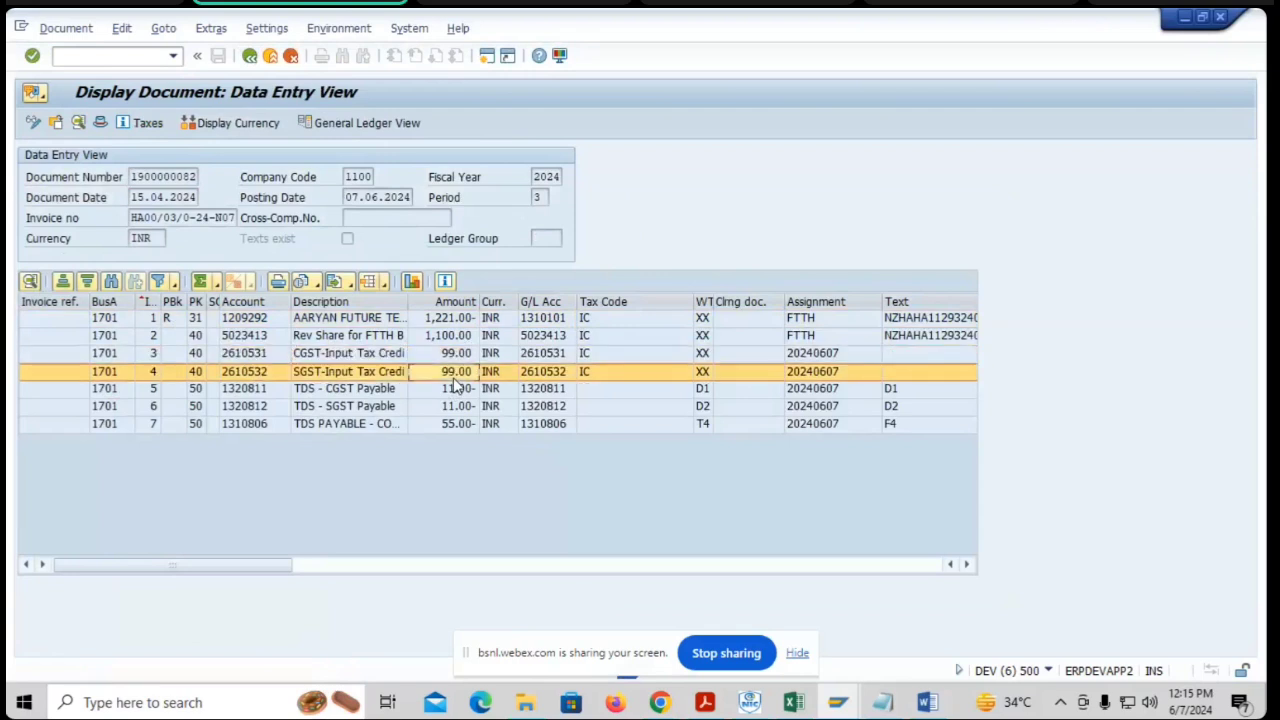
click(422, 392)
click(422, 410)
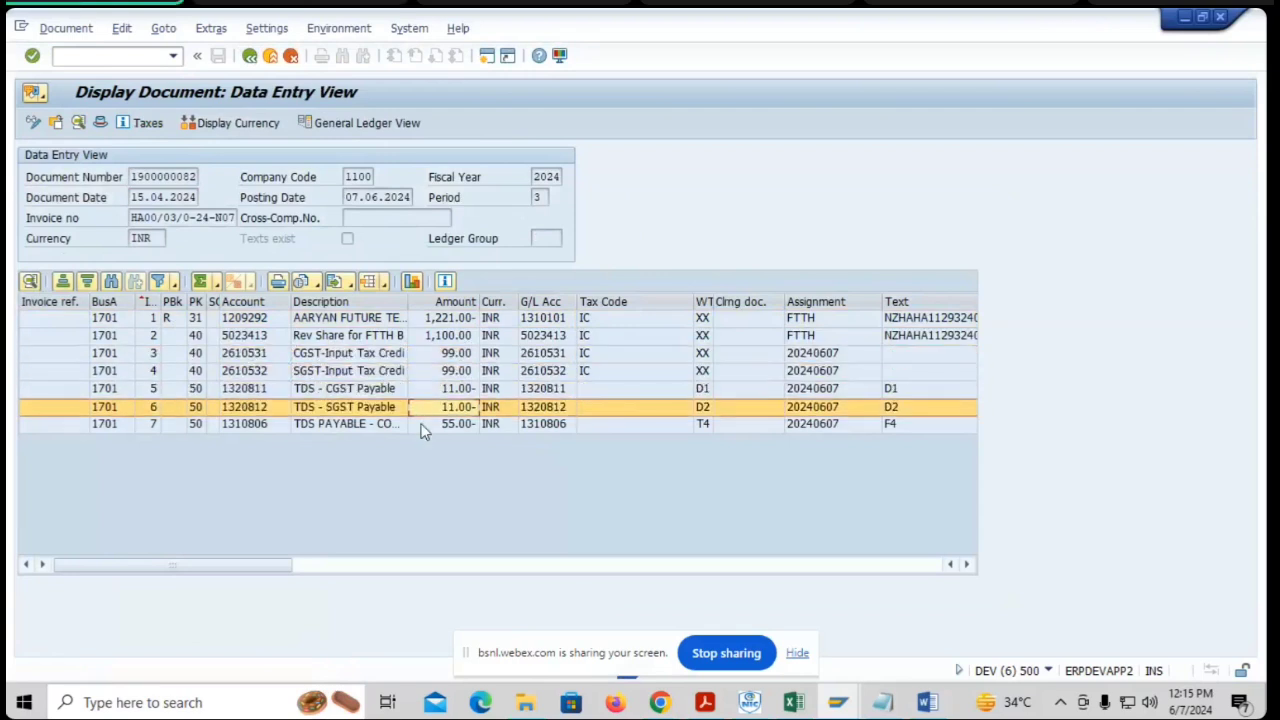
click(422, 426)
click(430, 394)
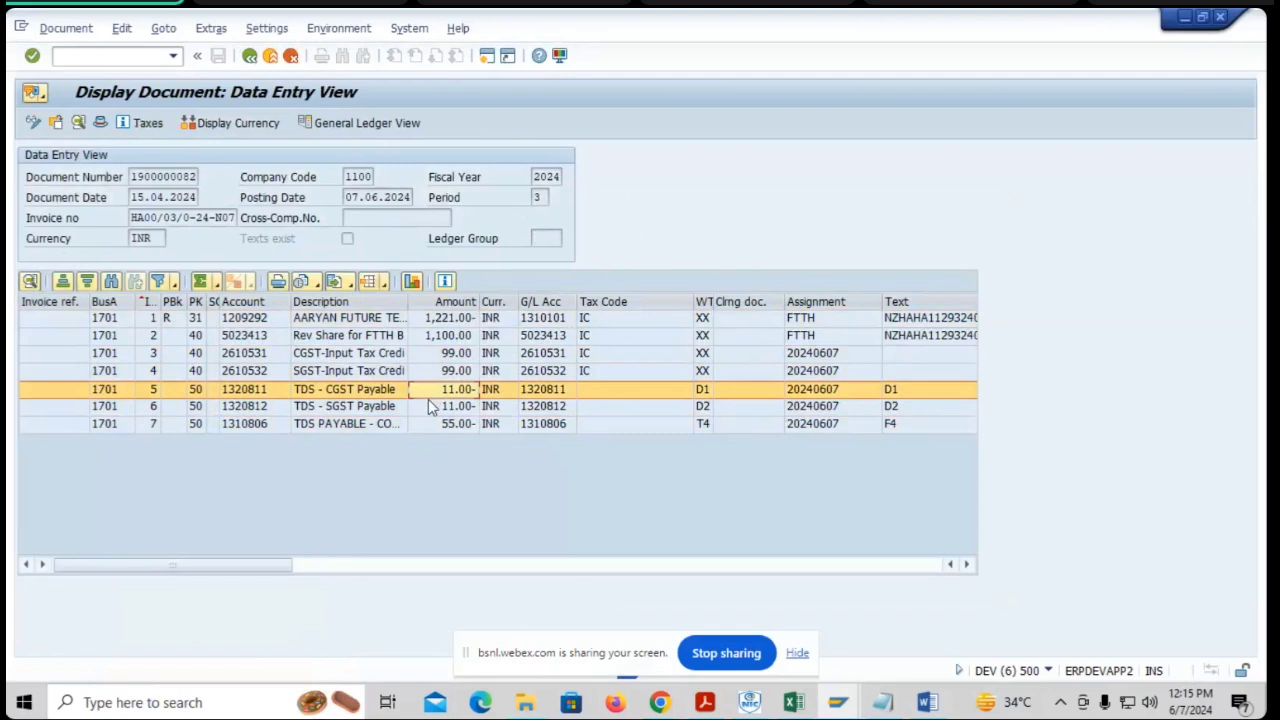
click(428, 408)
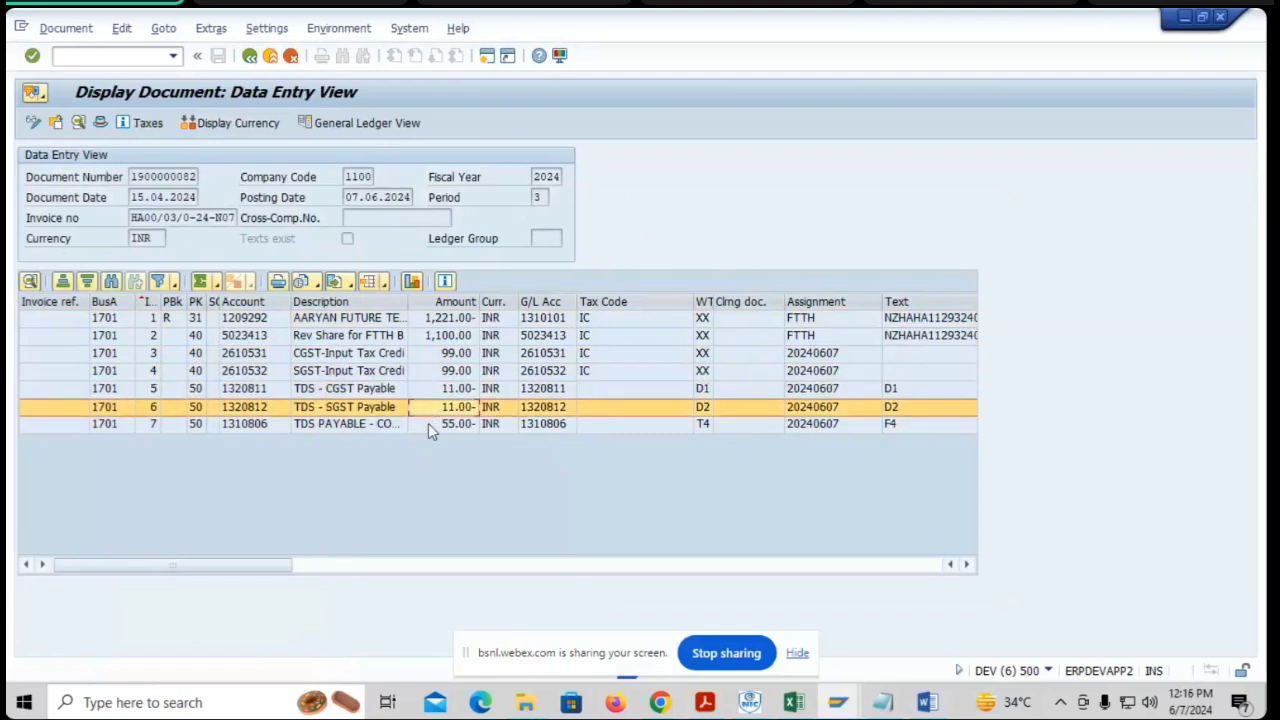
click(428, 425)
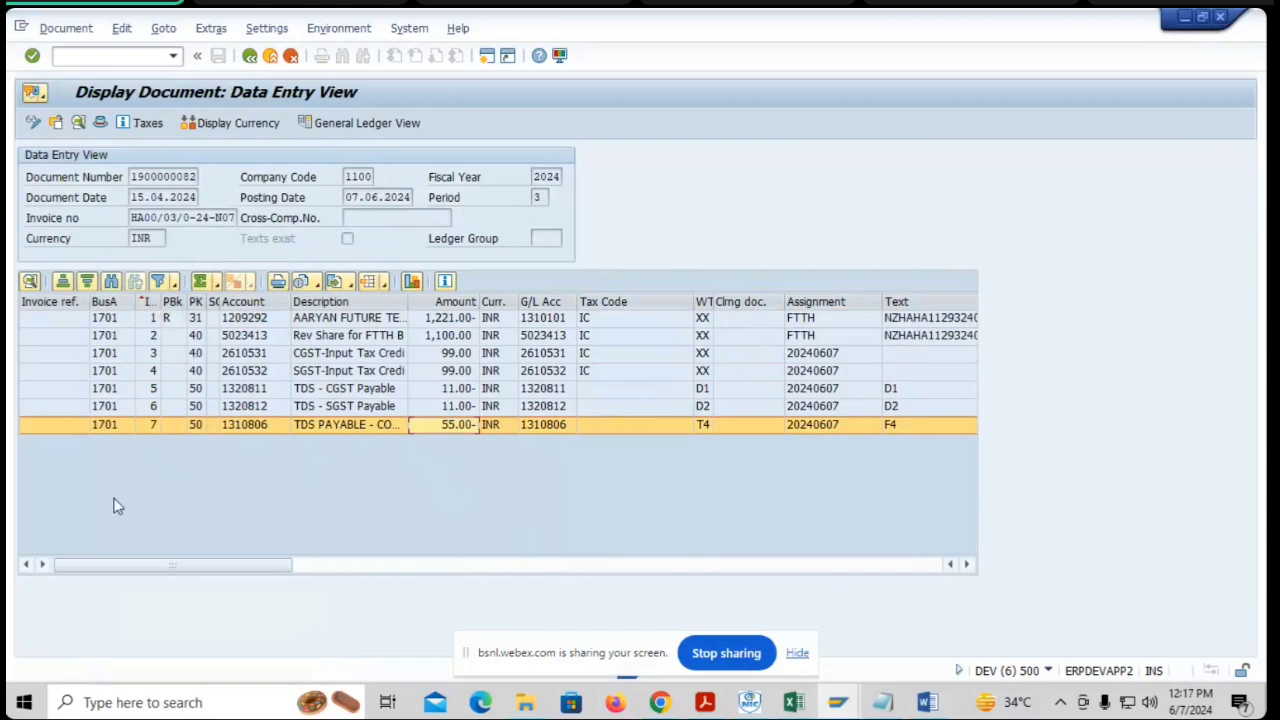
click(176, 322)
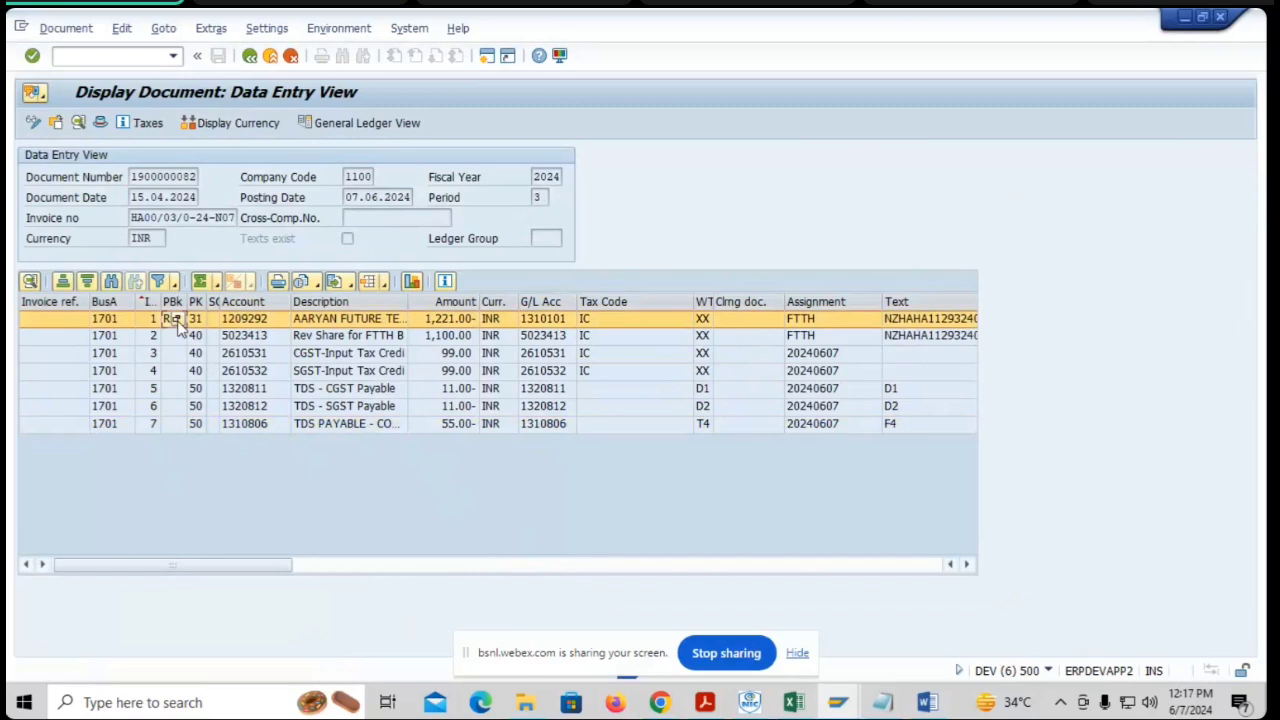
click(706, 668)
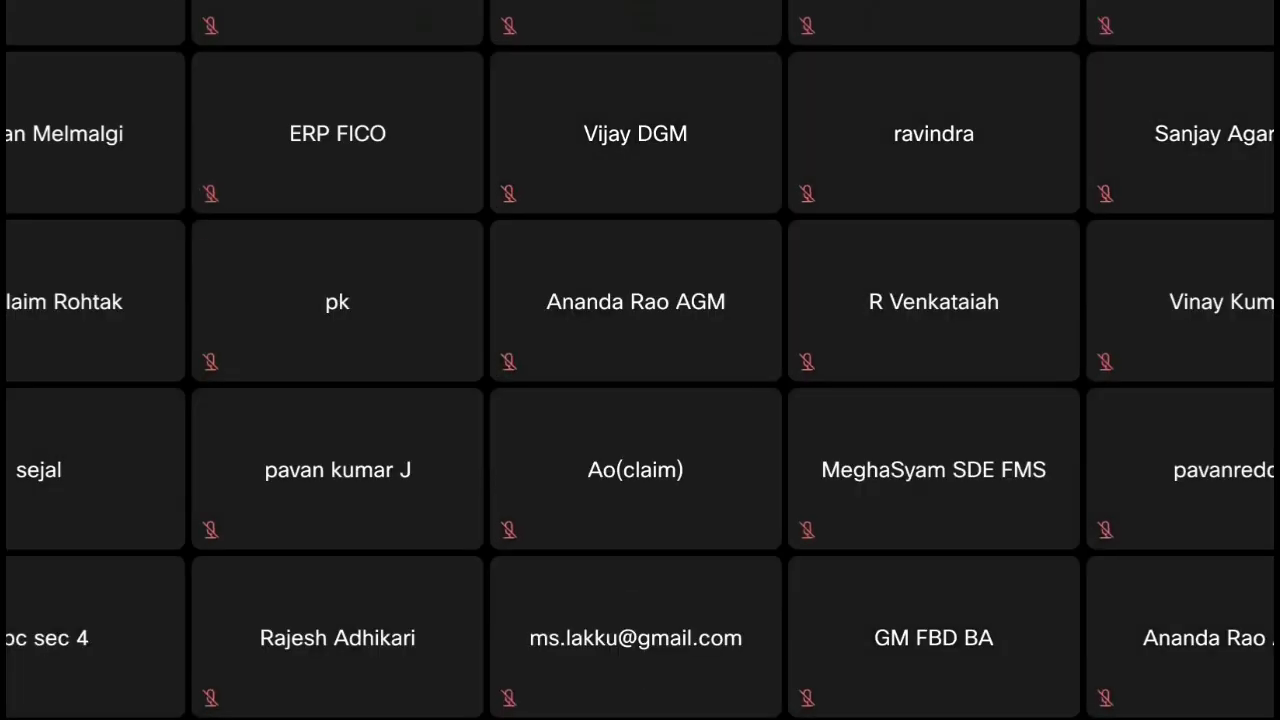
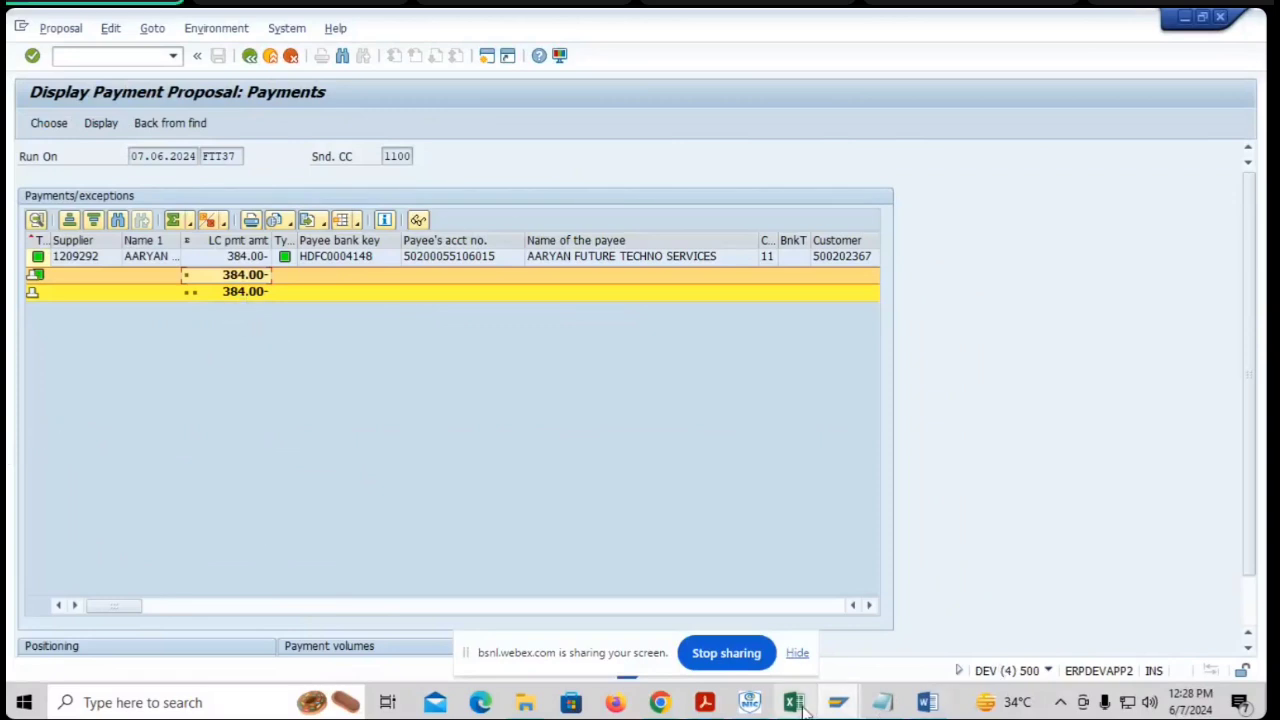
- Review the invoice document's line items in its own window and return to the payment proposal for run FTT37
mouse_move(836, 706)
click(1071, 608)
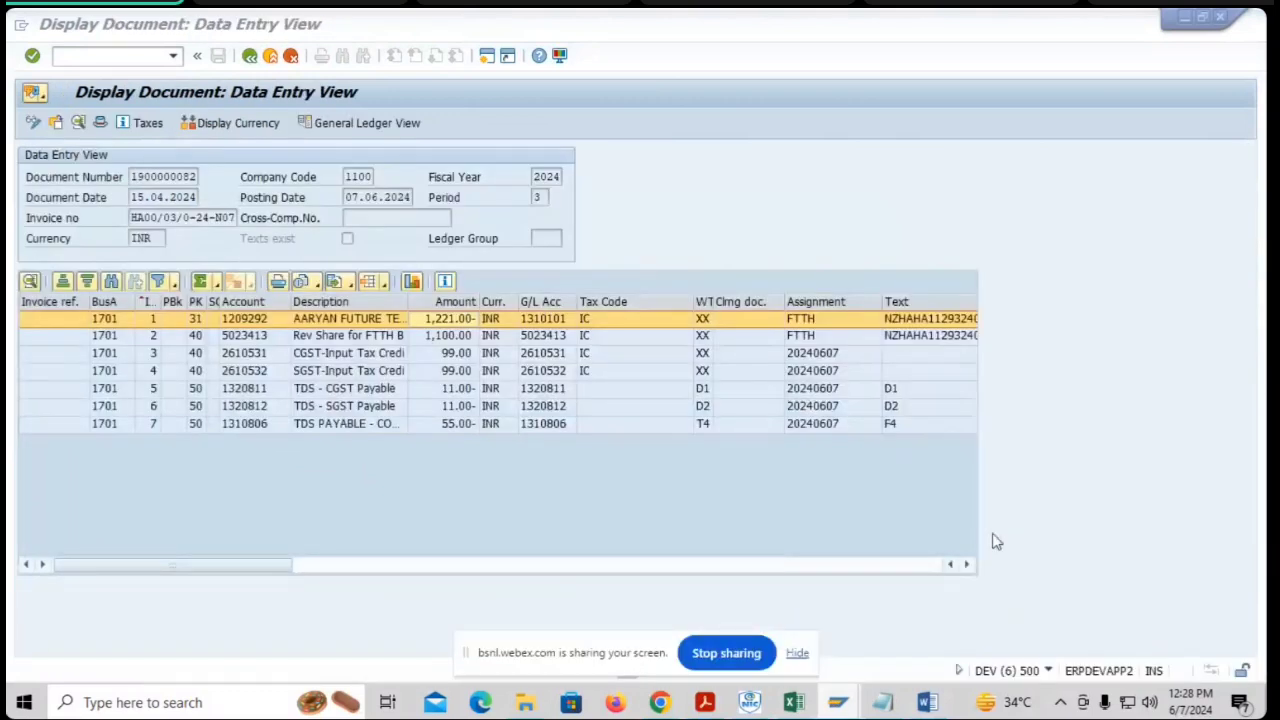
click(455, 377)
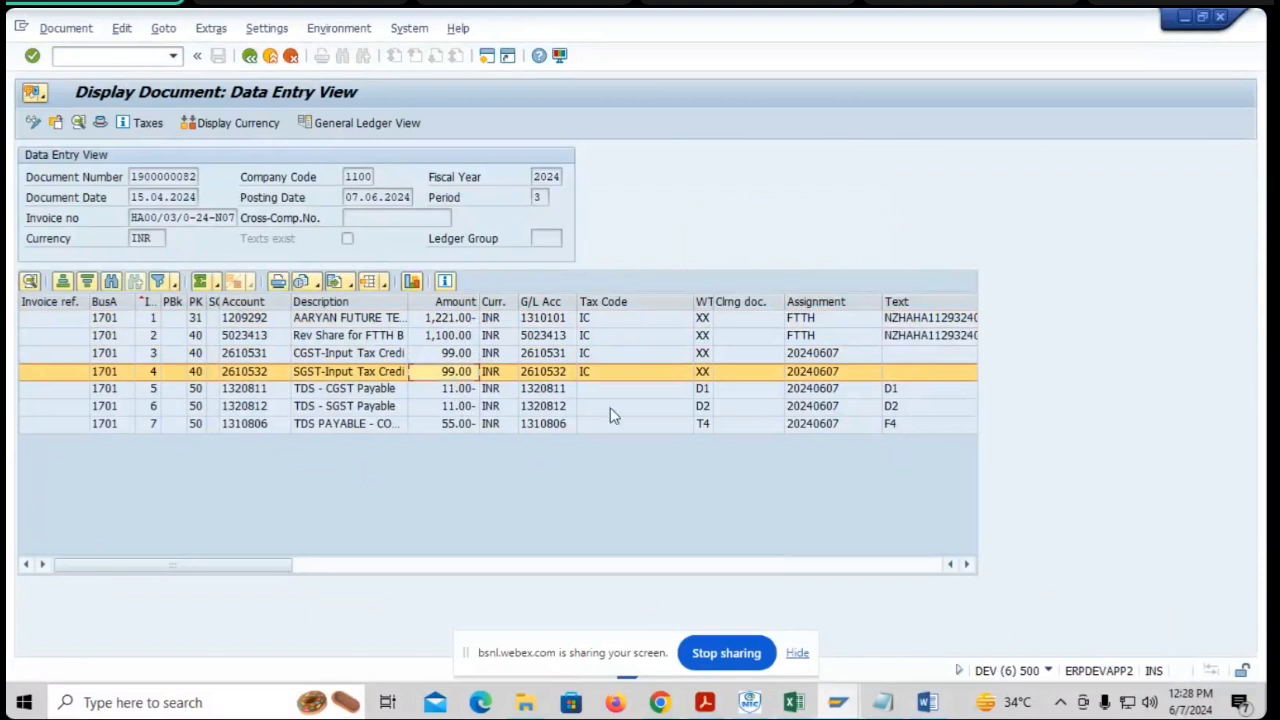
mouse_move(855, 708)
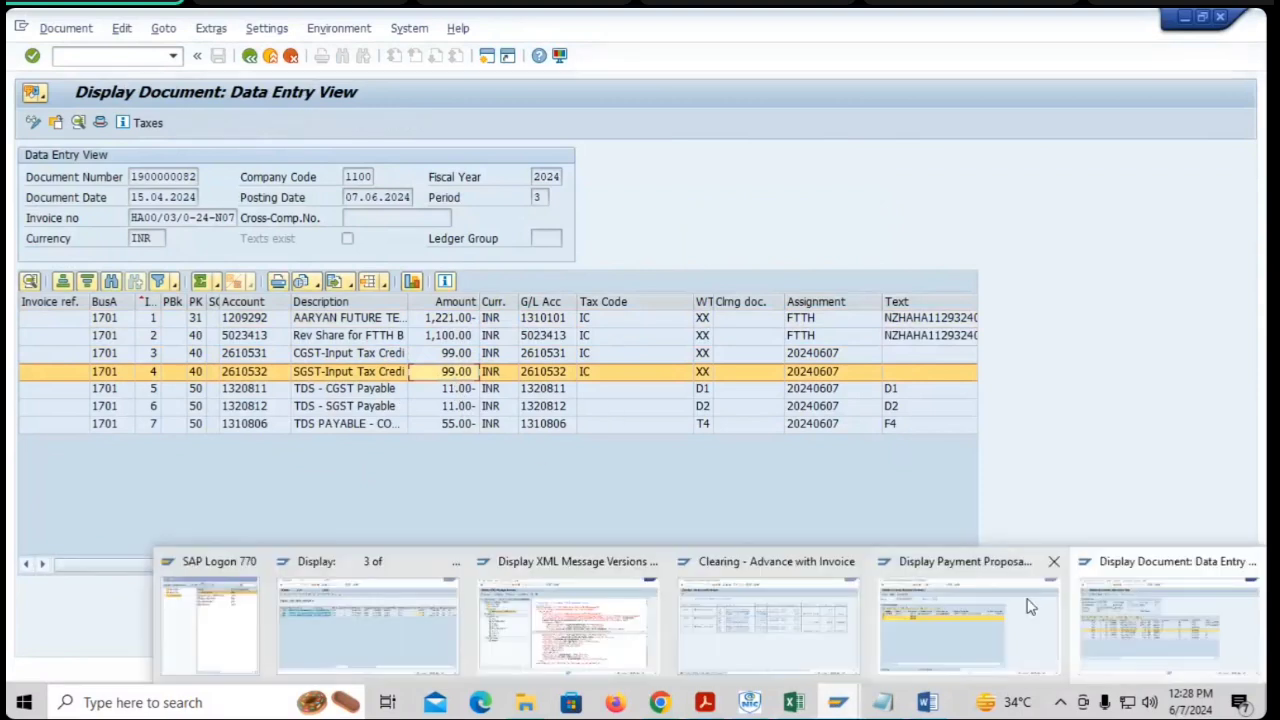
click(995, 626)
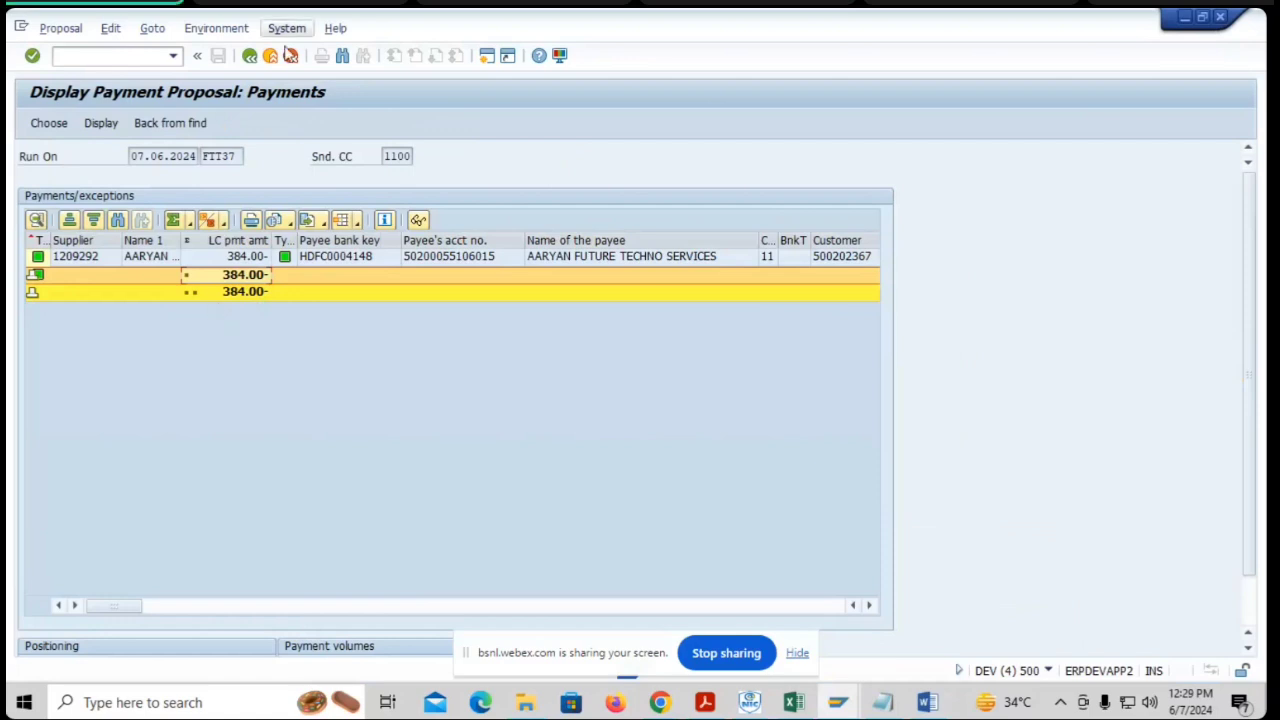
- Leave the payment proposal and execute payment run FTT37 dated 07.06.2024 with an immediate start
click(250, 56)
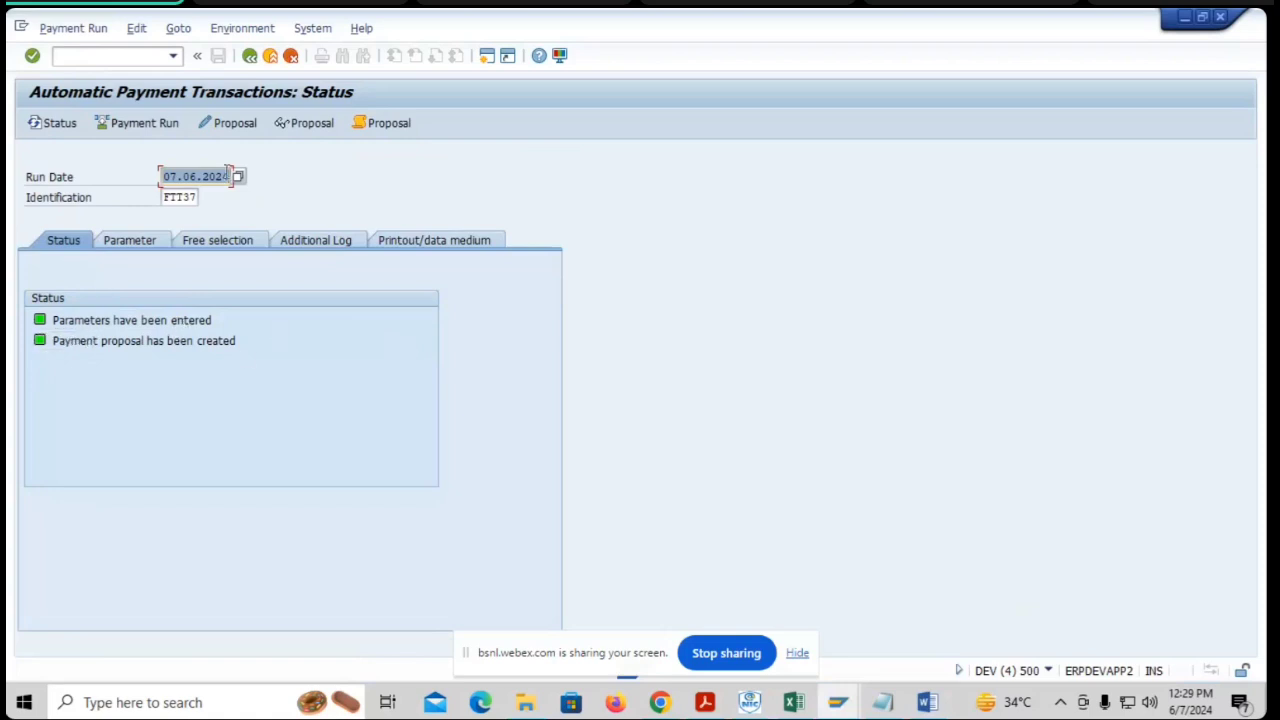
click(143, 124)
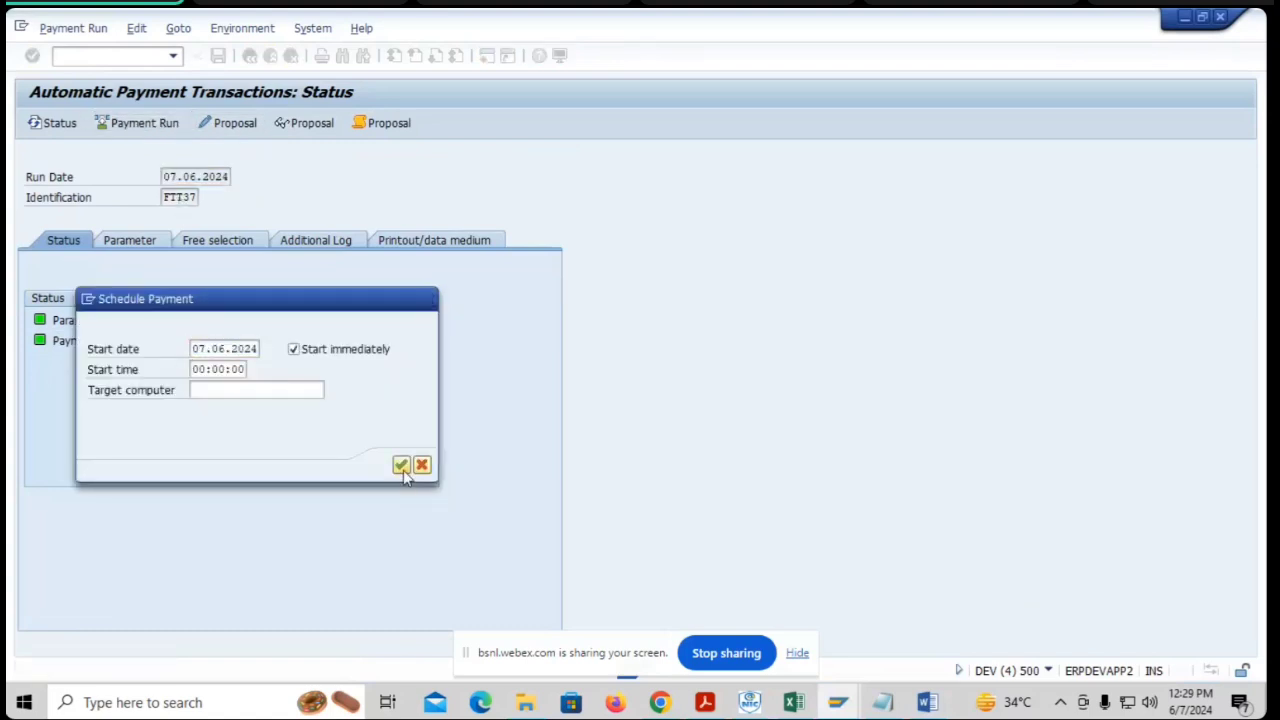
click(401, 466)
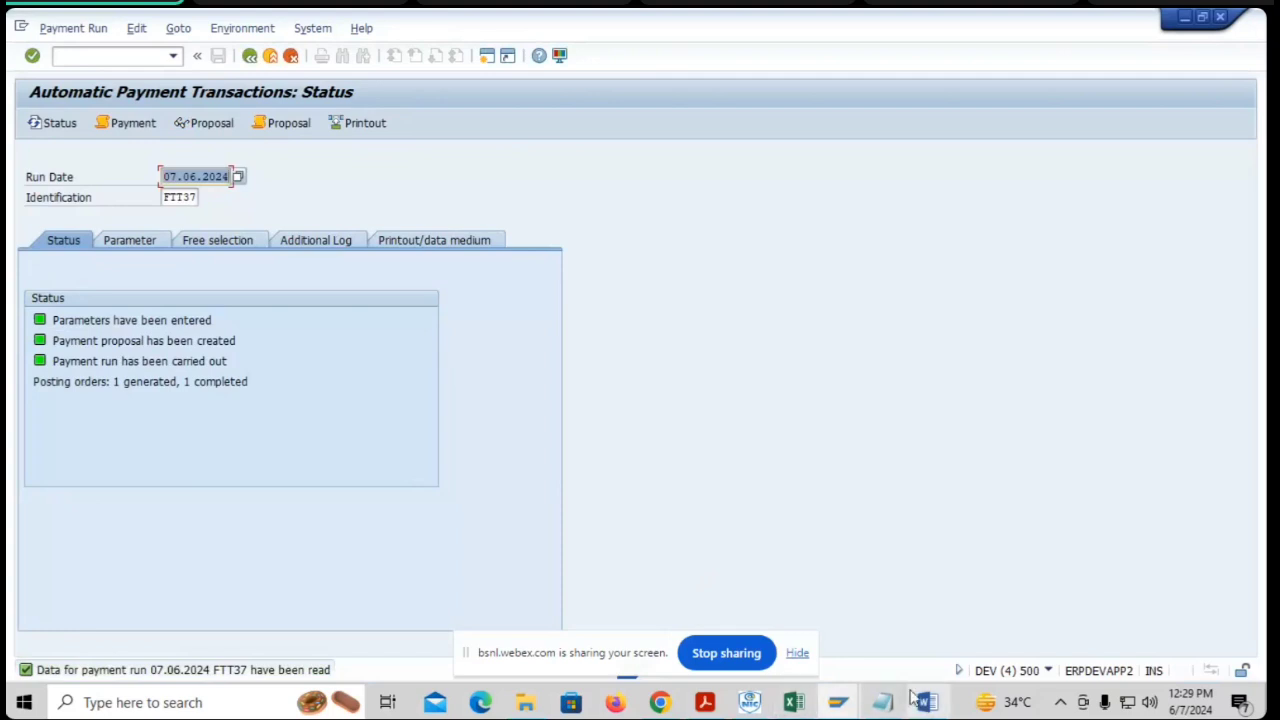
- Switch to the invoice document's window and redisplay the document from the initial screen to refresh its clearing data
mouse_move(857, 705)
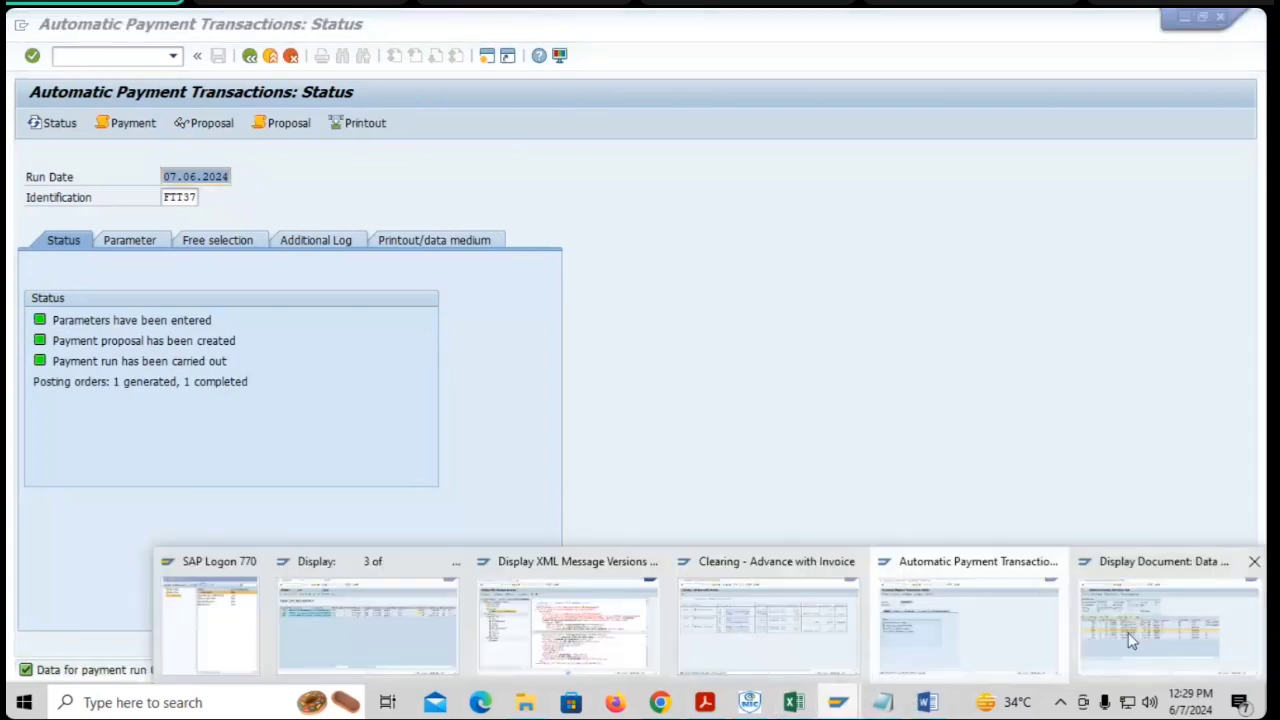
click(1165, 630)
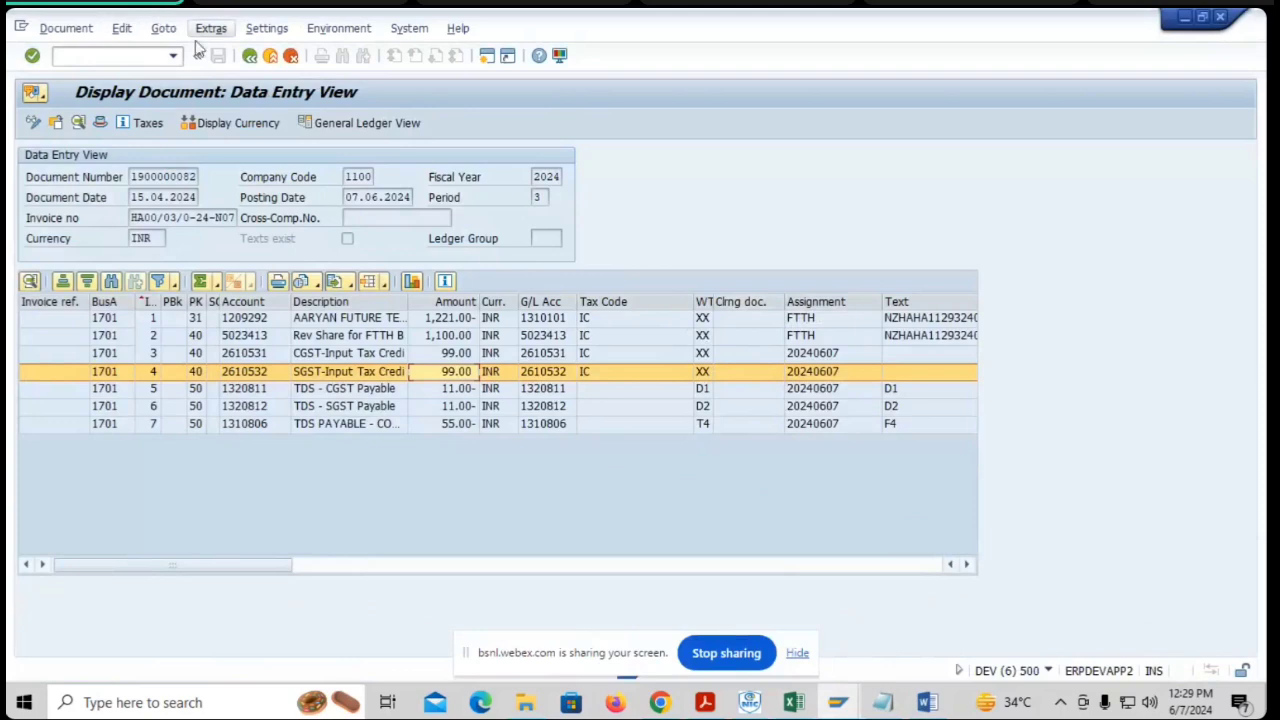
click(250, 57)
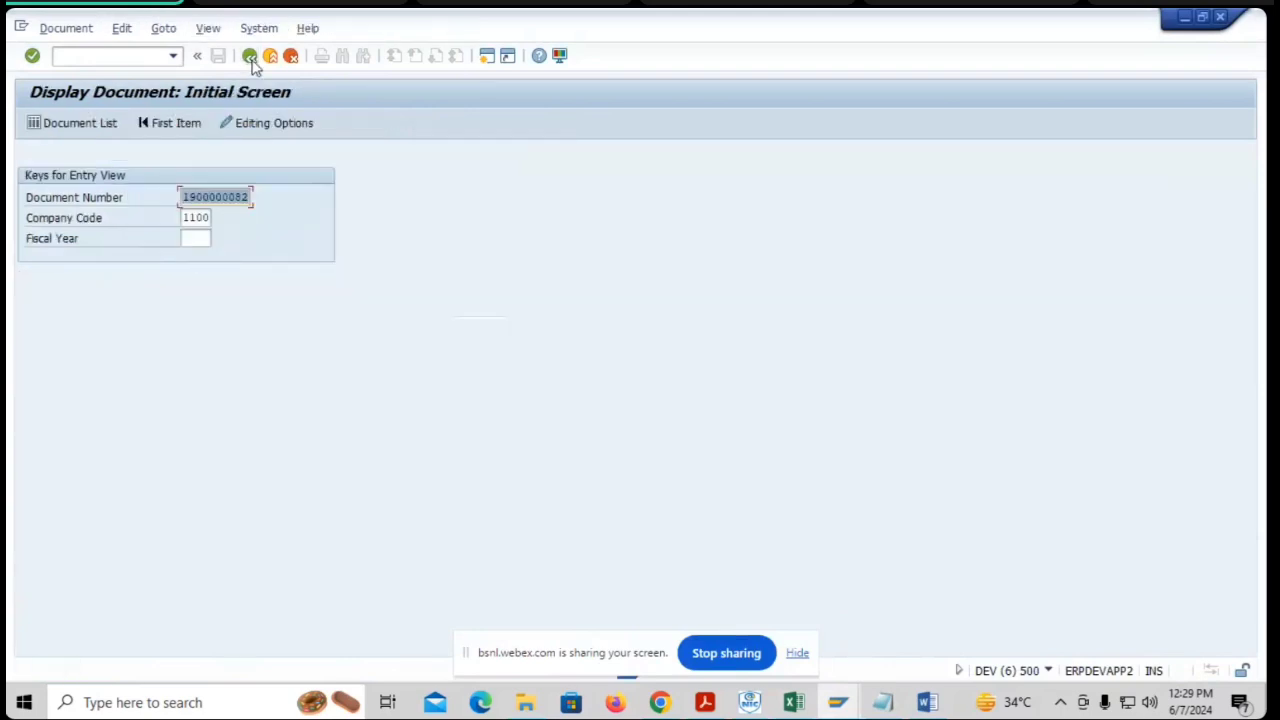
click(31, 66)
key(Return)
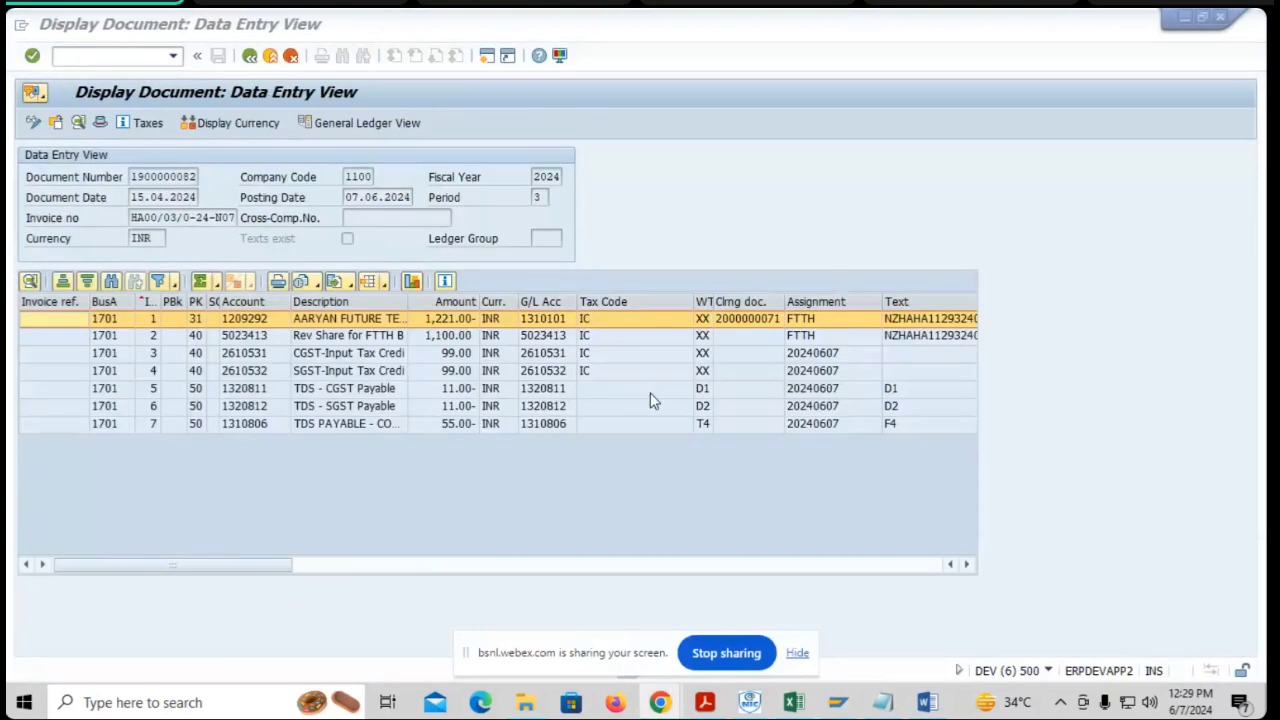
- Open the clearing document from the vendor line item's details and examine its bank line and amount
double_click(757, 323)
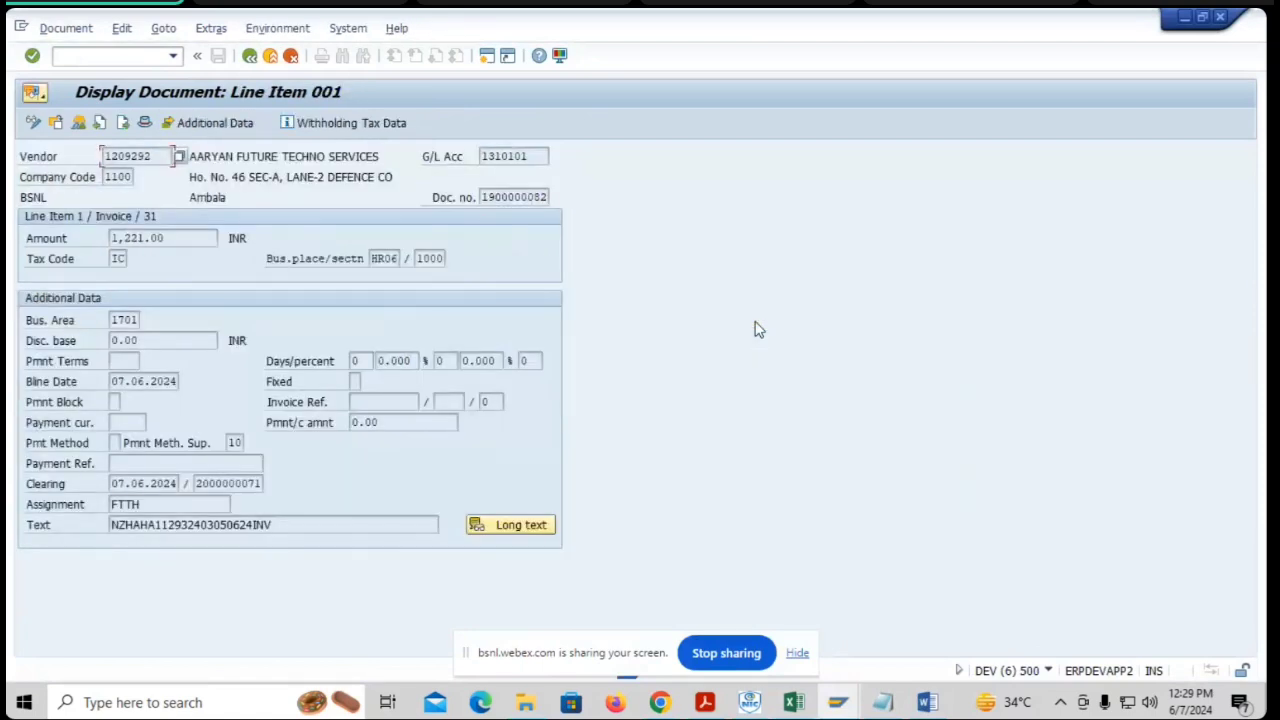
double_click(243, 485)
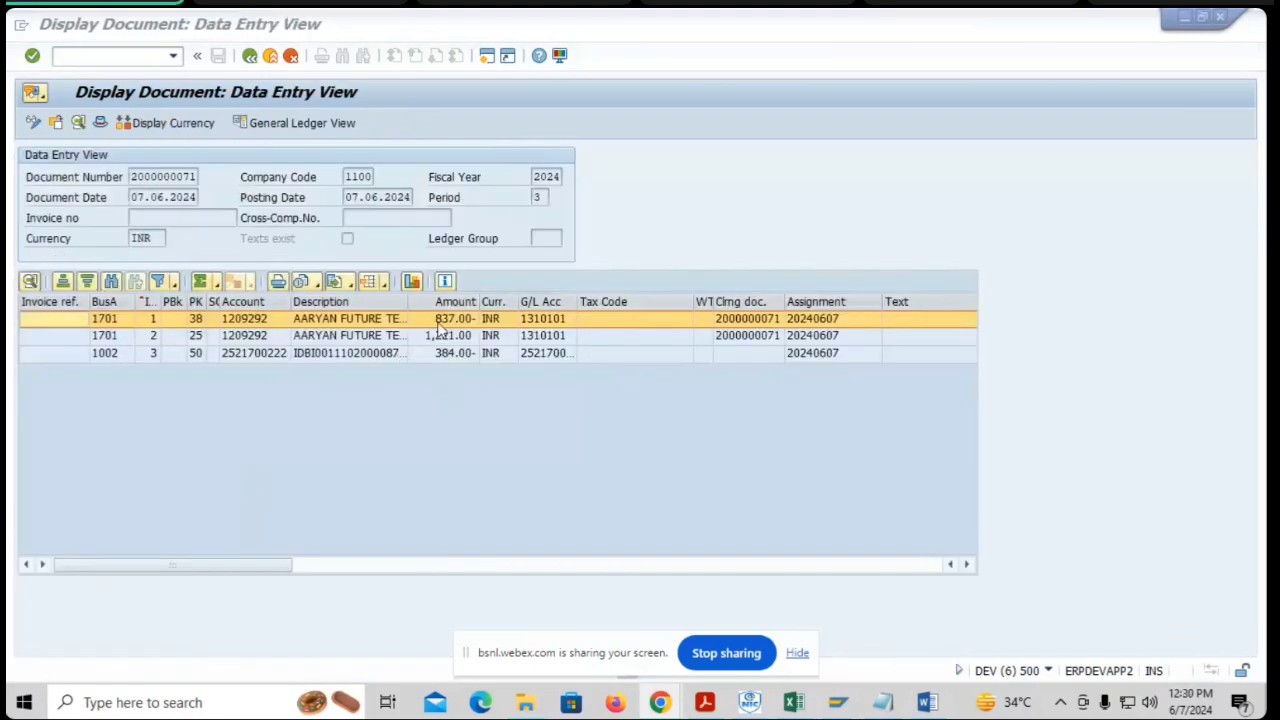
click(322, 356)
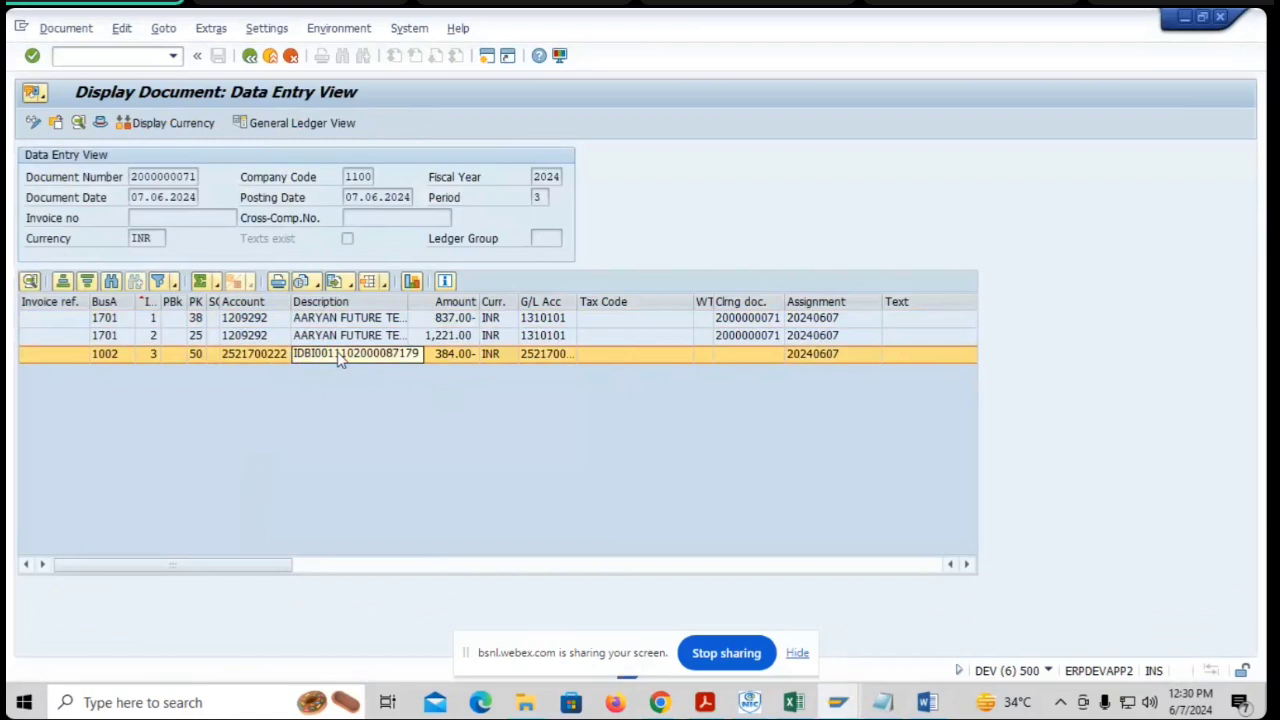
click(438, 355)
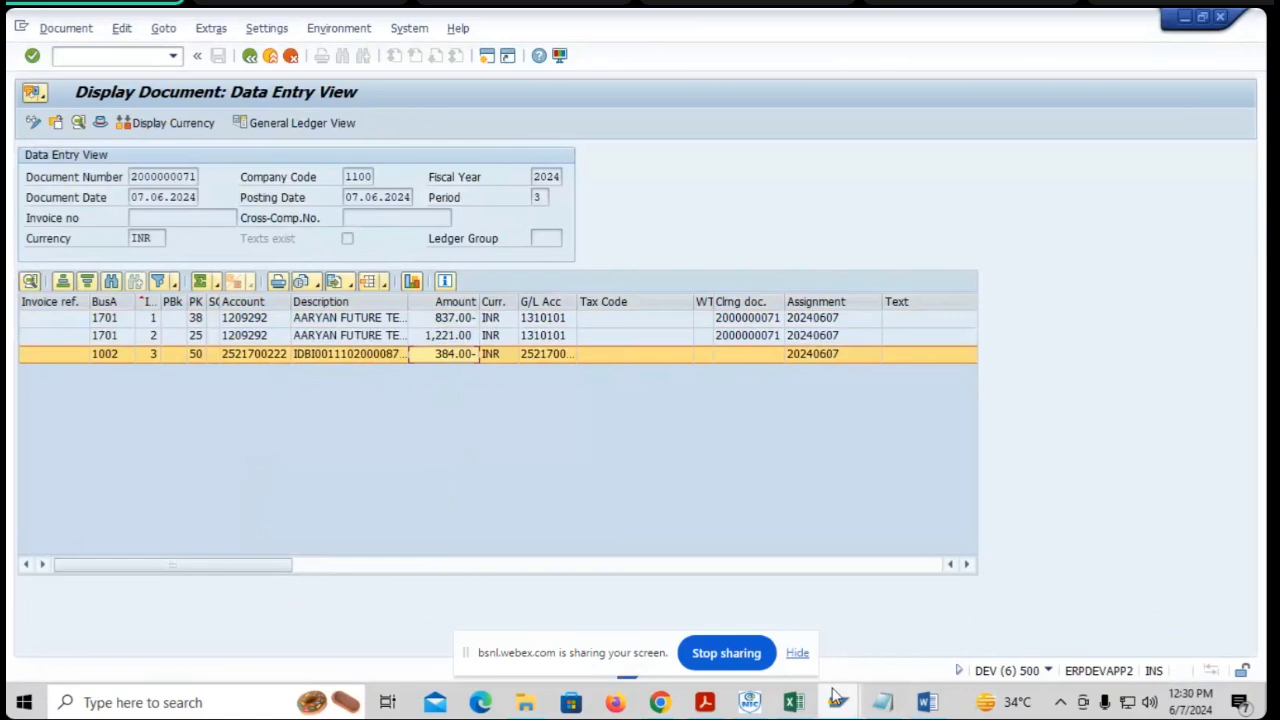
- Switch to the Clearing - Advance with Invoice window, return to the step selection and run the advance/invoice payment document update, confirming it
mouse_move(836, 695)
click(958, 636)
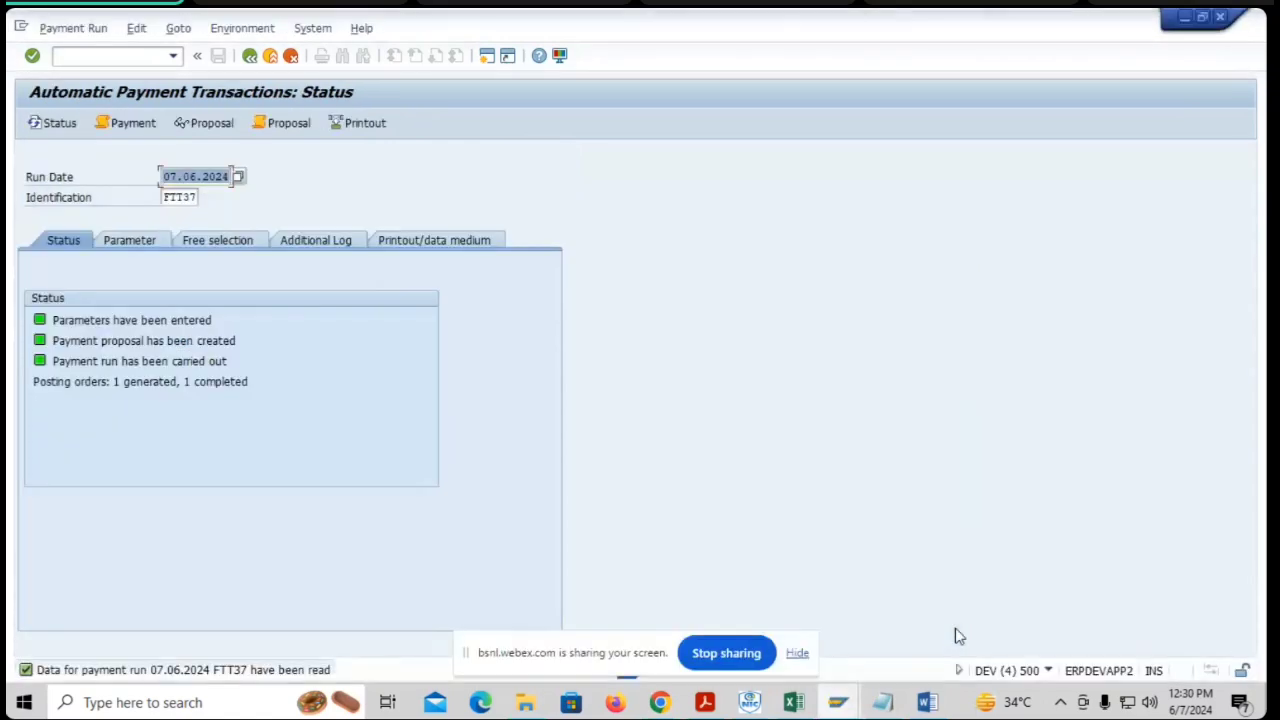
mouse_move(836, 708)
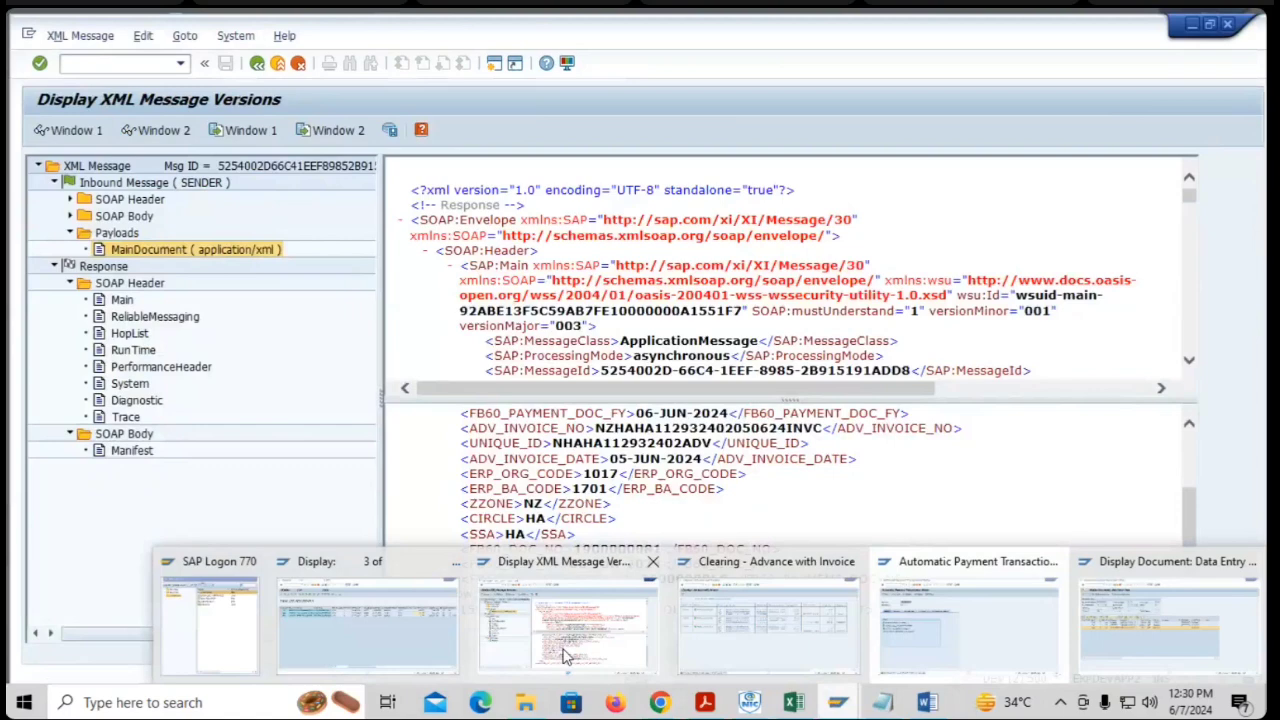
click(768, 625)
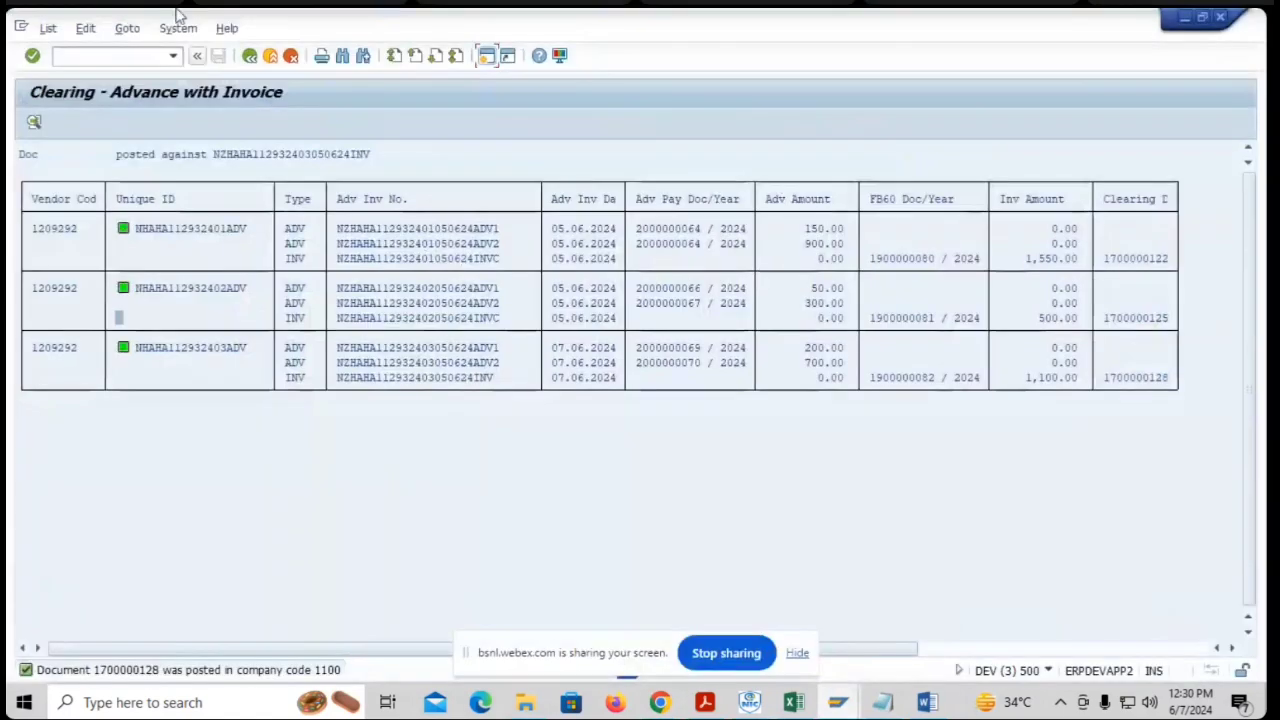
click(249, 56)
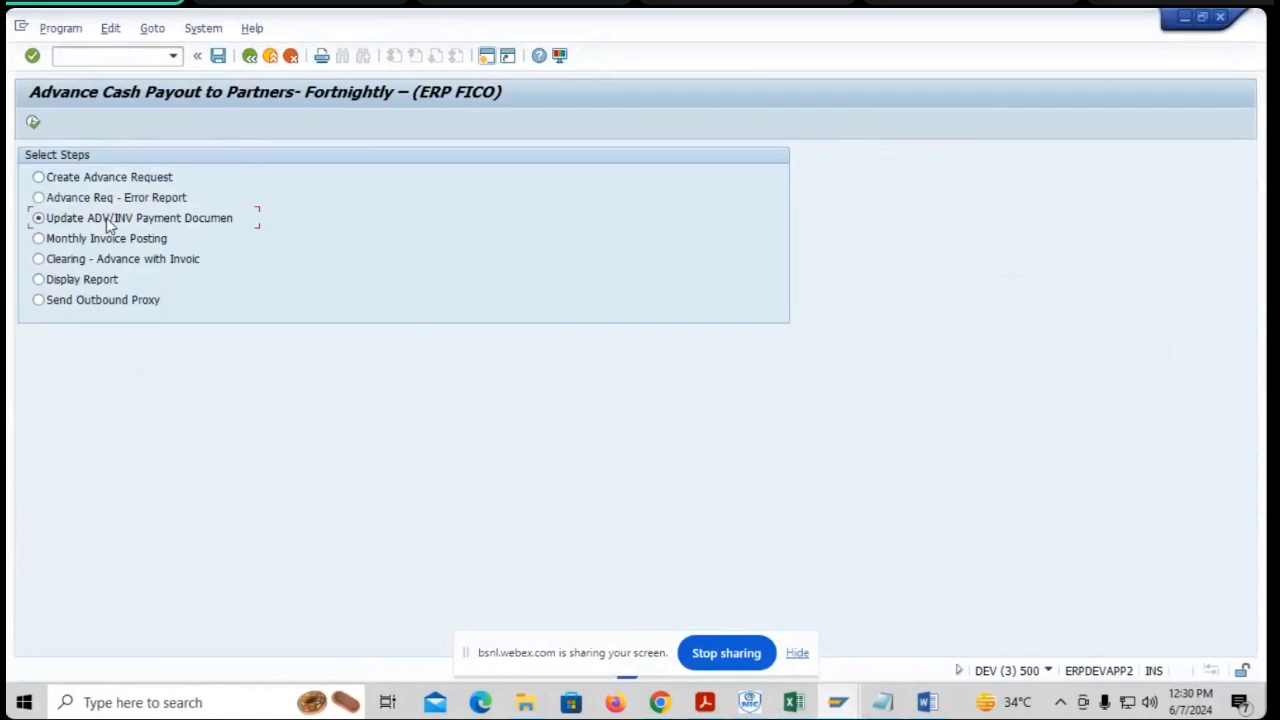
click(33, 122)
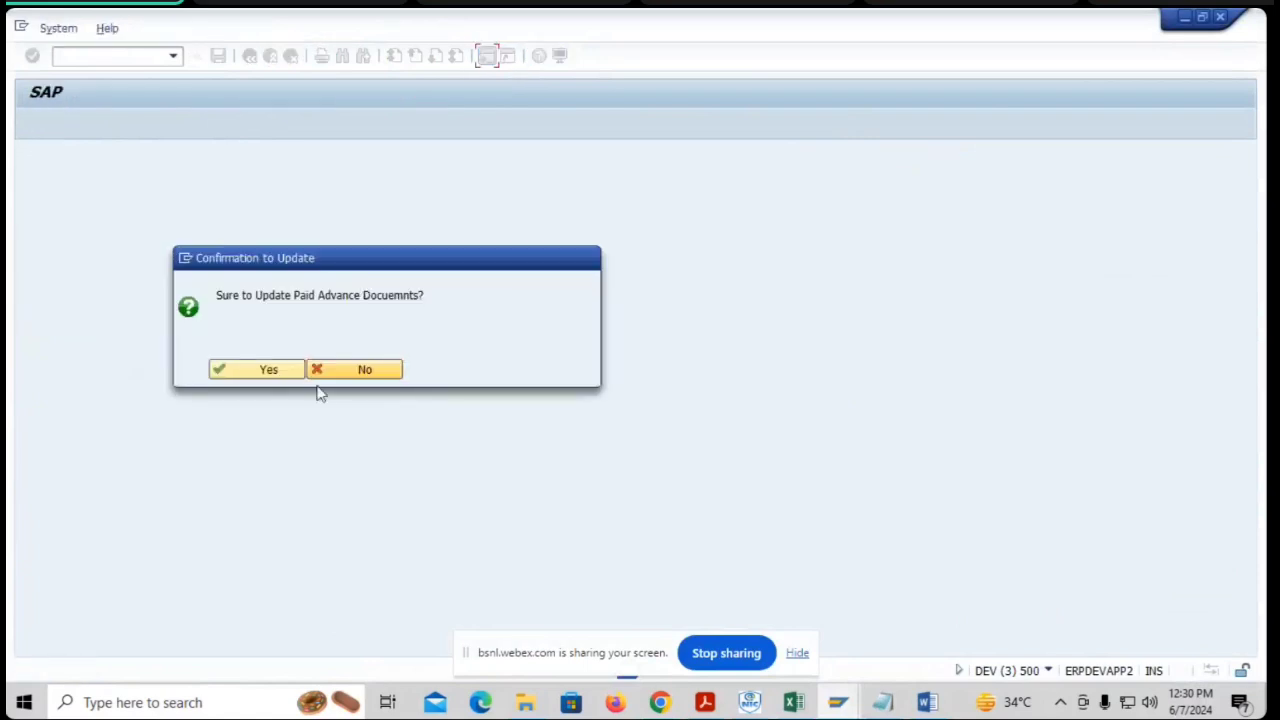
click(249, 369)
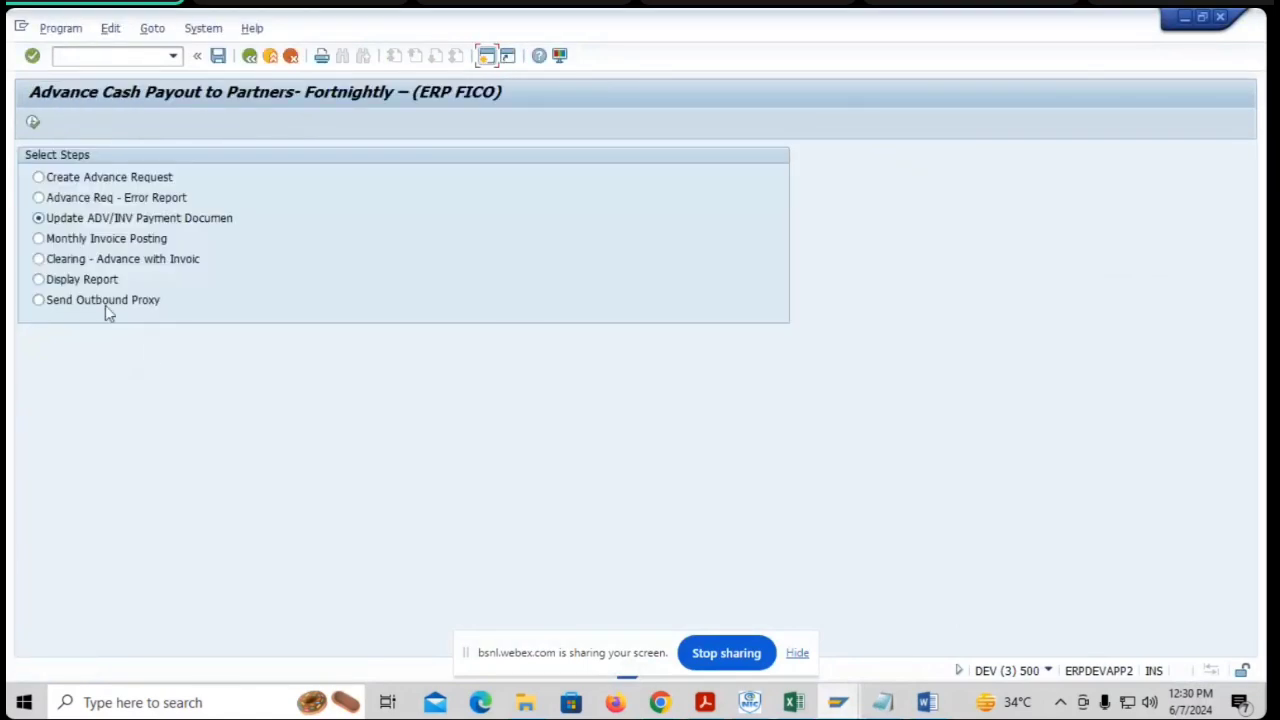
- Display the advance payout and invoice report for BA code 1701
click(84, 281)
click(32, 126)
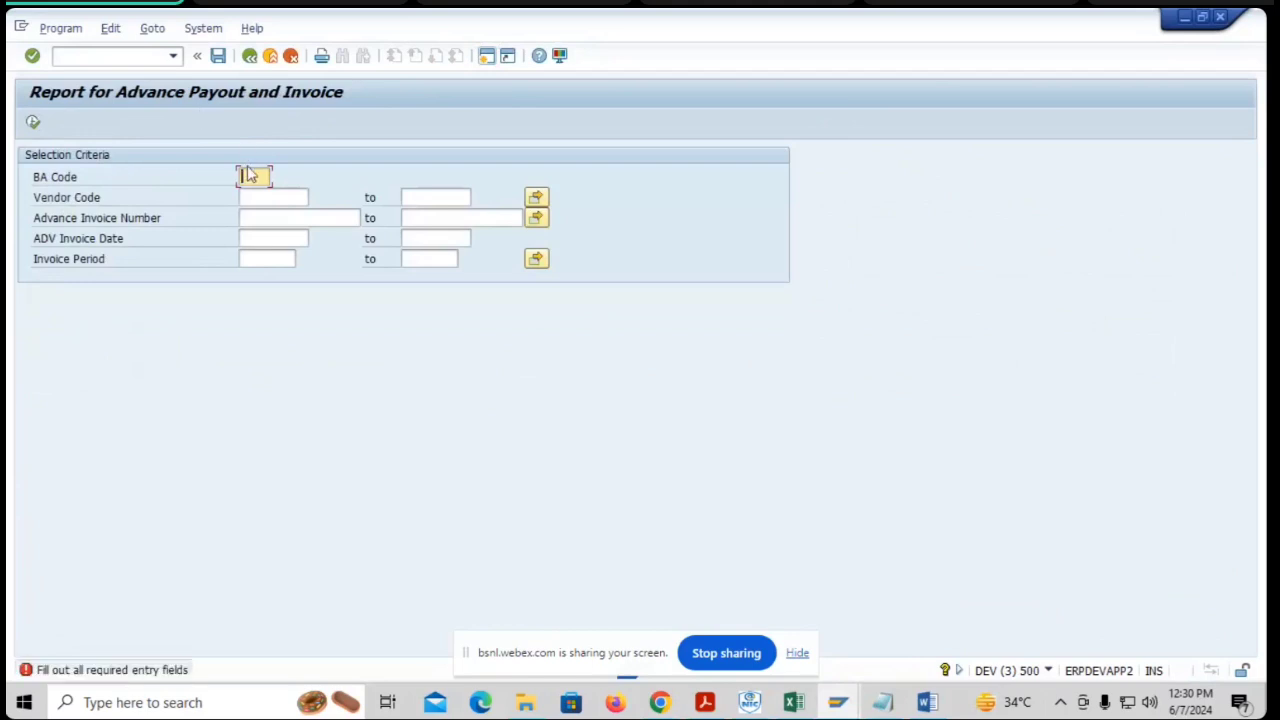
text(1701)
key(Return)
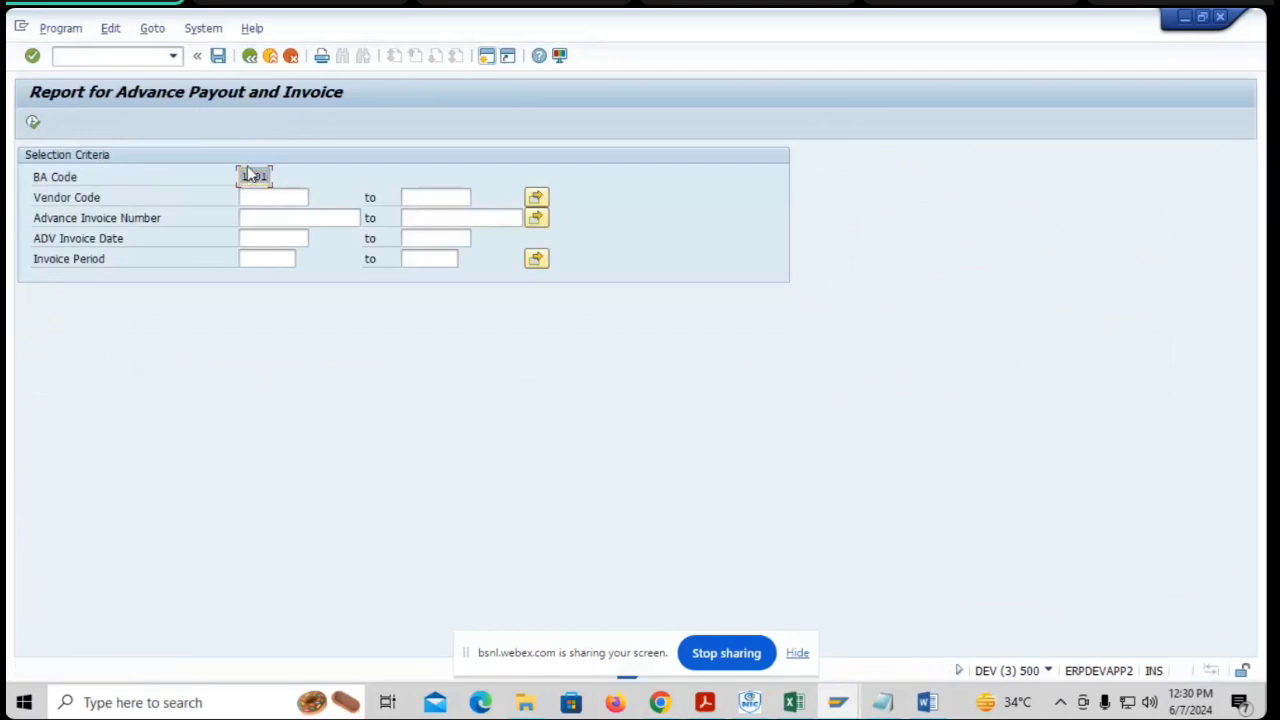
click(33, 122)
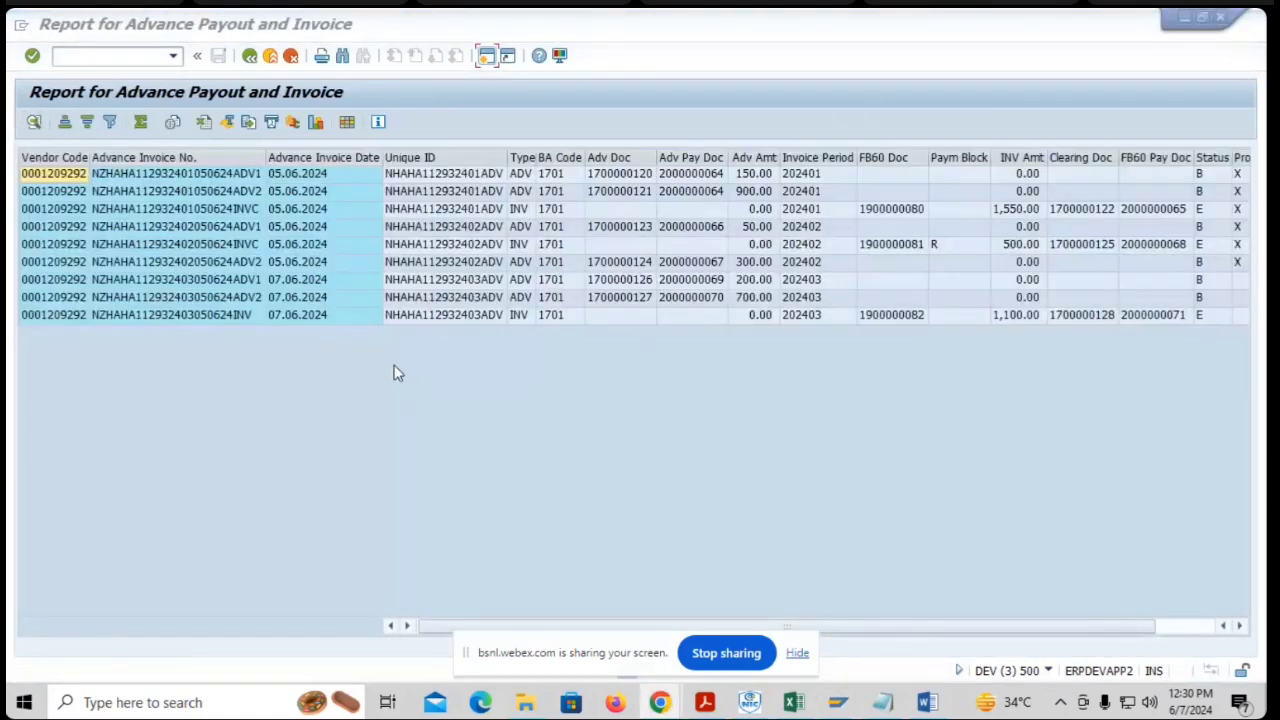
- Return to the step selection and rerun the advance payout and invoice report for BA code 1701 with ADV invoice date 07062024
click(256, 58)
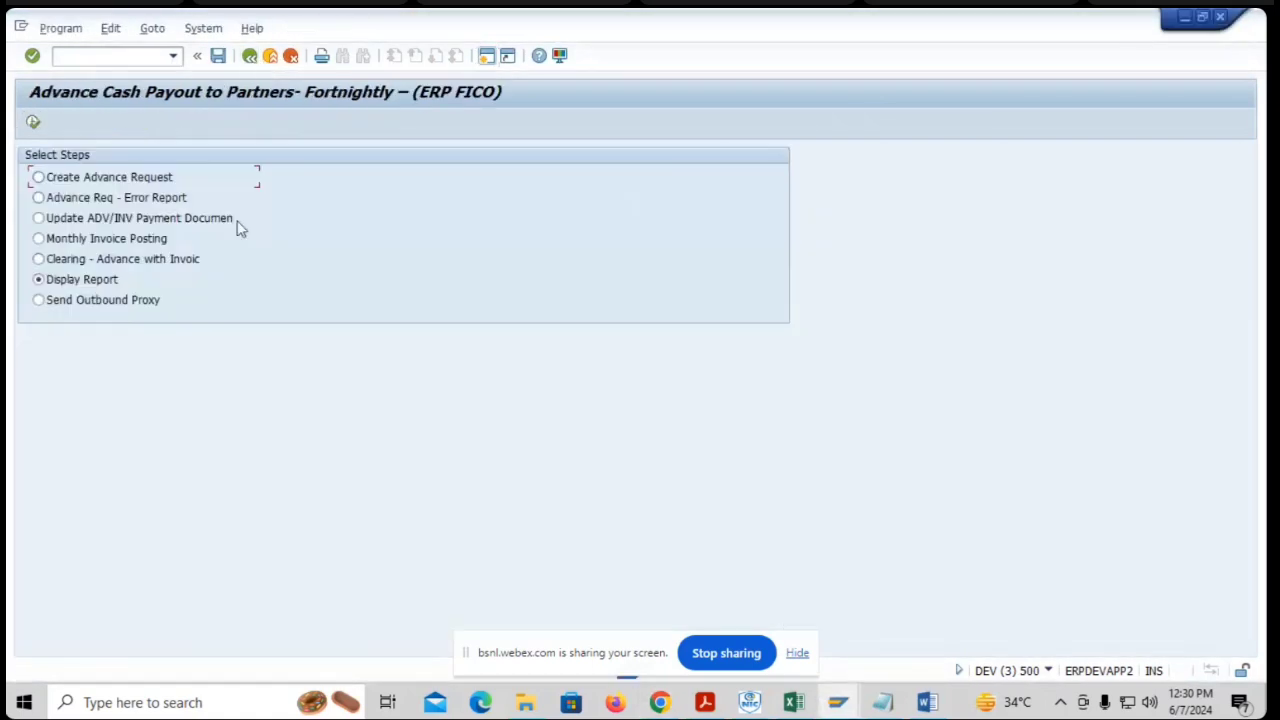
click(35, 124)
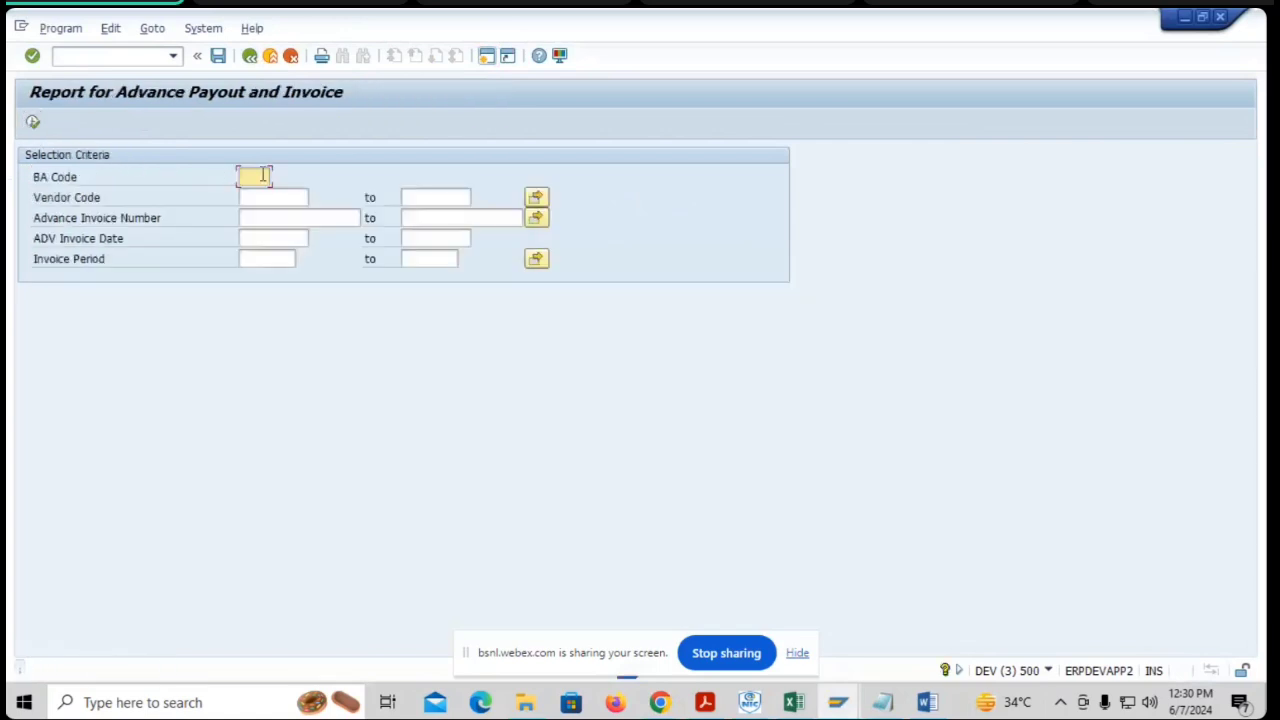
click(254, 176)
key(Down)
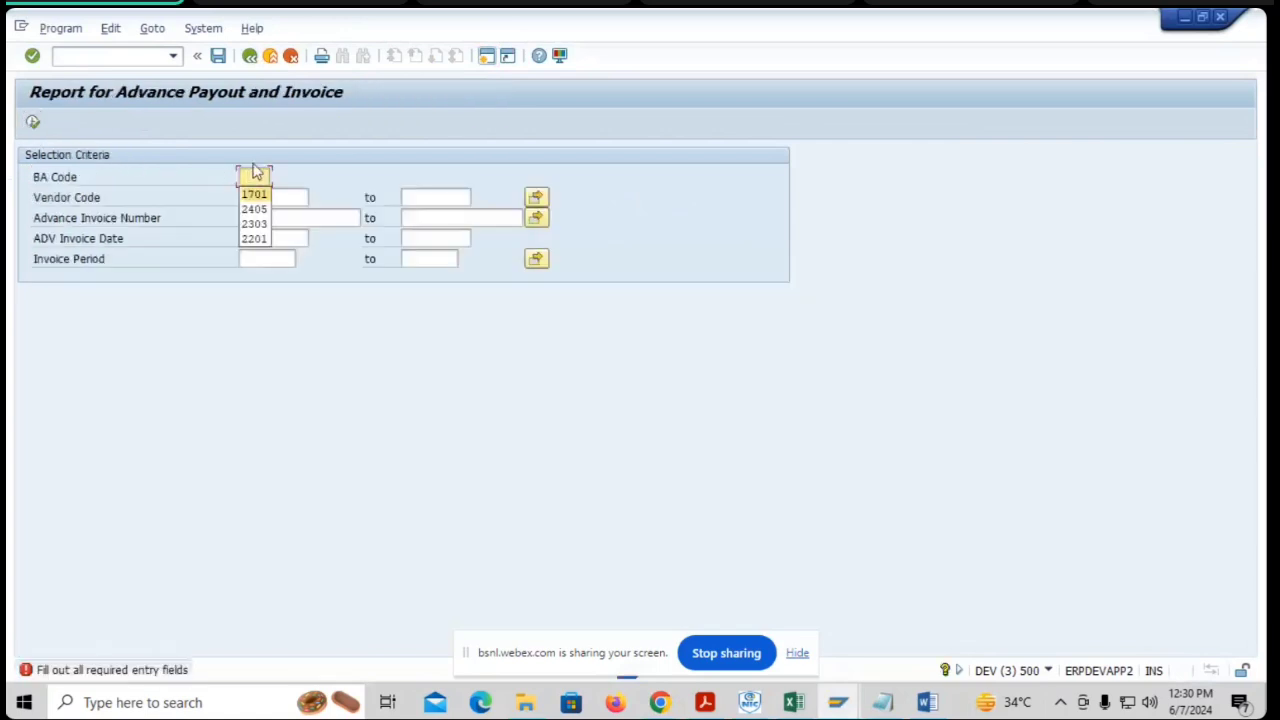
key(Return)
click(259, 240)
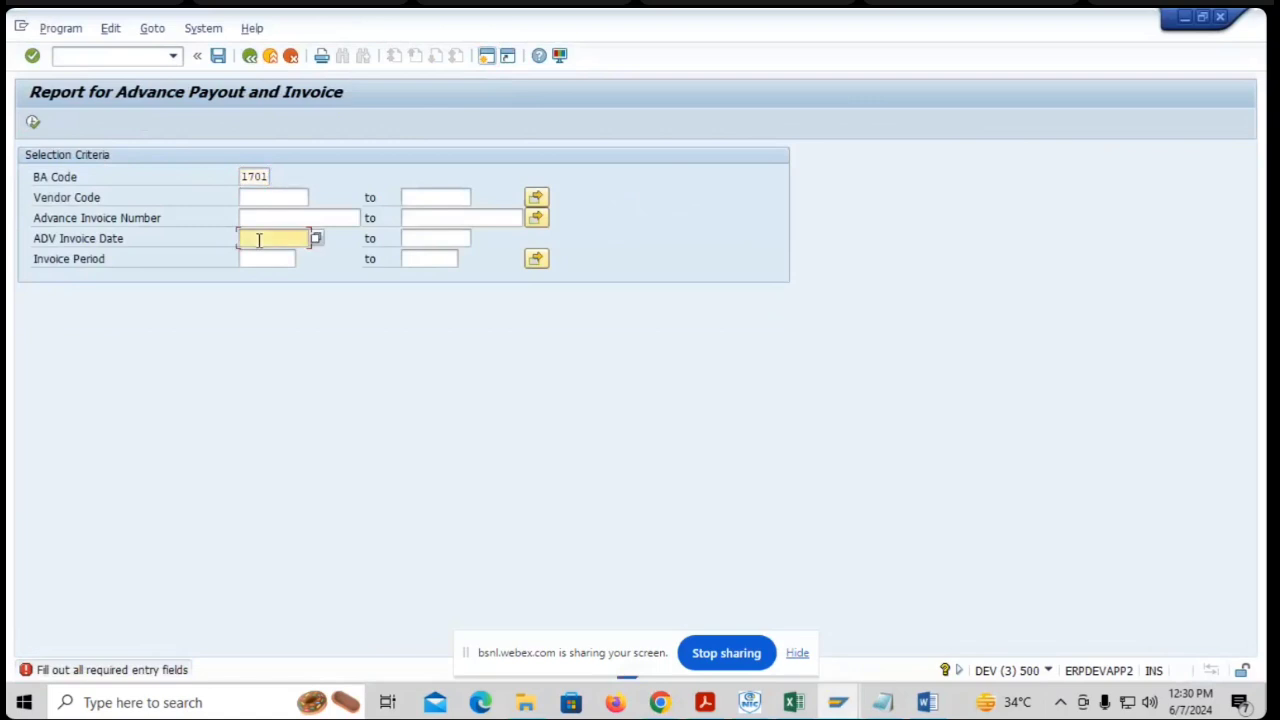
key(Down)
key(Return)
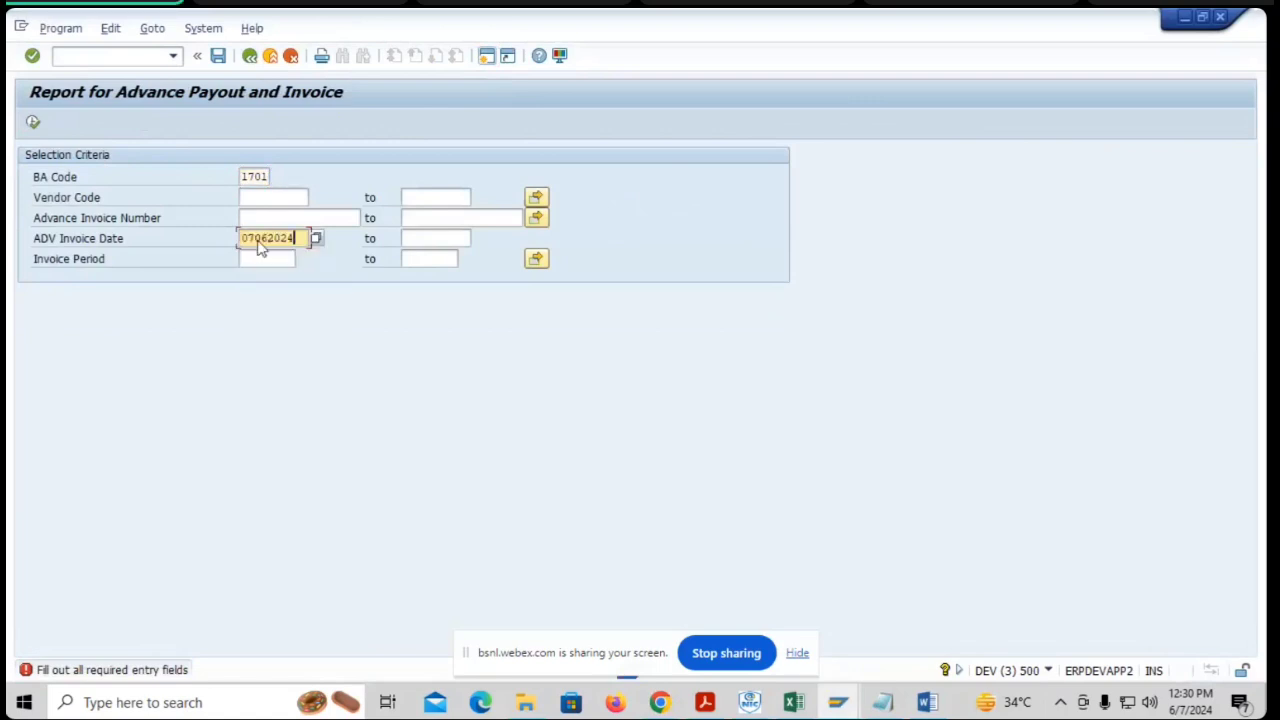
click(33, 122)
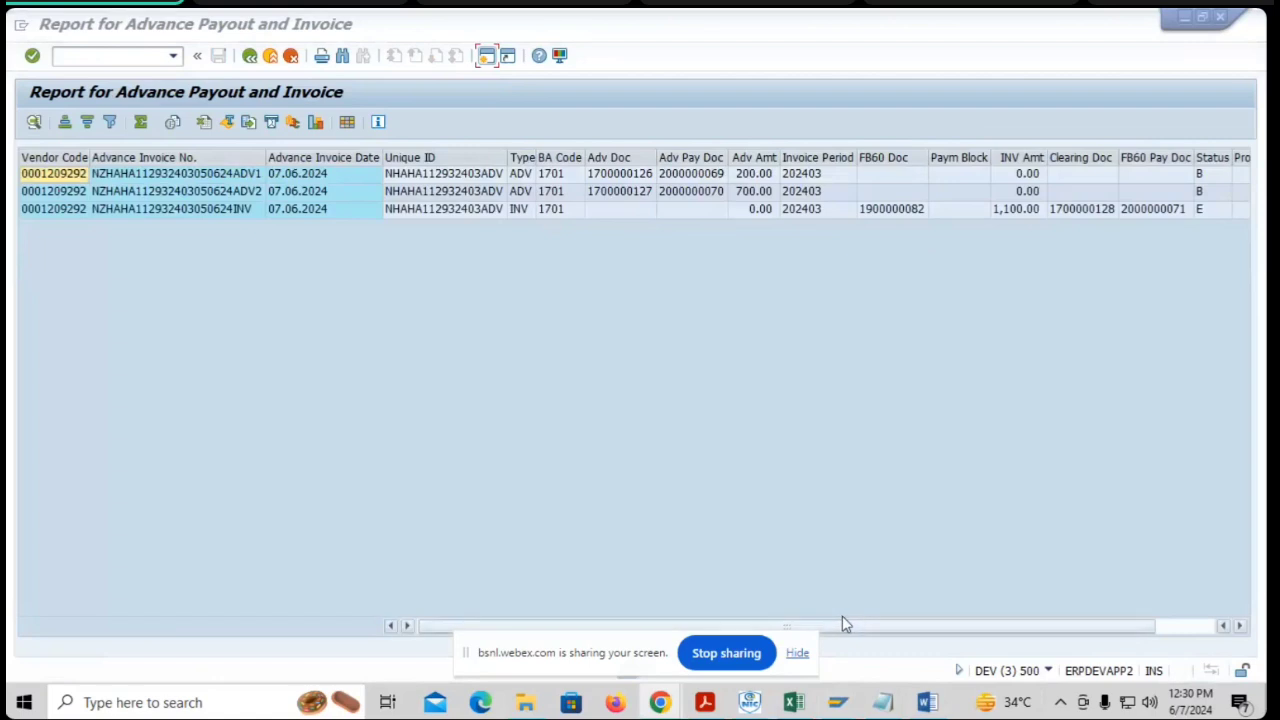
- Examine the clearing document and FB60 payment document in the report's INV row
scroll(897, 640, right, 1)
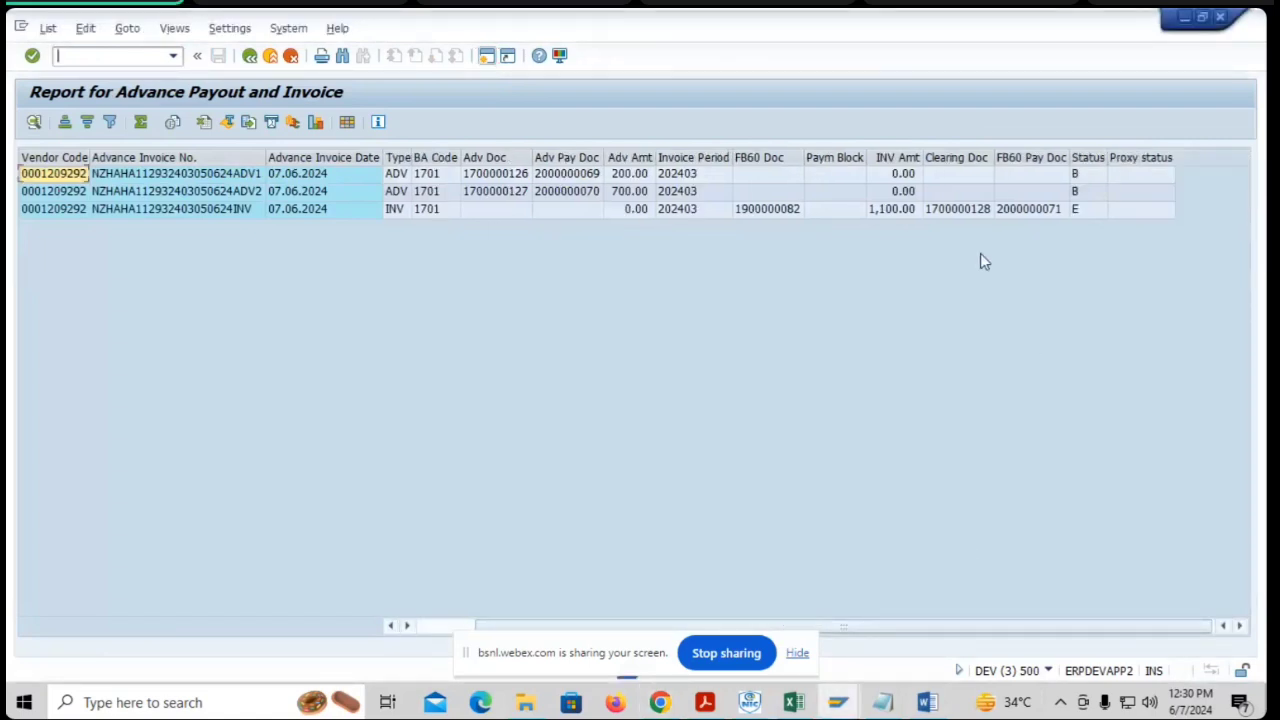
click(974, 214)
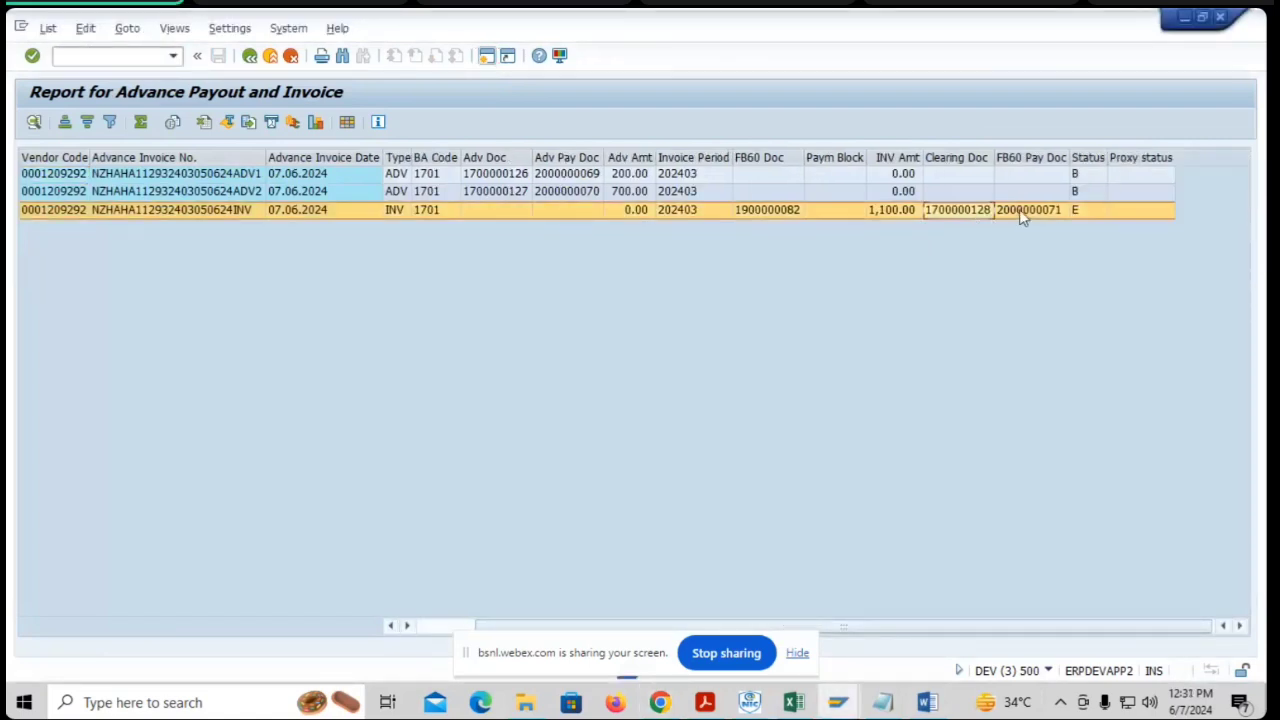
click(1022, 216)
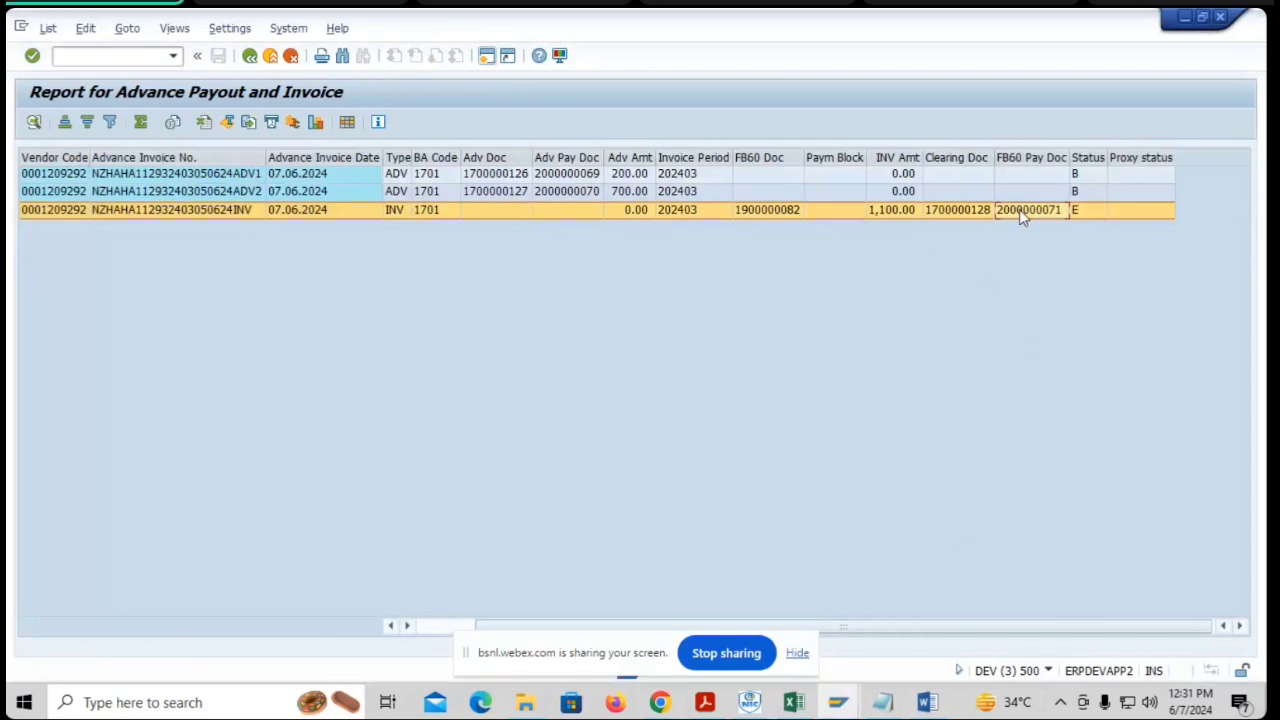